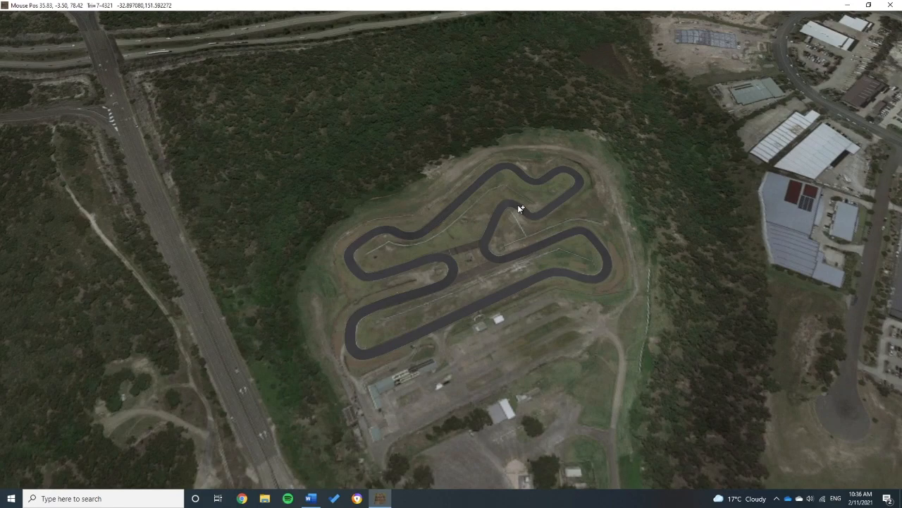
Examine the kart track and its surrounding terrain from wide overviews, close range and different angles.
scroll(519, 205, "down", 10)
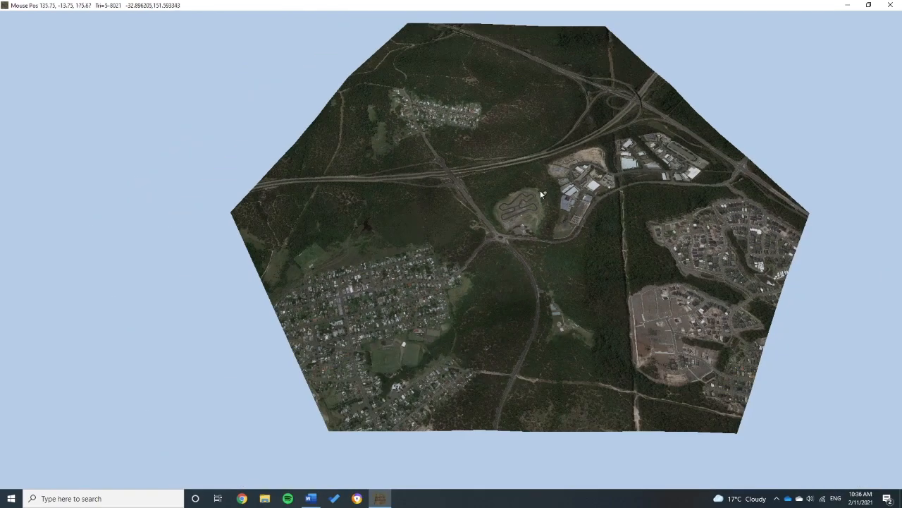
scroll(526, 214, "up", 10)
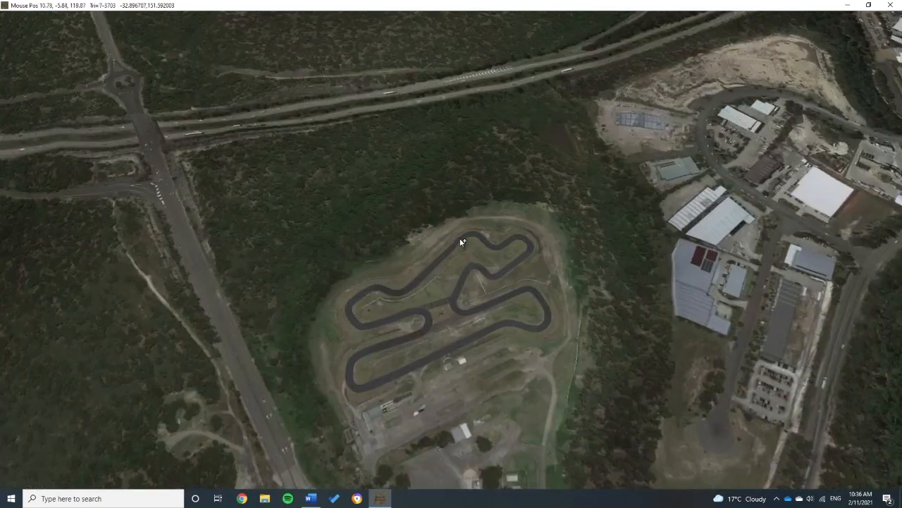
scroll(524, 196, "down", 6)
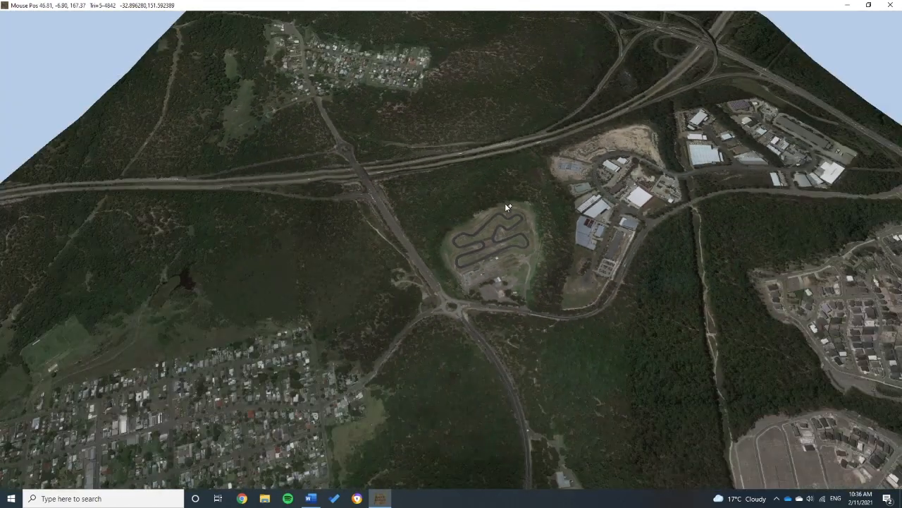
scroll(497, 210, "up", 6)
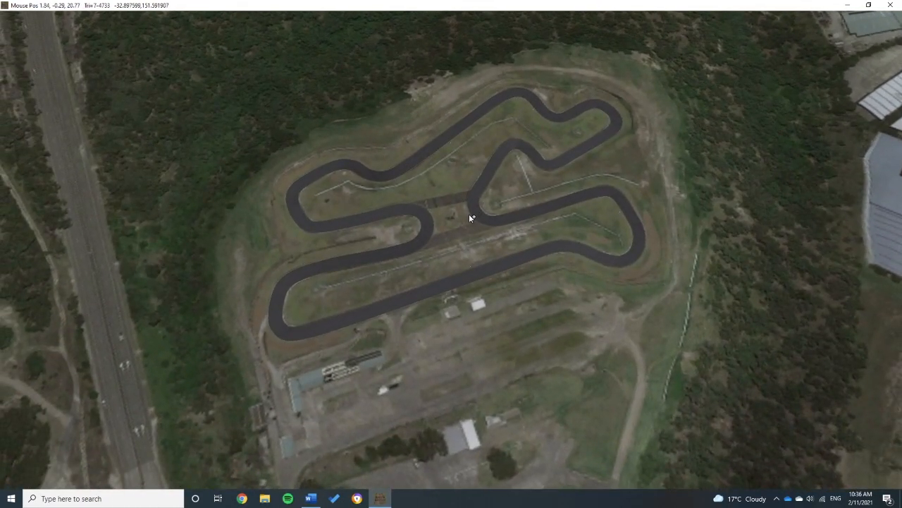
scroll(469, 213, "up", 3)
middle_click_drag(469, 212, 435, 173)
right_click_drag(435, 172, 523, 229)
middle_click_drag(524, 228, 555, 225)
right_click_drag(555, 224, 438, 182)
middle_click_drag(439, 181, 519, 220)
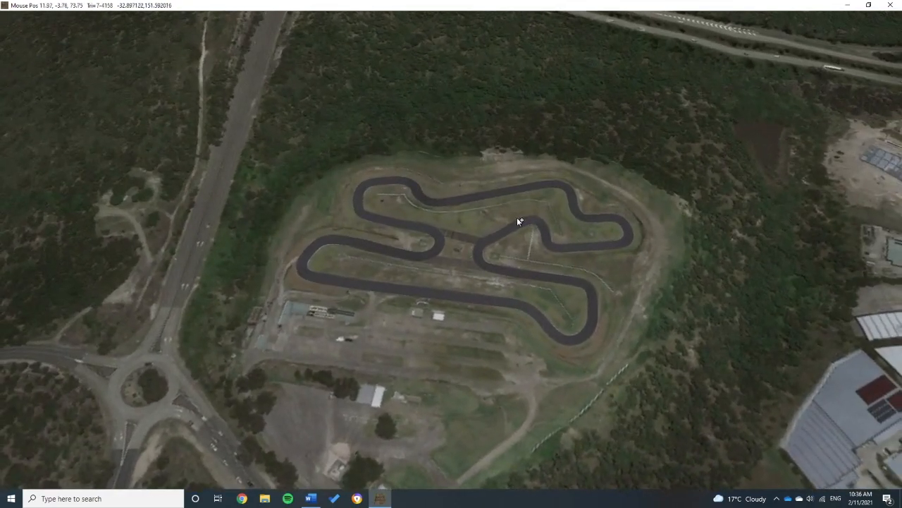
Switch to terrain editing and inspect the wireframe mesh around the track's corners and infield.
left_click(9, 31)
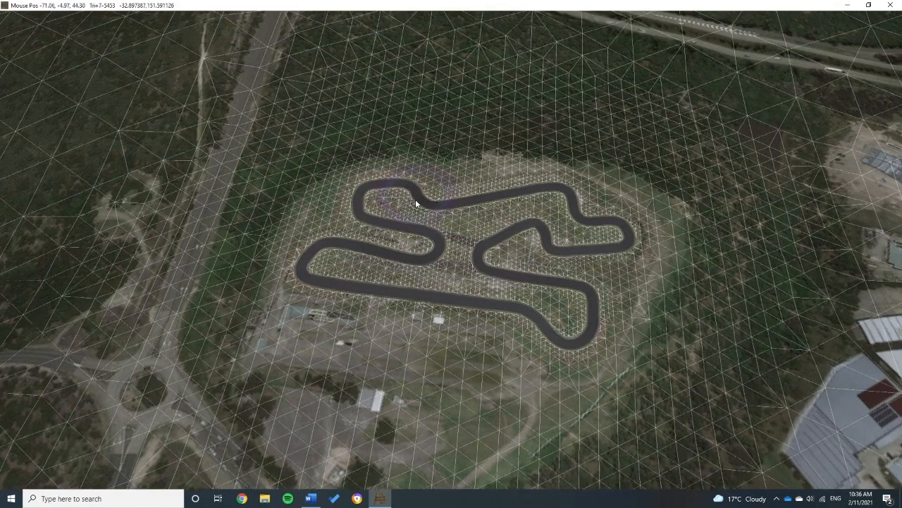
scroll(476, 236, "up", 5)
right_click_drag(510, 258, 443, 197)
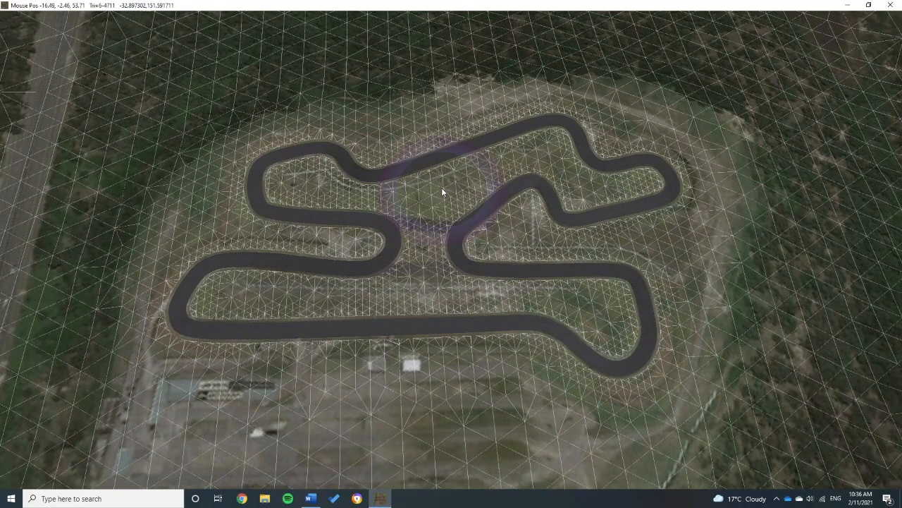
scroll(442, 187, "down", 4)
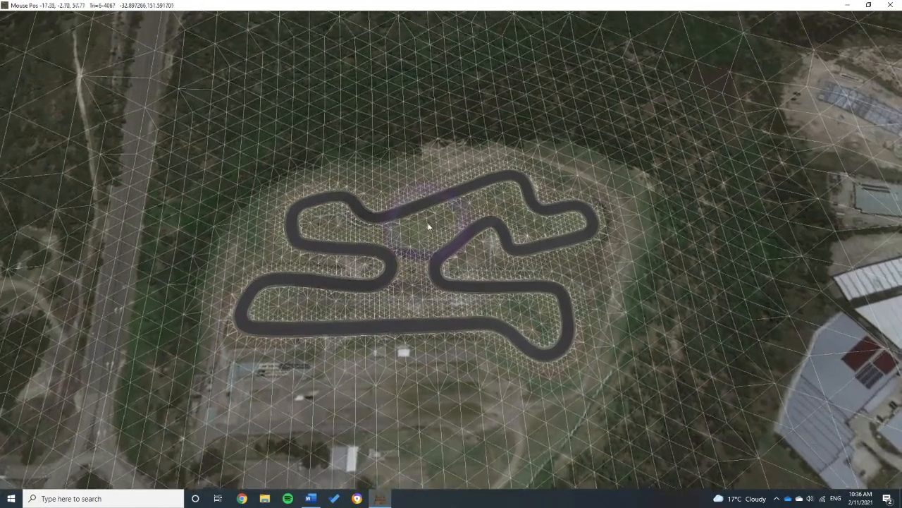
scroll(425, 206, "up", 6)
scroll(600, 294, "up", 8)
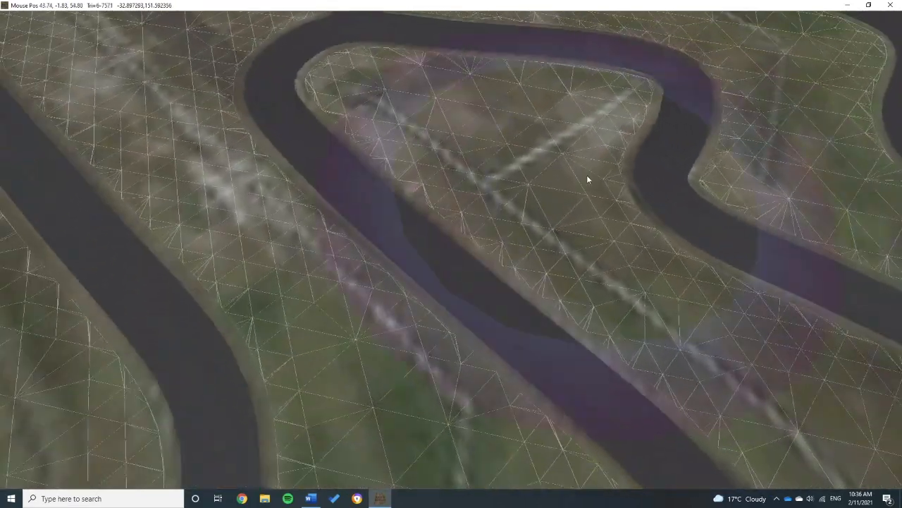
right_click_drag(587, 176, 248, 5)
left_click(462, 123)
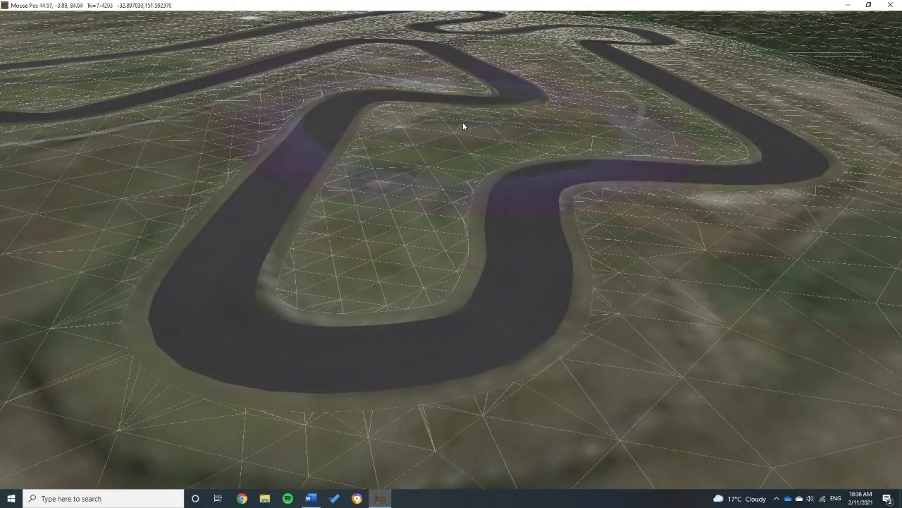
right_click_drag(462, 124, 419, 183)
scroll(419, 172, "down", 3)
mouse_move(252, 43)
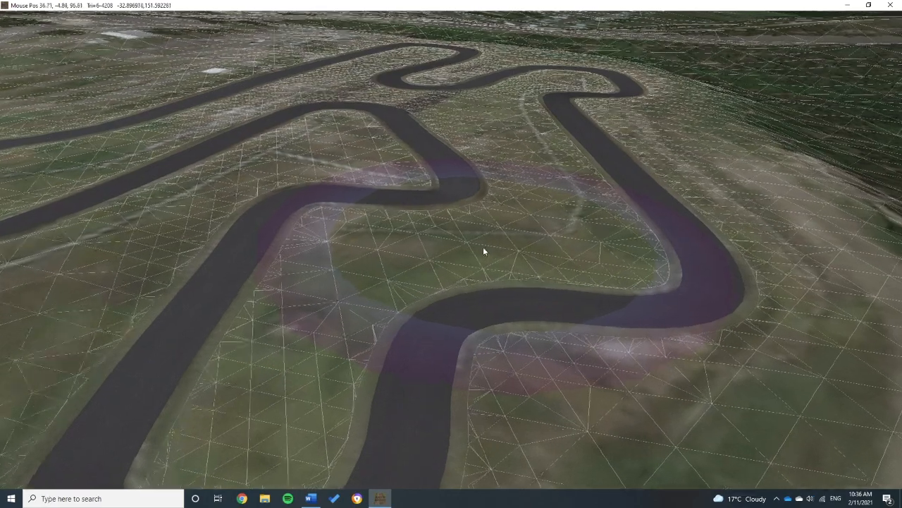
scroll(479, 248, "down", 6)
scroll(445, 238, "up", 4)
Set the height plugin in the venue properties to None.
mouse_move(21, 4)
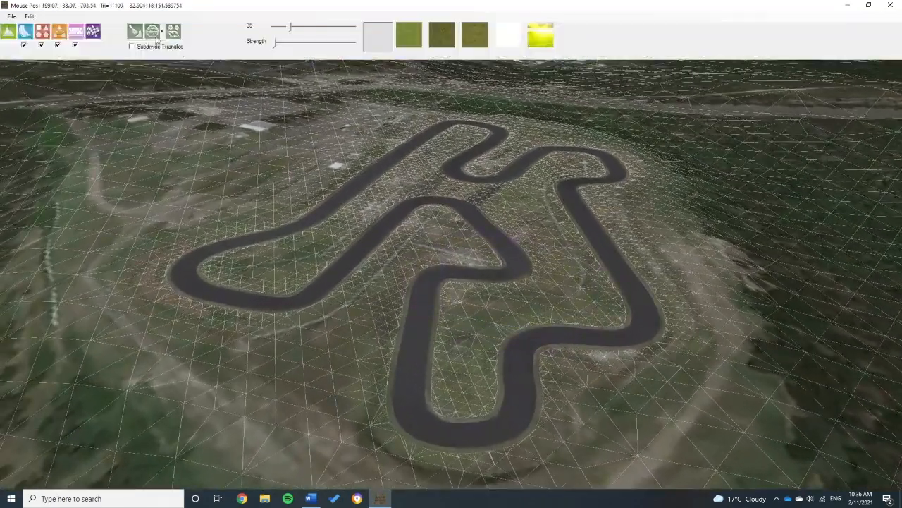
left_click(30, 17)
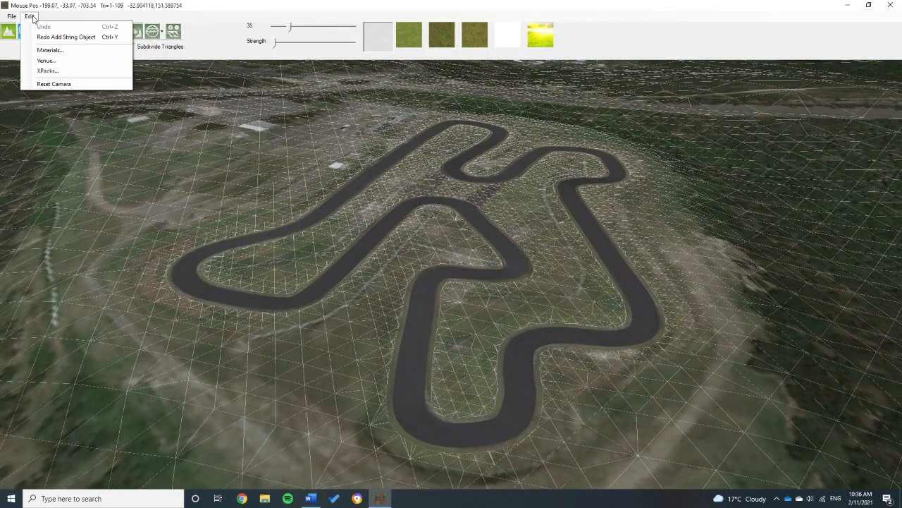
left_click(47, 61)
left_click(92, 32)
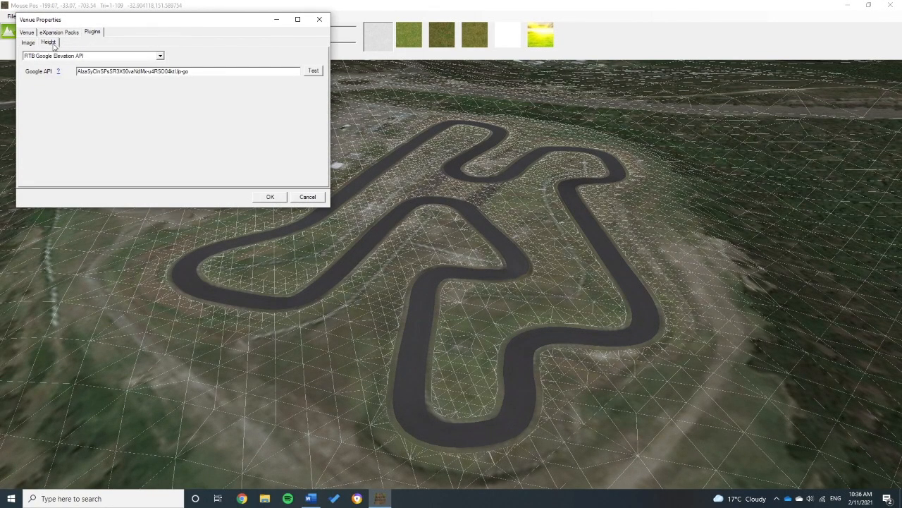
left_click(73, 63)
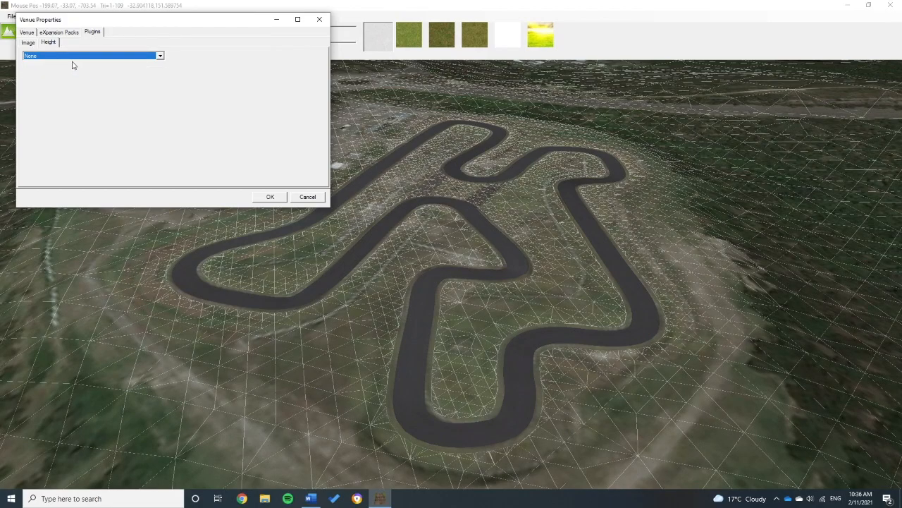
left_click(271, 197)
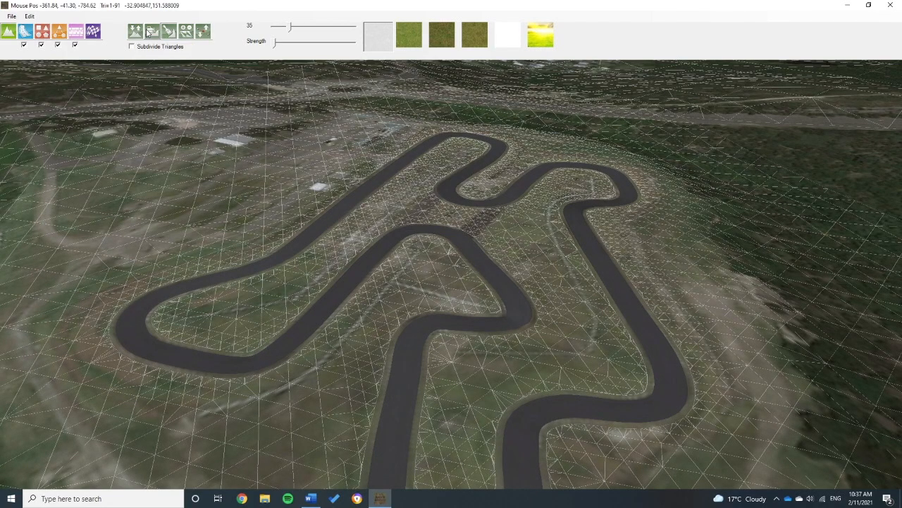
Activate the Raise/Lower terrain tool and adjust its brush size and strength over the sharp inner corner of the track.
left_click(134, 33)
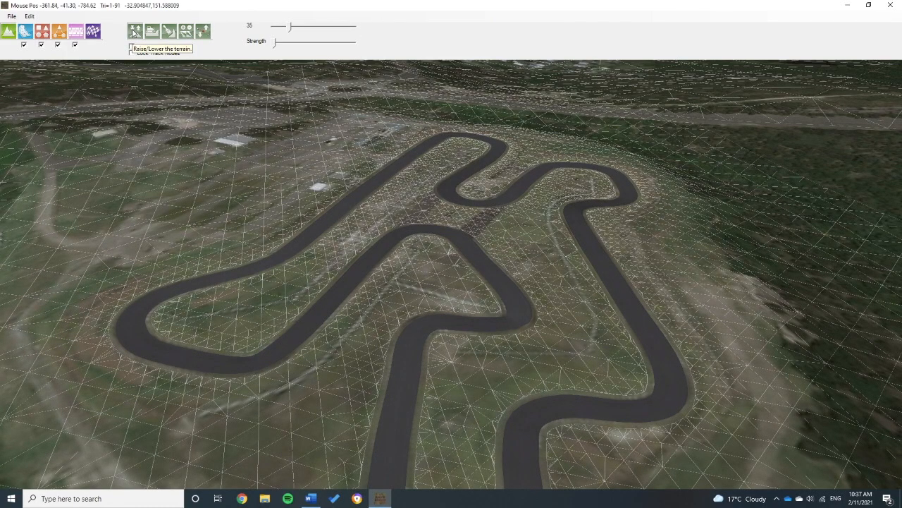
scroll(396, 270, "up", 4)
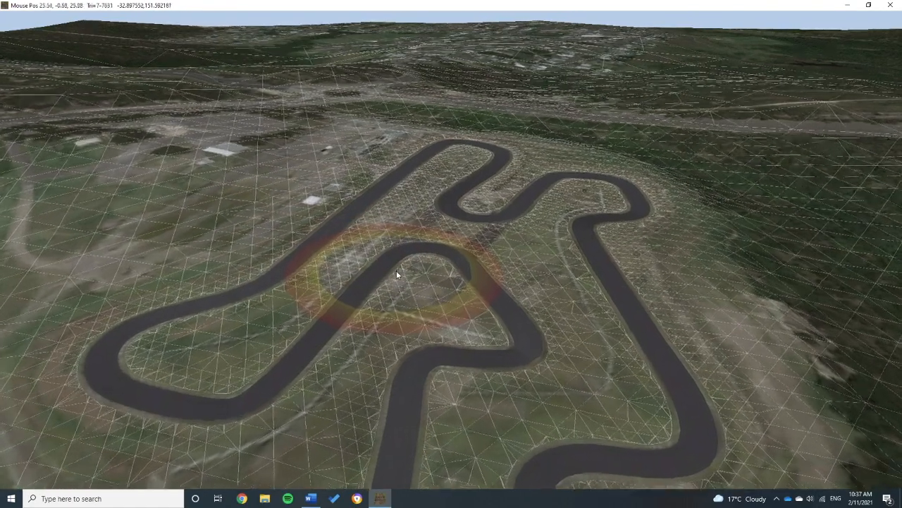
mouse_move(450, 283)
middle_mouse_down()
mouse_move(376, 230)
mouse_move(513, 267)
middle_mouse_up()
scroll(520, 310, "up", 5)
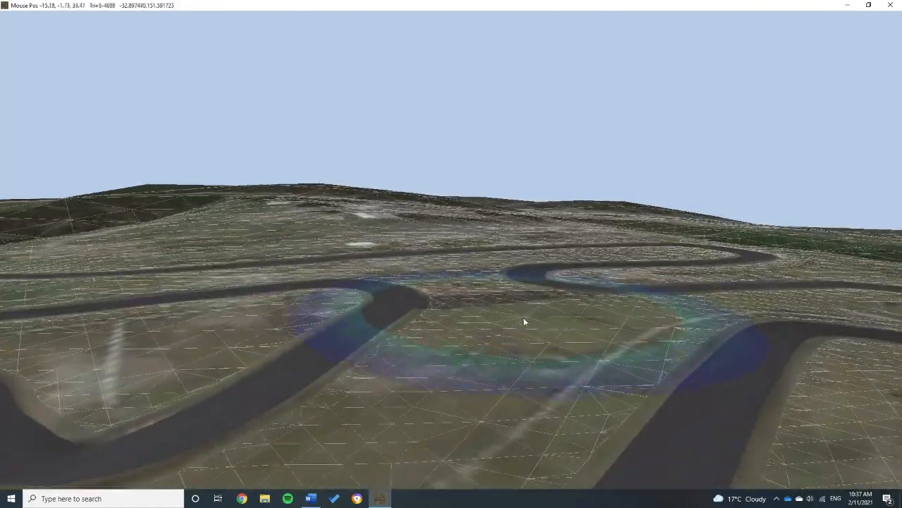
scroll(540, 325, "down", 3)
right_click_drag(409, 311, 570, 314)
scroll(457, 361, "up", 2)
mouse_move(458, 361)
middle_mouse_down()
mouse_move(342, 340)
mouse_move(346, 353)
mouse_move(307, 355)
mouse_move(305, 373)
mouse_move(336, 375)
mouse_move(348, 360)
mouse_move(388, 397)
mouse_move(412, 369)
mouse_move(404, 459)
mouse_move(410, 422)
middle_mouse_up()
scroll(350, 354, "up", 3)
scroll(411, 369, "down", 3)
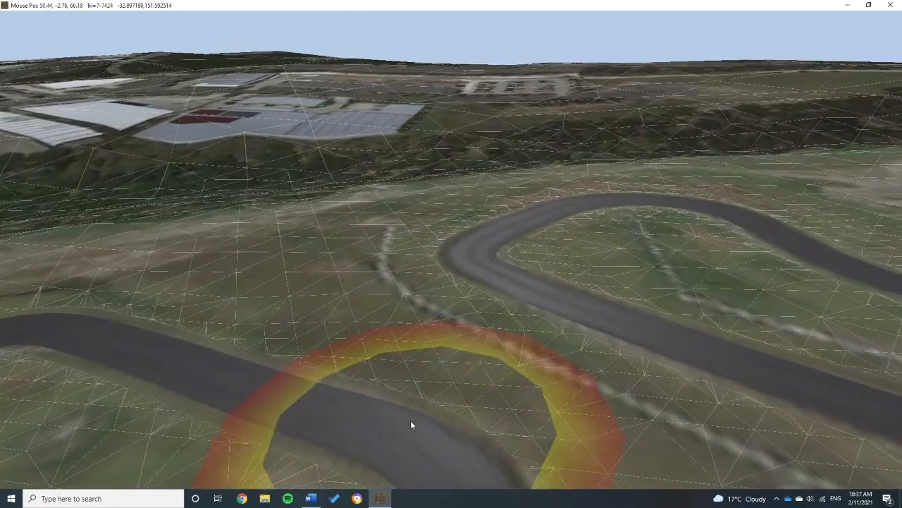
middle_click_drag(396, 384, 352, 268)
scroll(390, 313, "up", 2)
scroll(387, 312, "down", 2)
scroll(394, 314, "up", 5)
scroll(392, 313, "down", 5)
scroll(381, 311, "down", 4)
scroll(379, 308, "up", 3)
scroll(384, 308, "down", 2)
scroll(385, 310, "up", 3)
scroll(382, 309, "down", 2)
scroll(387, 313, "up", 3)
scroll(386, 312, "up", 1)
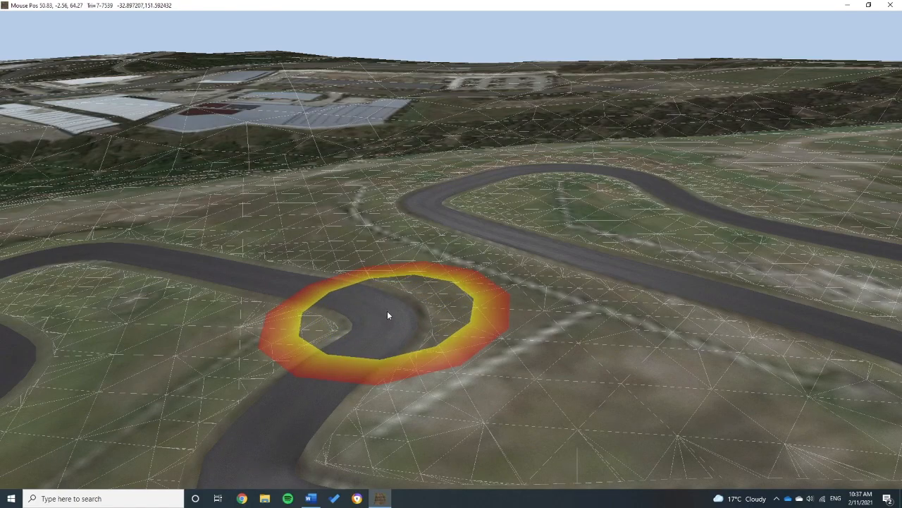
Raise the terrain under the sharp inner corner of the track.
mouse_move(387, 309)
right_mouse_down()
mouse_move(423, 329)
mouse_move(364, 309)
mouse_move(386, 309)
right_mouse_up()
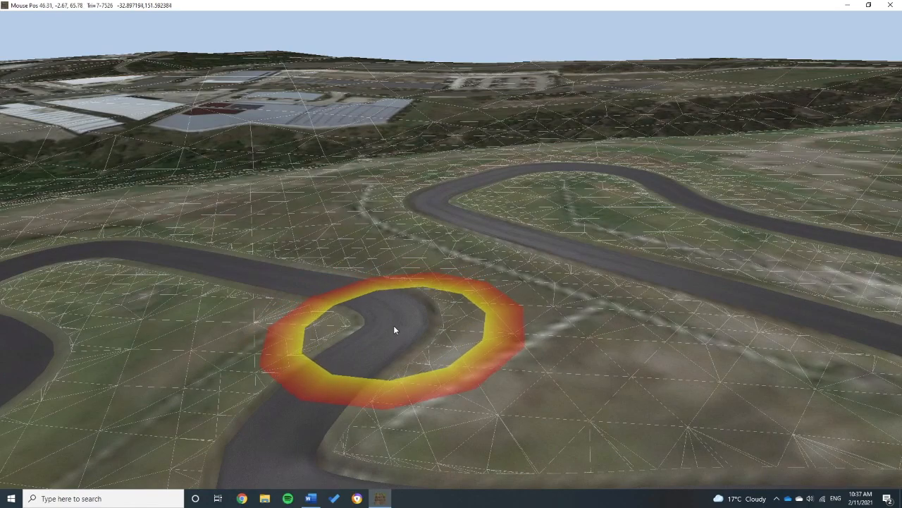
left_click(393, 314)
left_click_drag(371, 301, 322, 271)
mouse_move(374, 295)
right_mouse_down()
mouse_move(342, 262)
mouse_move(372, 284)
right_mouse_up()
scroll(407, 325, "up", 2)
mouse_move(408, 325)
middle_mouse_down()
mouse_move(339, 284)
mouse_move(316, 282)
mouse_move(377, 324)
mouse_move(386, 341)
middle_mouse_up()
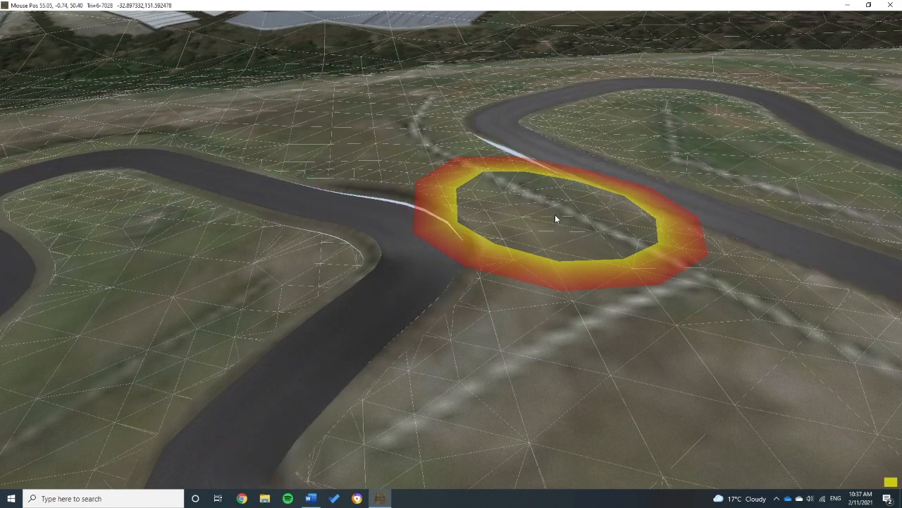
Lower the terrain around the sharp inner corner and the short straight leading from it.
mouse_move(554, 215)
middle_mouse_down()
mouse_move(496, 211)
mouse_move(465, 246)
mouse_move(405, 210)
mouse_move(511, 265)
middle_mouse_up()
scroll(511, 264, "down", 3)
scroll(512, 265, "down", 3)
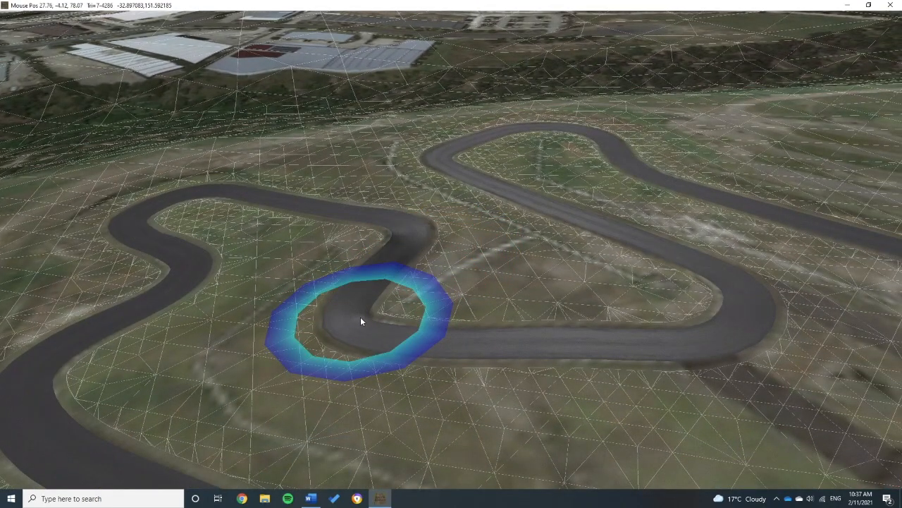
left_click(563, 357)
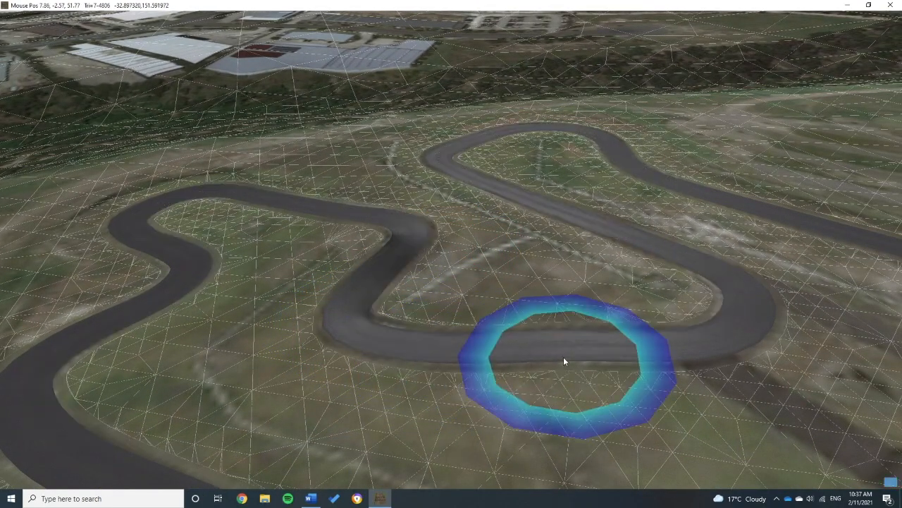
scroll(566, 354, "up", 4)
mouse_move(566, 354)
middle_mouse_down()
mouse_move(376, 302)
mouse_move(416, 353)
middle_mouse_up()
scroll(522, 300, "up", 4)
mouse_move(601, 335)
middle_mouse_down()
mouse_move(622, 306)
mouse_move(678, 273)
mouse_move(685, 299)
mouse_move(666, 317)
middle_mouse_up()
left_click(646, 278)
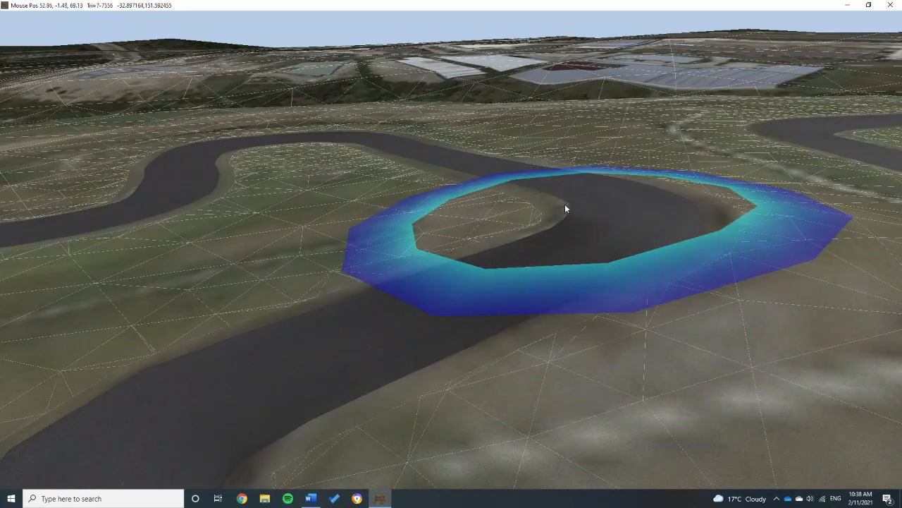
Reduce the Raise/Lower brush size to 4 at the inside edge of the sharp corner.
scroll(518, 217, "down", 6, "ctrl")
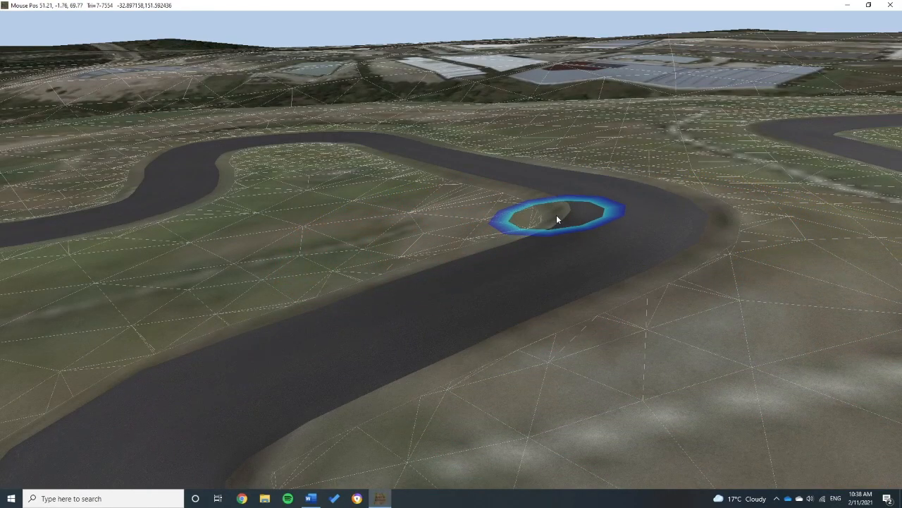
scroll(556, 215, "down", 8)
middle_click_drag(556, 216, 580, 256)
mouse_move(580, 256)
right_mouse_down()
mouse_move(488, 232)
mouse_move(383, 238)
mouse_move(476, 255)
right_mouse_up()
Activate Edit Points and select a single terrain point on the dirt path outside the track.
mouse_move(220, 11)
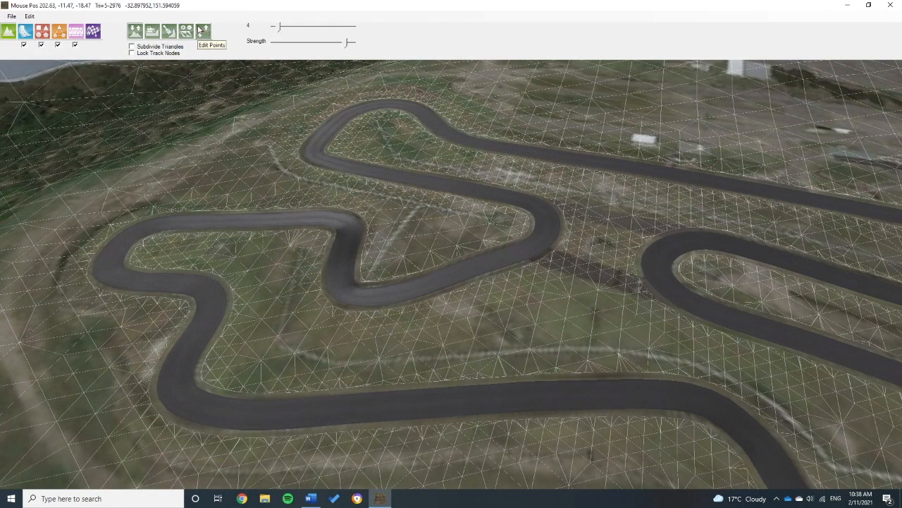
left_click(202, 30)
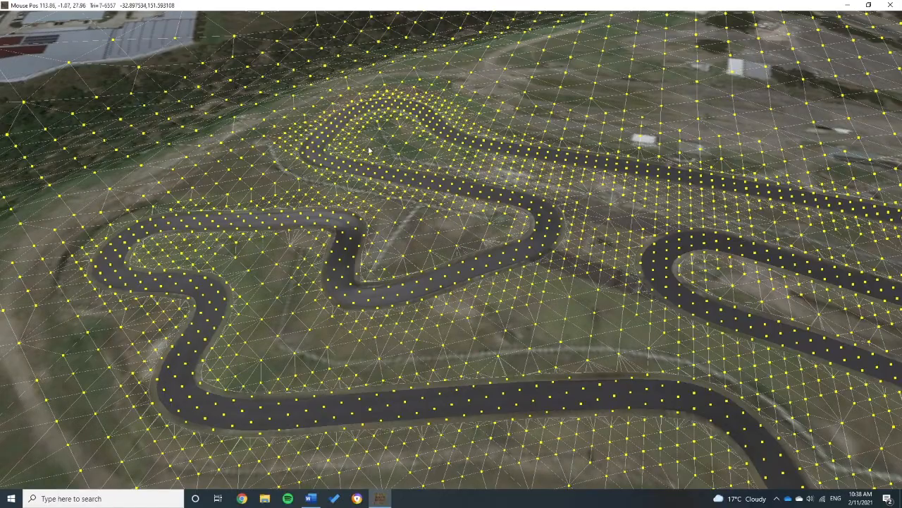
scroll(473, 287, "up", 6)
middle_click_drag(471, 288, 237, 315)
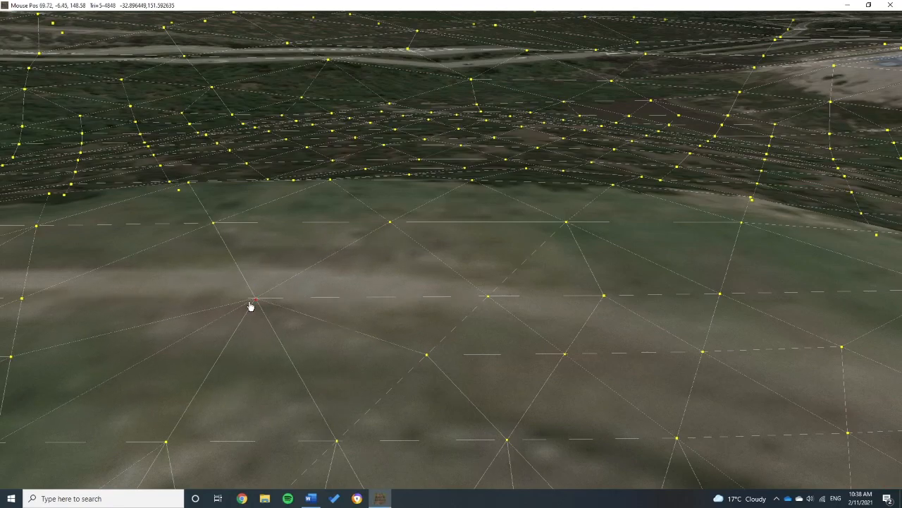
scroll(258, 303, "down", 10)
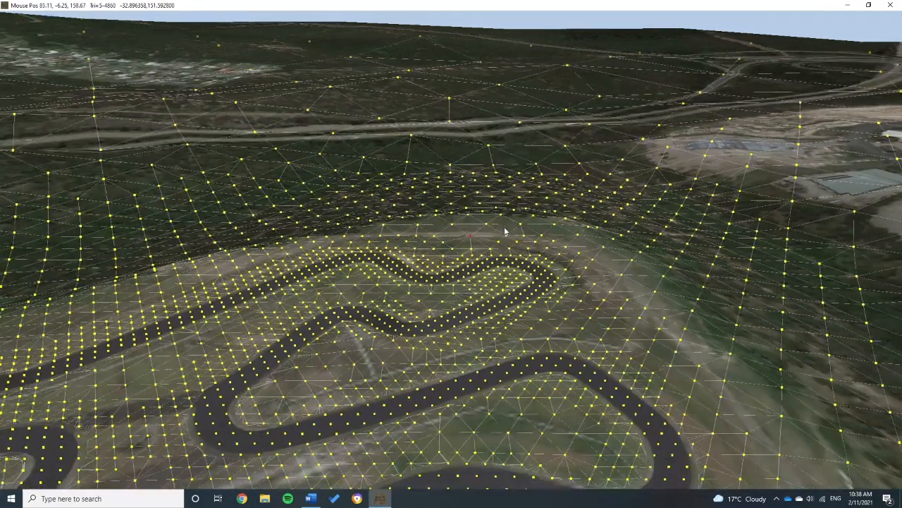
Examine the editable terrain points across the track and its surroundings, along with the point editing options.
middle_click_drag(512, 244, 491, 291)
scroll(629, 314, "down", 8)
scroll(491, 291, "up", 10)
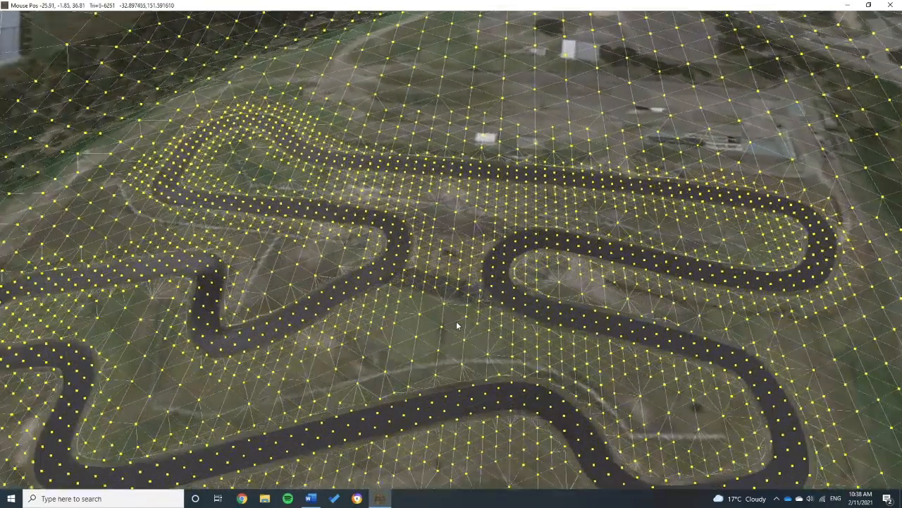
scroll(457, 325, "up", 2)
middle_click_drag(457, 326, 516, 273)
scroll(517, 274, "down", 4)
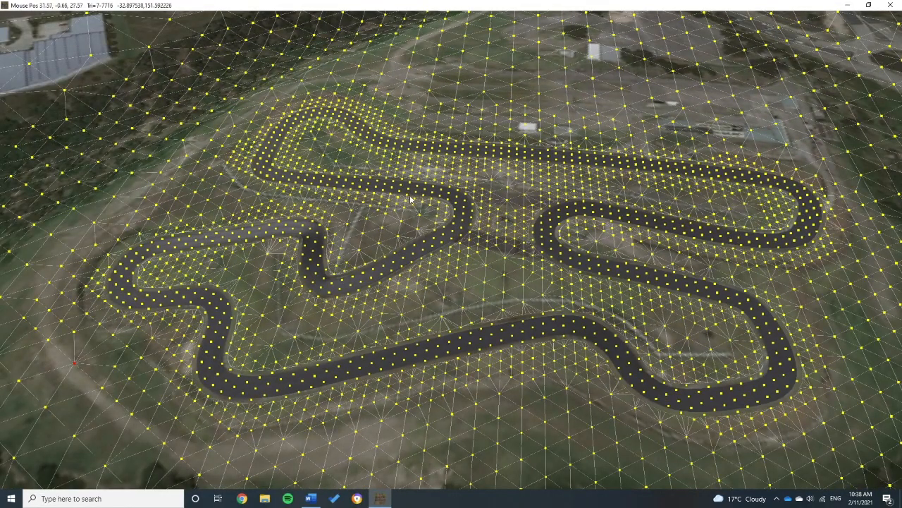
scroll(416, 204, "up", 2)
scroll(428, 220, "down", 3)
scroll(501, 239, "up", 1)
mouse_move(227, 7)
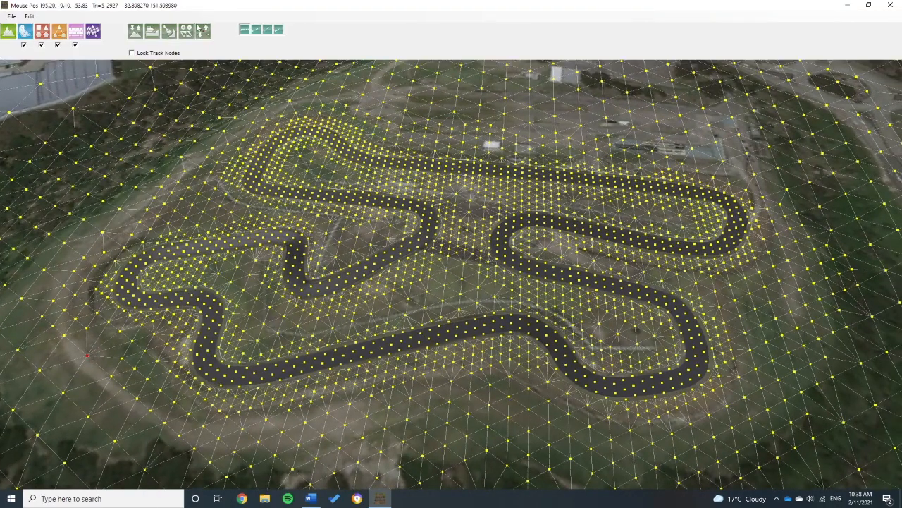
scroll(378, 231, "up", 4)
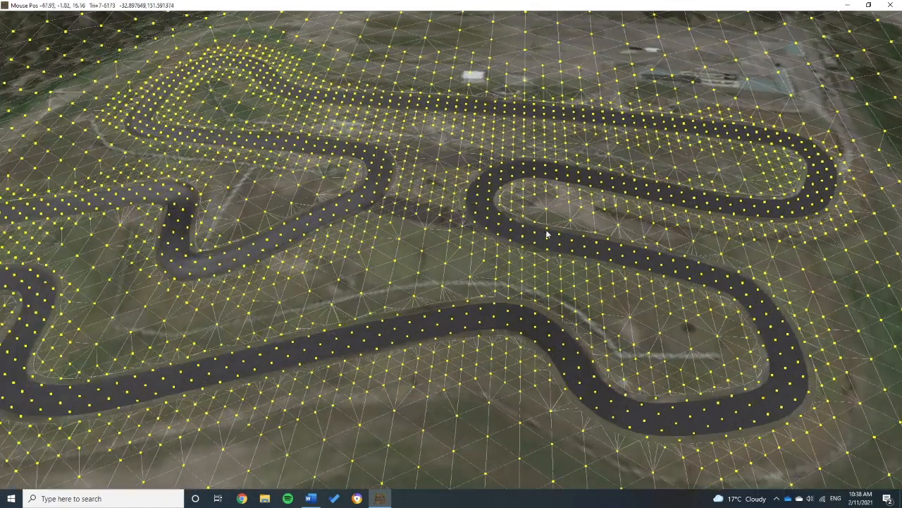
Activate Raise/Lower and reshape the terrain in the gap between the two facing hairpins with an enlarged brush.
scroll(367, 231, "up", 3)
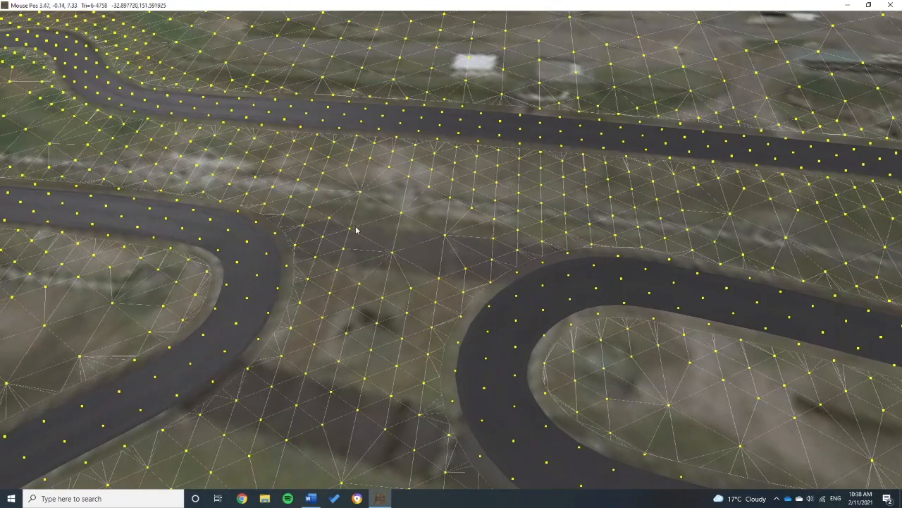
scroll(386, 197, "down", 2)
right_click_drag(656, 224, 518, 209)
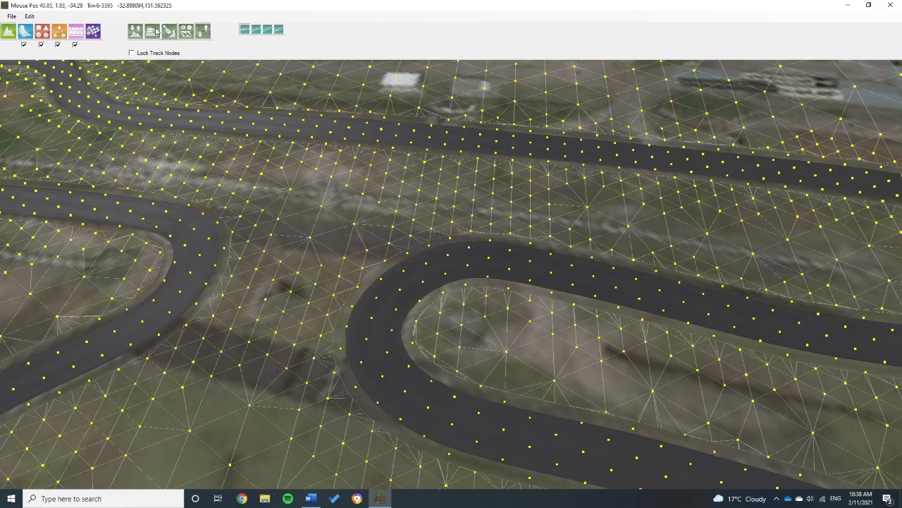
left_click(135, 30)
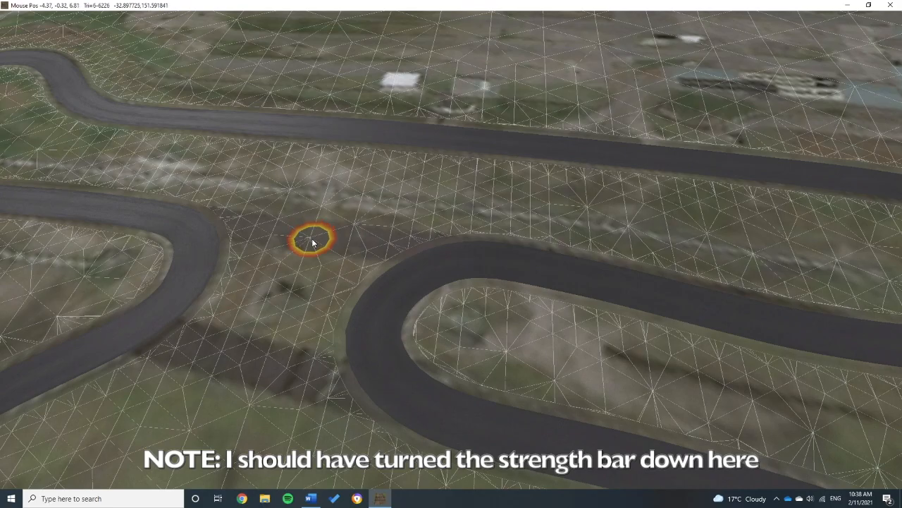
scroll(317, 231, "down", 4)
right_click_drag(318, 229, 389, 258)
scroll(388, 258, "up", 5)
scroll(392, 262, "up", 5, "ctrl")
left_click(381, 263)
left_click(351, 205)
Reshape the terrain along the narrow infield strips between the parallel straights beyond the hairpin.
right_click_drag(480, 227, 210, 225)
left_click(438, 226)
left_click(532, 253)
right_click_drag(607, 268, 429, 255)
left_click(428, 254)
left_click(525, 266)
right_click_drag(519, 283, 584, 184)
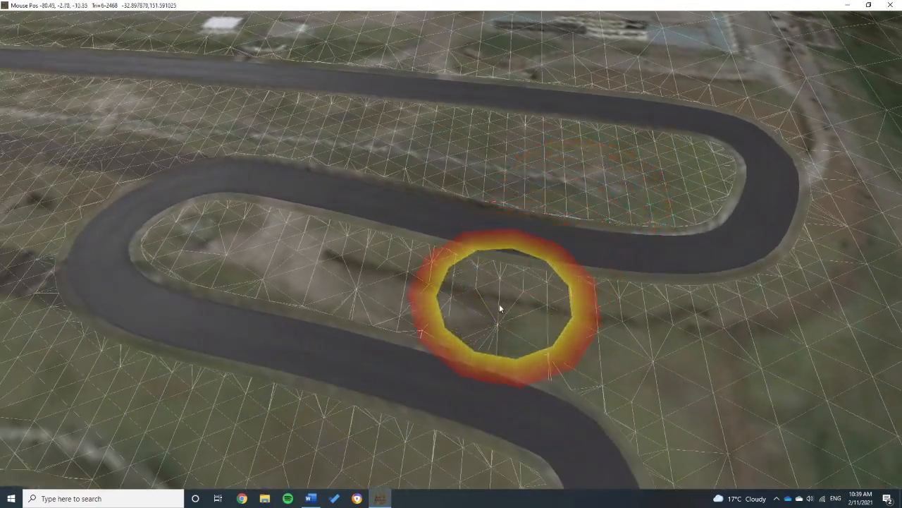
left_click(499, 306)
Reshape the infield terrain between the sharp inner corner and the long straight.
right_click_drag(238, 242, 399, 228)
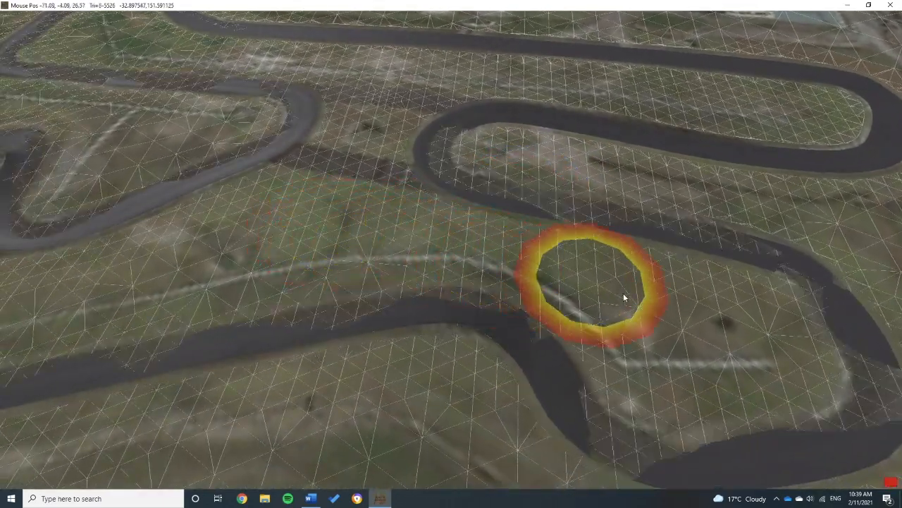
right_click_drag(418, 295, 590, 277)
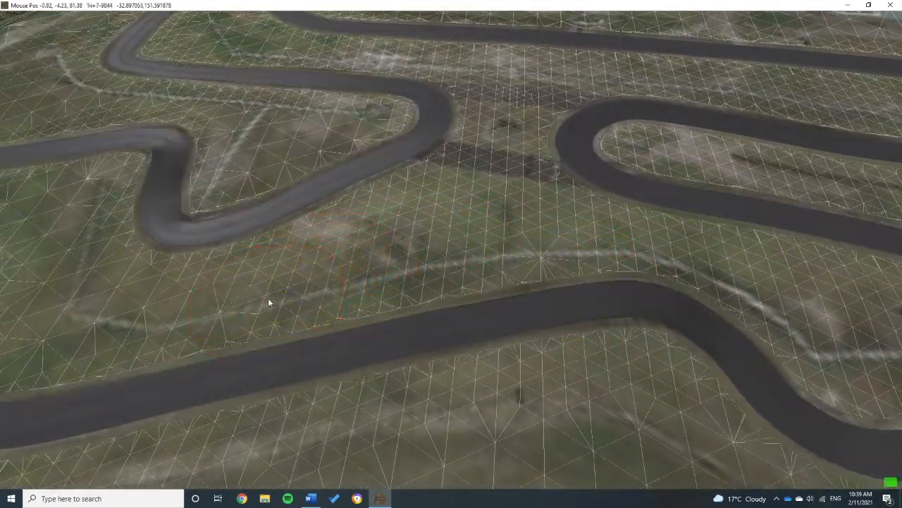
right_click_drag(270, 300, 559, 264)
mouse_move(322, 296)
left_mouse_down()
mouse_move(289, 191)
mouse_move(210, 174)
left_mouse_up()
scroll(325, 184, "down", 4)
right_click_drag(502, 194, 301, 256)
right_click_drag(425, 288, 406, 348)
left_click_drag(449, 386, 420, 380)
Reshape the ground inside the bend next to the sharp inner corner and the infield around it.
scroll(431, 379, "up", 1)
mouse_move(377, 294)
right_mouse_down()
mouse_move(435, 296)
mouse_move(532, 331)
right_mouse_up()
scroll(362, 314, "up", 4)
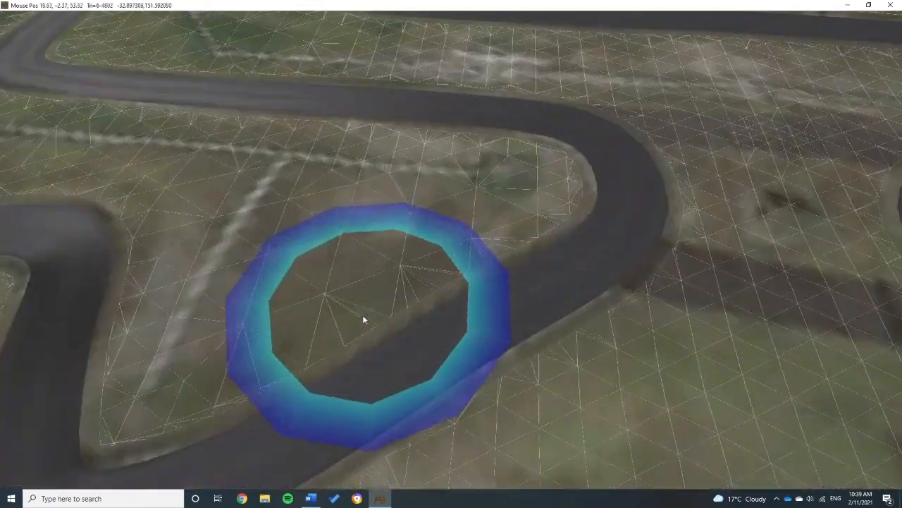
left_click(443, 244)
mouse_move(443, 244)
left_mouse_down()
mouse_move(288, 302)
mouse_move(293, 269)
mouse_move(223, 195)
mouse_move(272, 194)
left_mouse_up()
scroll(272, 193, "down", 3)
right_click_drag(272, 195, 433, 348)
mouse_move(404, 229)
left_mouse_down()
mouse_move(387, 214)
mouse_move(279, 204)
mouse_move(303, 168)
left_mouse_up()
scroll(313, 176, "down", 3)
mouse_move(451, 212)
right_mouse_down()
mouse_move(369, 214)
mouse_move(299, 198)
mouse_move(243, 144)
right_mouse_up()
left_click_drag(282, 166, 417, 240)
scroll(500, 337, "down", 3)
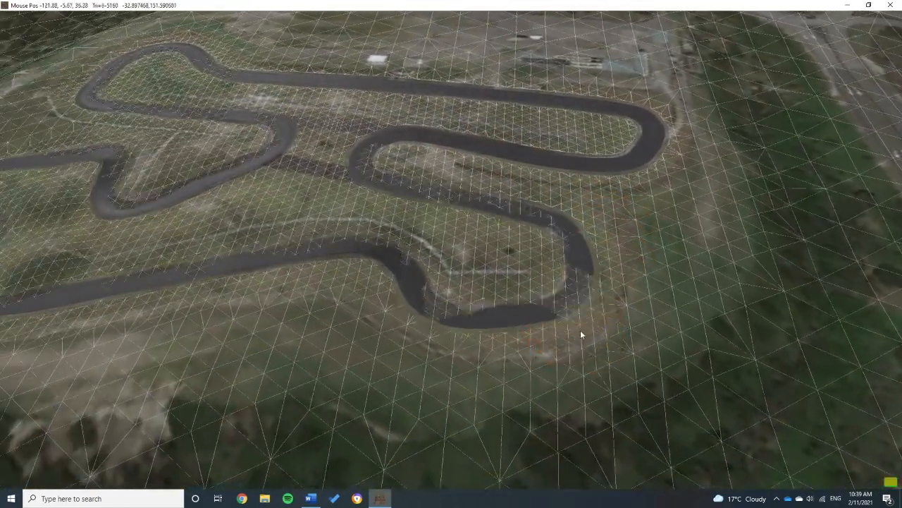
Try raising mounds on the open ground outside the long straight and its end corner.
middle_click_drag(259, 299, 519, 290)
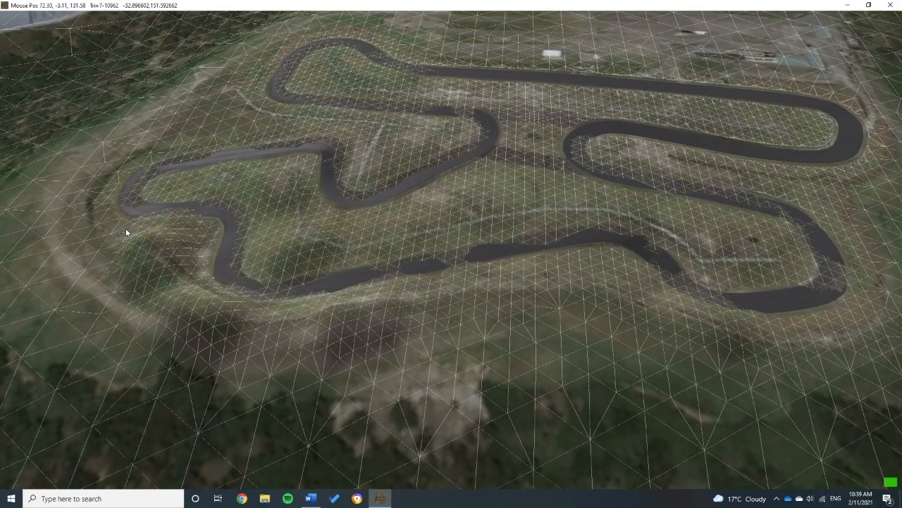
middle_click_drag(226, 252, 532, 355)
mouse_move(532, 355)
right_mouse_down()
mouse_move(388, 277)
mouse_move(395, 283)
right_mouse_up()
scroll(487, 334, "up", 5, "shift")
scroll(450, 330, "down", 6, "shift")
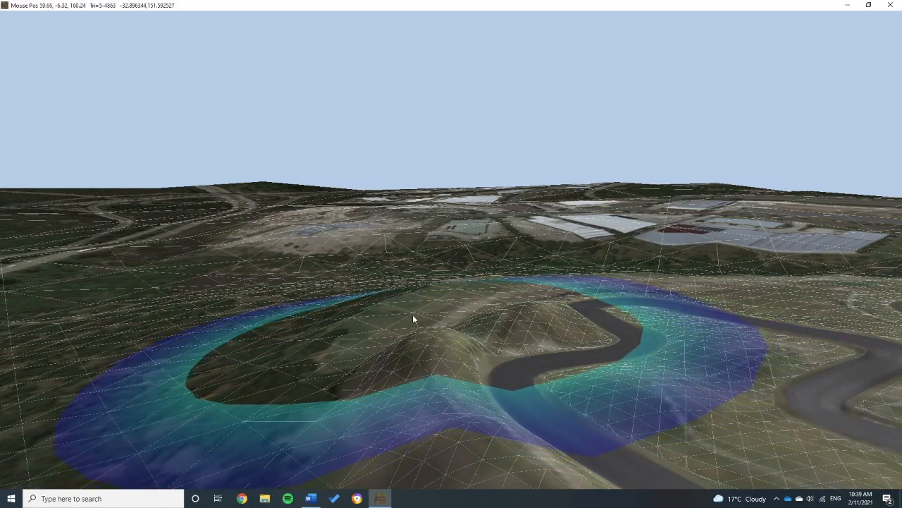
right_click_drag(401, 320, 531, 365)
Undo the latest Raise/Lower edits outside the track, stepping back and forth through the edit history.
key("ctrl+z")
key("ctrl+y")
key("ctrl+z")
key("ctrl+z")
key("ctrl+y")
key("ctrl+y")
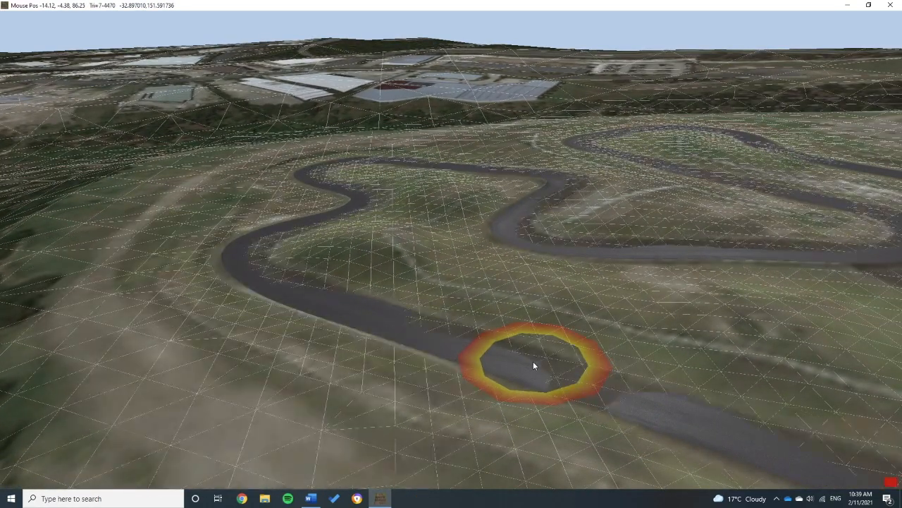
key("ctrl+y")
Try a very large Raise/Lower brush over the track's surroundings and reduce its size to 56.
scroll(537, 349, "down", 8)
right_click_drag(537, 350, 457, 278)
scroll(521, 330, "up", 6, "shift")
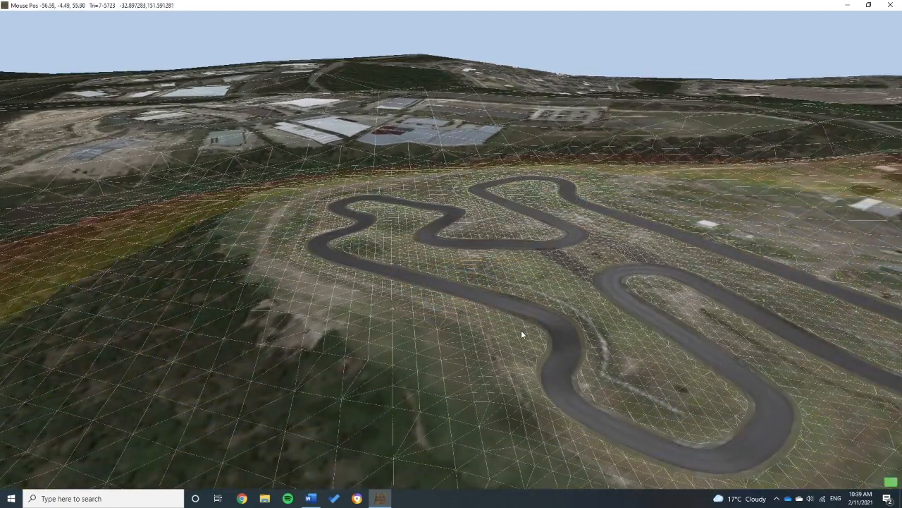
scroll(480, 302, "down", 3, "shift")
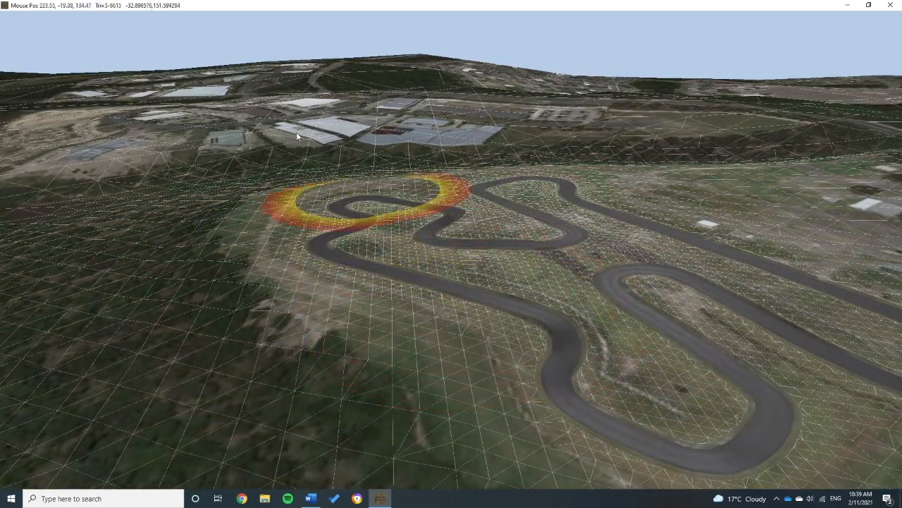
Turn the Raise/Lower strength down to its minimum and adjust the brush to size 25 over the track area.
mouse_move(144, 29)
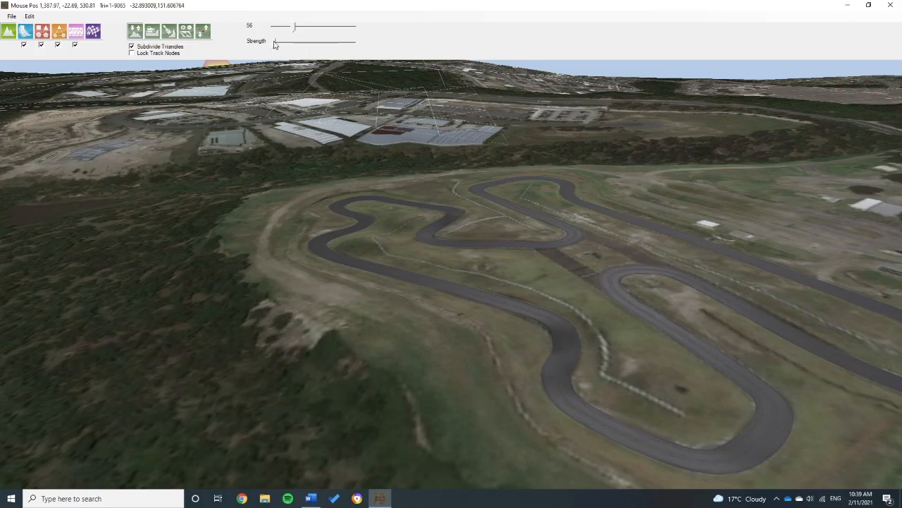
mouse_move(631, 320)
right_mouse_down()
mouse_move(519, 286)
mouse_move(553, 313)
mouse_move(497, 341)
right_mouse_up()
scroll(303, 363, "down", 5, "shift")
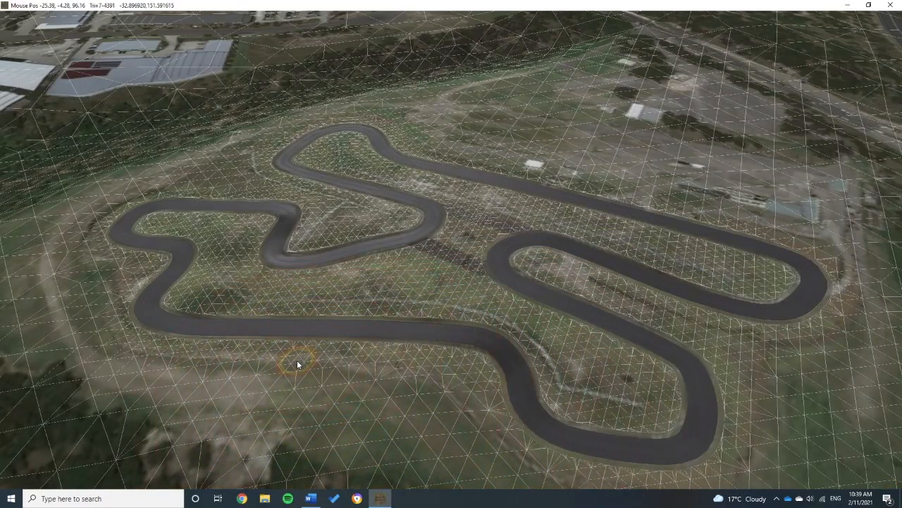
scroll(306, 374, "up", 4, "shift")
right_click_drag(259, 367, 281, 377)
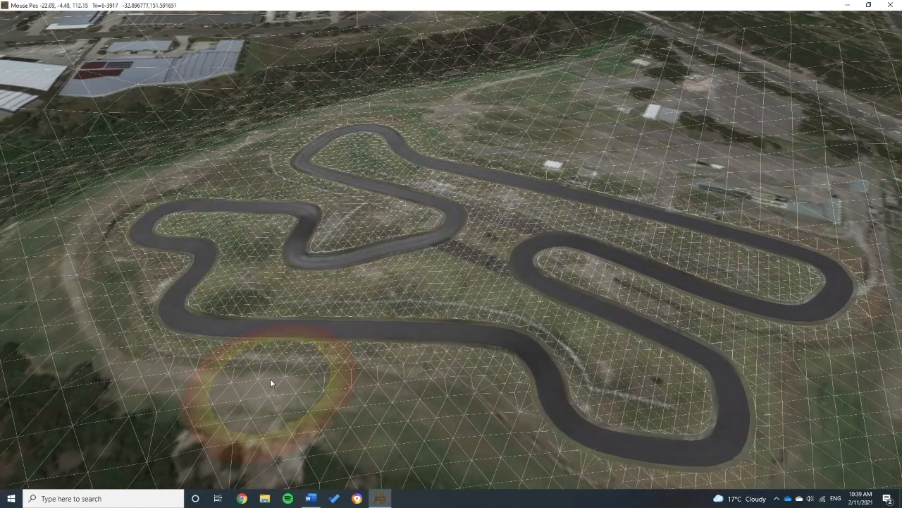
scroll(274, 338, "up", 2)
scroll(275, 331, "down", 3)
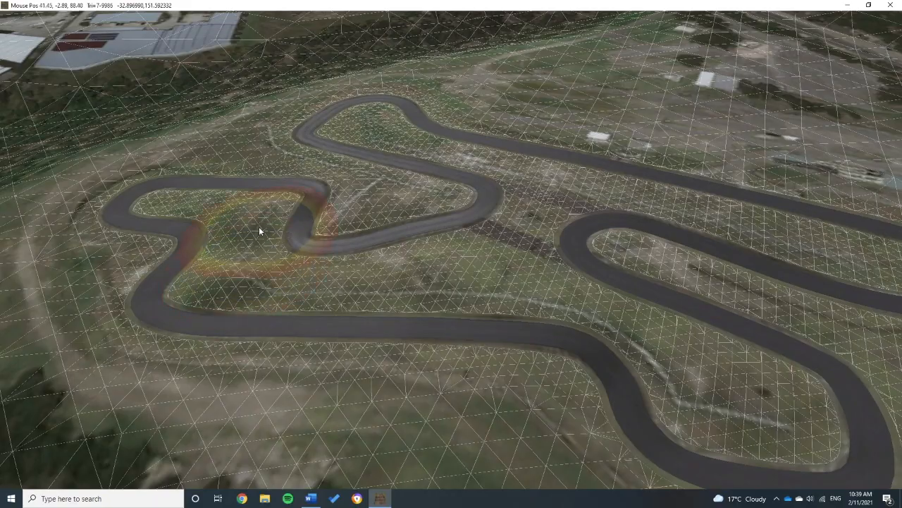
scroll(264, 222, "down", 2)
middle_click_drag(269, 213, 187, 220)
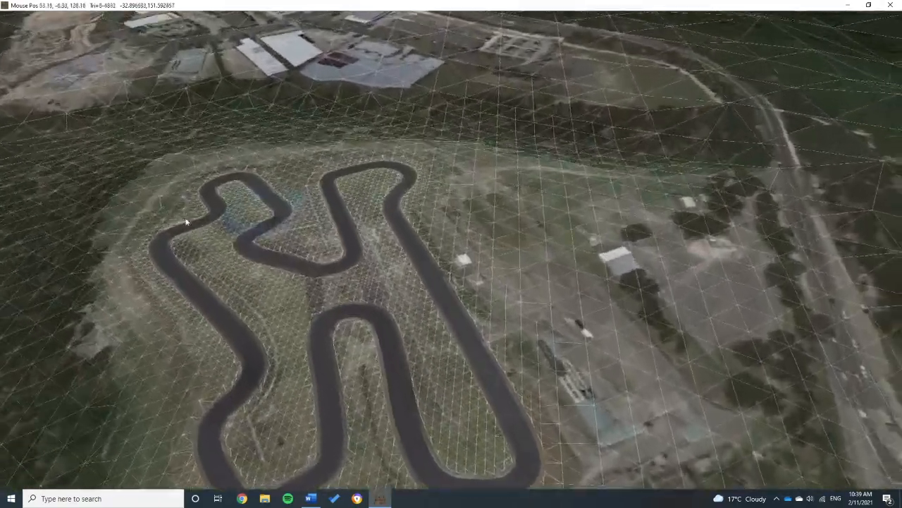
scroll(273, 218, "down", 3)
middle_click_drag(275, 219, 443, 282)
right_click_drag(443, 282, 525, 302)
mouse_move(245, 5)
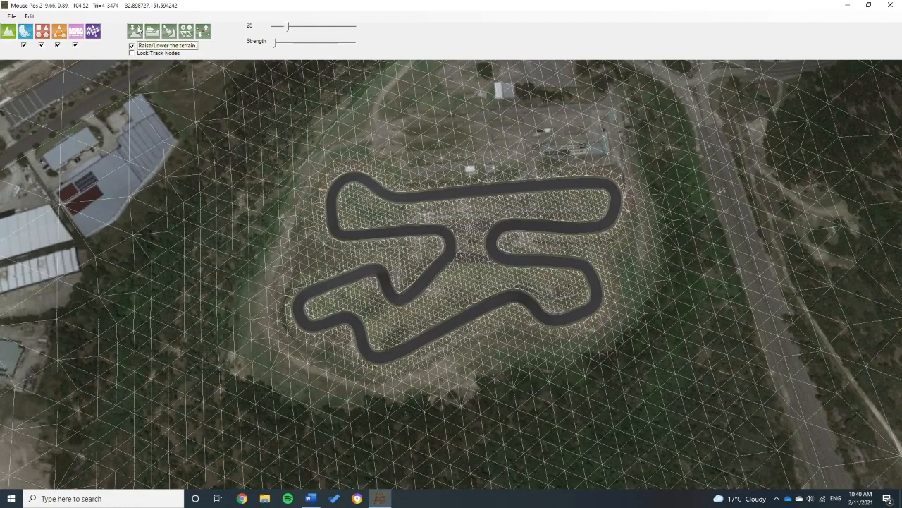
Examine the image and height plugin settings in the Venue properties and close the dialog.
left_click(29, 15)
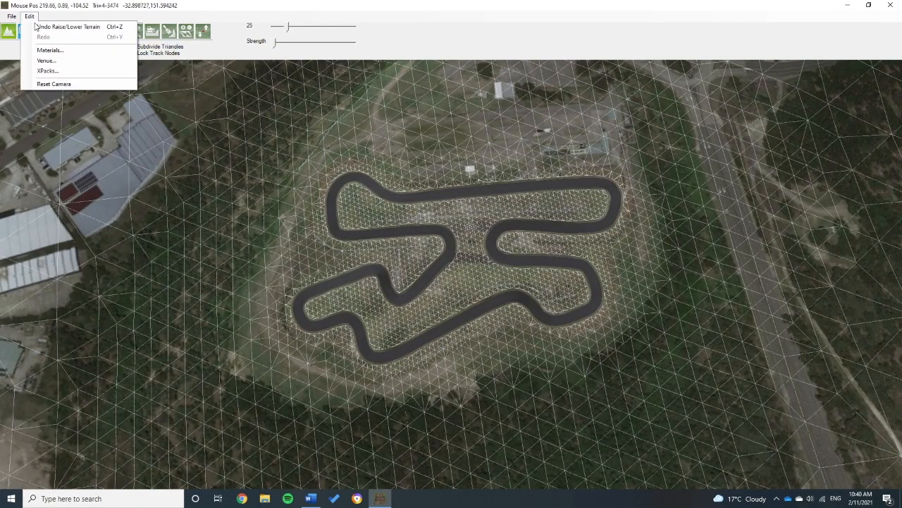
left_click(46, 61)
left_click(141, 81)
left_click(123, 106)
left_click(110, 104)
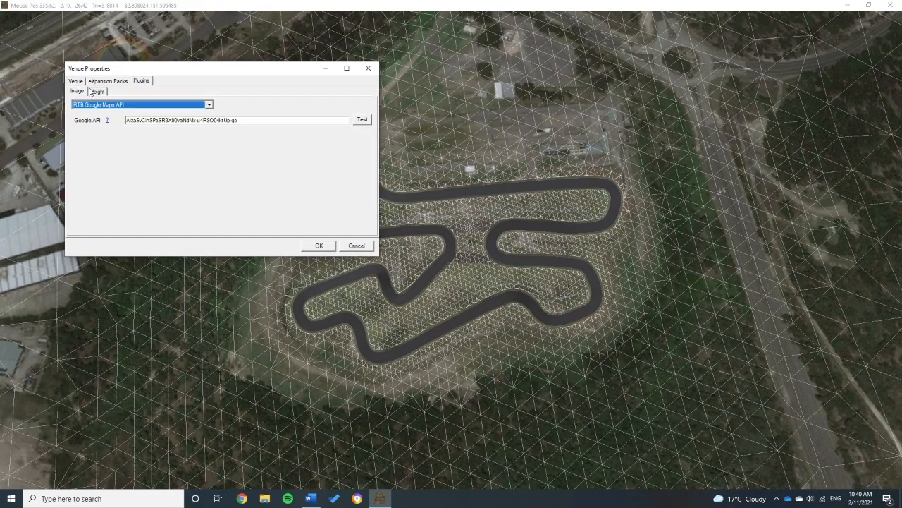
left_click(95, 92)
left_click(99, 106)
left_click(103, 120)
left_click(318, 245)
Switch to the terrain texture painting tools and hide the wireframe over the track.
scroll(441, 278, "up", 4)
middle_click_drag(441, 278, 423, 243)
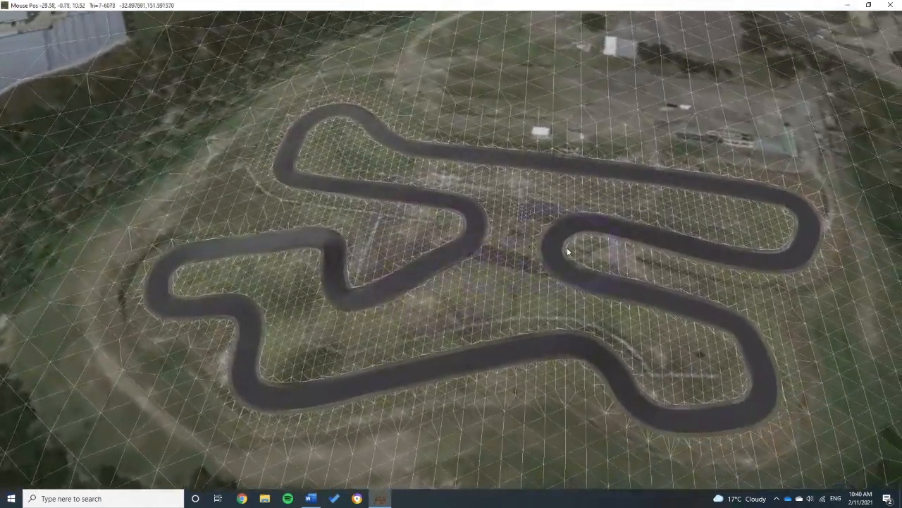
right_click_drag(568, 251, 482, 265)
left_click(153, 34)
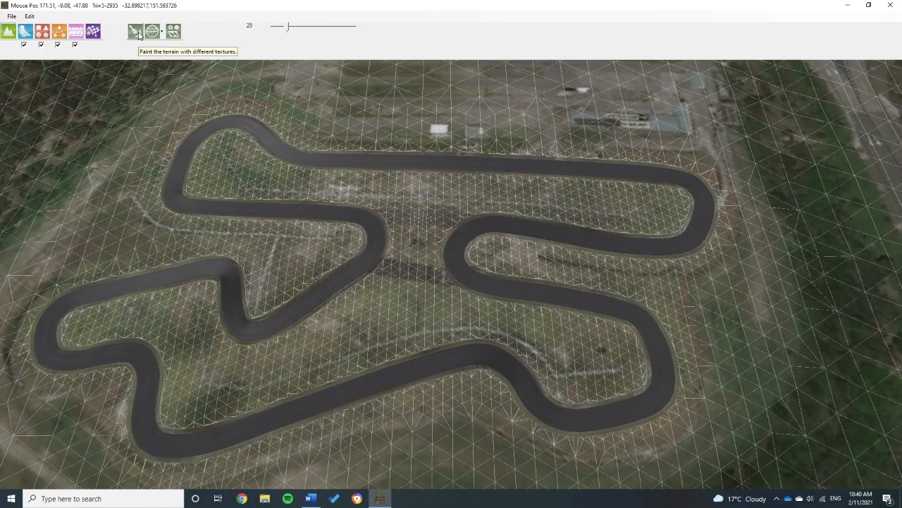
key("w")
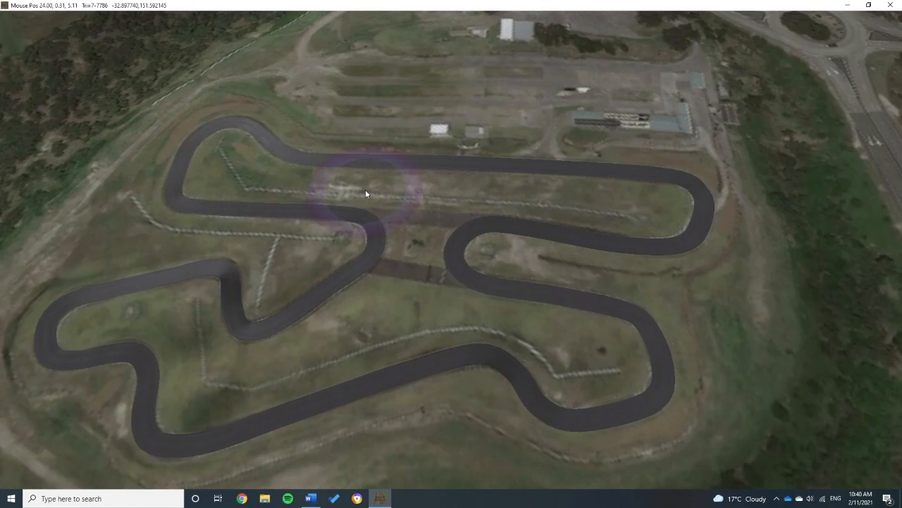
Paint grass texture over the infield and the ground around the outside of the track.
scroll(365, 190, "down", 5)
middle_click_drag(389, 198, 317, 156)
scroll(352, 229, "up", 5)
middle_click_drag(355, 237, 520, 303)
mouse_move(259, 5)
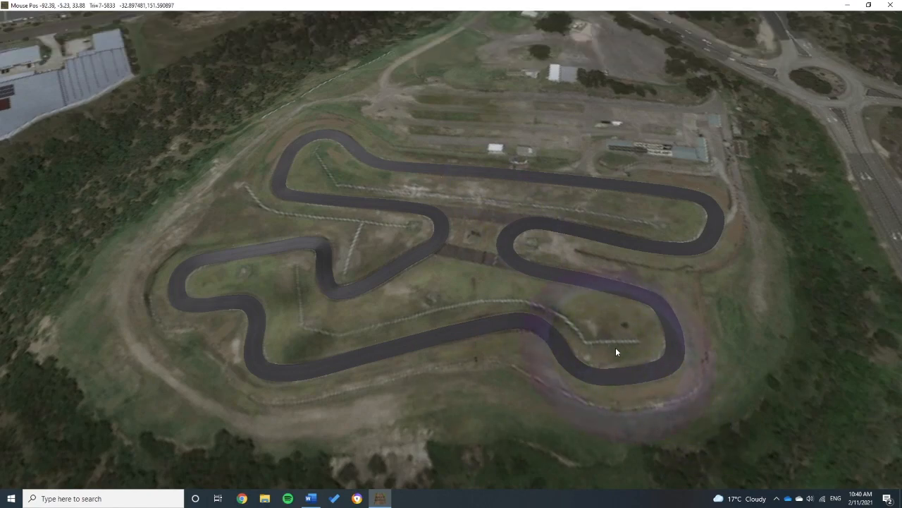
mouse_move(352, 5)
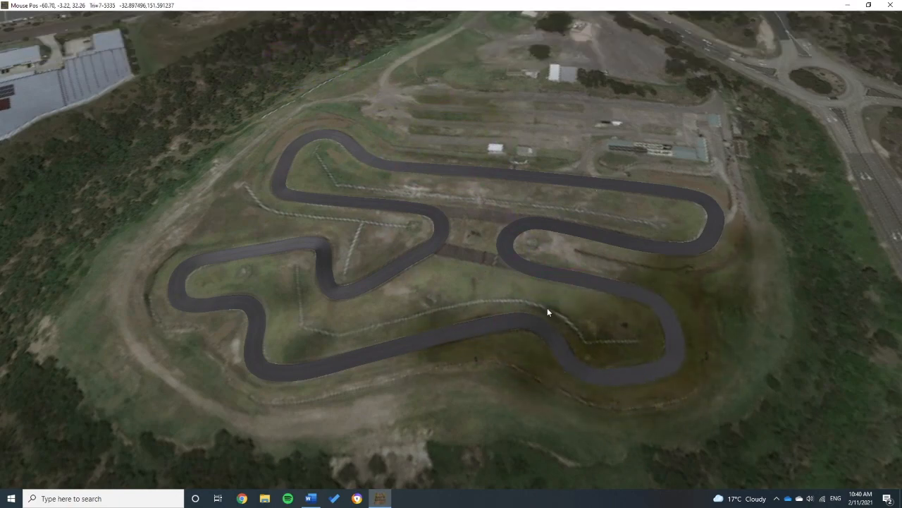
mouse_move(432, 53)
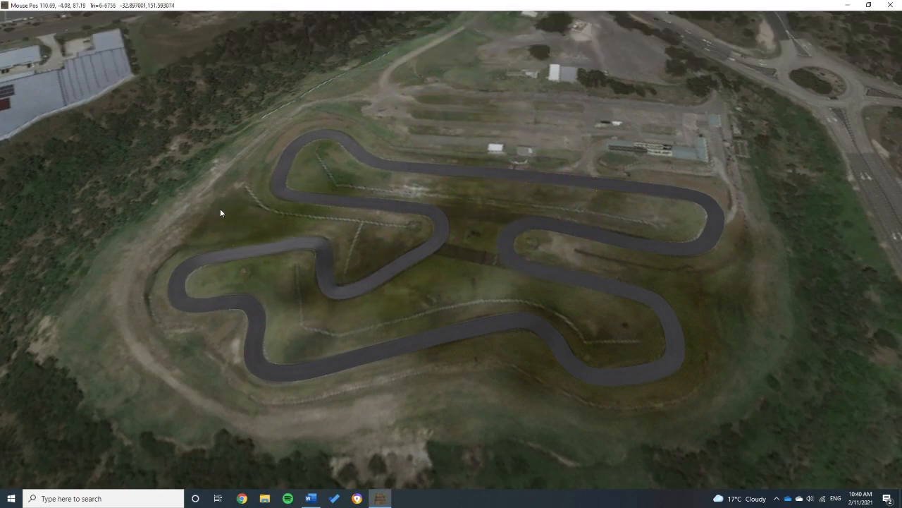
mouse_move(64, 350)
left_mouse_down()
mouse_move(289, 371)
mouse_move(393, 395)
mouse_move(525, 388)
left_mouse_up()
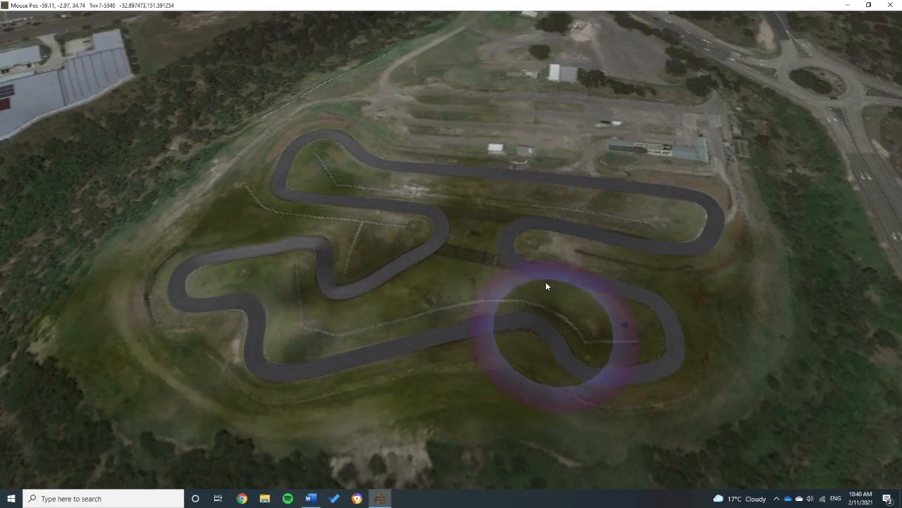
mouse_move(274, 52)
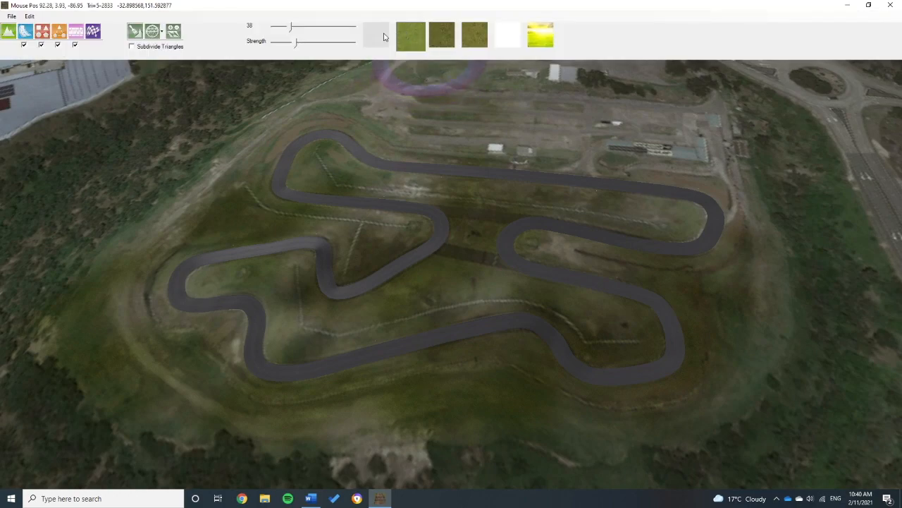
Select the plain grey background swatch and brush away painted grass across the infield and around the track.
left_click(384, 37)
mouse_move(487, 246)
left_mouse_down()
mouse_move(423, 278)
mouse_move(415, 194)
mouse_move(419, 217)
left_mouse_up()
mouse_move(299, 14)
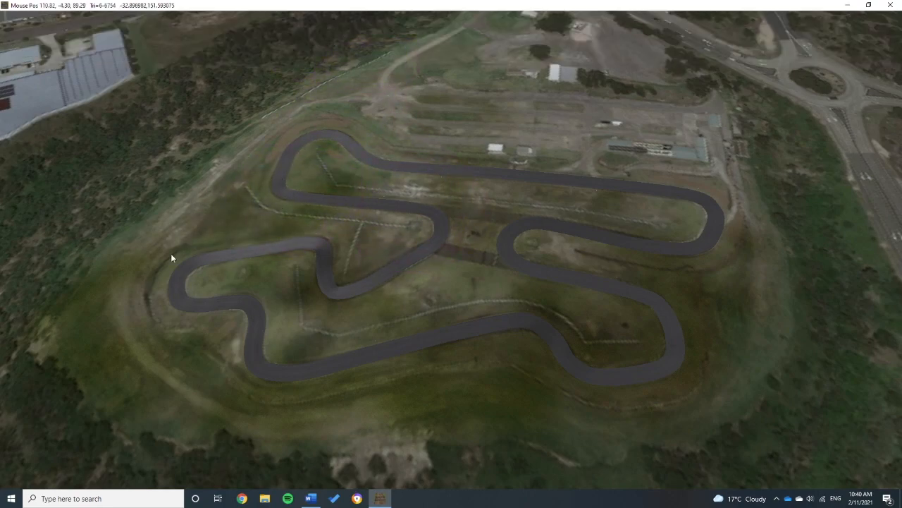
mouse_move(332, 366)
left_mouse_down()
mouse_move(419, 366)
mouse_move(519, 423)
mouse_move(599, 391)
mouse_move(701, 266)
left_mouse_up()
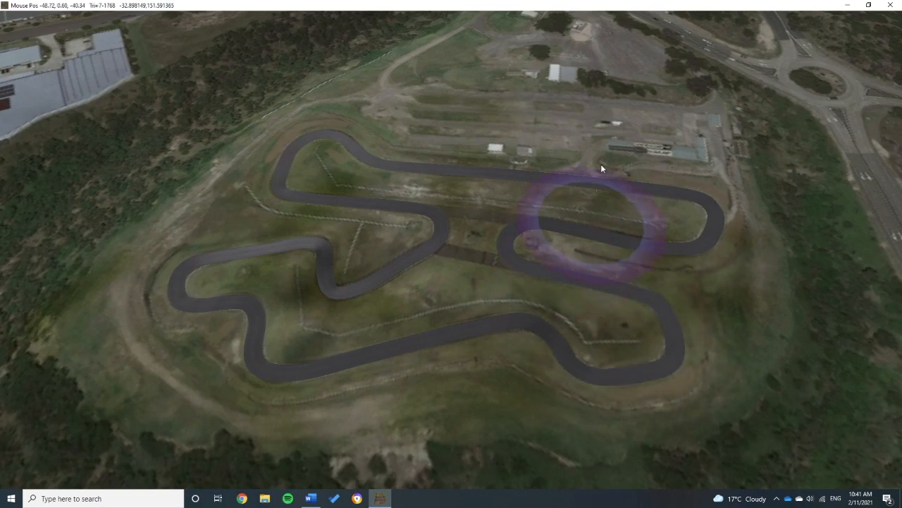
Paint white base-colour patches on the infield and beside the upper straight, and brush a green tint over the surrounding ground.
mouse_move(541, 32)
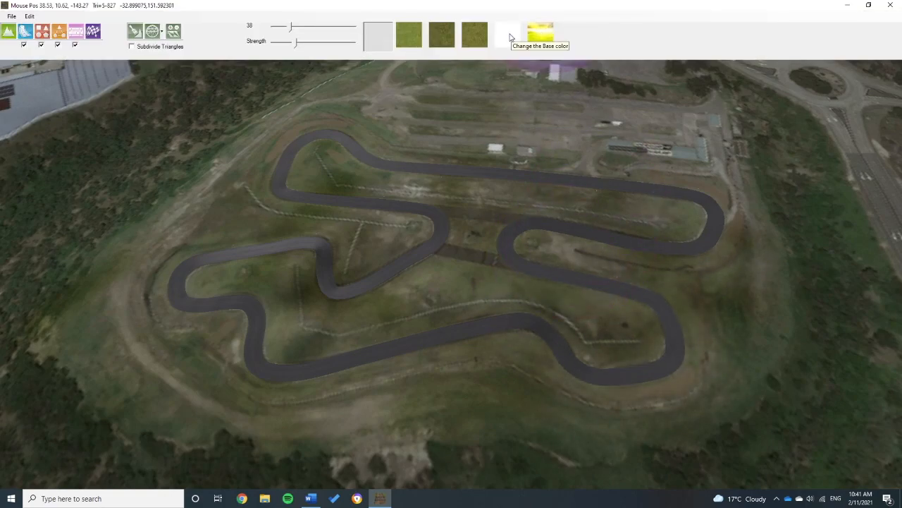
left_click(511, 38)
left_click(453, 282)
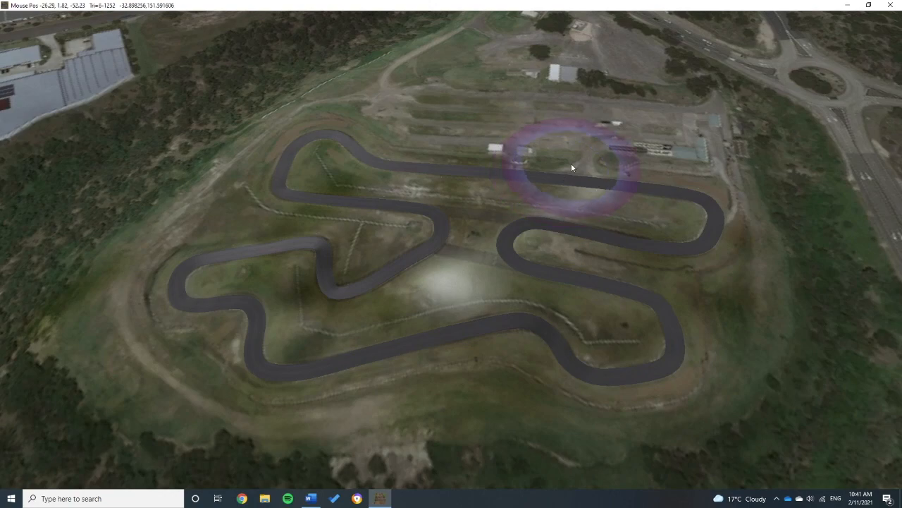
mouse_move(407, 30)
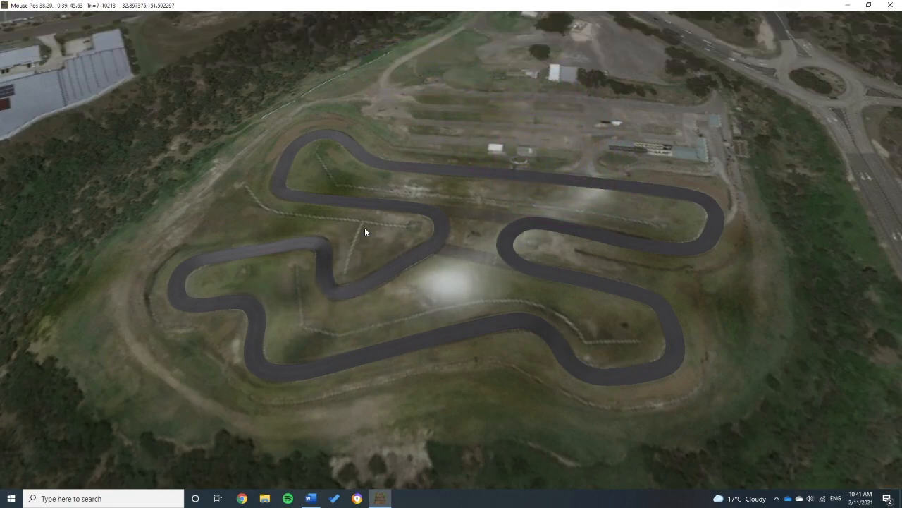
left_click(383, 41)
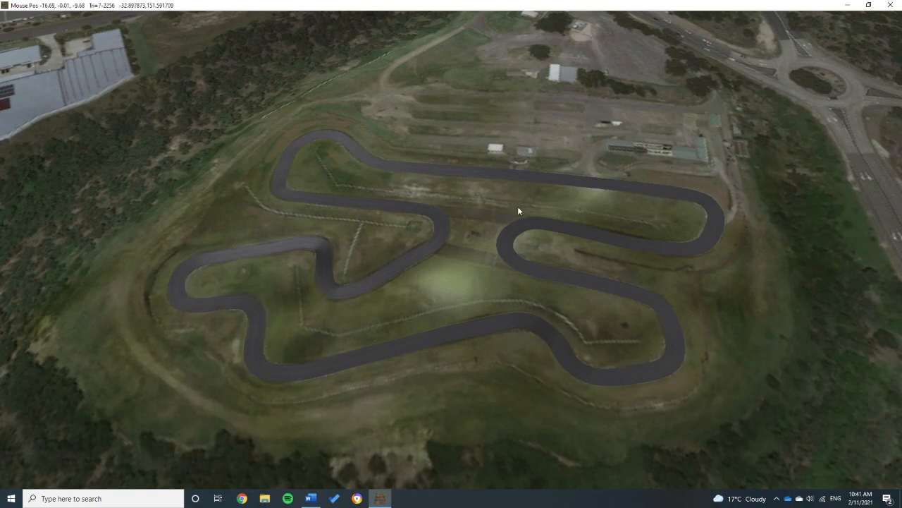
Inspect the painted grass texture on the bright infield patch up close and from different angles around the track.
mouse_move(308, 14)
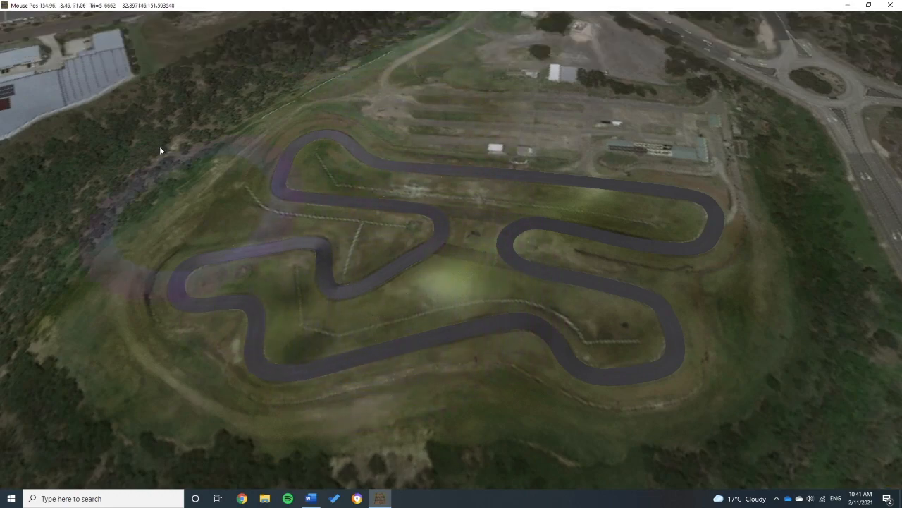
mouse_move(293, 41)
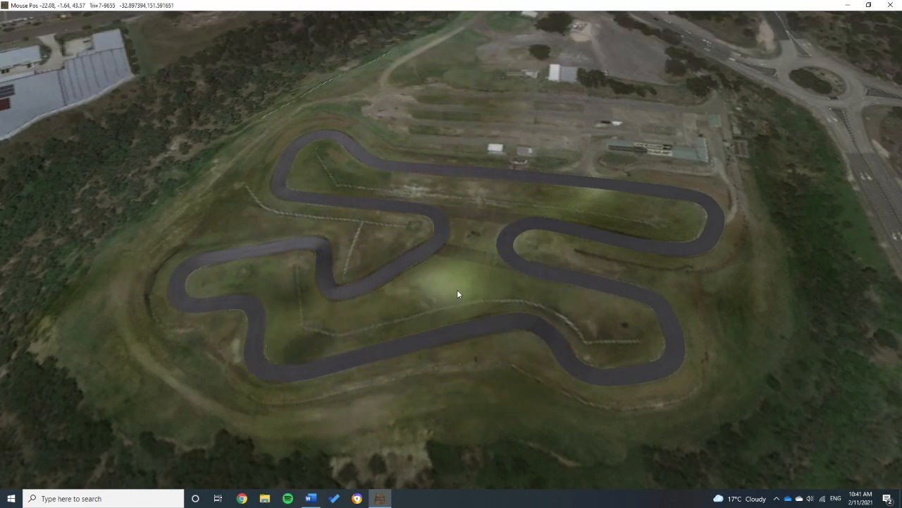
scroll(447, 283, "up", 3)
middle_click_drag(447, 283, 248, 224)
scroll(402, 296, "up", 2)
scroll(401, 296, "up", 4)
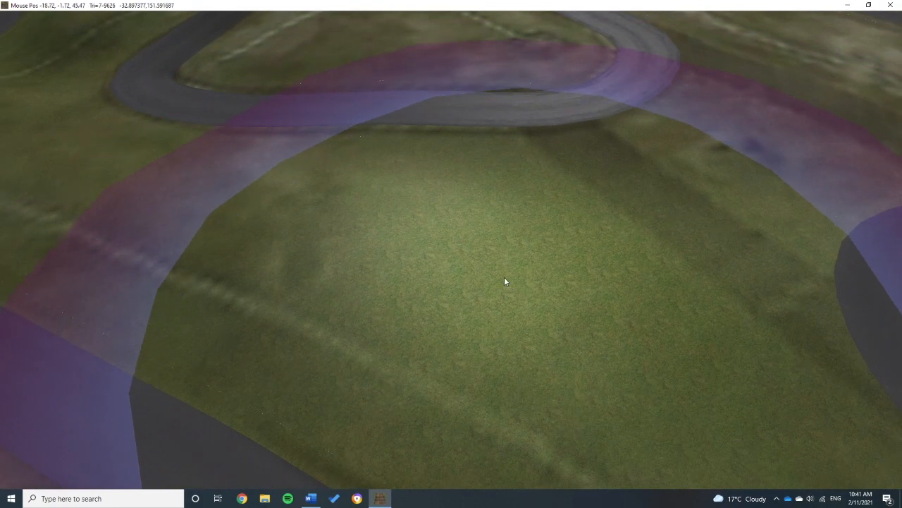
mouse_move(428, 11)
left_click(517, 40)
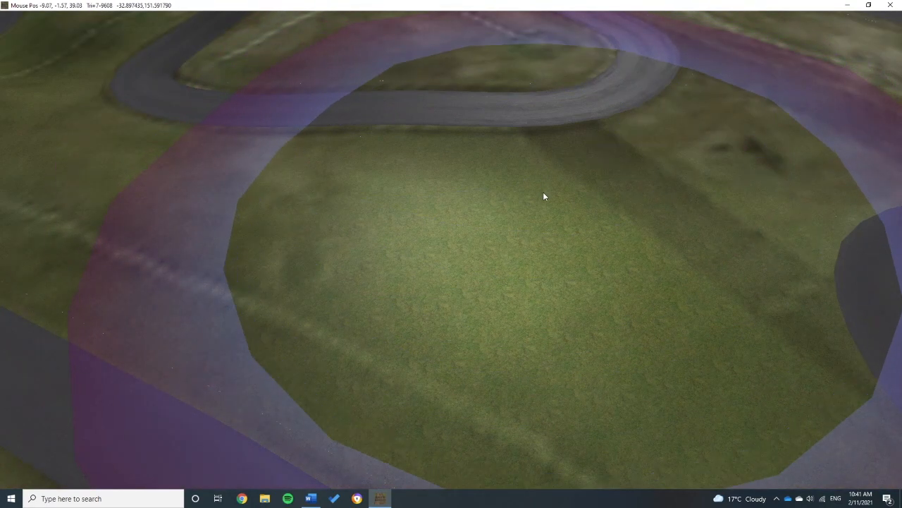
scroll(543, 193, "up", 3)
mouse_move(542, 193)
middle_mouse_down()
mouse_move(423, 125)
mouse_move(466, 165)
mouse_move(352, 230)
mouse_move(287, 216)
mouse_move(234, 251)
middle_mouse_up()
scroll(468, 167, "down", 5)
key("Escape")
scroll(303, 220, "down", 4)
mouse_move(107, 12)
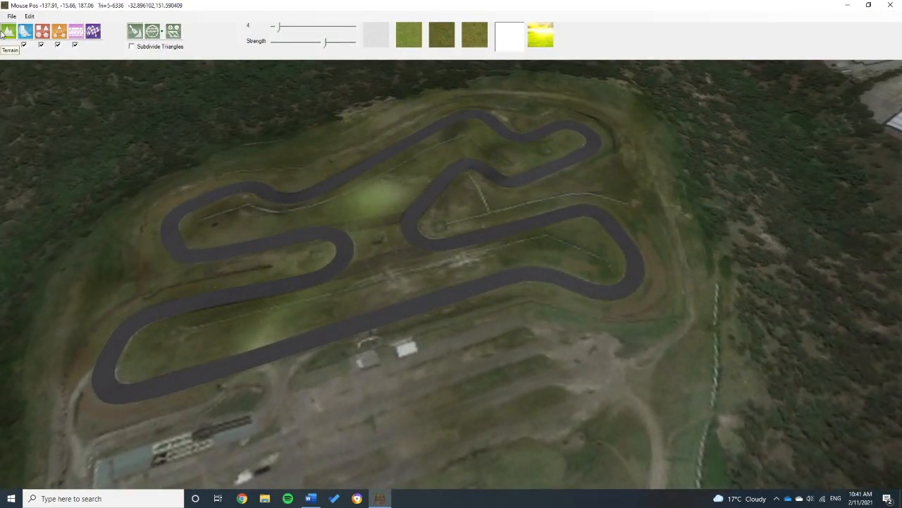
Switch to track editing and add a straight connector about 47 m long between the two facing hairpins, beside the bright grass patch.
left_click(23, 33)
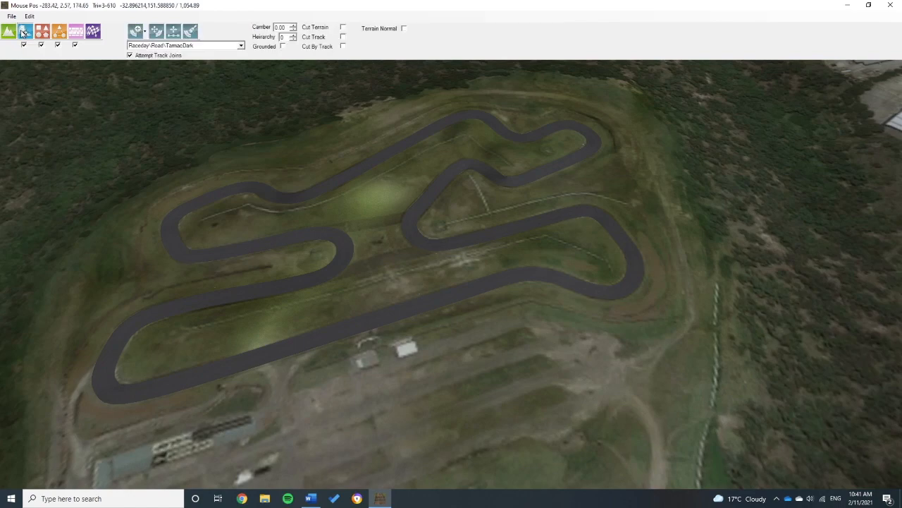
right_click_drag(423, 238, 447, 323)
scroll(447, 322, "up", 3)
middle_click_drag(447, 322, 431, 363)
scroll(433, 363, "up", 2)
right_click_drag(437, 352, 490, 220)
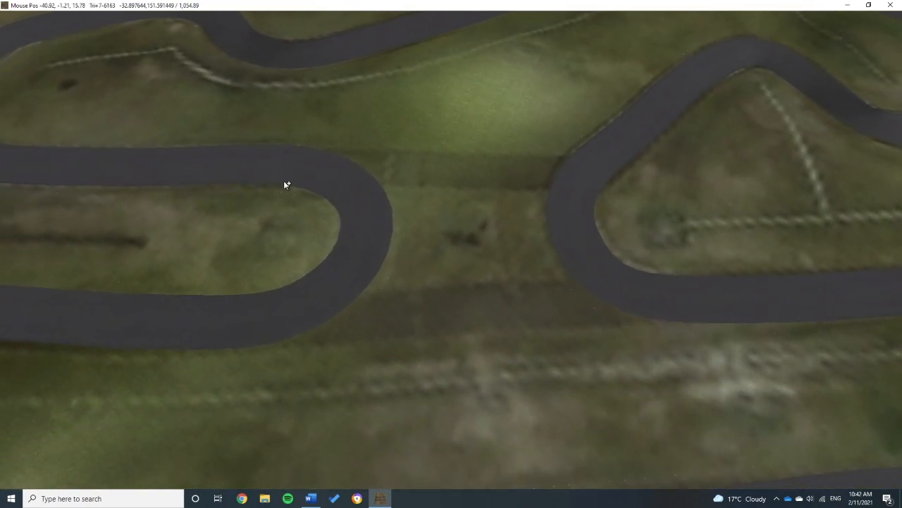
mouse_move(247, 30)
left_click(145, 31)
left_click(147, 49)
left_click(322, 167)
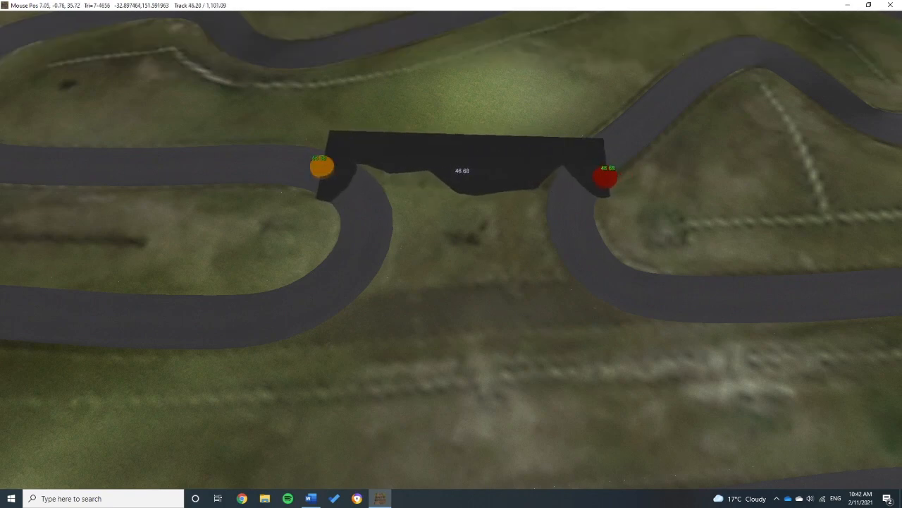
Add a second straight connector about 67 m long between the same hairpins, on the side nearer the main straight.
mouse_move(167, 4)
left_click(137, 32)
left_click(148, 49)
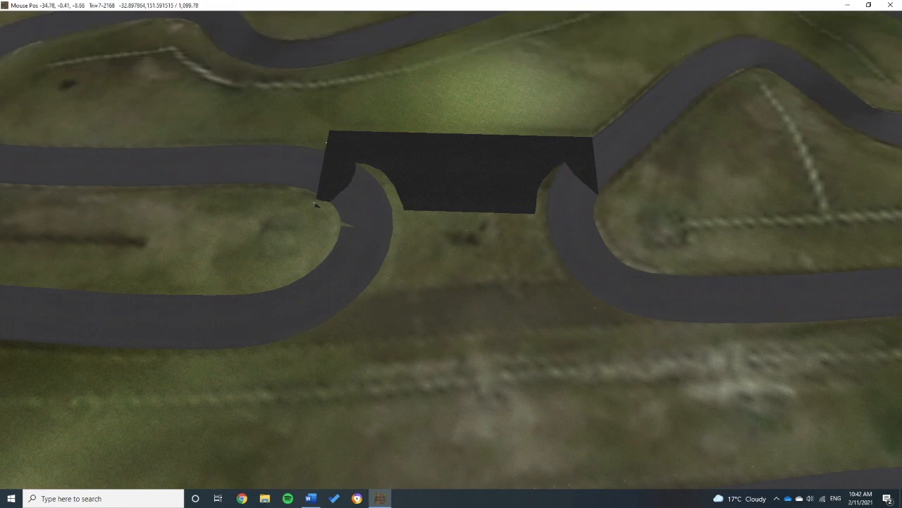
left_click(229, 324)
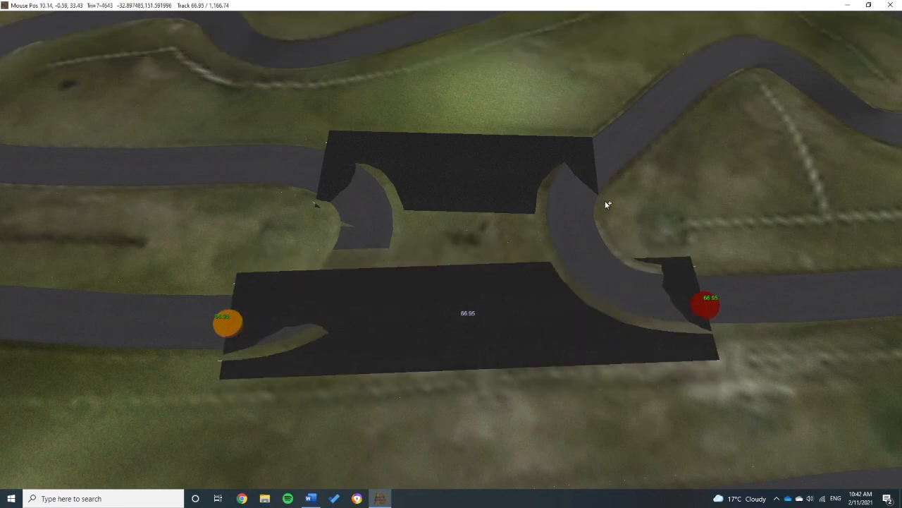
Narrow the cross-section at the longer connector's end node from both sides toward the width of the adjoining track.
scroll(546, 268, "down", 3)
scroll(542, 265, "up", 5)
right_click_drag(532, 309, 490, 267)
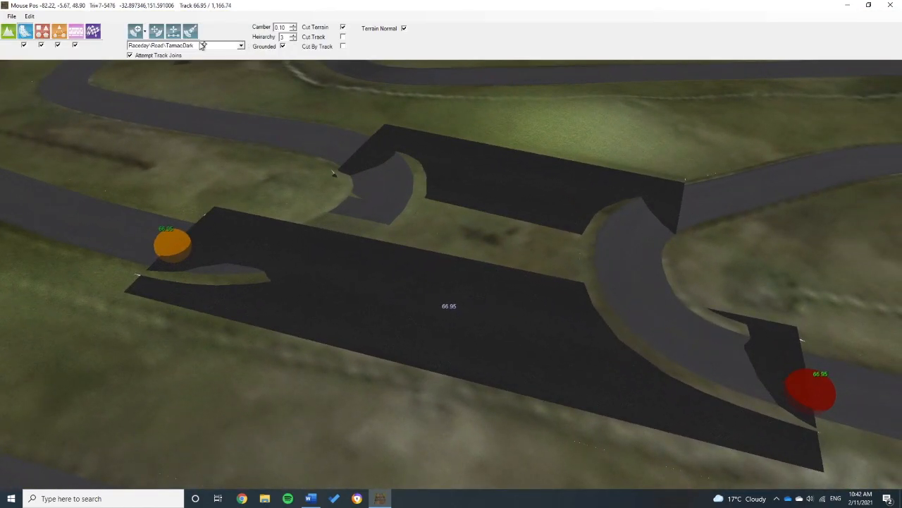
right_click_drag(420, 297, 591, 345)
scroll(636, 351, "up", 3)
left_click_drag(636, 352, 545, 345)
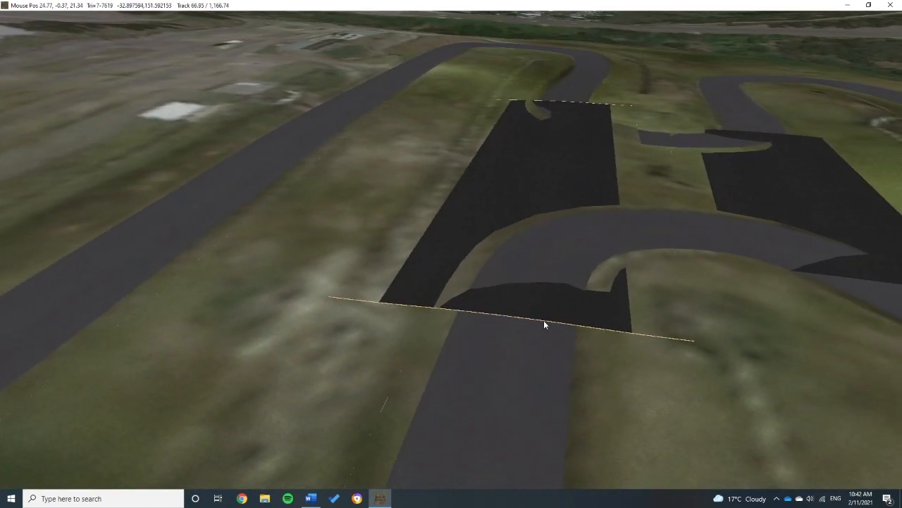
left_click(544, 321)
scroll(545, 323, "up", 3)
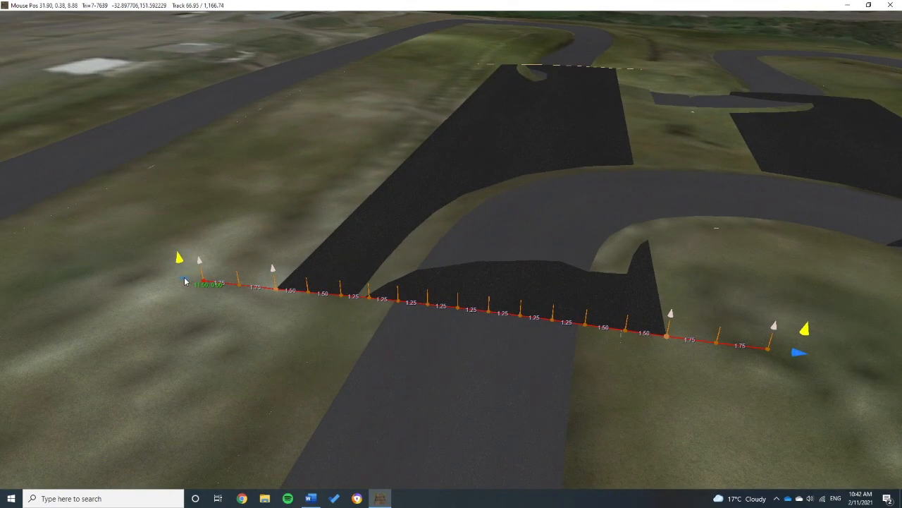
left_click_drag(185, 281, 296, 290)
left_click_drag(799, 352, 651, 335)
Narrow the cross-section at the longer connector's start node from both sides to fit the adjoining track.
scroll(596, 199, "down", 2)
middle_click_drag(596, 196, 572, 423)
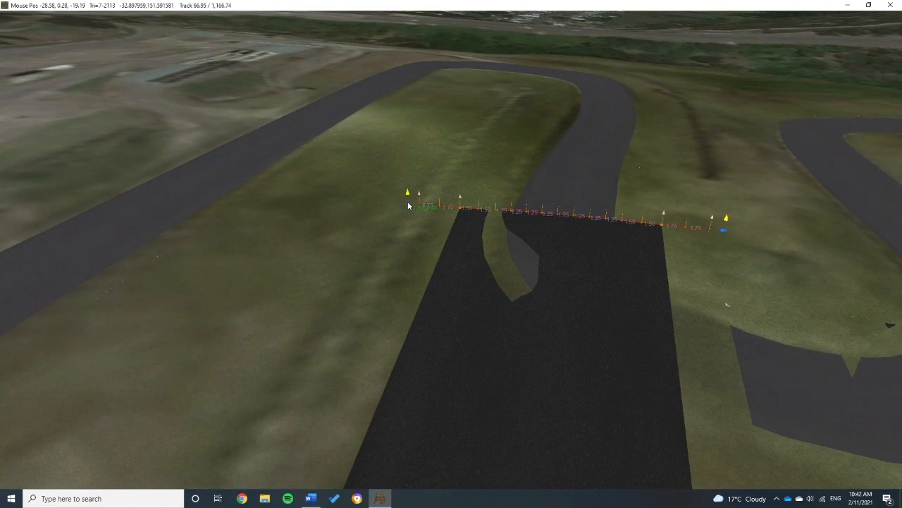
left_click_drag(409, 206, 481, 210)
left_click_drag(723, 230, 653, 225)
Narrow the cross-section at the shorter connector's end node by pulling both outer edges inward.
scroll(651, 228, "down", 2)
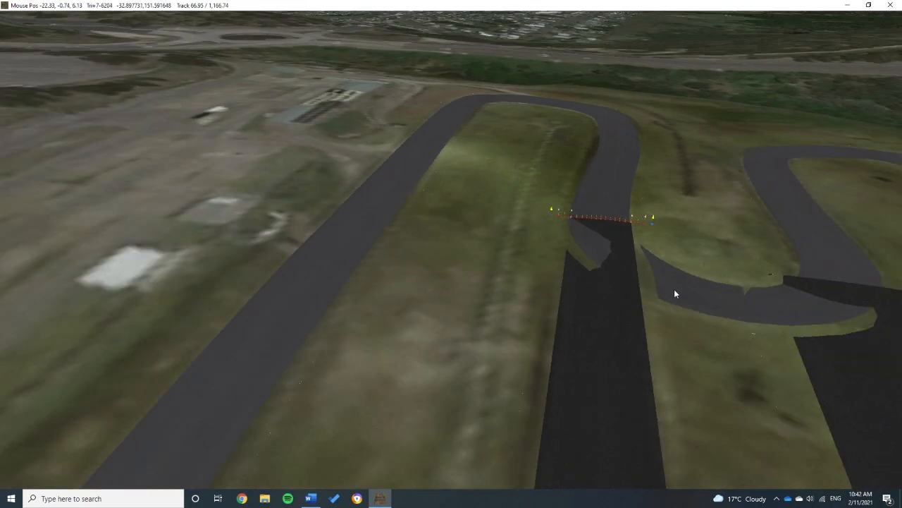
scroll(674, 289, "down", 2)
right_click_drag(674, 289, 618, 224)
middle_click_drag(618, 224, 513, 286)
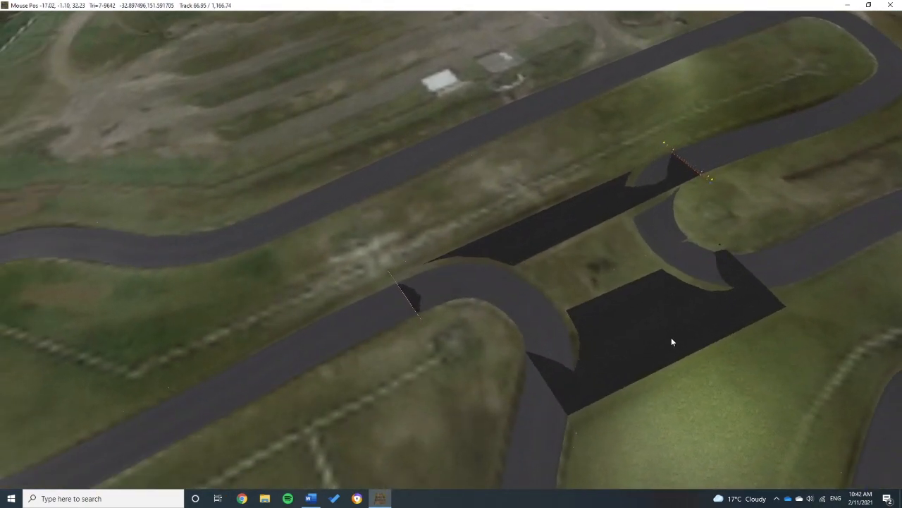
scroll(671, 339, "up", 2)
right_click_drag(671, 338, 544, 326)
middle_click_drag(535, 340, 784, 251)
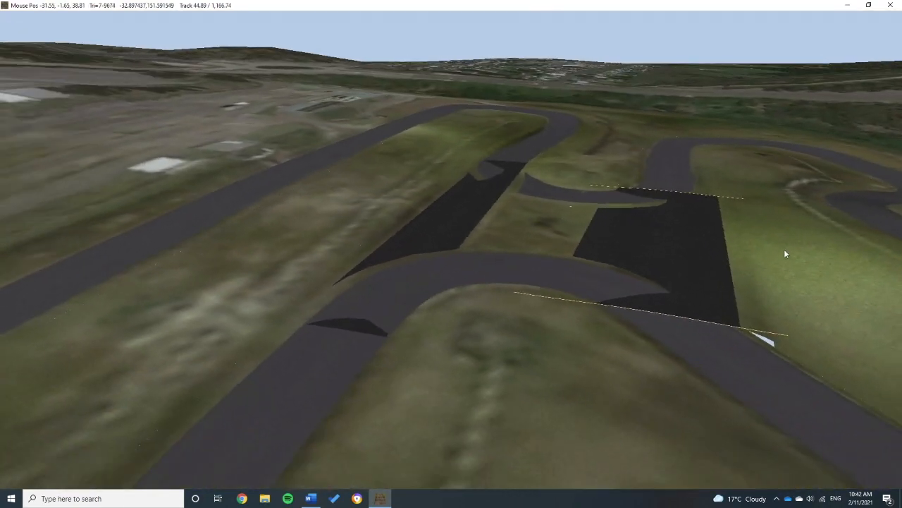
left_click(770, 331)
scroll(802, 339, "up", 3)
left_click_drag(802, 340, 680, 317)
right_click_drag(473, 311, 575, 330)
left_click_drag(346, 263, 487, 284)
Move the shorter connector's end node slightly inward so the section is about 43 m long.
scroll(486, 284, "down", 3)
middle_click_drag(486, 284, 526, 398)
mouse_move(291, 44)
left_click(156, 31)
middle_click_drag(624, 171, 609, 246)
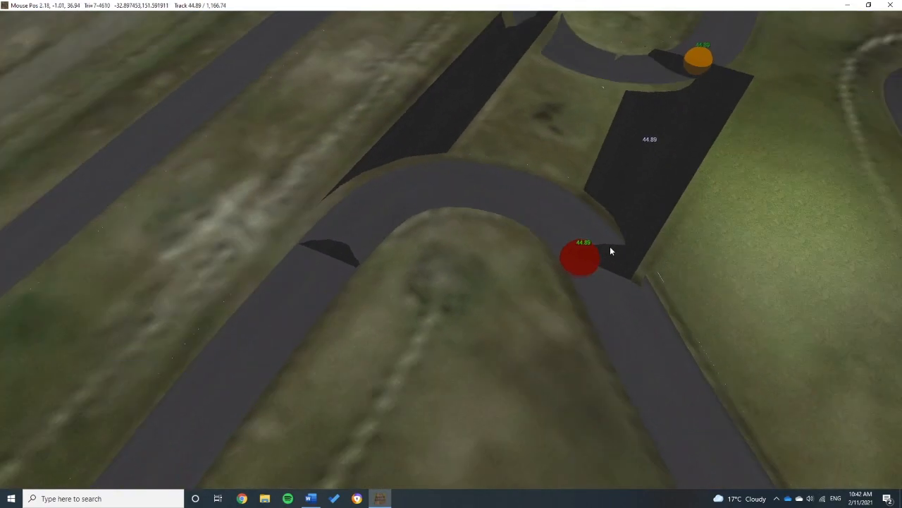
mouse_move(326, 41)
mouse_move(591, 262)
left_mouse_down()
mouse_move(581, 201)
mouse_move(570, 229)
mouse_move(580, 227)
mouse_move(590, 244)
mouse_move(559, 218)
mouse_move(593, 248)
left_mouse_up()
Narrow the cross-section at the shorter connector's start node from both sides to match the track it joins.
scroll(597, 248, "down", 3)
middle_click_drag(560, 229, 617, 227)
scroll(627, 217, "up", 3)
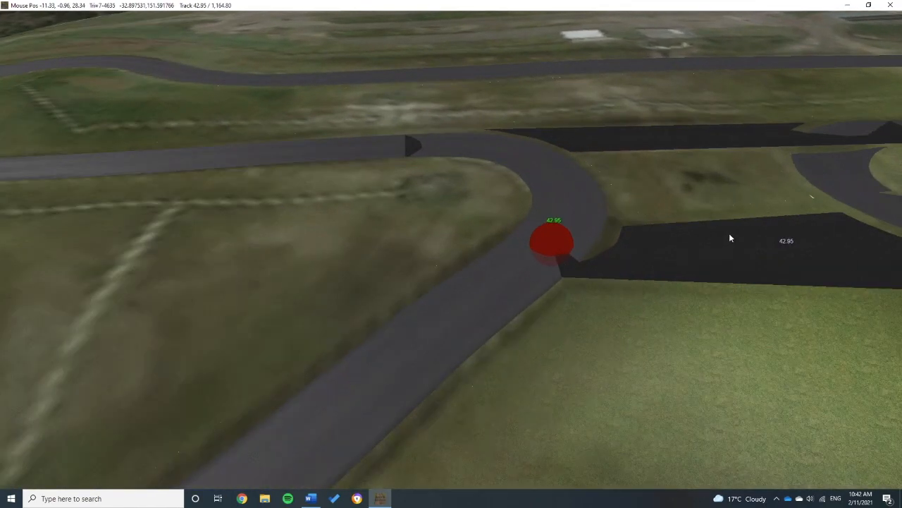
right_click_drag(846, 223, 526, 221)
middle_click_drag(526, 221, 590, 220)
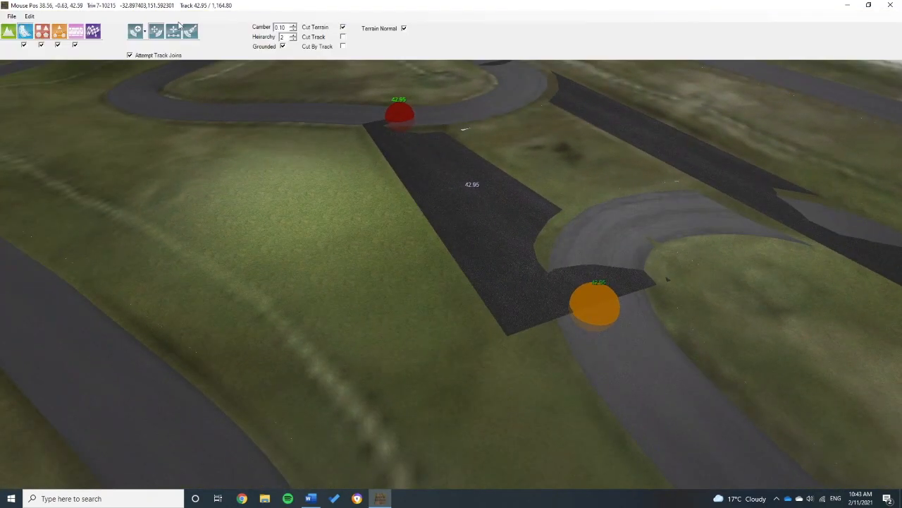
left_click(59, 30)
scroll(577, 301, "up", 2)
left_click(464, 356)
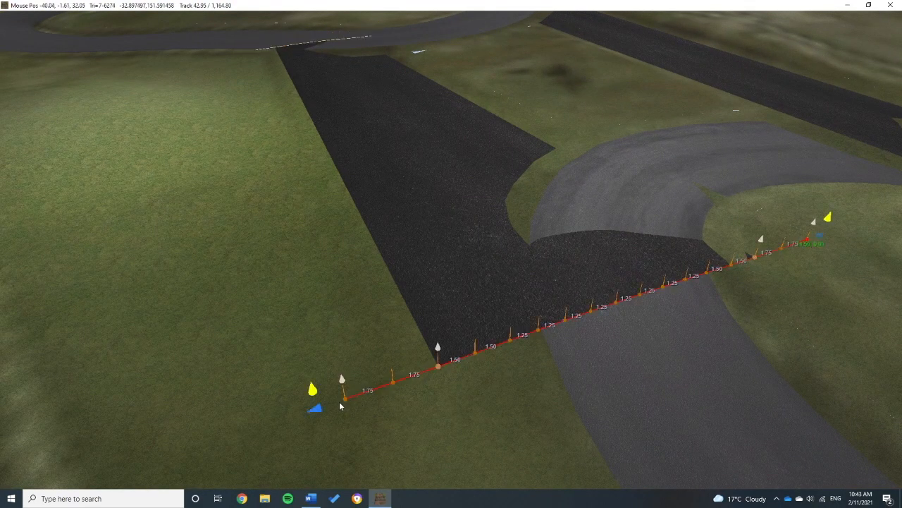
mouse_move(327, 396)
left_mouse_down()
mouse_move(463, 348)
mouse_move(453, 352)
left_mouse_up()
mouse_move(753, 305)
right_mouse_down()
mouse_move(407, 298)
mouse_move(331, 288)
right_mouse_up()
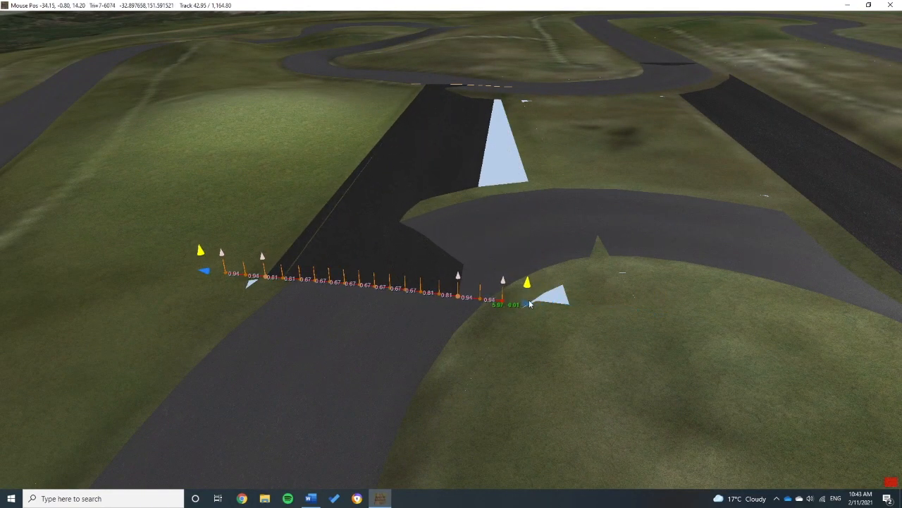
left_click_drag(529, 304, 531, 303)
Narrow the longer connector's end cross-section further so its edges line up with the joining track.
scroll(540, 211, "down", 4)
right_click_drag(540, 210, 608, 203)
middle_click_drag(609, 203, 484, 231)
right_click_drag(485, 232, 510, 276)
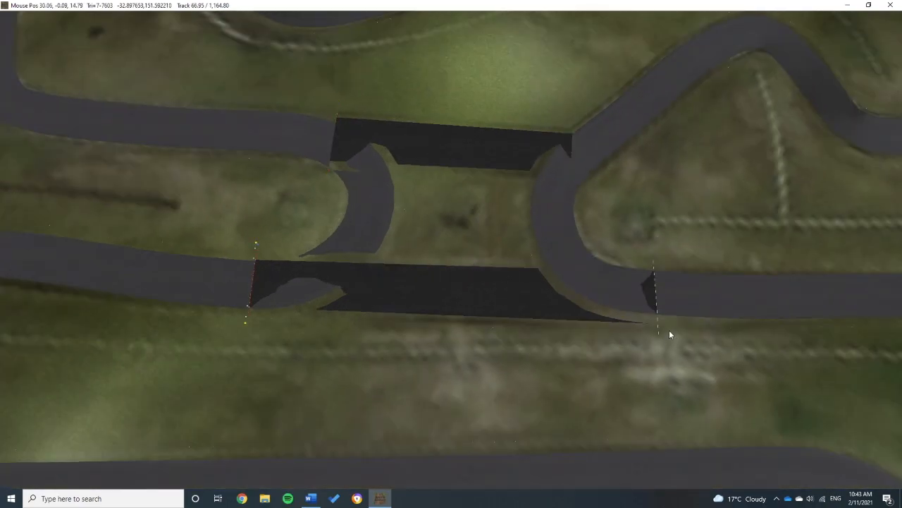
scroll(405, 324, "up", 4)
right_click_drag(405, 324, 244, 261)
middle_click_drag(473, 310, 301, 223)
right_click_drag(606, 388, 439, 360)
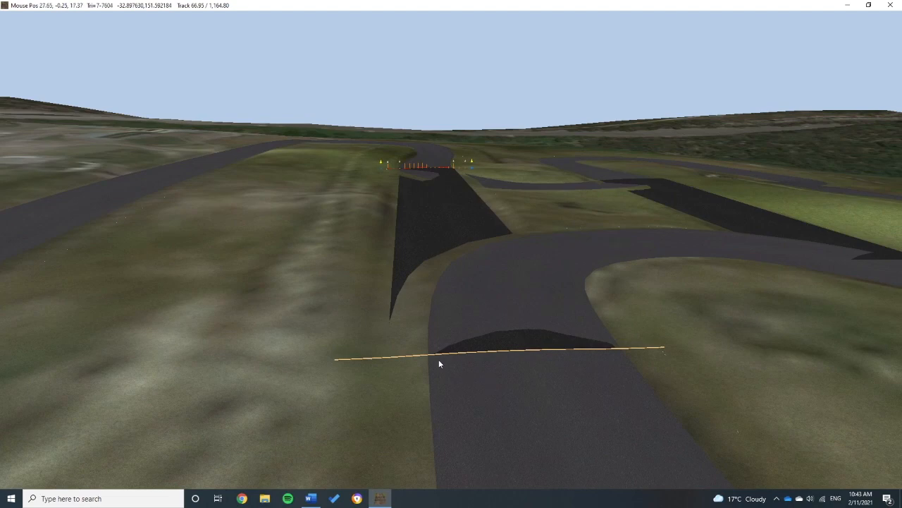
left_click(368, 362)
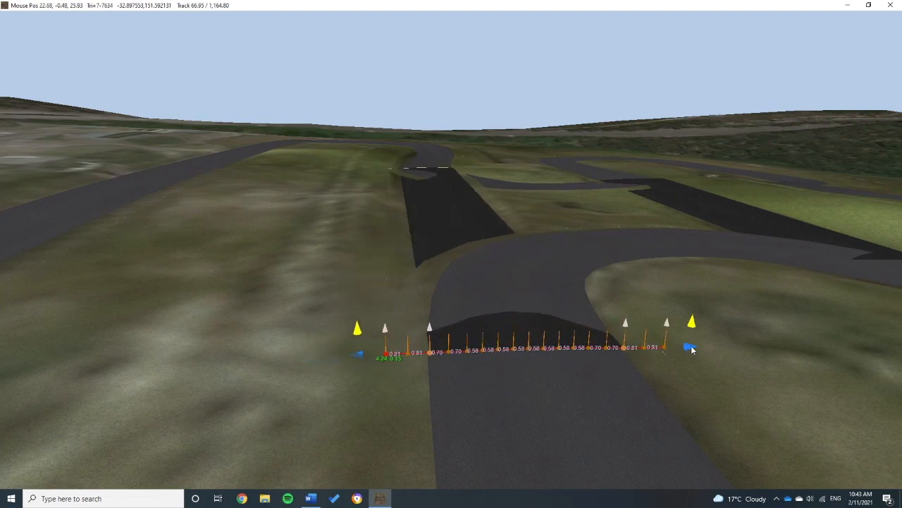
scroll(585, 317, "up", 3)
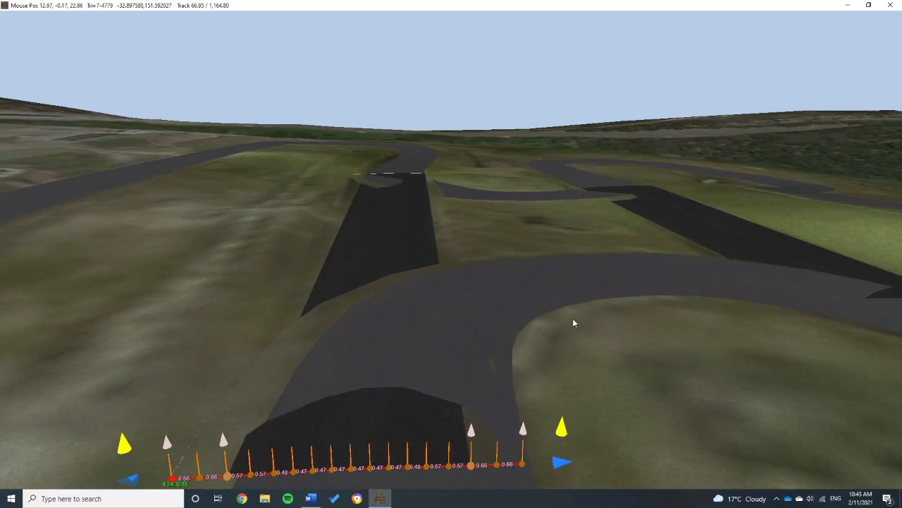
Pull in the inner edge of the shorter connector's end cross-section to tighten its join with the track.
right_click_drag(574, 314, 569, 334)
scroll(569, 334, "down", 2)
middle_click_drag(569, 334, 491, 308)
scroll(574, 306, "up", 3)
left_click(573, 306)
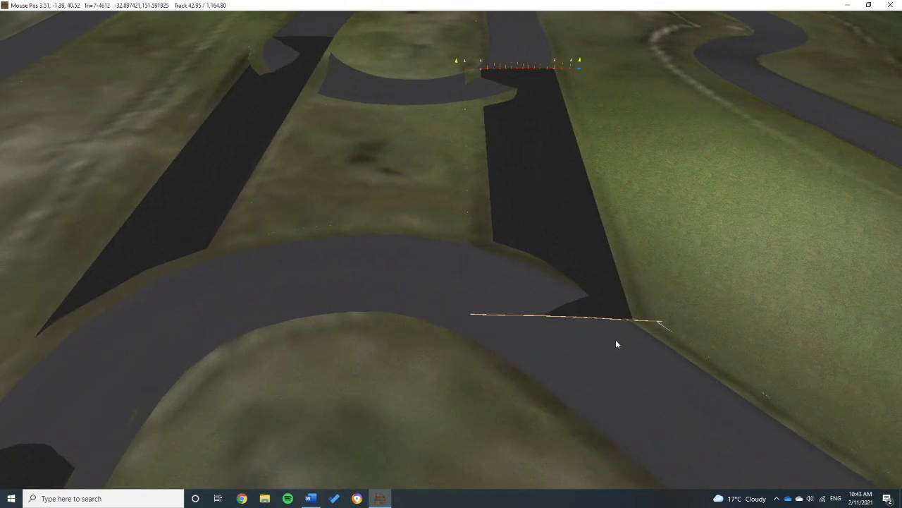
scroll(615, 339, "up", 3)
right_click_drag(634, 345, 689, 333)
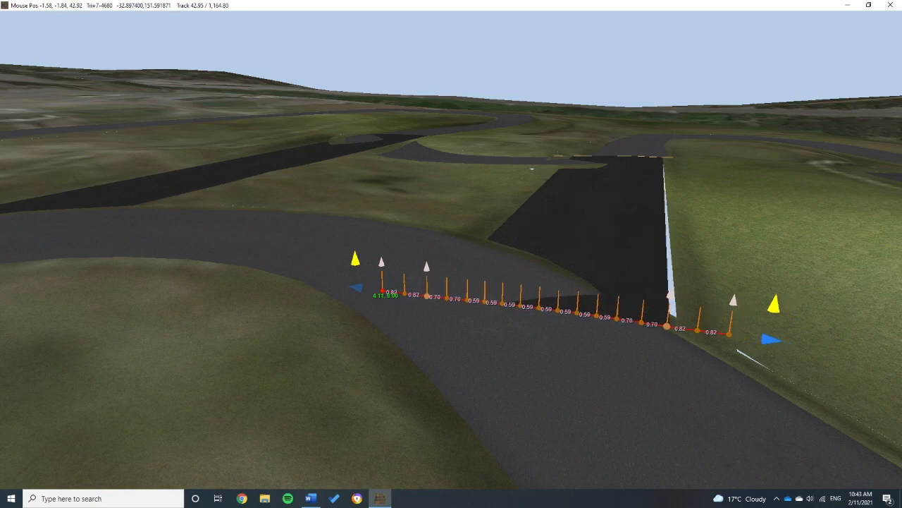
scroll(680, 330, "up", 2)
middle_click_drag(422, 301, 531, 297)
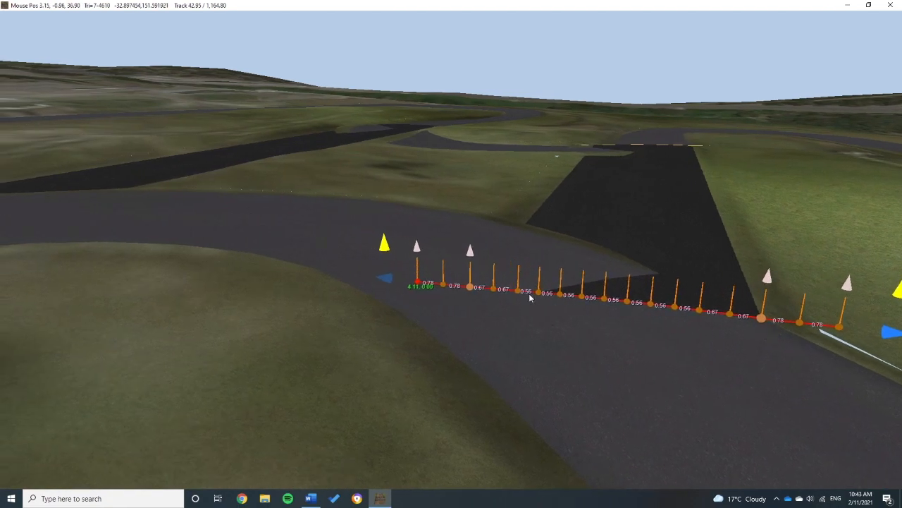
left_click_drag(414, 272, 430, 273)
Narrow the shorter connector's start cross-section a little more to fit the adjoining track.
scroll(686, 219, "down", 4)
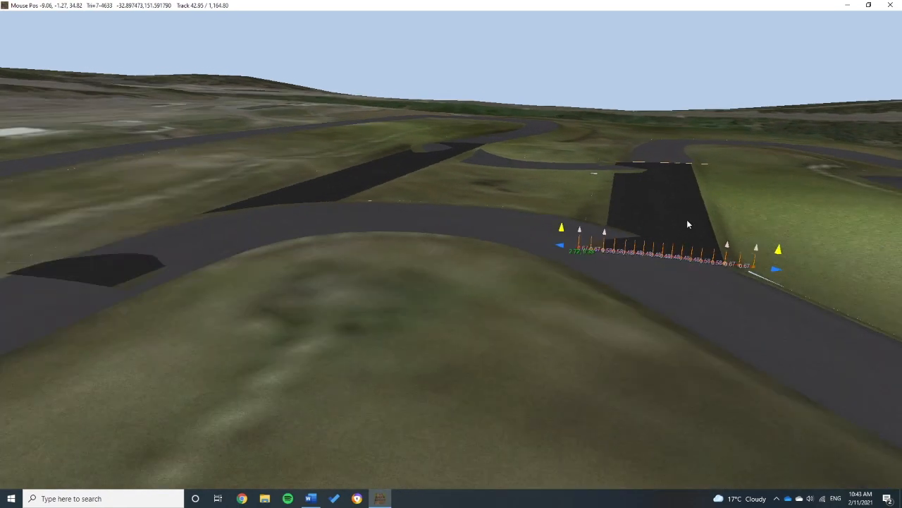
middle_click_drag(687, 219, 644, 313)
scroll(613, 311, "up", 2)
scroll(614, 315, "up", 2)
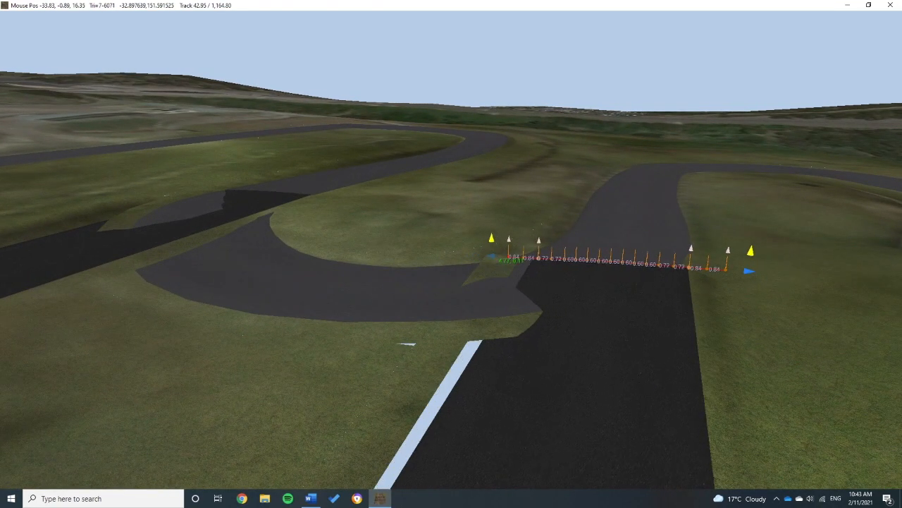
Move both end nodes of the shorter connector outward so it overlaps the main track and is about 51.76 long.
scroll(608, 318, "down", 5)
middle_click_drag(608, 317, 816, 459)
right_click_drag(686, 366, 627, 291)
scroll(601, 264, "up", 3)
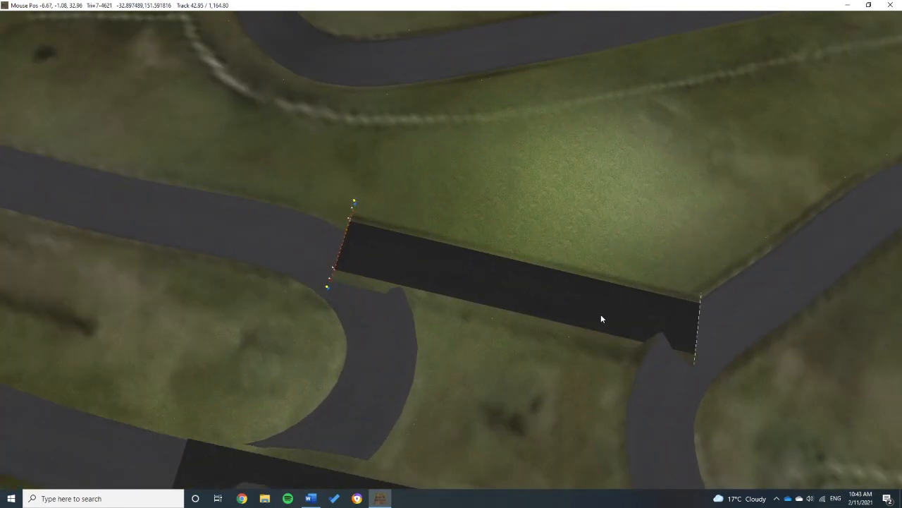
mouse_move(237, 34)
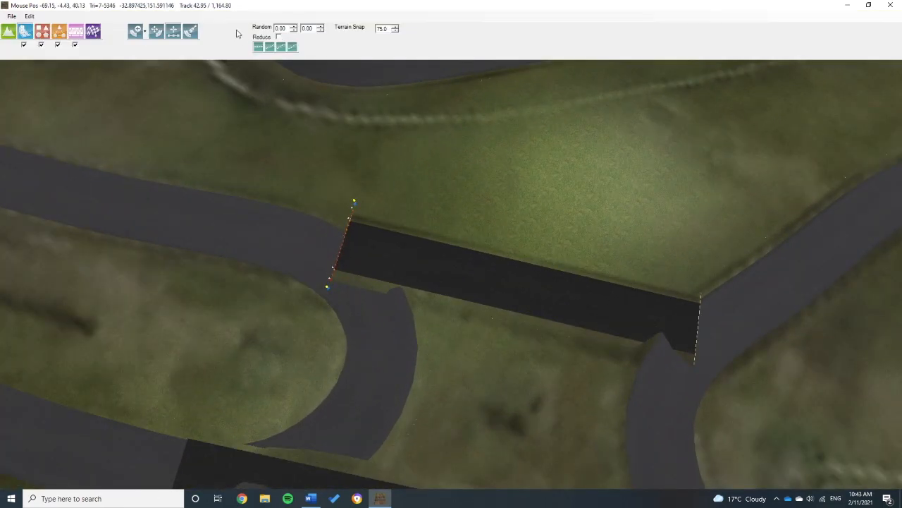
left_click(159, 32)
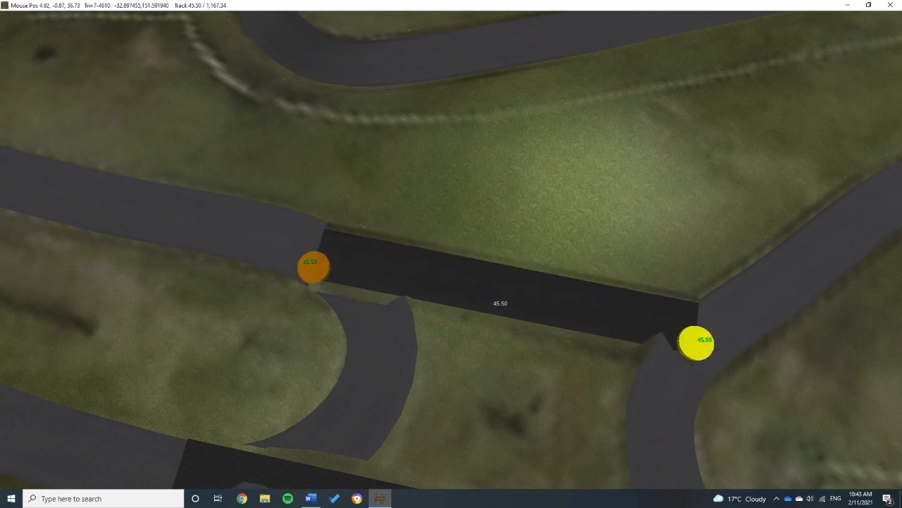
left_click_drag(305, 268, 535, 400)
left_click_drag(488, 367, 303, 263)
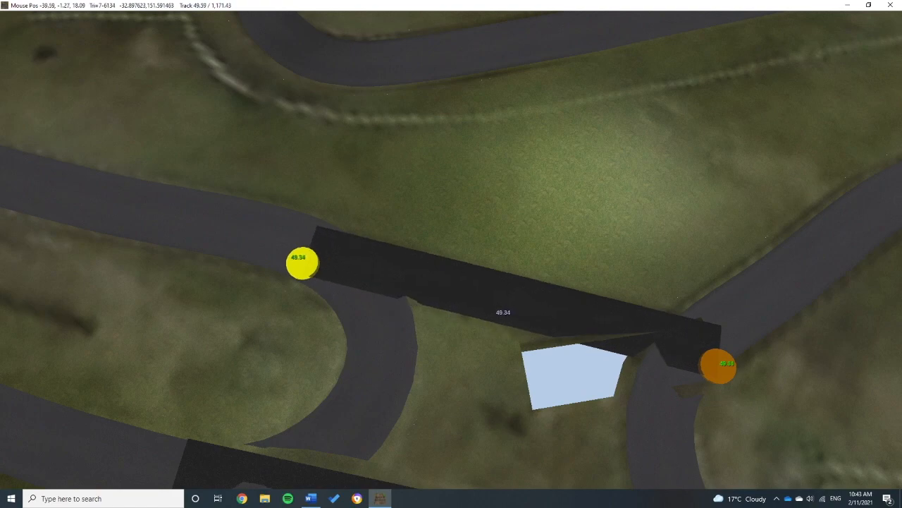
key("s")
mouse_move(174, 277)
left_mouse_down()
mouse_move(202, 320)
mouse_move(233, 411)
mouse_move(164, 281)
left_mouse_up()
key("s")
key("d")
left_click_drag(703, 363, 687, 350)
Enable Cut By Track on the longer connector so the main circuit can cut into it.
scroll(685, 345, "up", 2)
scroll(685, 345, "down", 2)
scroll(395, 250, "up", 3)
scroll(381, 249, "down", 2)
middle_click_drag(381, 249, 571, 251)
scroll(211, 258, "up", 3)
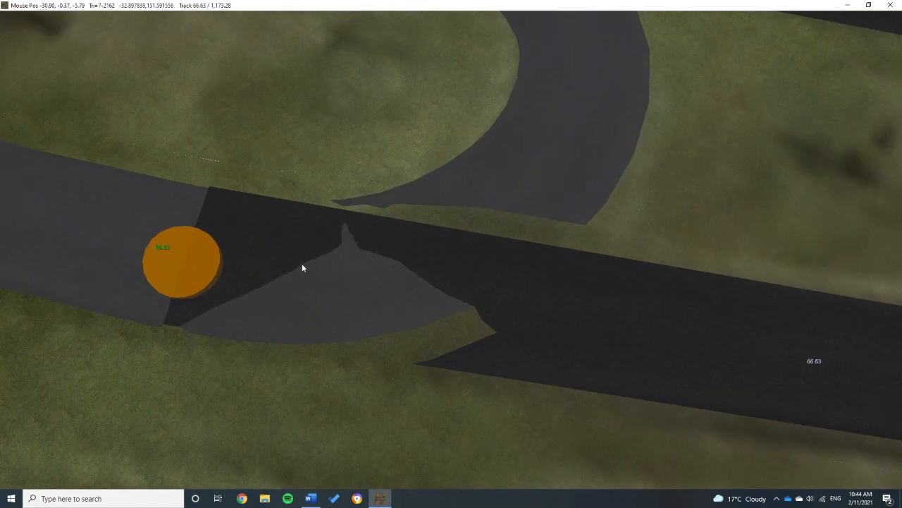
right_click_drag(301, 263, 254, 225)
scroll(516, 351, "down", 3)
right_click_drag(562, 360, 684, 385)
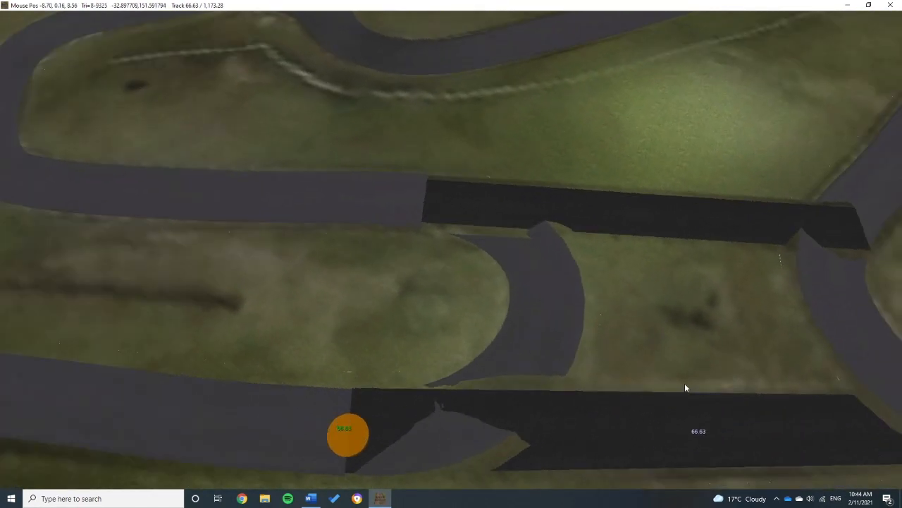
middle_click_drag(684, 385, 497, 317)
mouse_move(220, 4)
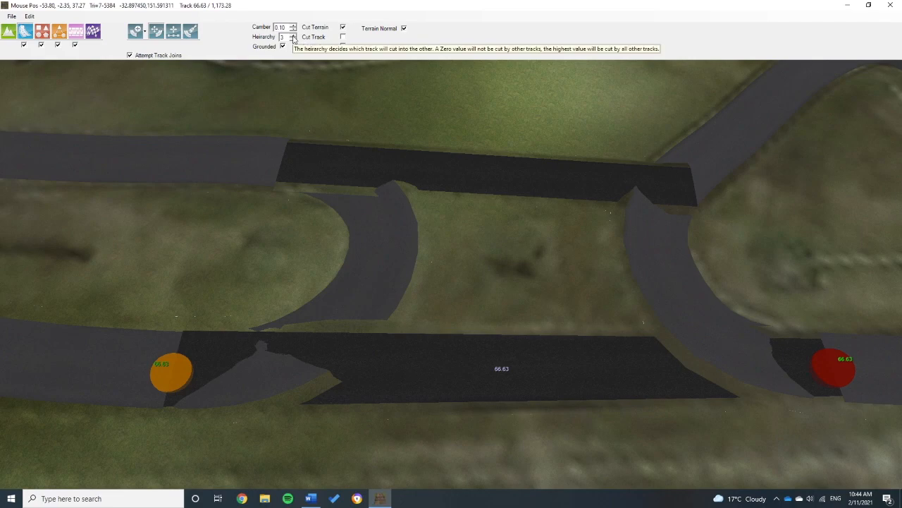
left_click(497, 170)
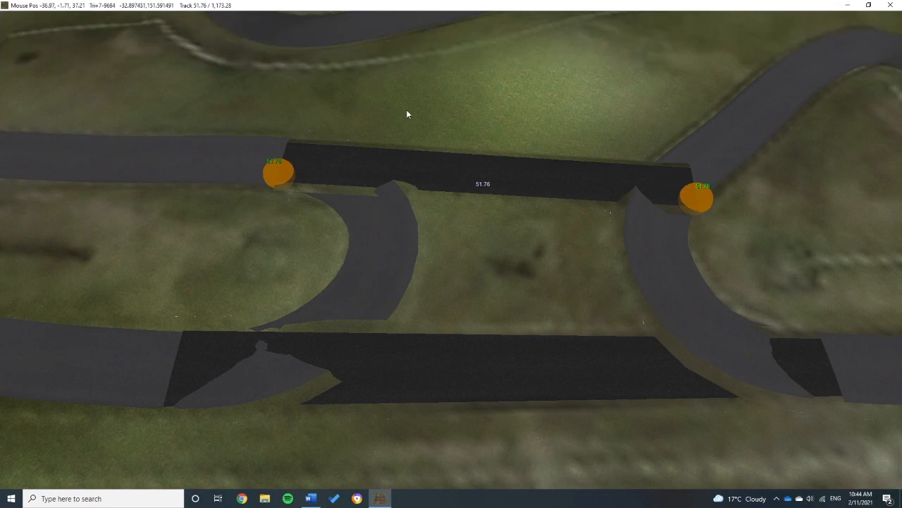
left_click(500, 388)
mouse_move(330, 10)
left_click(342, 47)
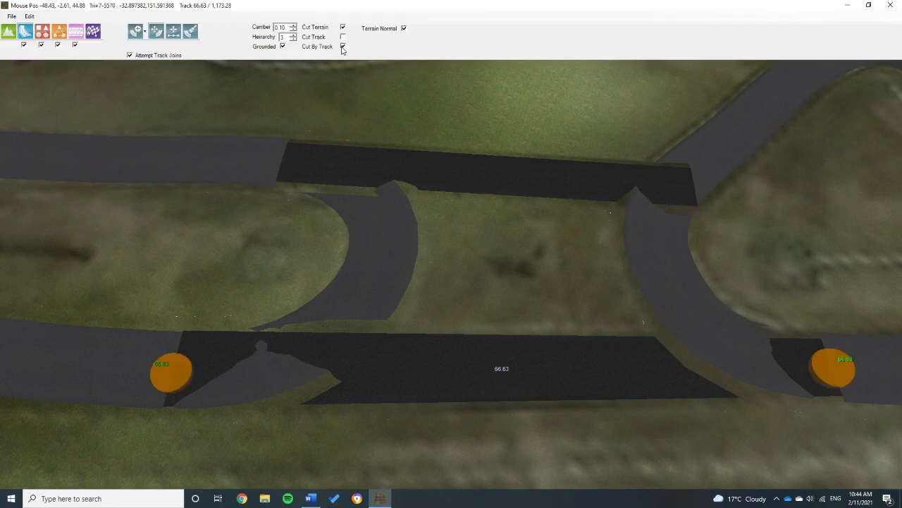
Enable Cut Track on the main circuit so the hairpins cut through both connectors.
left_click(219, 158)
mouse_move(293, 3)
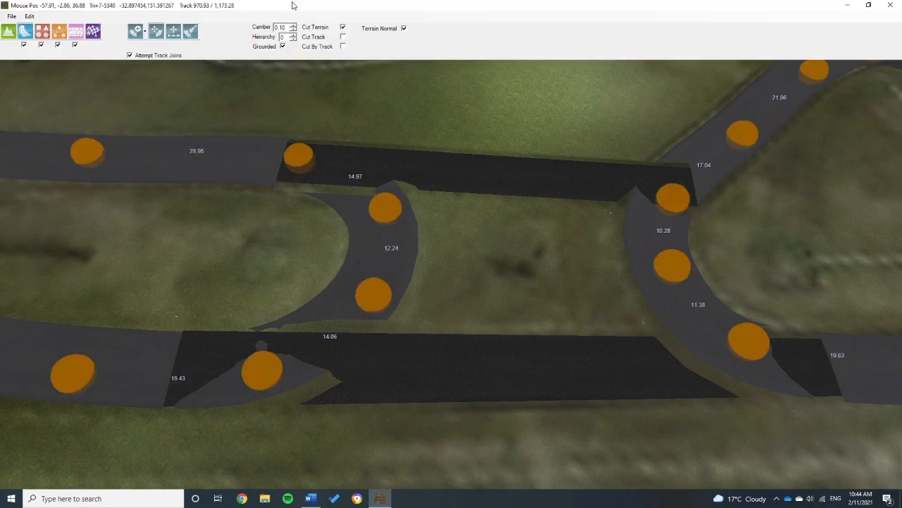
left_click(342, 38)
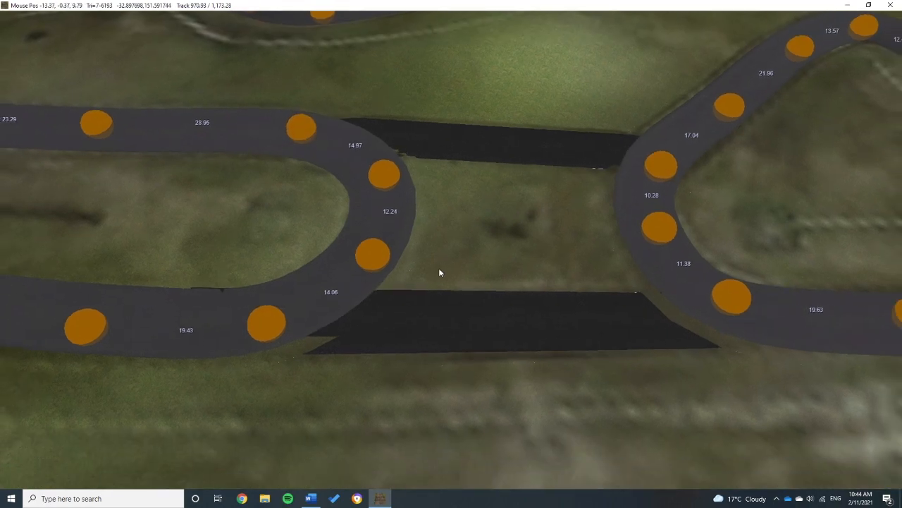
Raise the outer edge of the longer connector's start cross-section to sit level with the joining track.
scroll(328, 288, "up", 3)
middle_click_drag(326, 291, 230, 9)
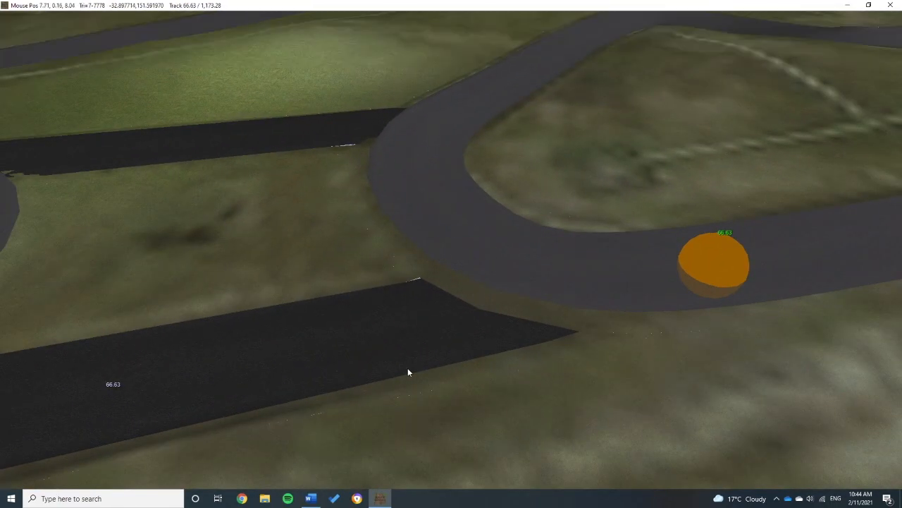
middle_click_drag(398, 337, 457, 280)
scroll(457, 281, "down", 3)
mouse_move(358, 3)
left_click(175, 29)
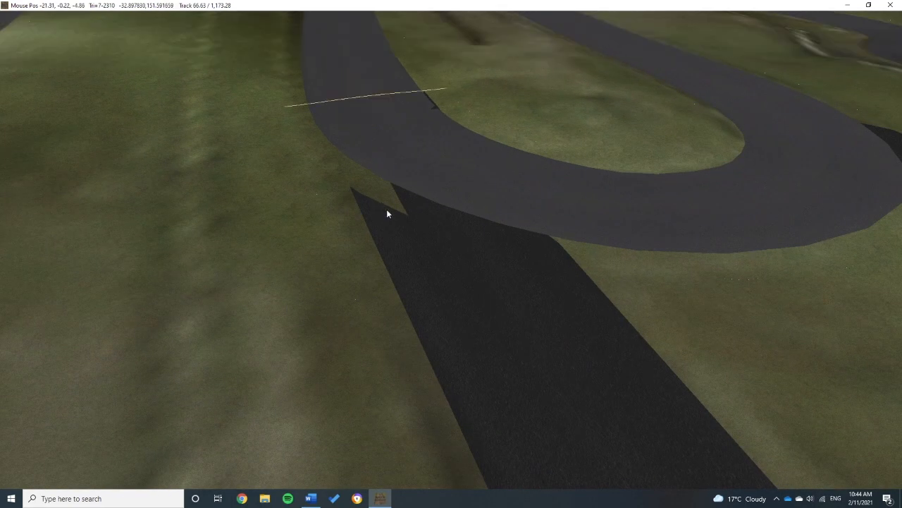
left_click(292, 107)
scroll(306, 112, "up", 3)
middle_click_drag(306, 112, 253, 104)
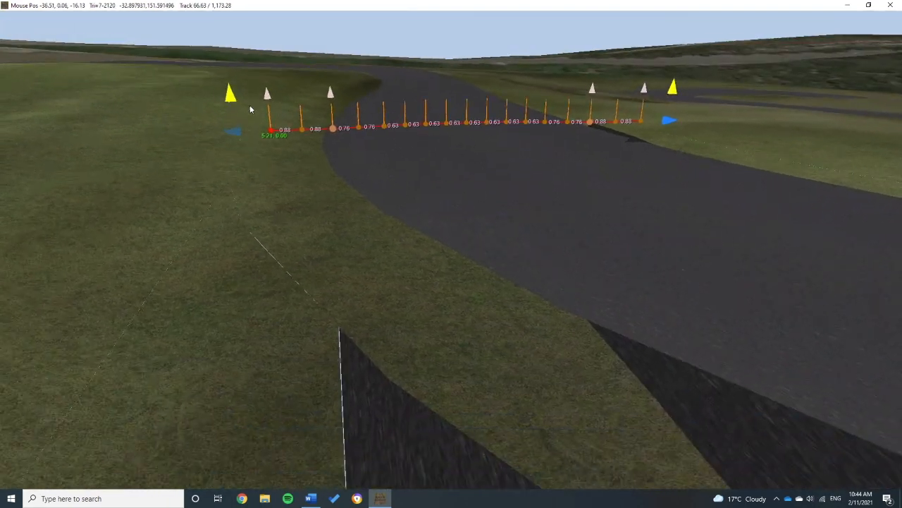
mouse_move(236, 132)
left_mouse_down()
mouse_move(251, 123)
mouse_move(227, 121)
mouse_move(235, 119)
left_mouse_up()
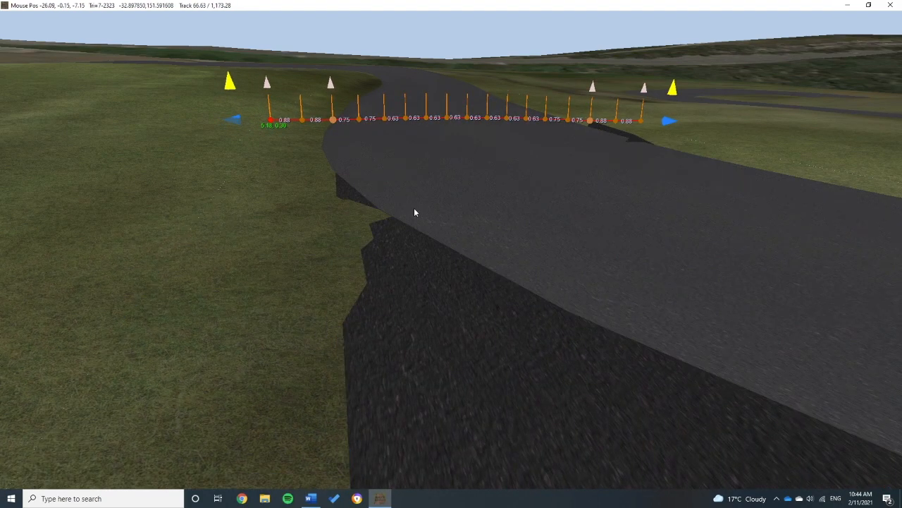
Pull in the inner and outer edges of the longer connector's start cross-section slightly to fit the main track.
scroll(430, 218, "down", 2)
middle_click_drag(442, 223, 534, 285)
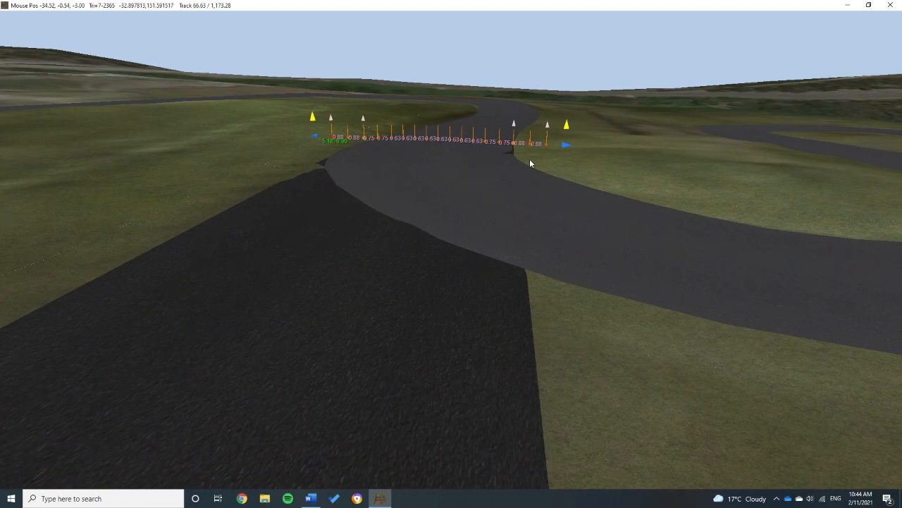
right_click_drag(526, 181, 503, 211)
mouse_move(538, 158)
left_mouse_down()
mouse_move(534, 150)
mouse_move(530, 158)
left_mouse_up()
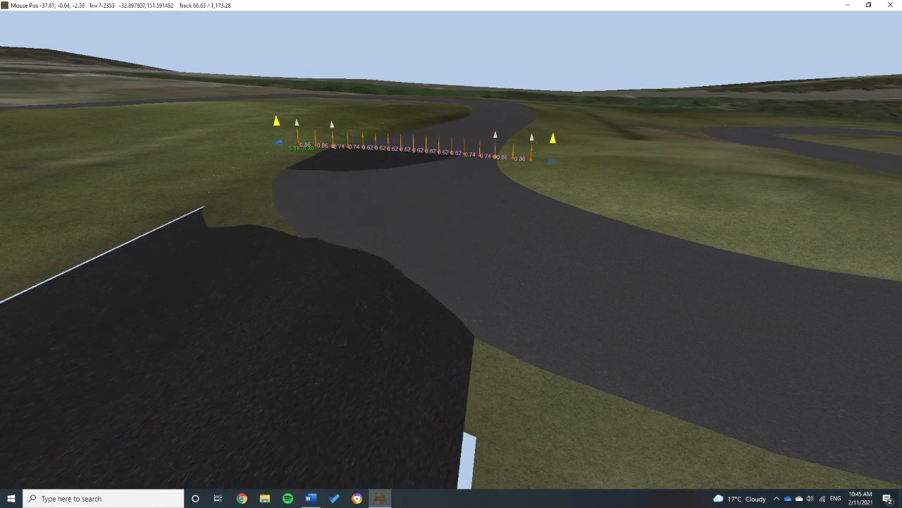
right_click_drag(468, 230, 663, 255)
right_click_drag(454, 211, 620, 294)
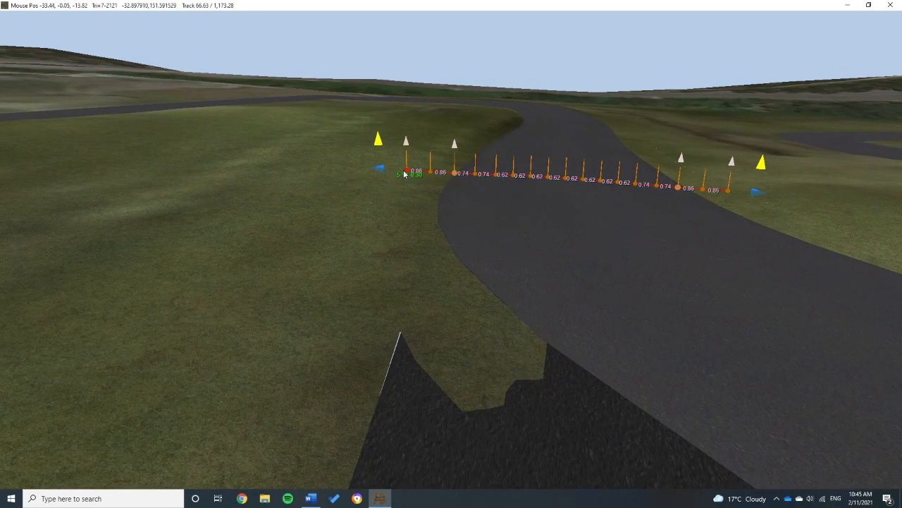
left_click_drag(379, 167, 380, 166)
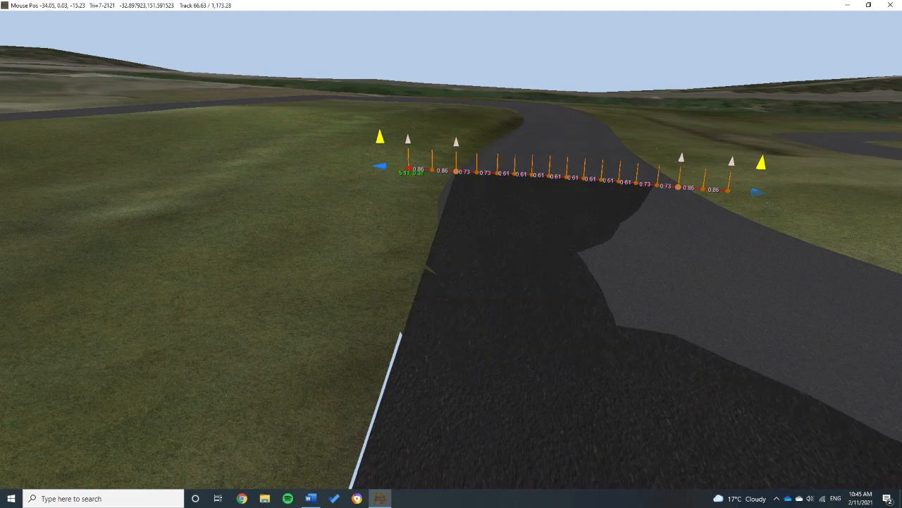
mouse_move(536, 237)
middle_mouse_down()
mouse_move(437, 216)
mouse_move(407, 236)
mouse_move(143, 264)
mouse_move(447, 314)
mouse_move(557, 250)
mouse_move(549, 246)
middle_mouse_up()
scroll(549, 246, "down", 3)
right_click_drag(670, 312, 517, 278)
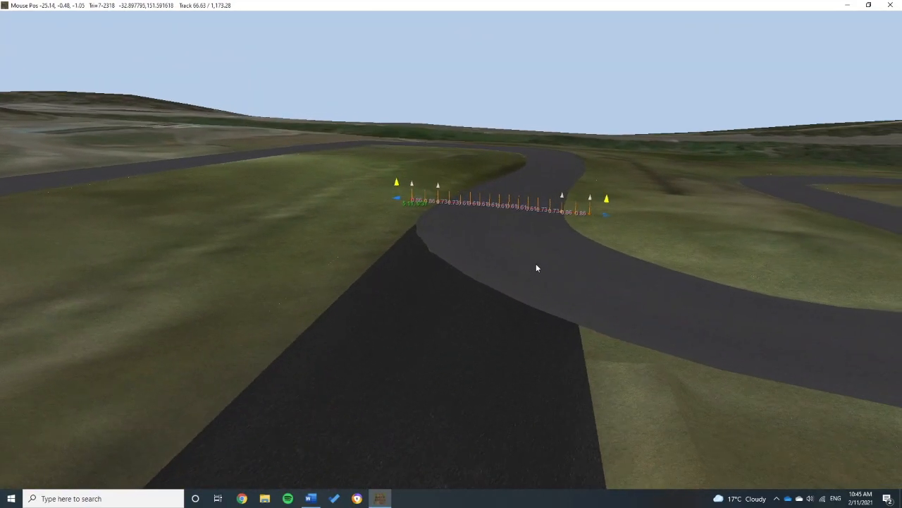
Pull the inner end point of the longer connector's start cross-section outward and down to about -6.21, -0.59.
middle_click_drag(535, 264, 517, 252)
scroll(543, 282, "down", 3)
middle_click_drag(552, 286, 379, 251)
scroll(548, 300, "up", 4)
right_click_drag(365, 228, 432, 240)
scroll(367, 233, "up", 5)
mouse_move(365, 233)
middle_mouse_down()
mouse_move(334, 216)
mouse_move(350, 236)
middle_mouse_up()
scroll(565, 240, "down", 5)
mouse_move(566, 242)
middle_mouse_down()
mouse_move(564, 276)
mouse_move(562, 257)
middle_mouse_up()
scroll(562, 256, "down", 5)
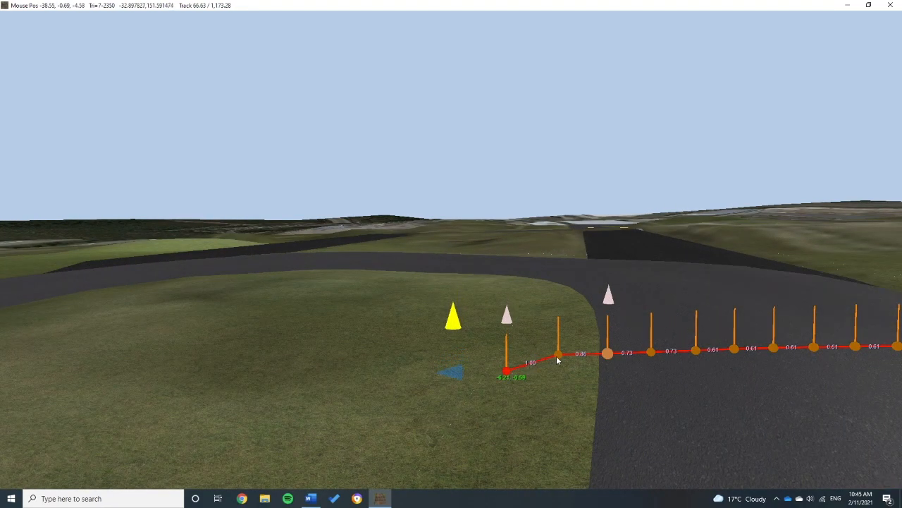
Raise the outer edge of the longer connector's cross-section at the opposite hairpin.
scroll(575, 347, "up", 3)
right_click_drag(574, 282, 573, 407)
right_click_drag(566, 266, 536, 427)
right_click_drag(550, 331, 558, 497)
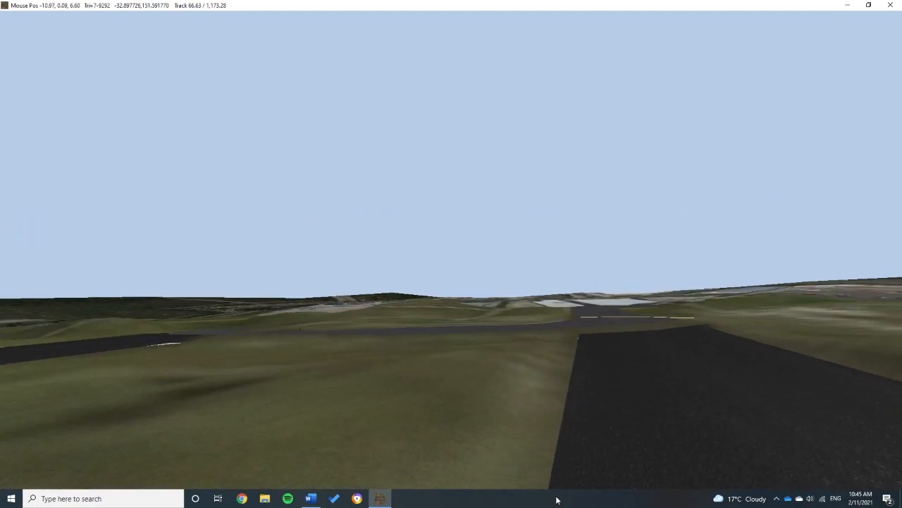
right_click_drag(603, 303, 607, 376)
right_click_drag(639, 337, 634, 354)
scroll(649, 366, "up", 3)
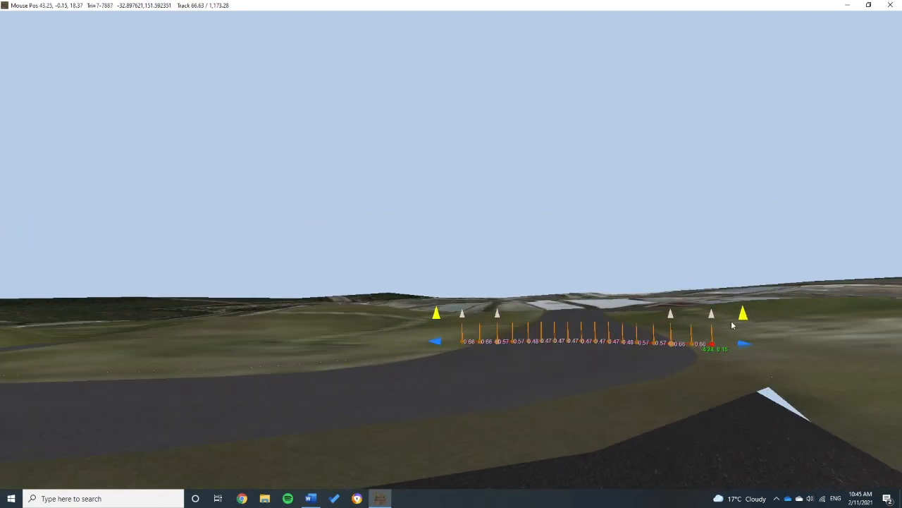
left_click_drag(711, 342, 708, 337)
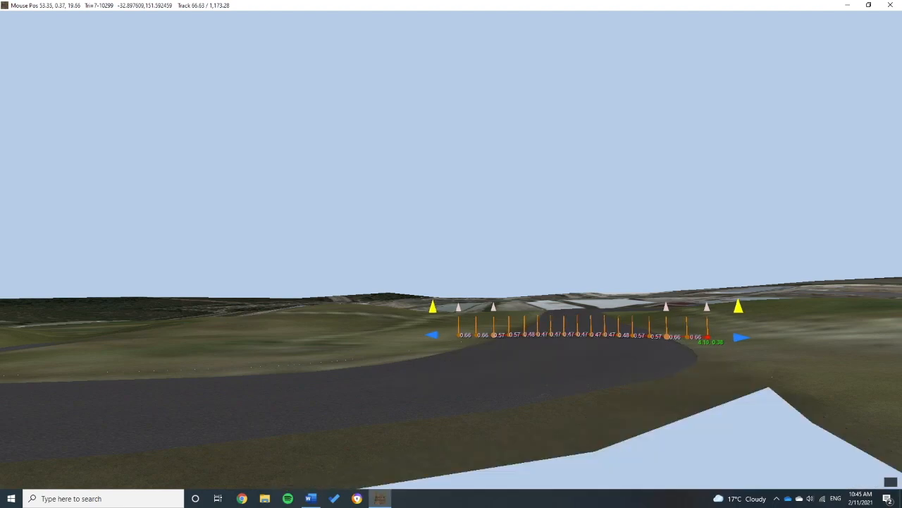
Widen the outer side of the longer connector's end cross-section to about 4.35, 0.37.
scroll(695, 370, "down", 2)
right_click_drag(694, 372, 662, 411)
left_click_drag(766, 315, 769, 314)
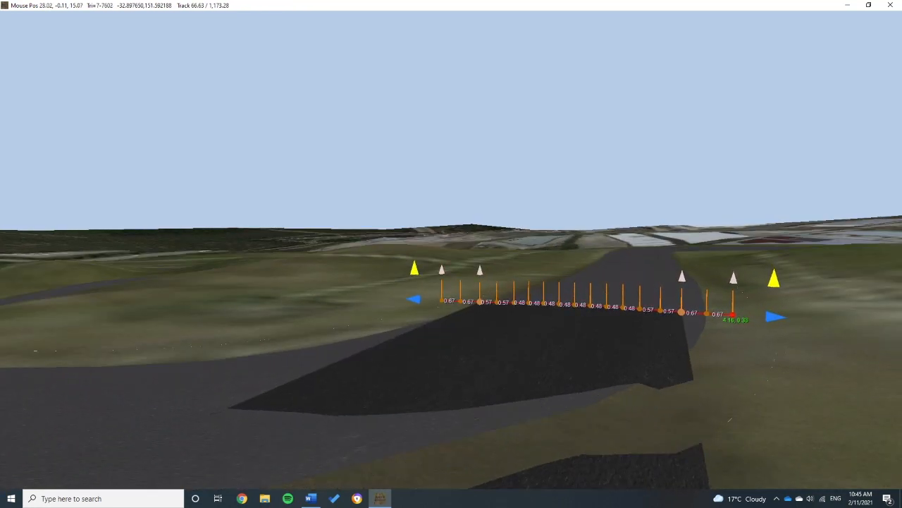
left_click_drag(774, 317, 776, 317)
scroll(715, 401, "down", 3)
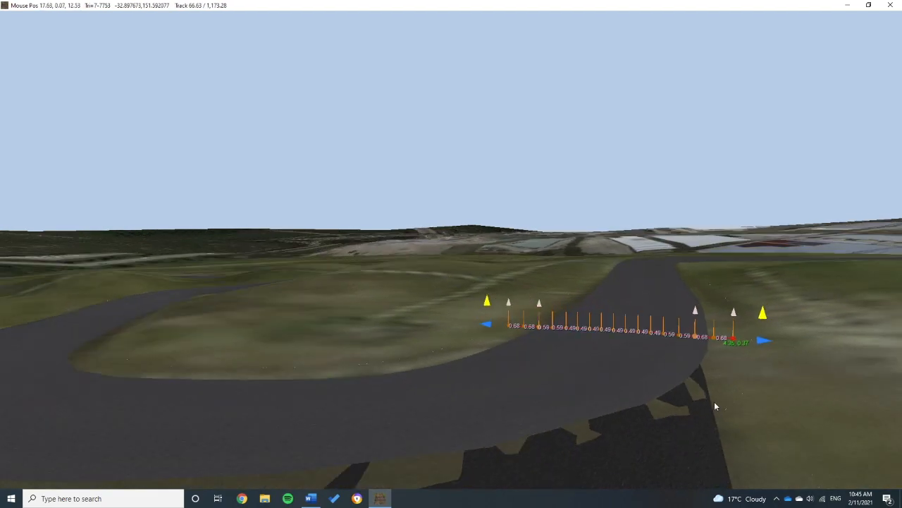
Add a cross-section to the longer connector just before its end node and adjust its outer edge.
right_click_drag(714, 401, 713, 334)
scroll(713, 333, "up", 1)
scroll(693, 378, "down", 2)
scroll(693, 377, "up", 2)
right_click_drag(692, 377, 689, 343)
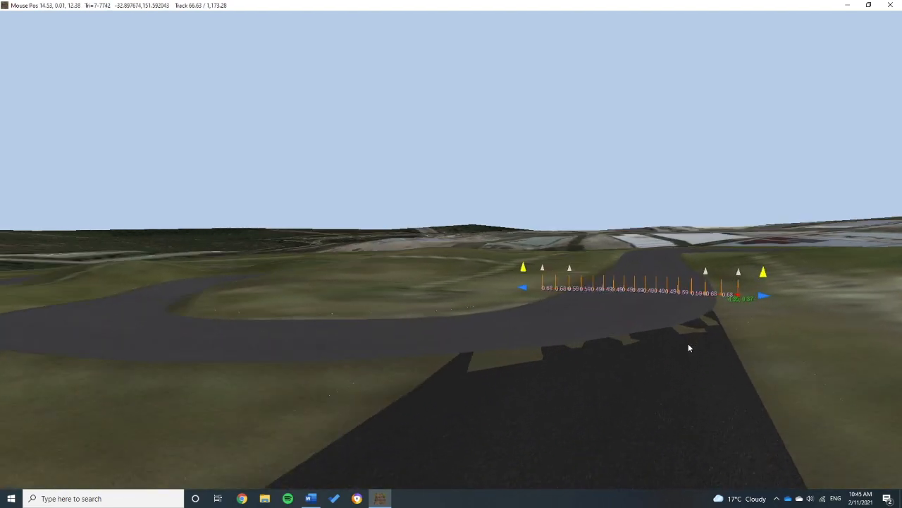
scroll(688, 344, "up", 1)
left_click(674, 357, "ctrl")
scroll(670, 359, "up", 1)
scroll(663, 361, "down", 2)
left_click_drag(839, 371, 841, 369)
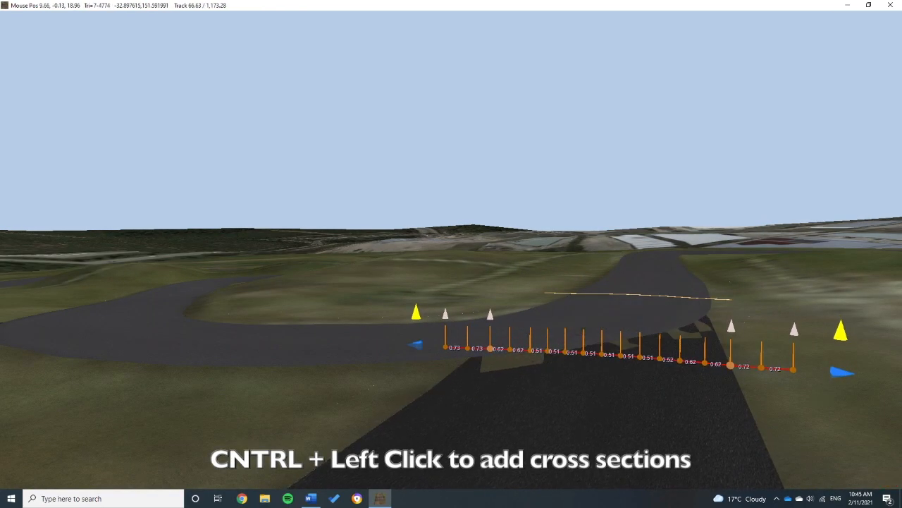
Adjust the height of an interior point on the added cross-section, placing it at about 1.82, 0.45.
right_click_drag(555, 302, 571, 332)
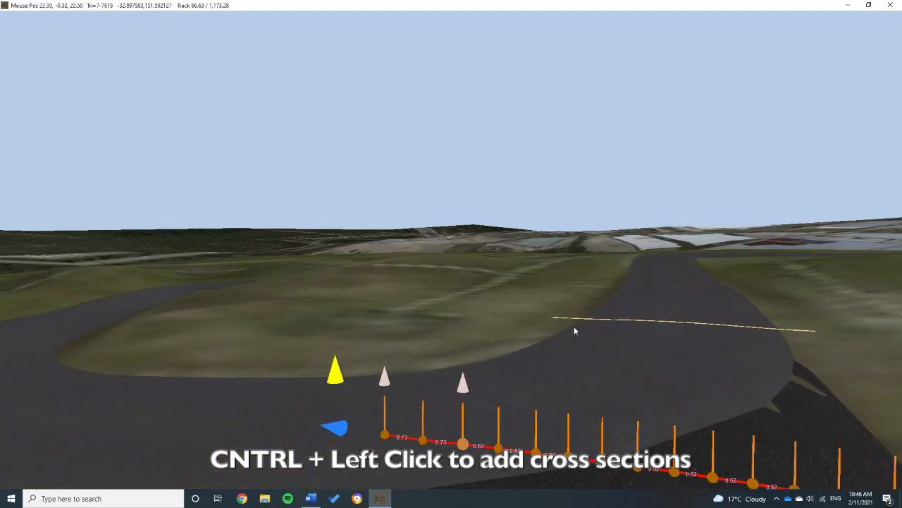
right_click_drag(621, 376, 568, 368)
mouse_move(568, 368)
middle_mouse_down()
mouse_move(506, 419)
mouse_move(458, 429)
mouse_move(714, 431)
mouse_move(757, 416)
mouse_move(776, 409)
mouse_move(747, 368)
mouse_move(757, 306)
middle_mouse_up()
scroll(612, 258, "up", 2)
mouse_move(612, 259)
middle_mouse_down()
mouse_move(500, 261)
mouse_move(591, 274)
mouse_move(550, 310)
middle_mouse_up()
scroll(549, 308, "up", 2)
left_click_drag(526, 300, 522, 306)
right_click_drag(537, 287, 521, 238)
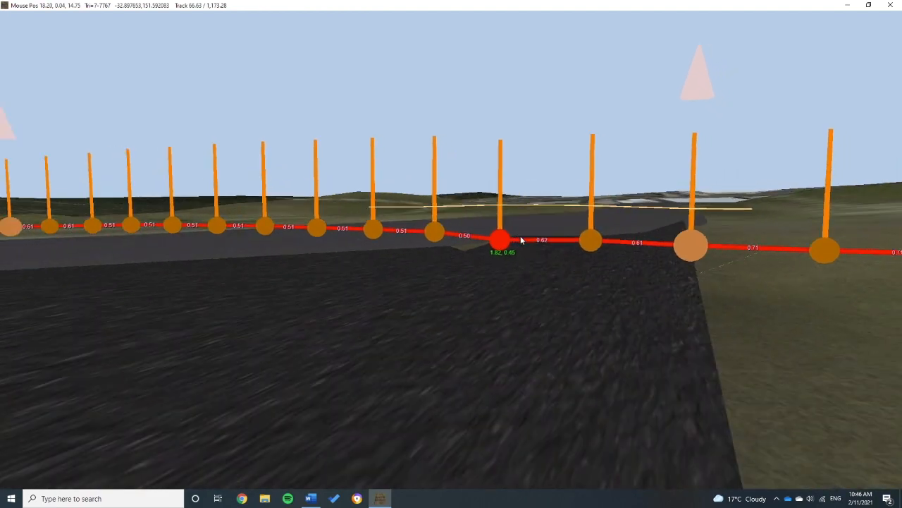
Move the outer edge of the longer connector's end cross-section slightly farther out to close the gap at the join.
scroll(553, 244, "up", 3)
left_click(629, 210)
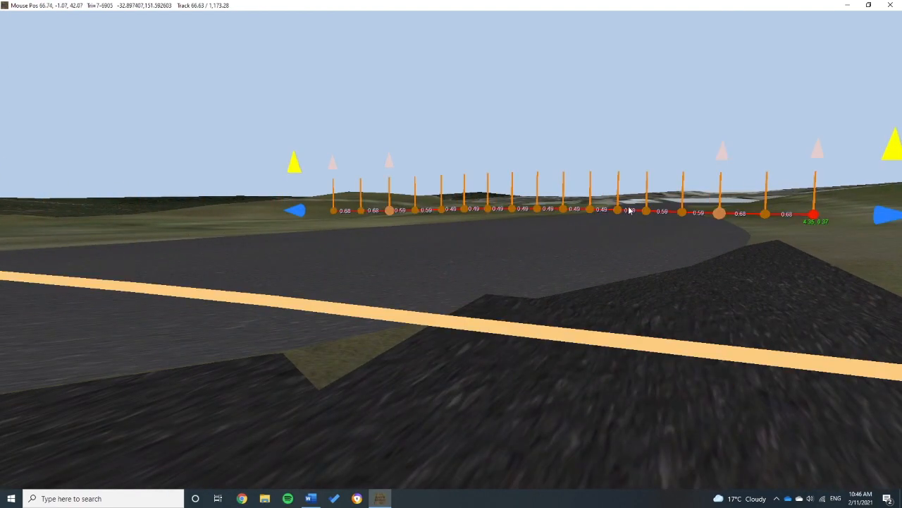
scroll(749, 251, "down", 3)
scroll(782, 251, "up", 2)
left_click_drag(816, 241, 826, 241)
right_click_drag(833, 246, 373, 237)
scroll(373, 237, "up", 3)
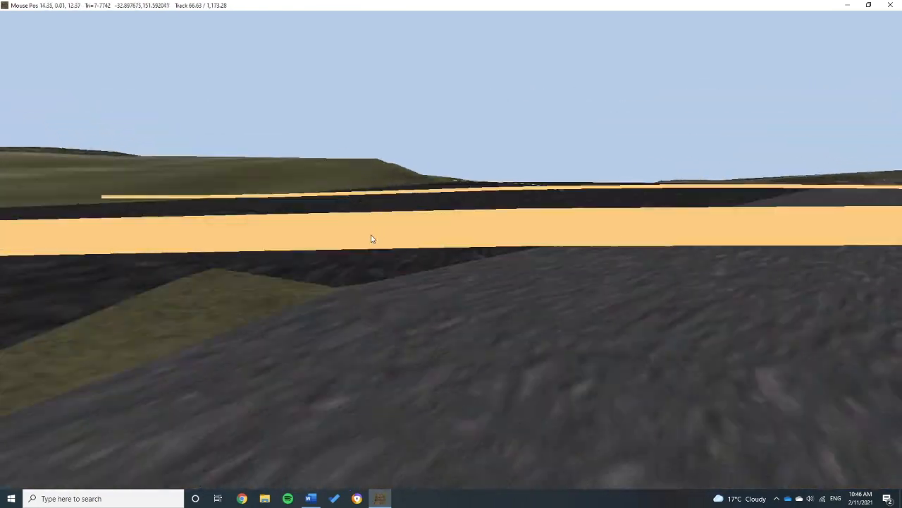
scroll(318, 272, "down", 3)
scroll(328, 275, "down", 2)
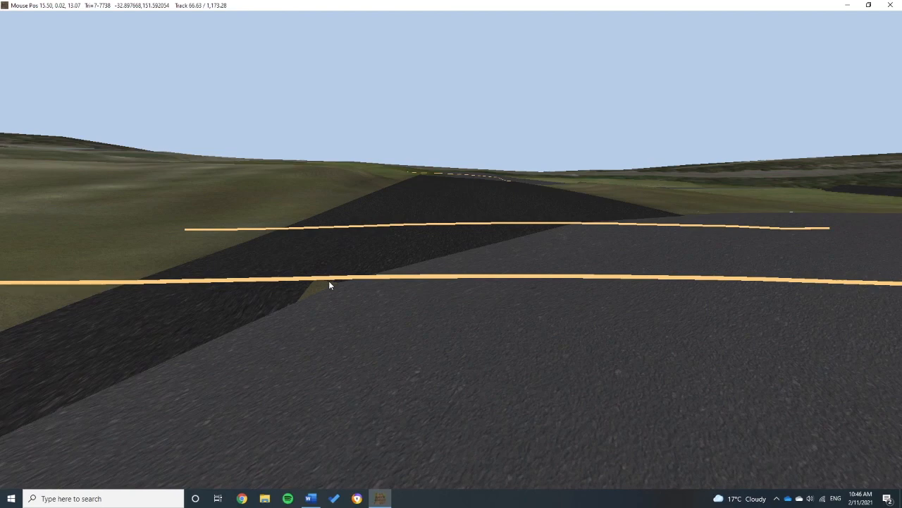
Display the longer connector's wireframe mesh and examine how it meets the main track at both ends.
key("w")
scroll(362, 277, "down", 3)
right_click_drag(383, 295, 425, 384)
scroll(429, 259, "down", 3)
right_click_drag(430, 261, 449, 312)
scroll(451, 308, "down", 4)
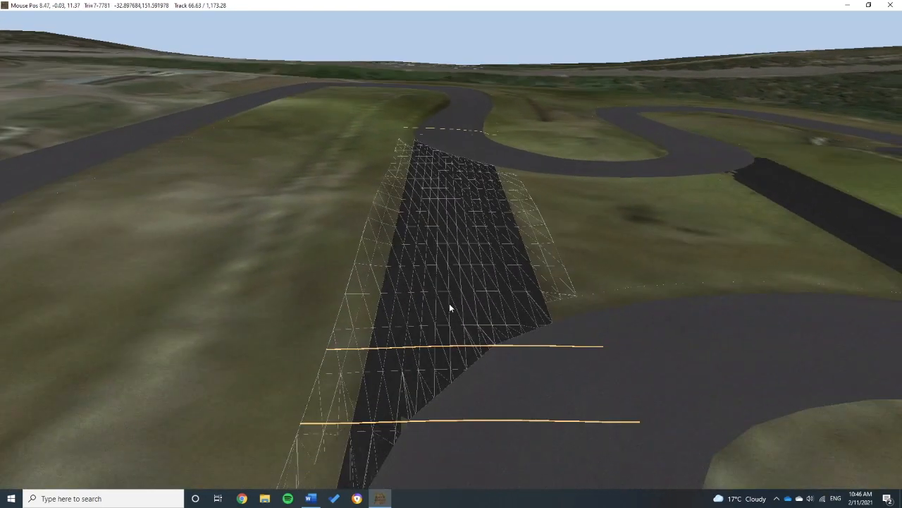
right_click_drag(439, 251, 450, 311)
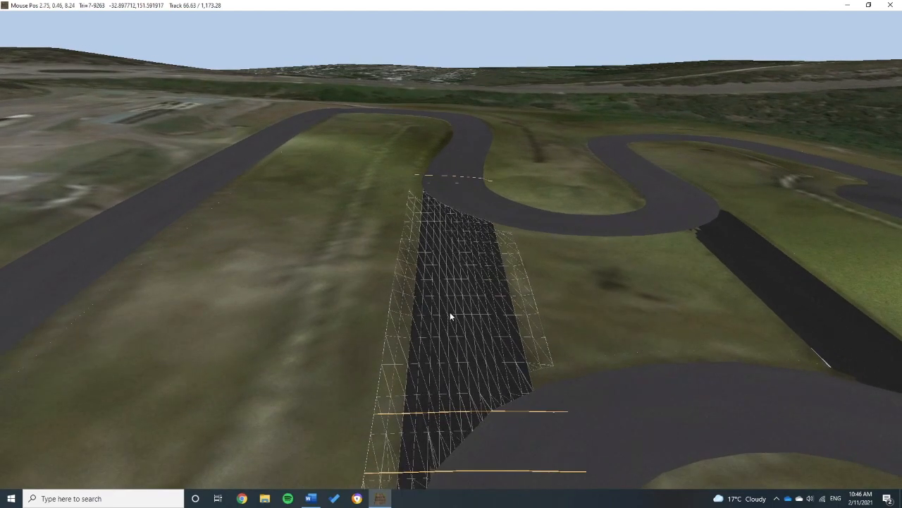
Select the longer connector's cross-section beside the hairpin join, then undo the last two changes.
scroll(451, 311, "up", 4)
middle_click_drag(457, 308, 519, 263)
scroll(520, 262, "up", 3)
scroll(505, 299, "up", 3)
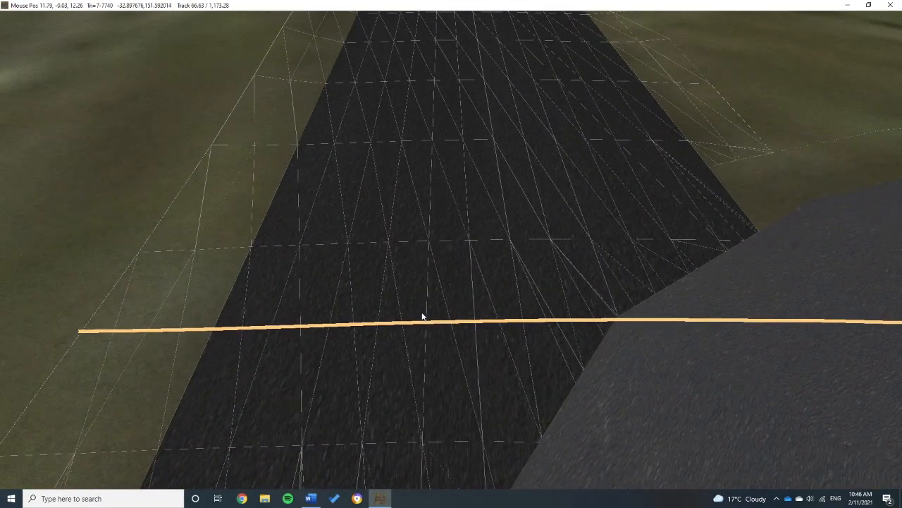
left_click(417, 322)
left_click(400, 323)
left_click(353, 325)
key("ctrl+z")
key("ctrl+z")
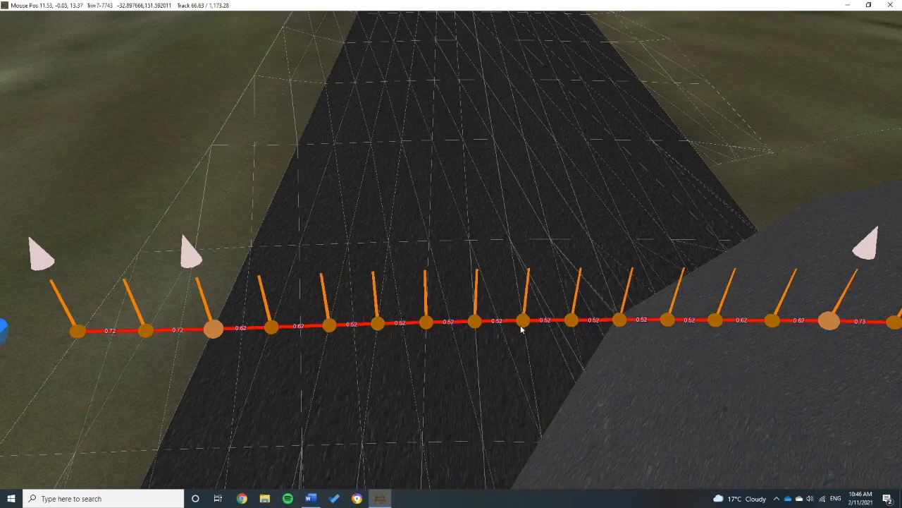
Delete every second interior point across the road on the longer connector's cross-section, six points in all.
scroll(512, 298, "down", 6)
scroll(505, 262, "down", 3)
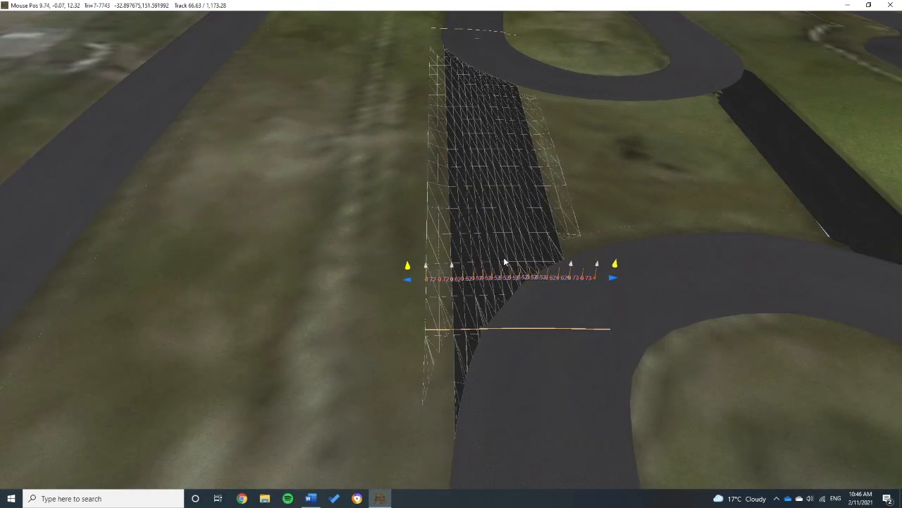
scroll(518, 214, "up", 5)
right_click_drag(510, 202, 313, 293)
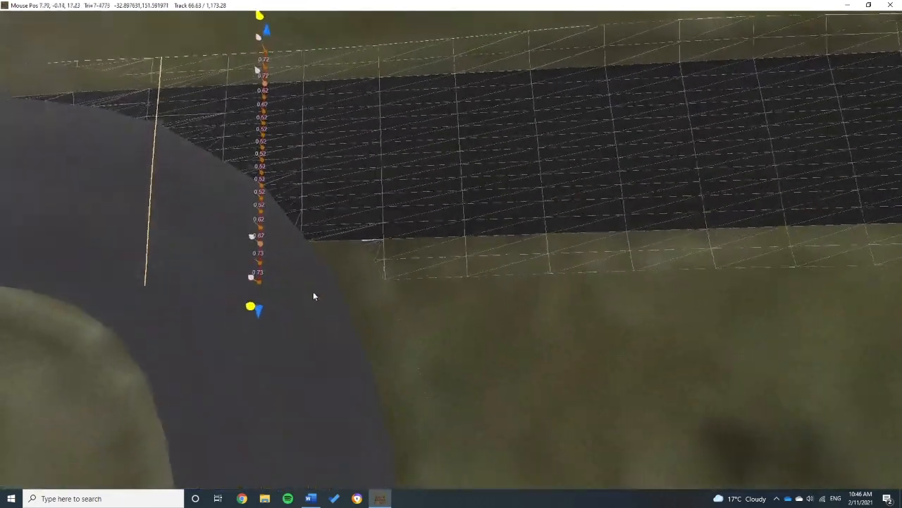
scroll(396, 201, "down", 3)
right_click_drag(410, 192, 587, 124)
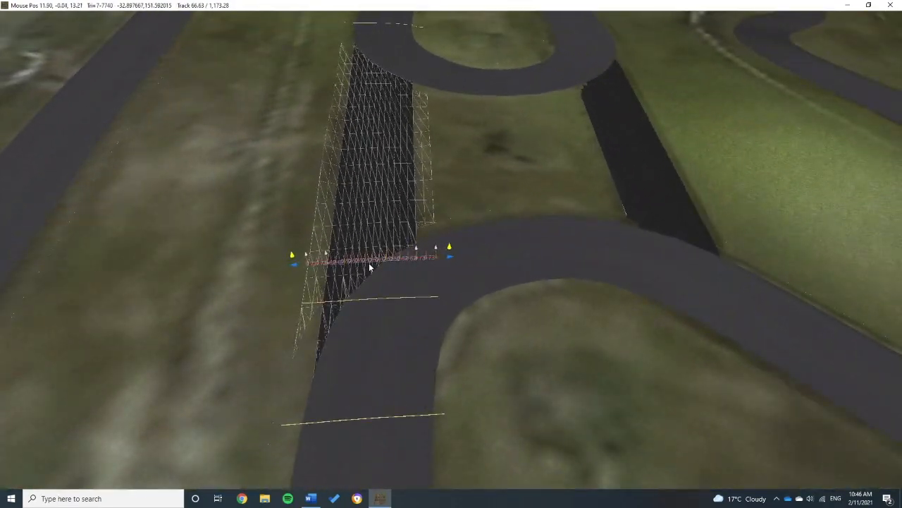
scroll(349, 279, "up", 8)
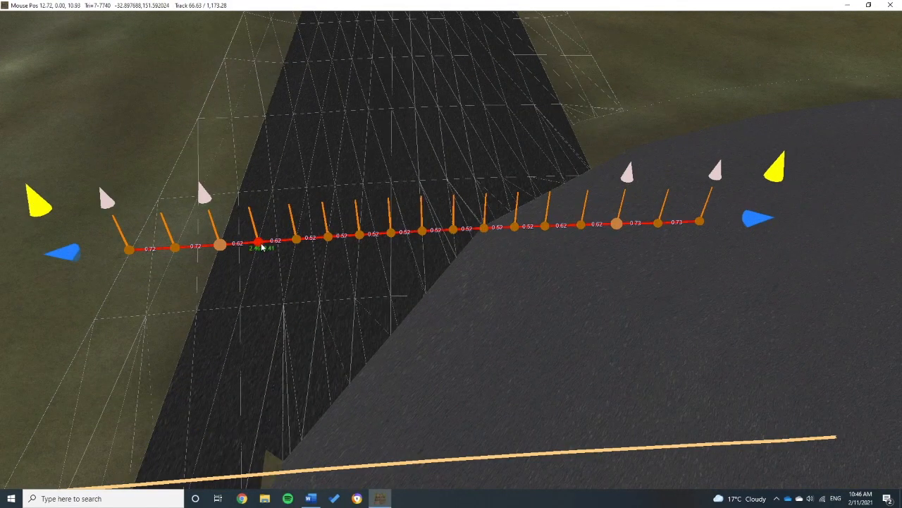
key("Delete")
key("Delete")
key("Delete")
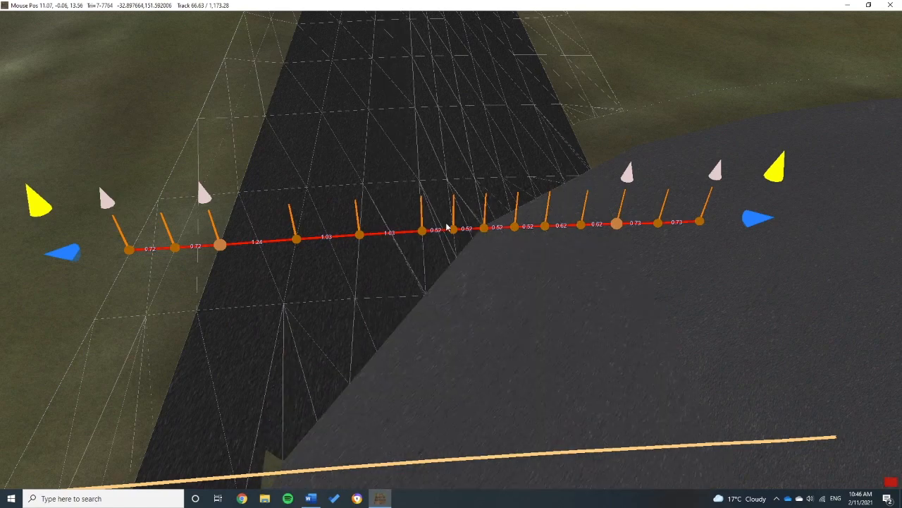
key("Delete")
key("Delete")
key("Delete")
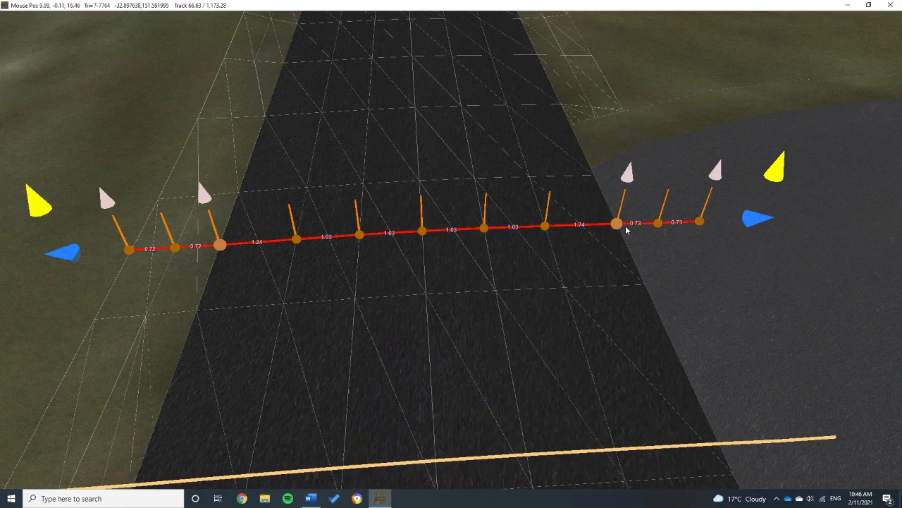
Examine the longer connector's end cross-section and mesh where it meets the hairpin at the opposite end.
scroll(570, 263, "down", 10)
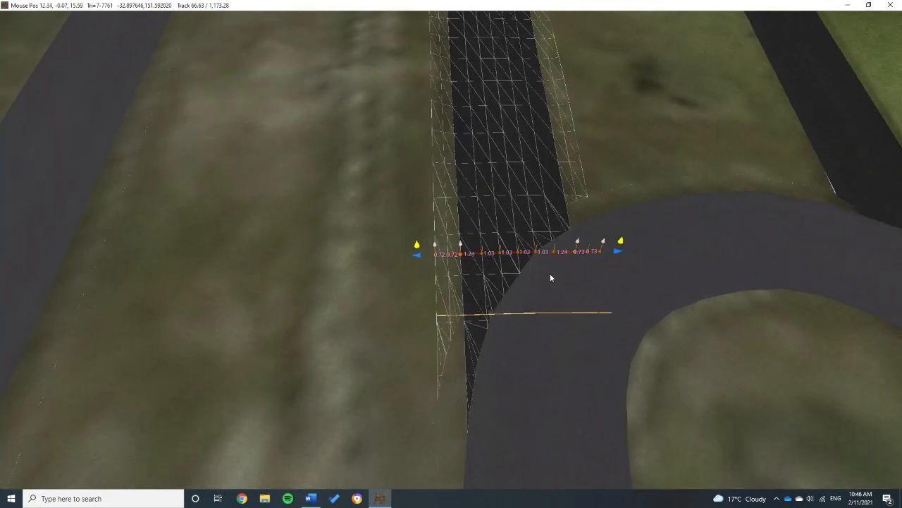
scroll(482, 155, "up", 10)
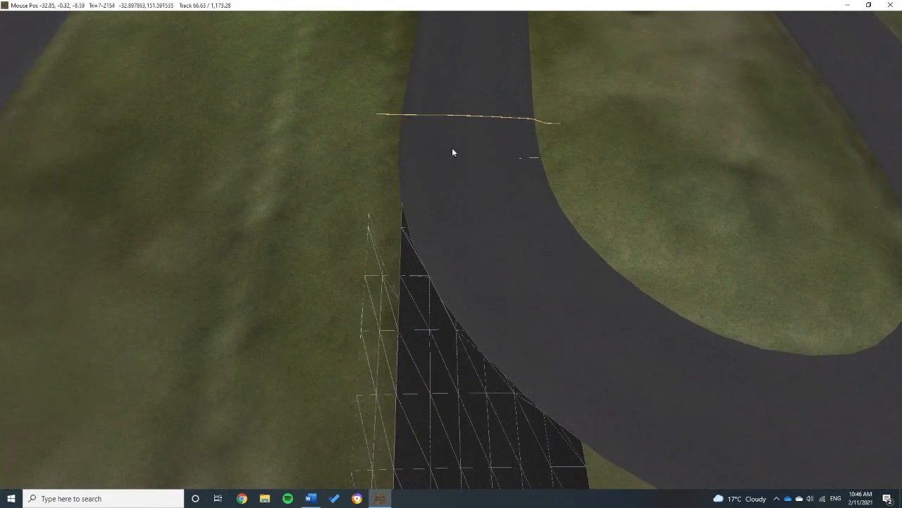
left_click(462, 117)
scroll(464, 142, "down", 8)
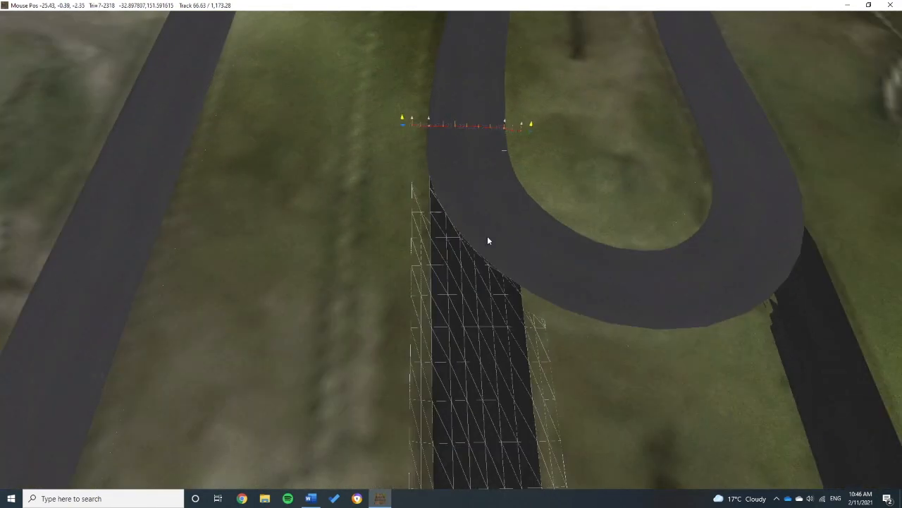
scroll(483, 332, "up", 1)
right_click_drag(480, 342, 367, 165)
left_click(556, 250)
scroll(556, 249, "up", 2)
middle_click_drag(290, 231, 729, 129)
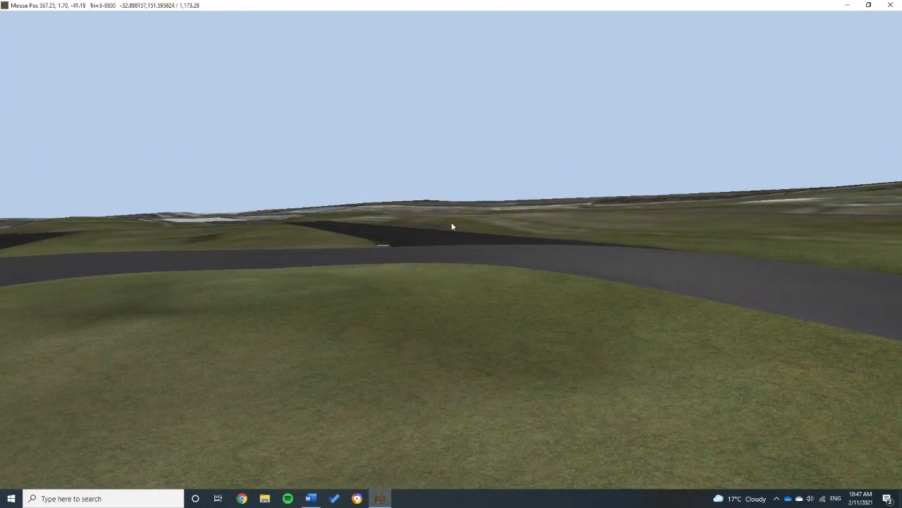
Select the longer connector's cross-section at the opposite hairpin and adjust its edge to close the gap beside the main track.
middle_click_drag(452, 223, 414, 250)
scroll(413, 251, "up", 2)
left_click(396, 267)
scroll(425, 265, "down", 2)
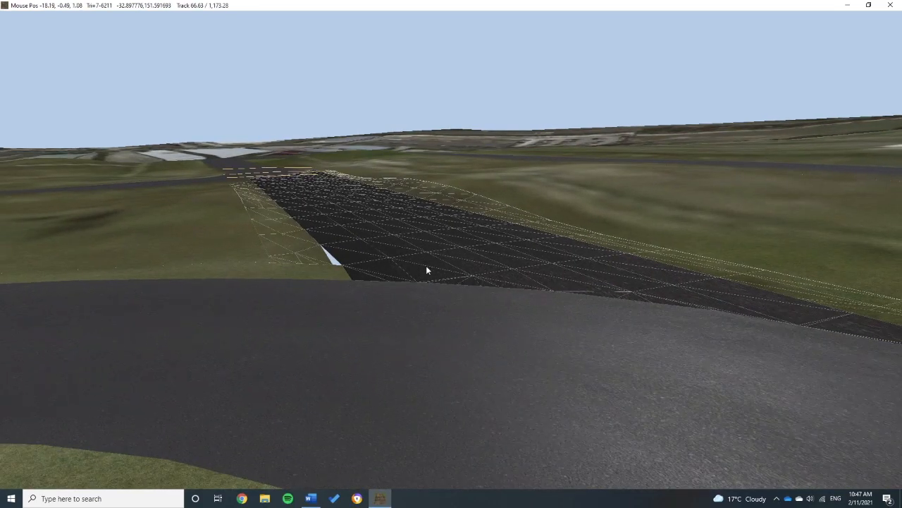
left_click(424, 257)
scroll(409, 261, "up", 2)
middle_click_drag(406, 262, 318, 266)
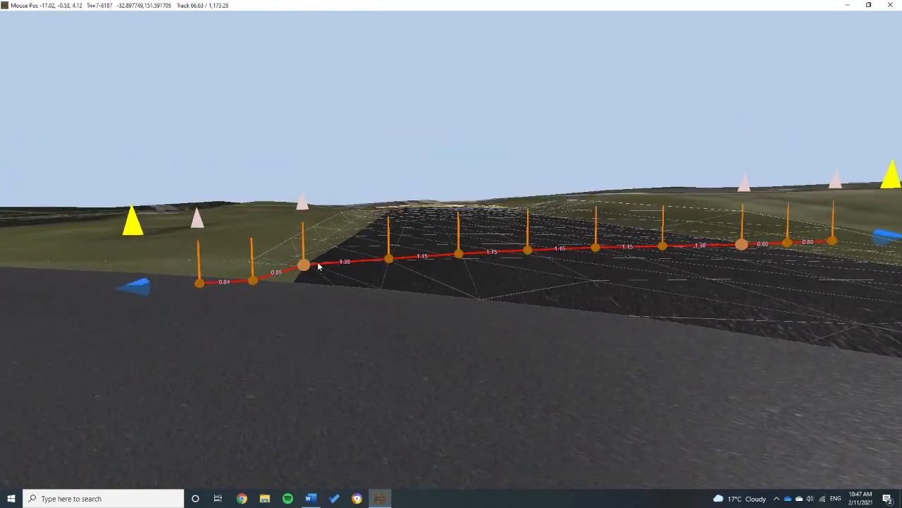
middle_click_drag(241, 283, 238, 286)
scroll(392, 314, "down", 2)
scroll(391, 314, "down", 8)
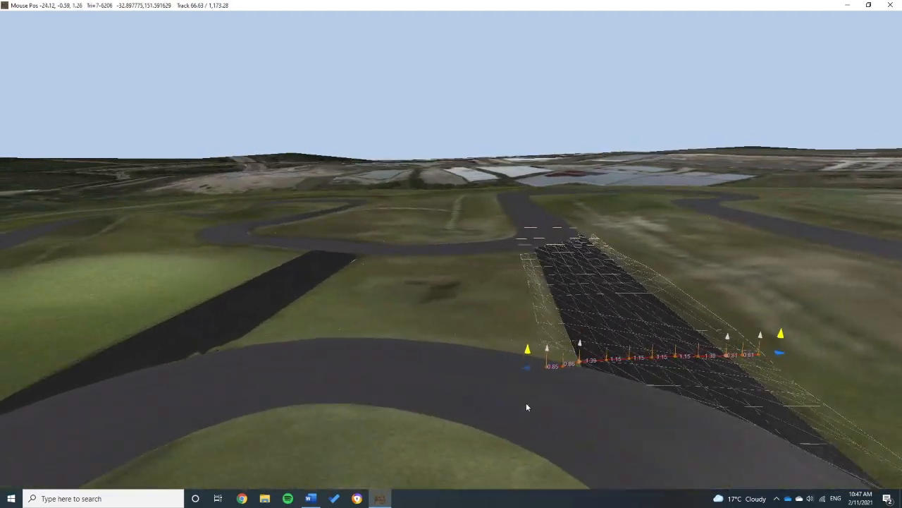
Select the shorter connector's end cross-section at the hairpin and adjust its outer edge to match the main track.
right_click_drag(526, 404, 586, 368)
left_click(438, 358)
scroll(455, 376, "up", 3)
middle_click_drag(455, 375, 450, 399)
left_click(450, 404)
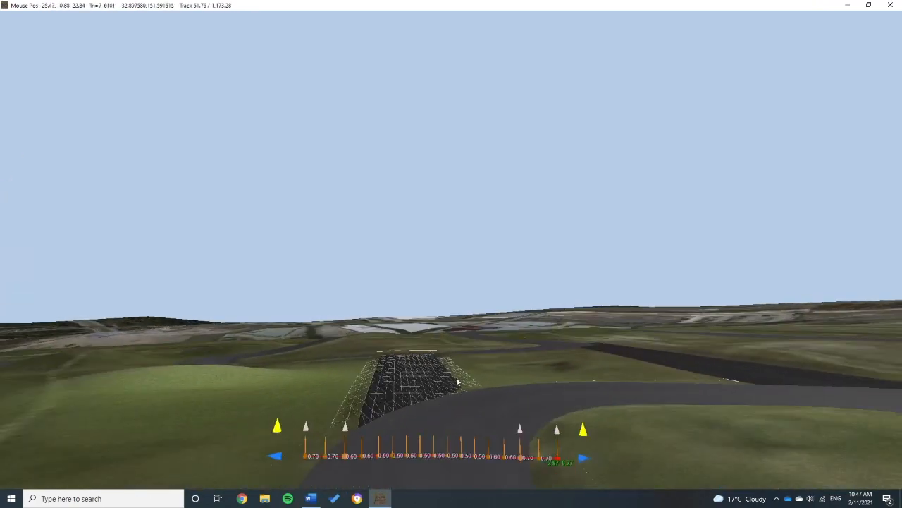
left_click_drag(279, 347, 275, 379)
scroll(585, 402, "down", 4)
right_click_drag(625, 404, 501, 423)
middle_click_drag(501, 424, 513, 454)
right_click_drag(512, 453, 547, 372)
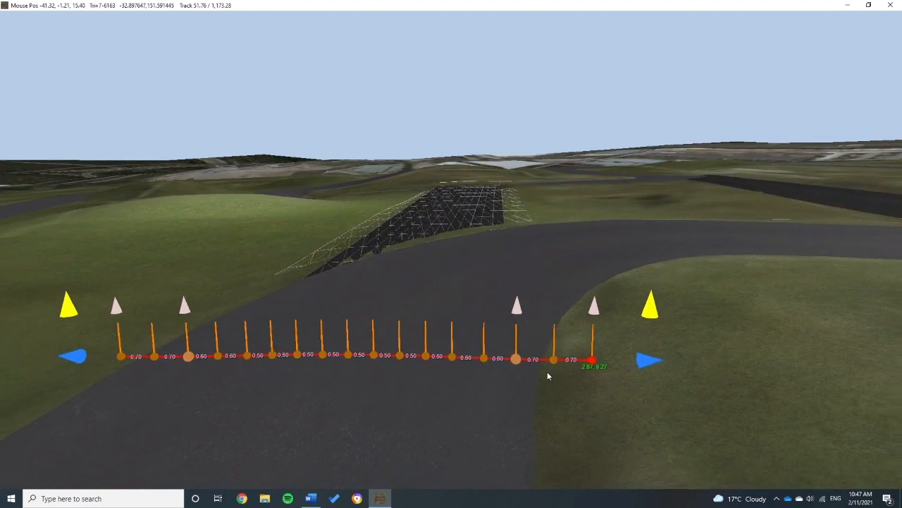
mouse_move(642, 359)
left_mouse_down()
mouse_move(638, 364)
mouse_move(646, 344)
left_mouse_up()
right_click_drag(471, 198, 463, 333)
middle_click_drag(463, 333, 584, 415)
right_click_drag(583, 415, 451, 310)
left_click_drag(416, 404, 416, 396)
middle_click_drag(416, 396, 541, 425)
Raise the outer points of the main track's cross-section beside the shorter connector, placing the inner one at about 5.46, 0.11.
left_click(402, 348)
left_click(437, 340)
mouse_move(437, 340)
middle_mouse_down()
mouse_move(489, 378)
mouse_move(504, 371)
mouse_move(539, 415)
mouse_move(556, 391)
mouse_move(591, 418)
middle_mouse_up()
scroll(489, 377, "up", 2)
scroll(478, 392, "down", 3)
left_click_drag(589, 349, 592, 334)
left_click_drag(529, 346, 543, 340)
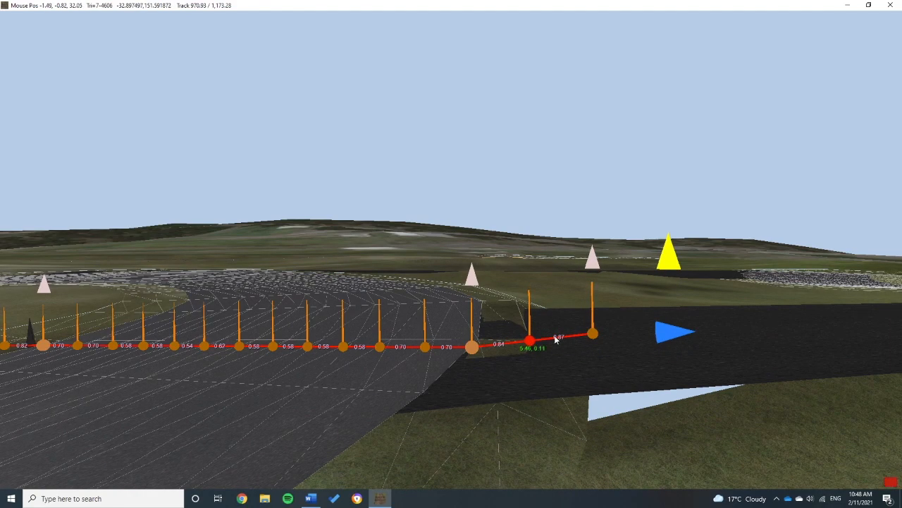
Extend the main-track cross-section's outermost point outward and upward across the shorter connector to close the gap.
left_click_drag(590, 333, 715, 317)
right_click_drag(705, 337, 667, 372)
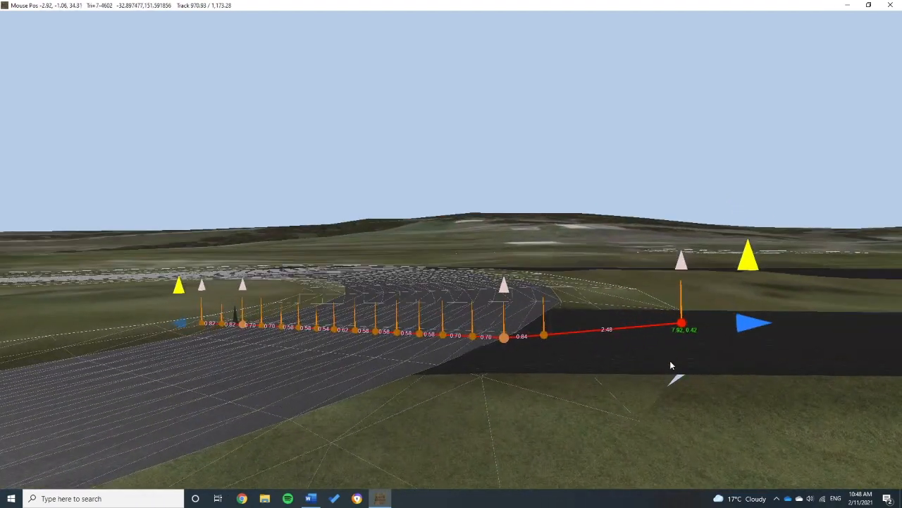
left_click_drag(683, 322, 705, 319)
right_click_drag(709, 380, 634, 393)
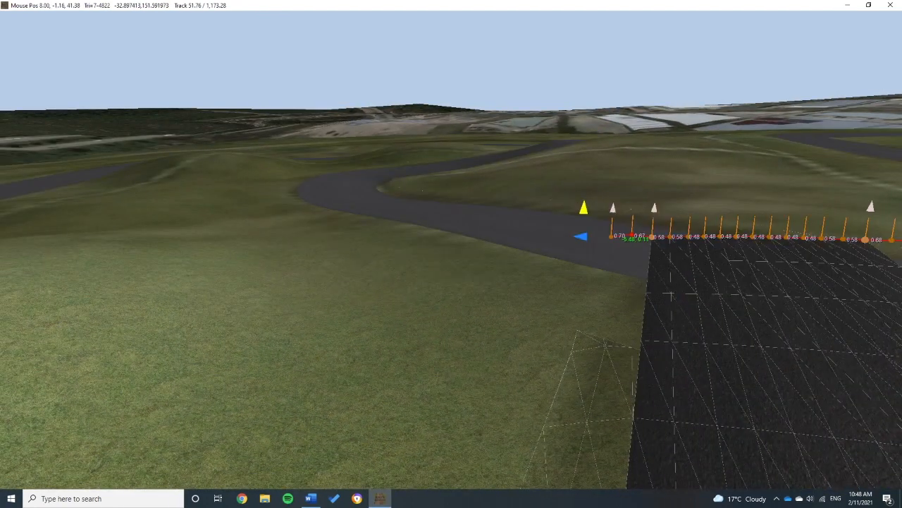
Inspect the surface and mesh where the shorter and longer connectors join the main track.
right_click_drag(657, 328, 656, 308)
scroll(654, 261, "up", 5)
scroll(614, 265, "down", 2)
right_click_drag(726, 387, 705, 433)
scroll(705, 432, "down", 6)
right_click_drag(648, 212, 479, 240)
scroll(480, 239, "up", 3)
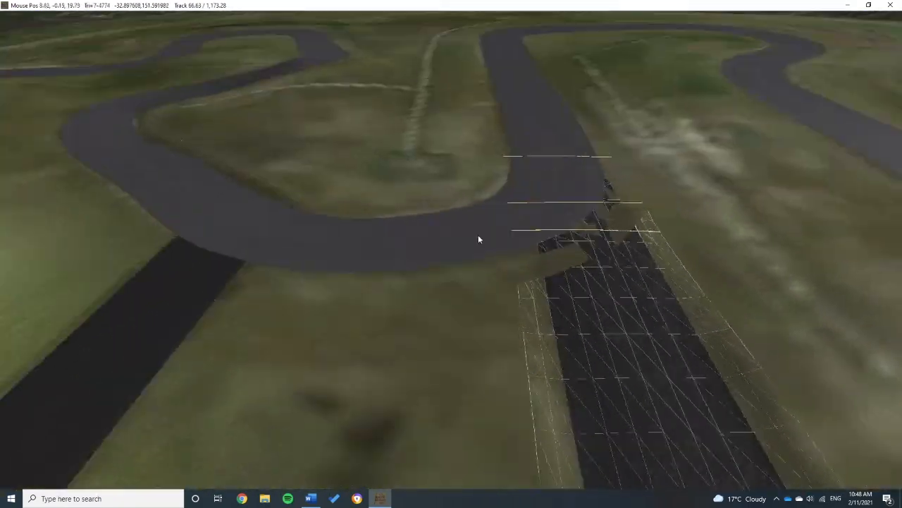
Select the main track at the hairpin beside the longer connector and adjust a cross-section point there.
left_click(478, 239)
scroll(478, 240, "up", 4)
right_click_drag(466, 310, 525, 279)
left_click_drag(508, 278, 507, 291)
scroll(440, 303, "down", 5)
right_click_drag(440, 303, 440, 363)
scroll(537, 316, "down", 5)
right_click_drag(538, 316, 449, 292)
scroll(450, 292, "up", 6)
middle_click_drag(433, 286, 518, 304)
scroll(554, 291, "down", 6)
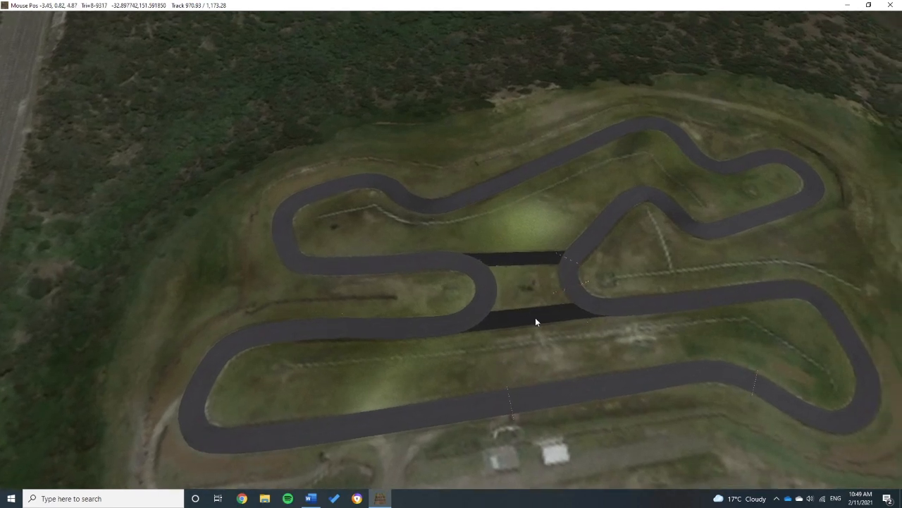
Switch to object editing and browse the available object categories, including the rumble strips and walls.
mouse_move(149, 21)
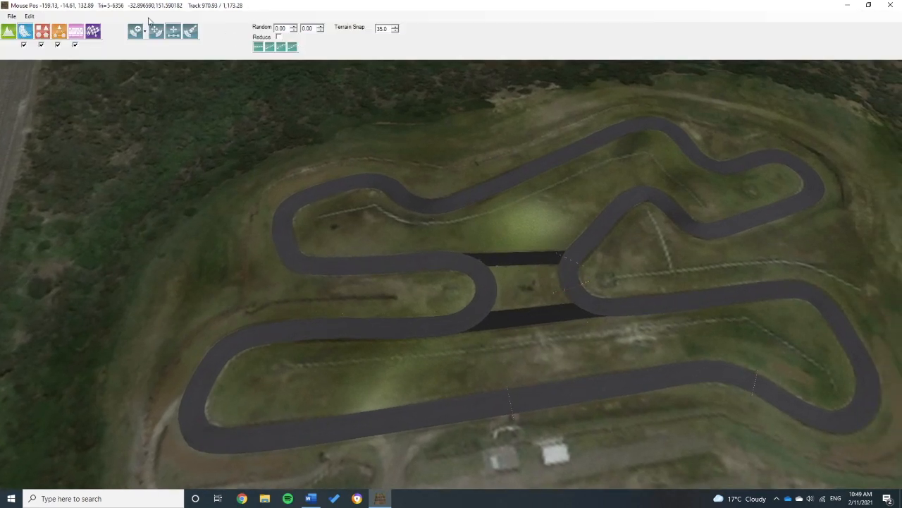
left_click(43, 32)
left_click(133, 34)
left_click(155, 45)
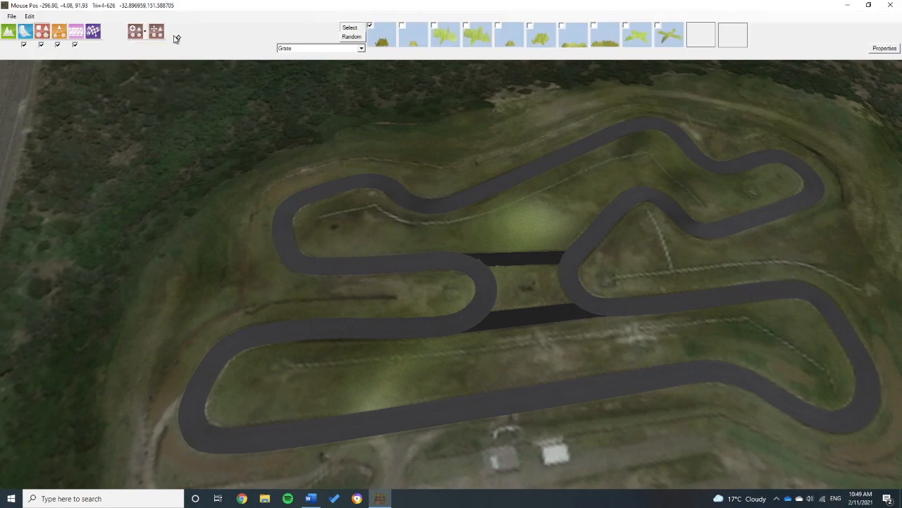
left_click(360, 49)
scroll(356, 73, "up", 3)
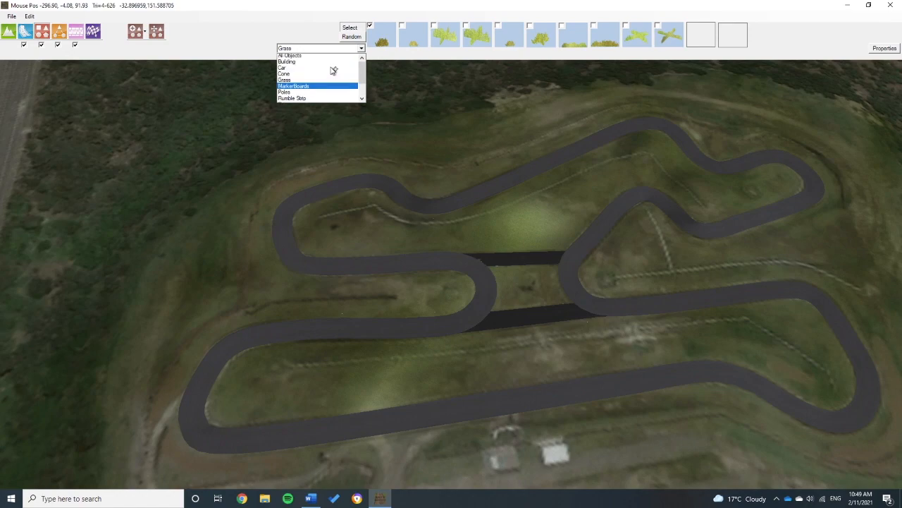
scroll(312, 88, "down", 2)
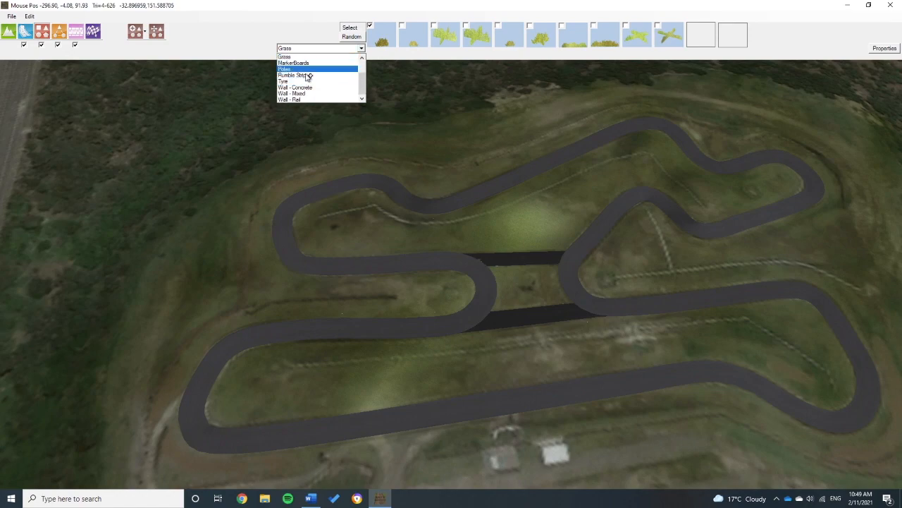
scroll(307, 83, "up", 2)
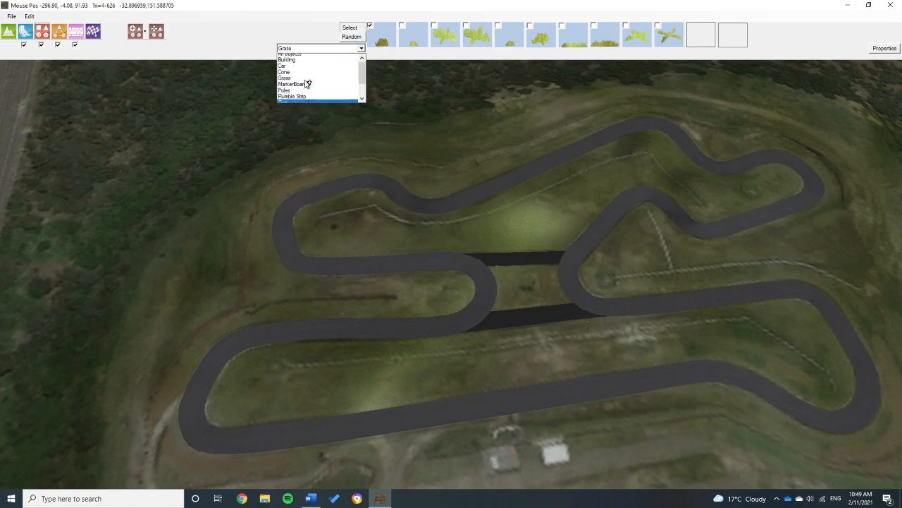
scroll(307, 81, "down", 2)
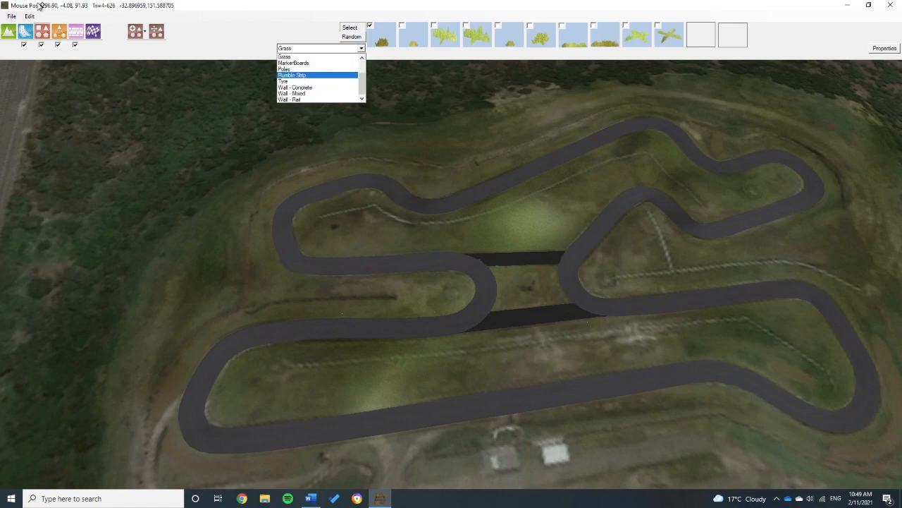
left_click(176, 26)
Include the City Streets, Stunts, Winter Trees and Yorkshire Dales expansion packs in the project.
left_click(28, 16)
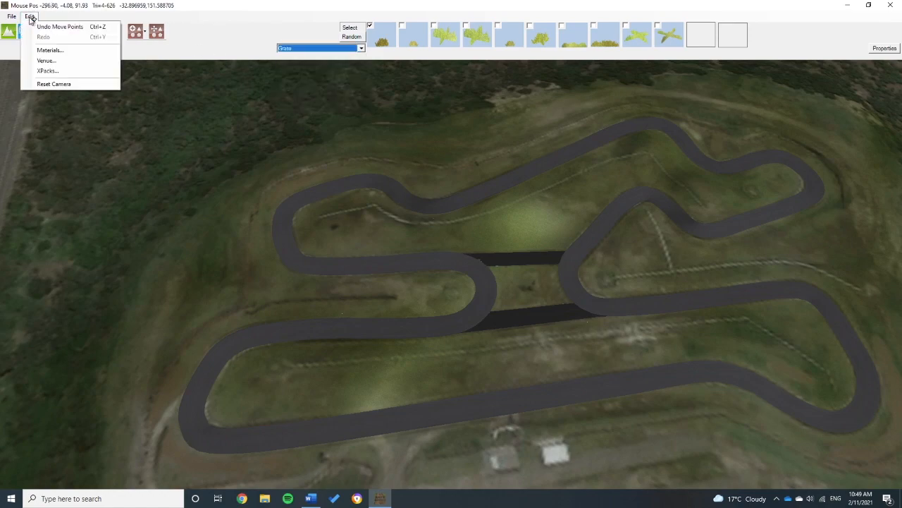
left_click(48, 71)
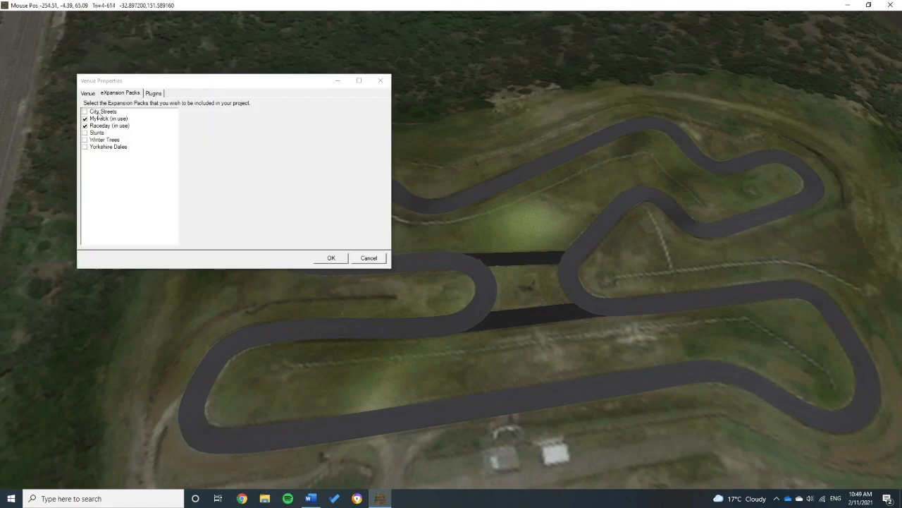
left_click(101, 134)
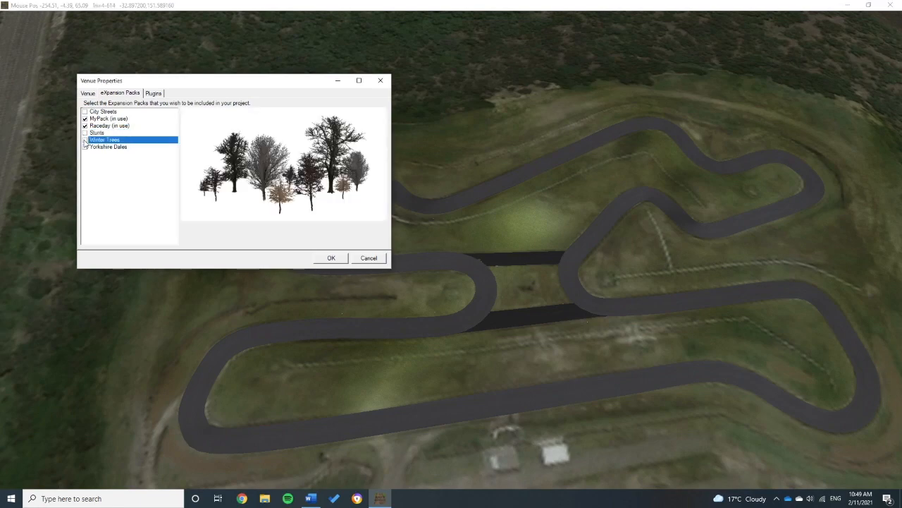
left_click(85, 140)
left_click(87, 147)
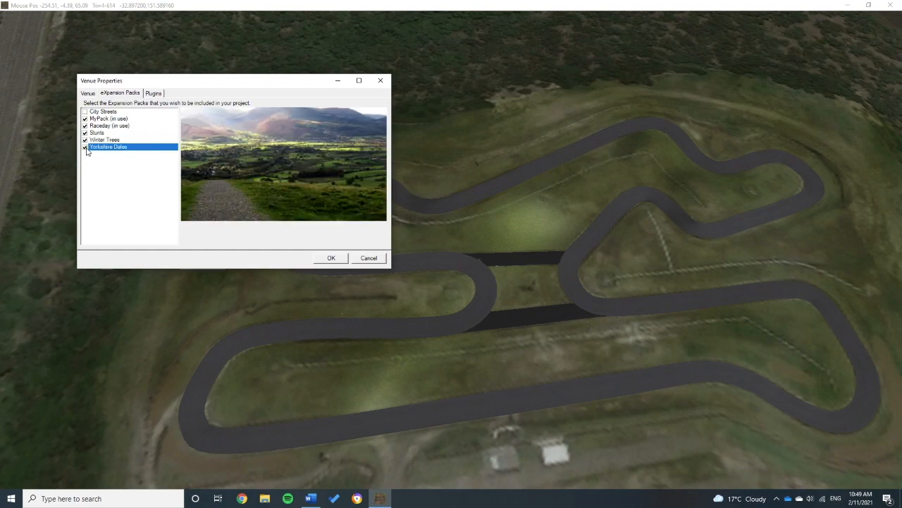
left_click(86, 112)
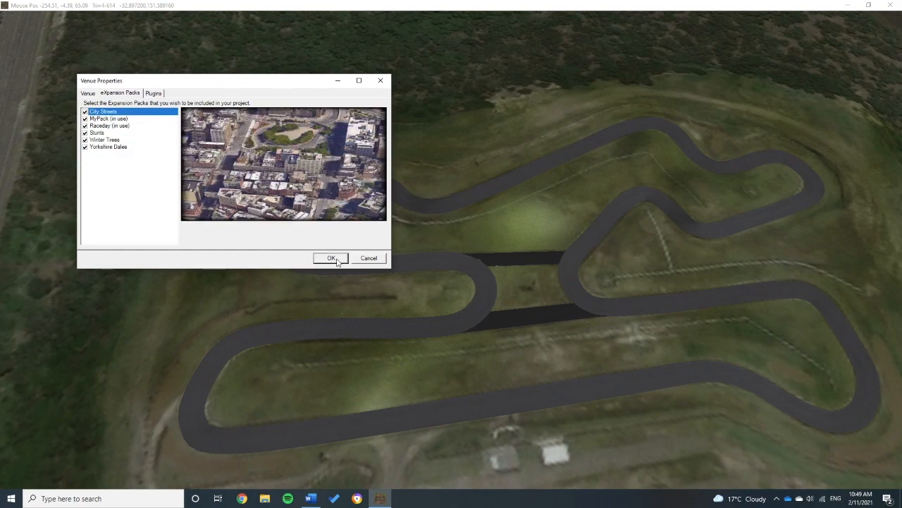
left_click(364, 258)
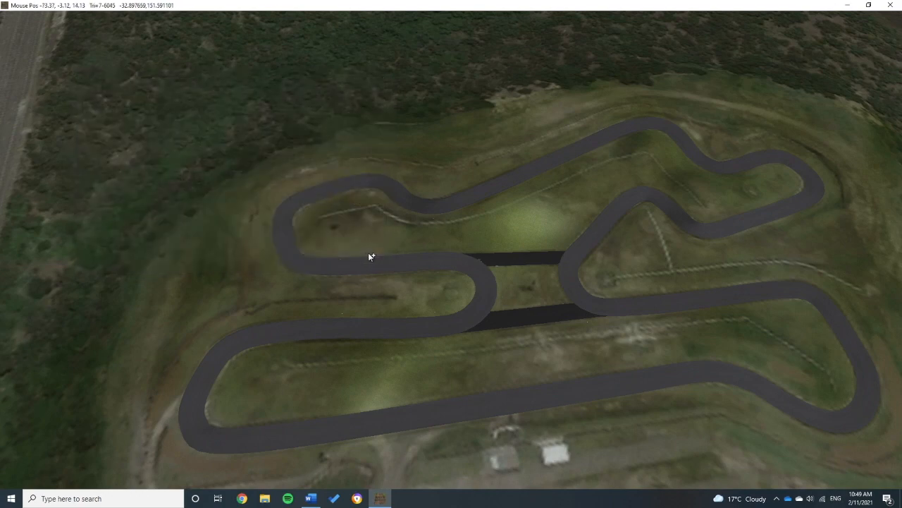
mouse_move(234, 32)
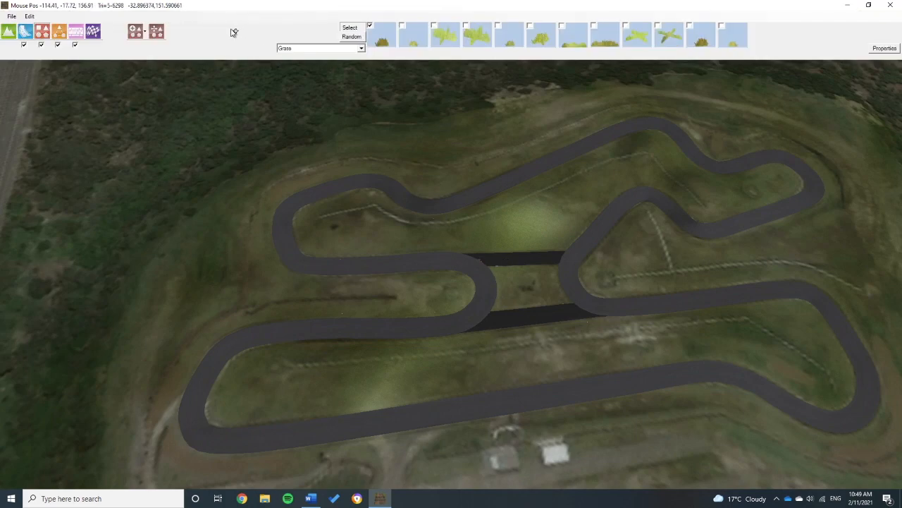
Look through the beginning of the object category list and examine the overall track layout.
left_click(362, 49)
scroll(356, 87, "up", 5)
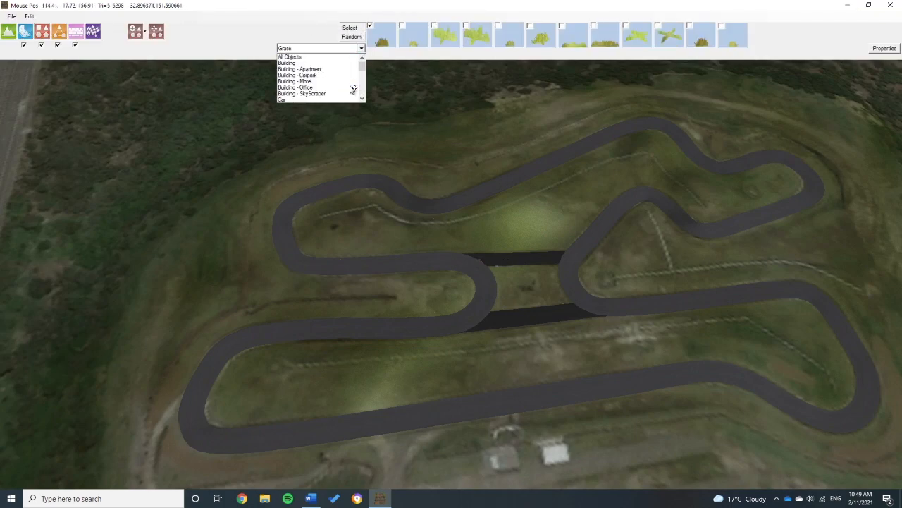
left_click(318, 57)
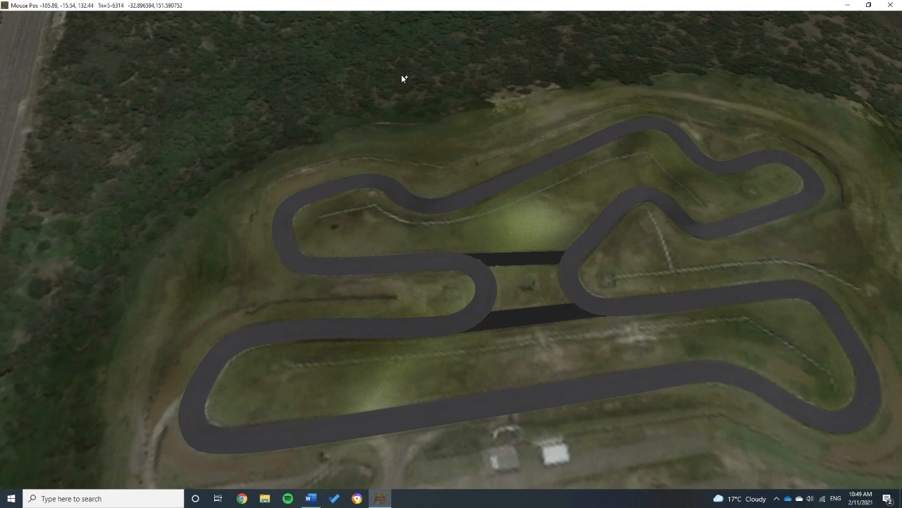
mouse_move(299, 4)
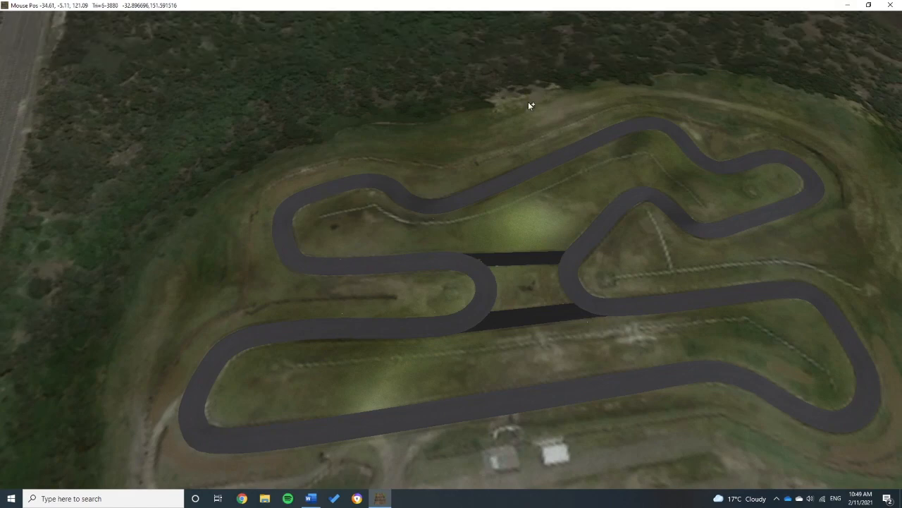
scroll(620, 268, "up", 2)
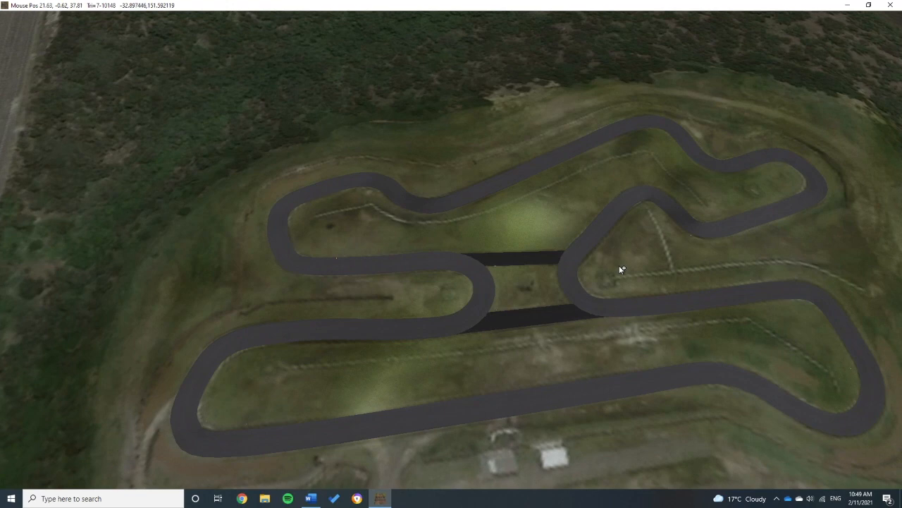
scroll(612, 268, "down", 2)
middle_click_drag(614, 266, 586, 262)
mouse_move(344, 13)
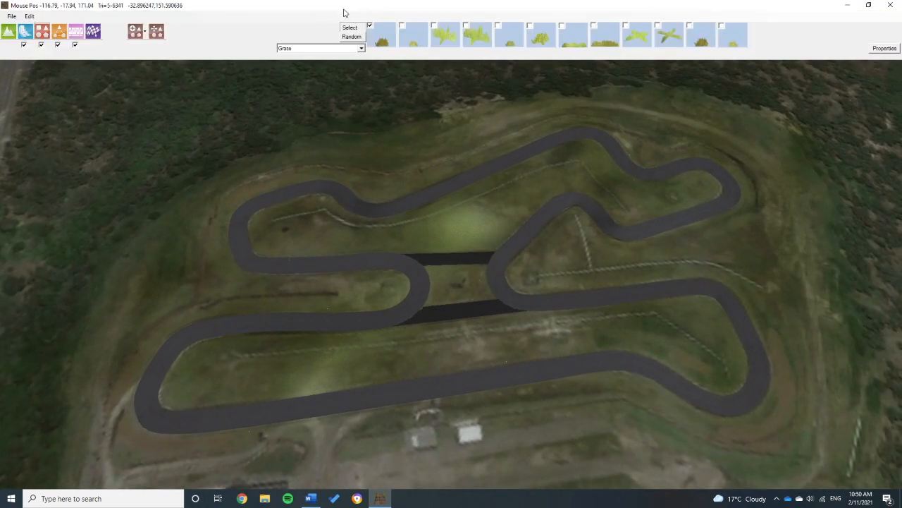
Set the object category to Cone.
left_click(363, 49)
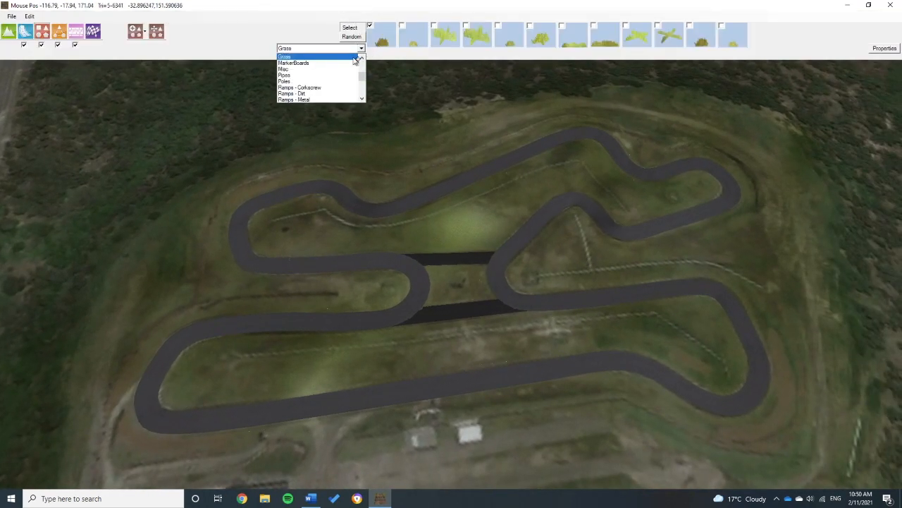
left_click_drag(364, 75, 364, 64)
scroll(320, 87, "down", 4)
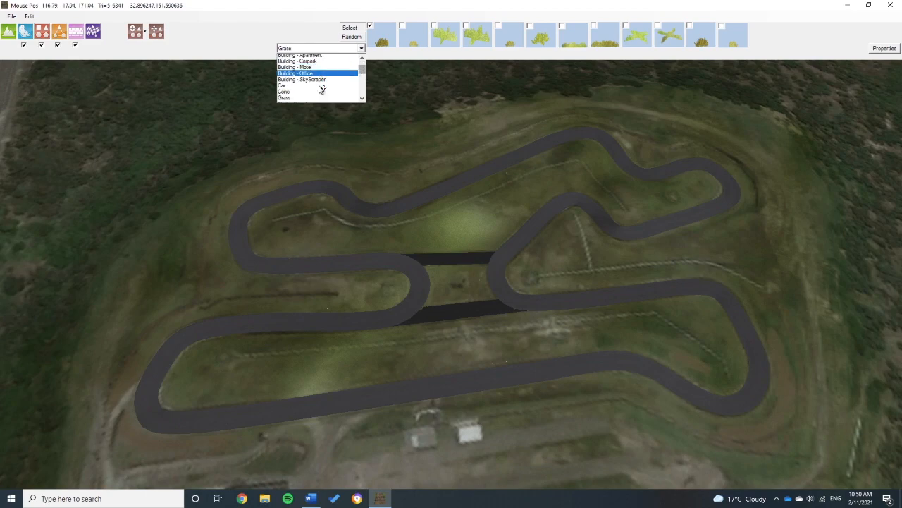
scroll(321, 73, "up", 1)
scroll(322, 72, "up", 1)
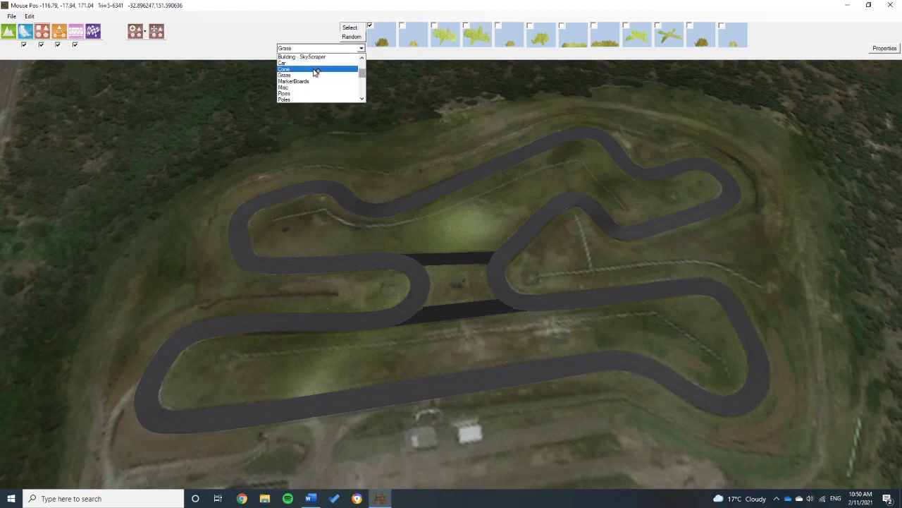
left_click(314, 72)
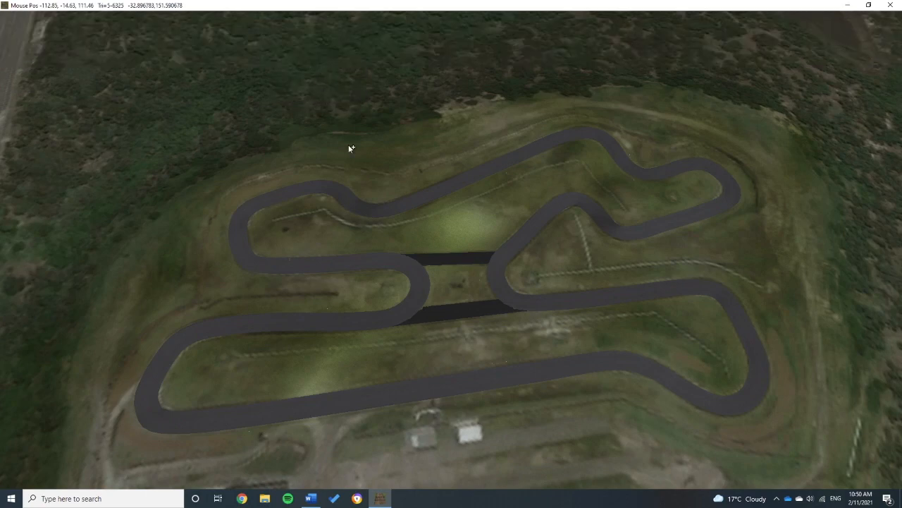
Deselect the blue cone so only the orange cone is chosen for placement.
scroll(426, 375, "up", 3)
middle_click_drag(420, 381, 524, 279)
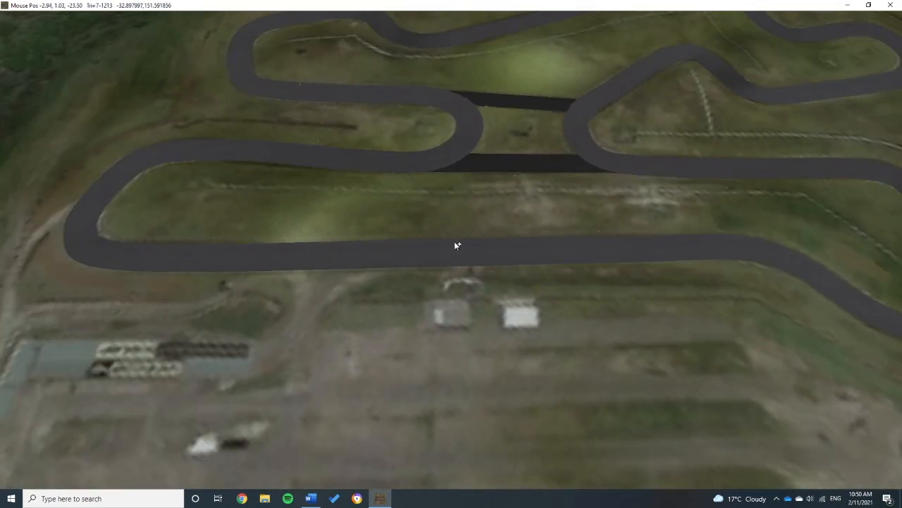
mouse_move(432, 64)
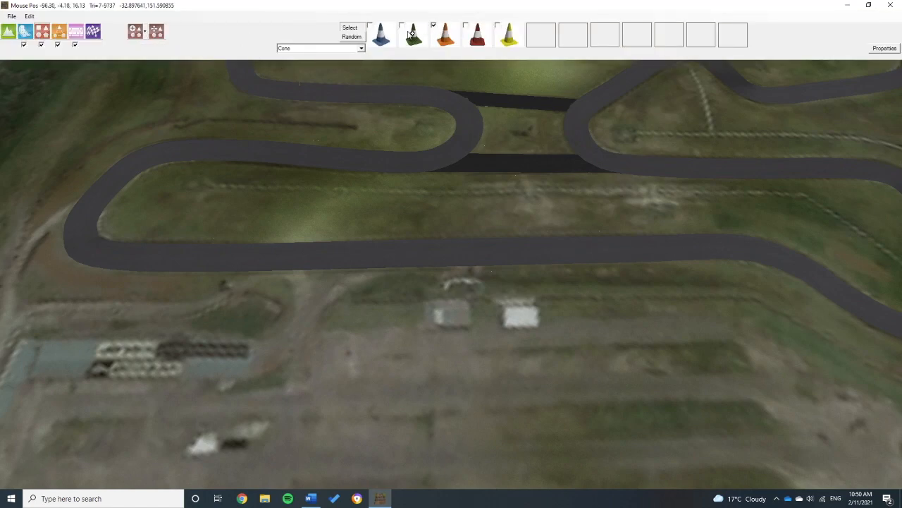
left_click(361, 48)
left_click(353, 60)
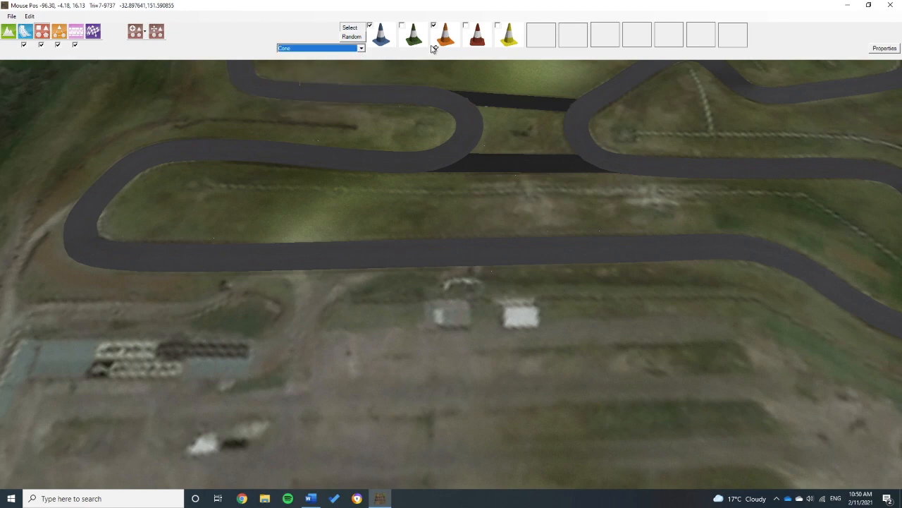
left_click(383, 32)
Try placing a single orange cone on the main straight.
left_click(137, 31)
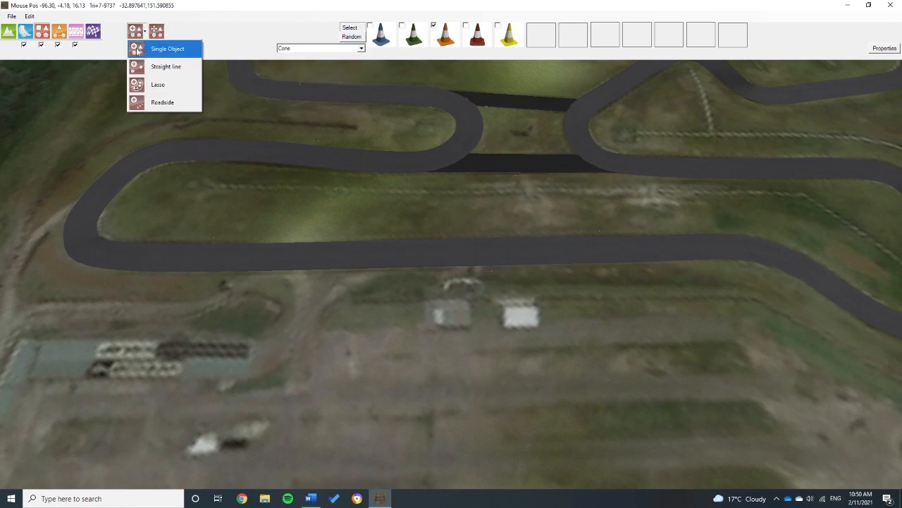
left_click(175, 54)
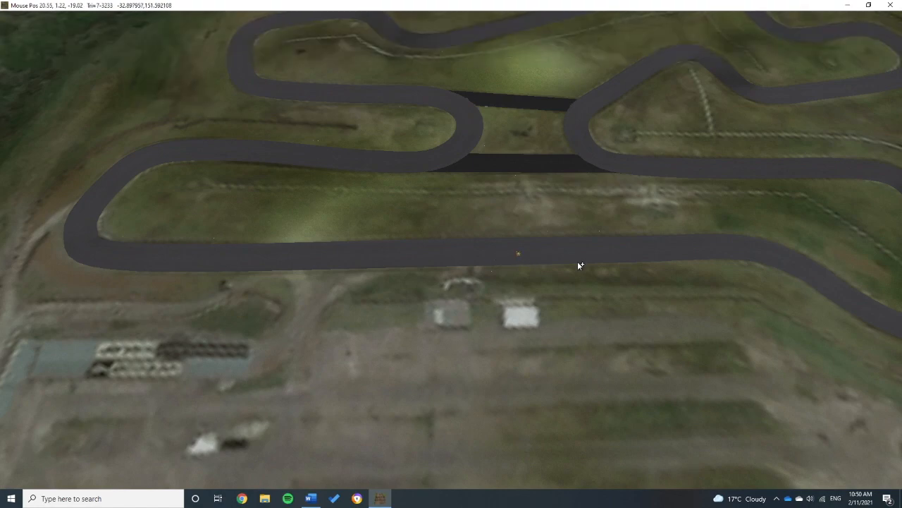
mouse_move(117, 49)
Try a straight line of orange cones along the main straight at 3.00 separation and undo it.
left_click(140, 30)
left_click(143, 68)
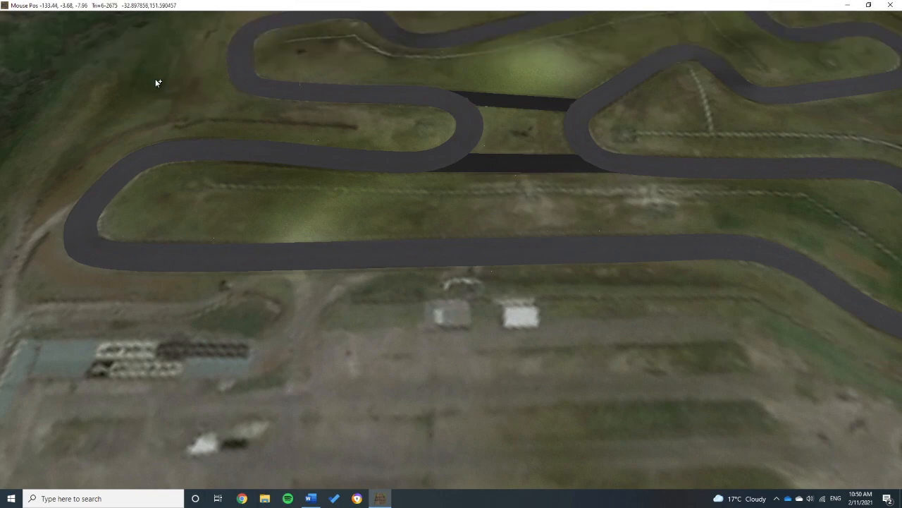
left_click_drag(617, 262, 200, 265)
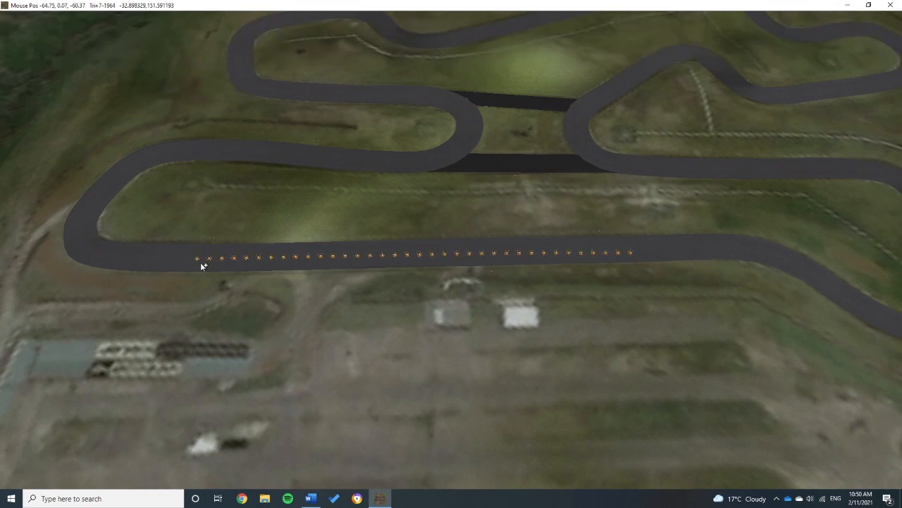
key("ctrl+z")
Try scattering cones around the main straight with the Lasso and Roadside placement modes.
mouse_move(141, 12)
left_click(140, 30)
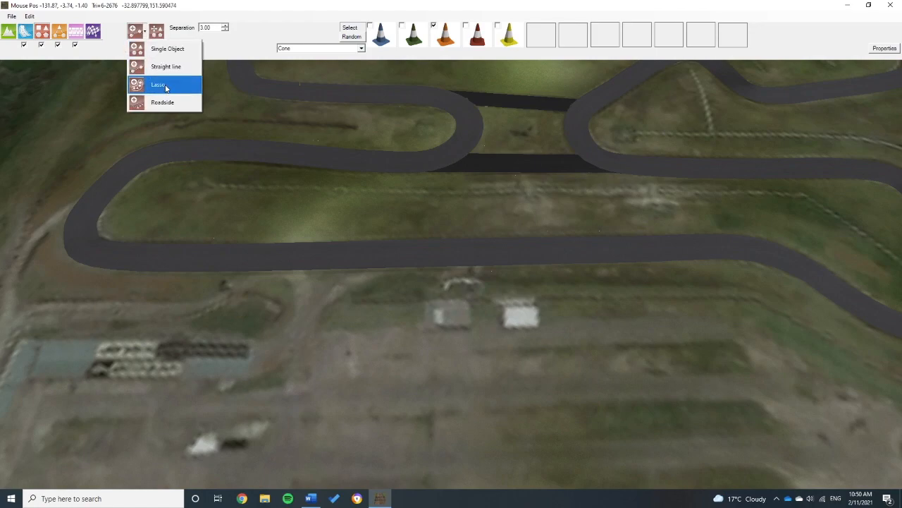
left_click(152, 86)
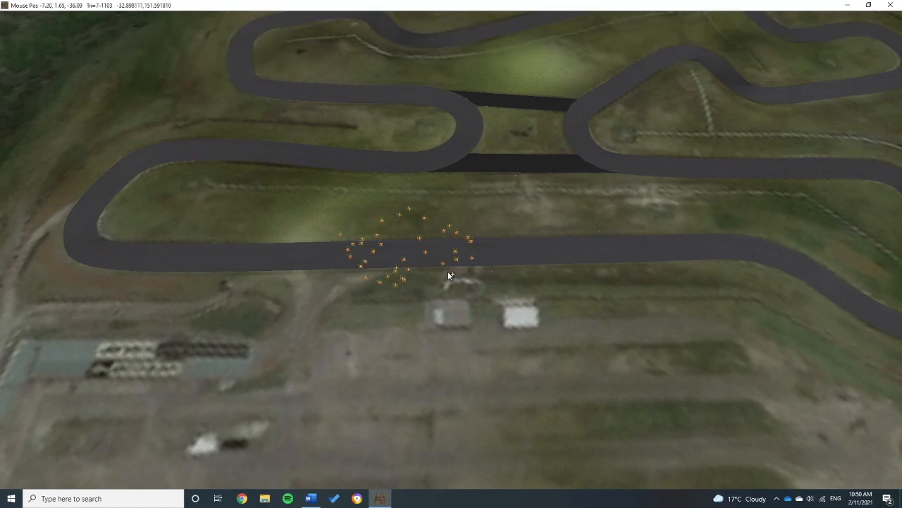
left_click(139, 30)
left_click(161, 101)
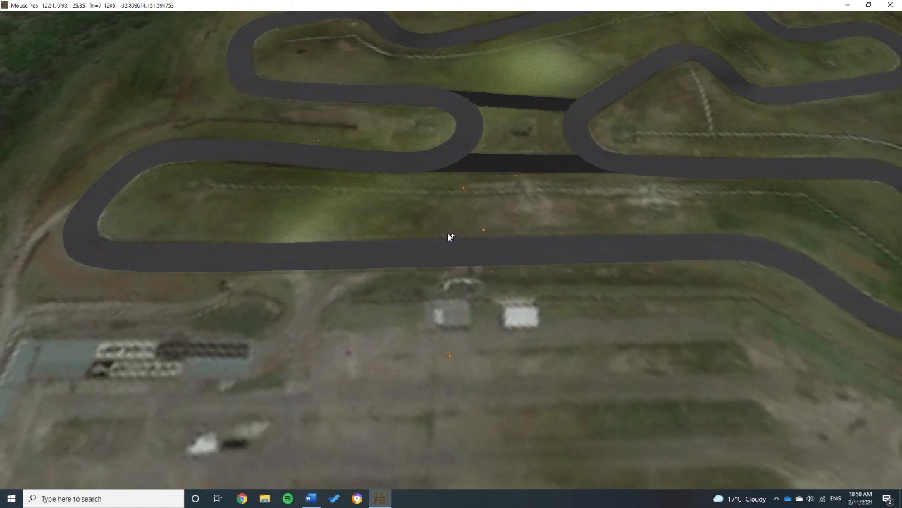
Place a straight line of five orange cones along the main straight with a separation of 20.00.
mouse_move(126, 40)
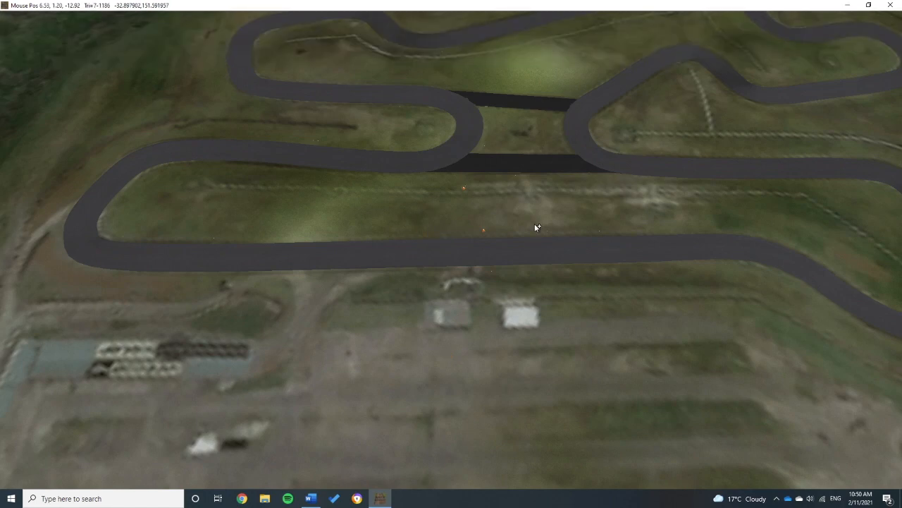
left_click(138, 35)
left_click(158, 72)
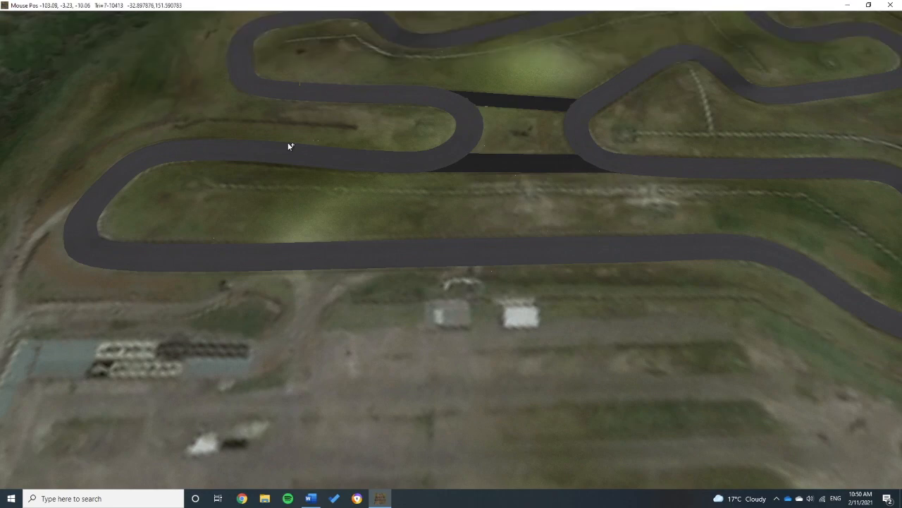
right_click_drag(571, 257, 545, 293)
mouse_move(102, 24)
left_click(141, 33)
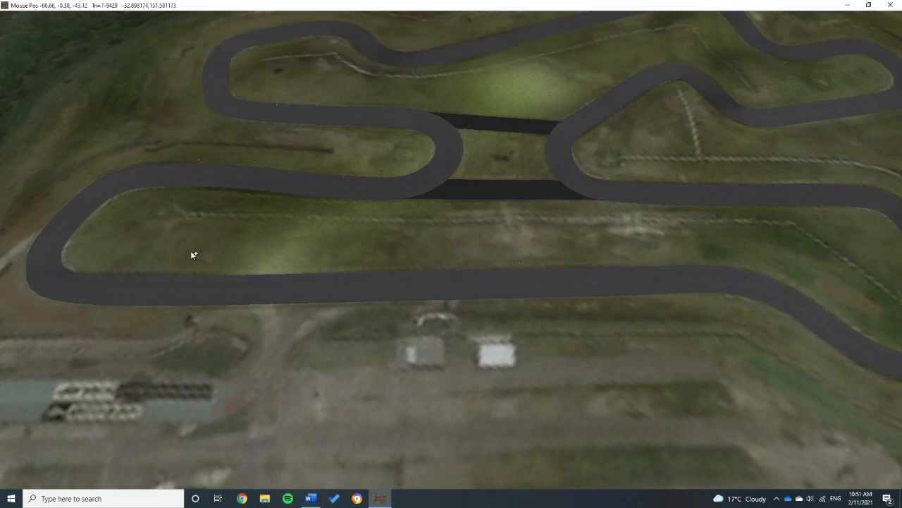
left_click(143, 288)
left_click(263, 285)
left_click(383, 282)
left_click(503, 280)
left_click(623, 280)
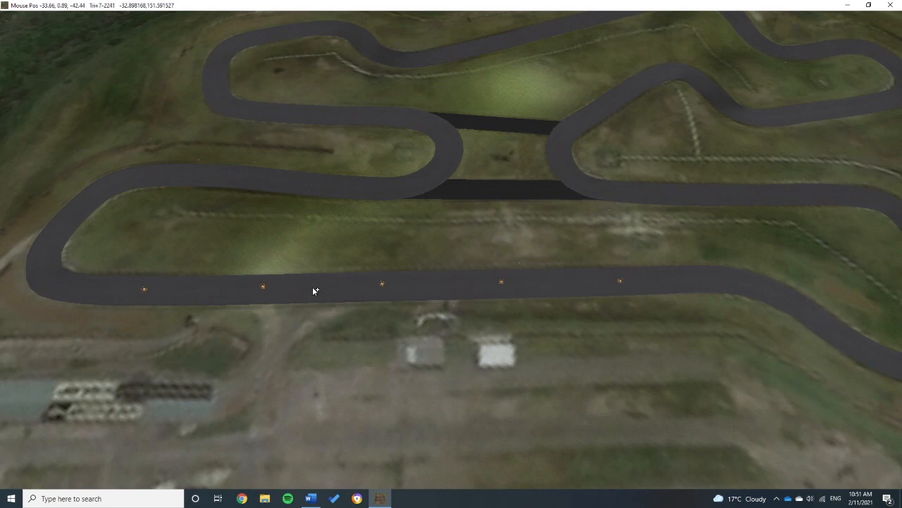
Switch to moving objects and select the cones on the main straight one by one, nudging them slightly.
scroll(350, 292, "up", 4)
right_click_drag(350, 292, 355, 258)
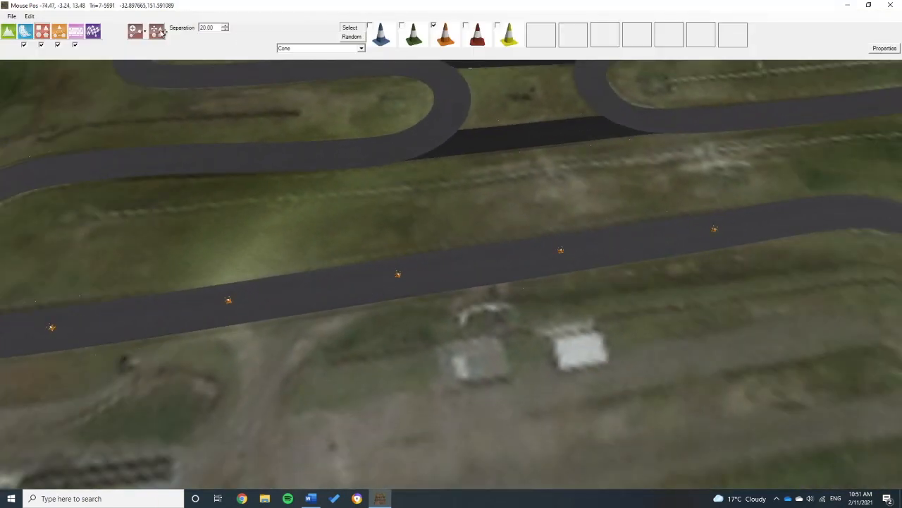
left_click(163, 32)
left_click(52, 327)
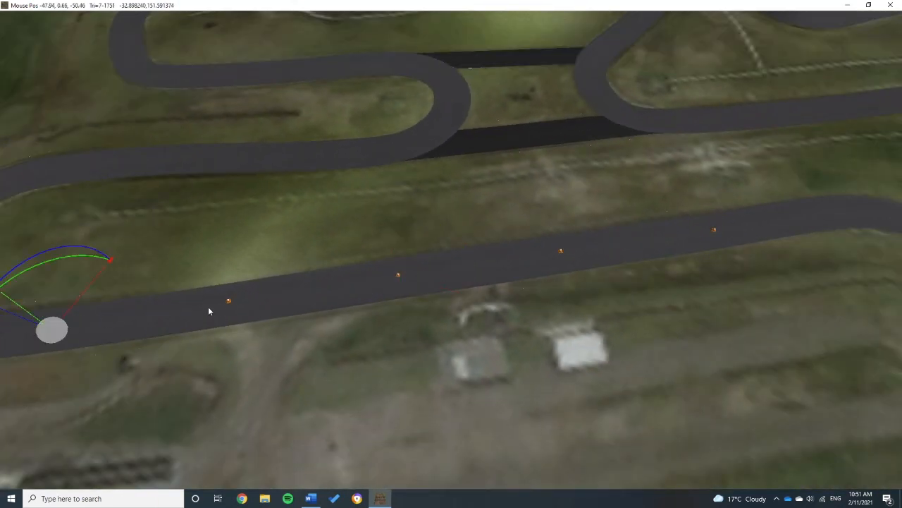
left_click(231, 304)
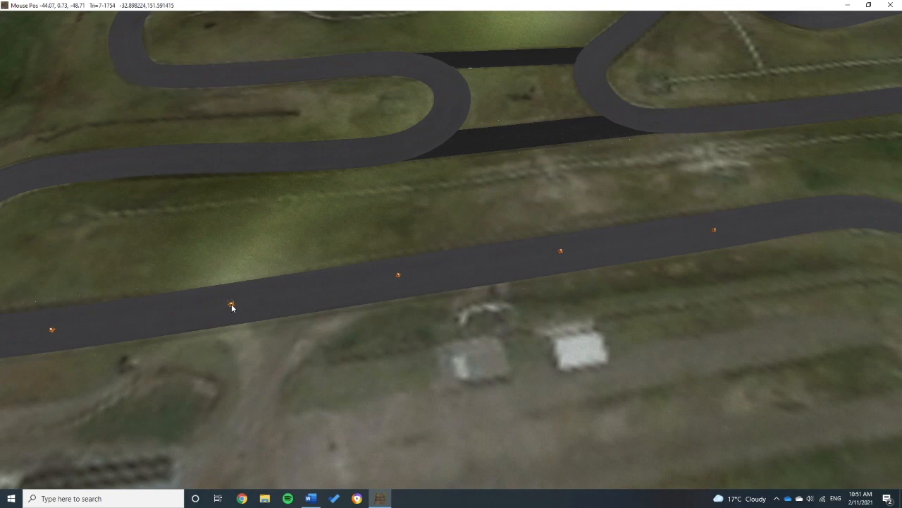
left_click(398, 275)
left_click(562, 252)
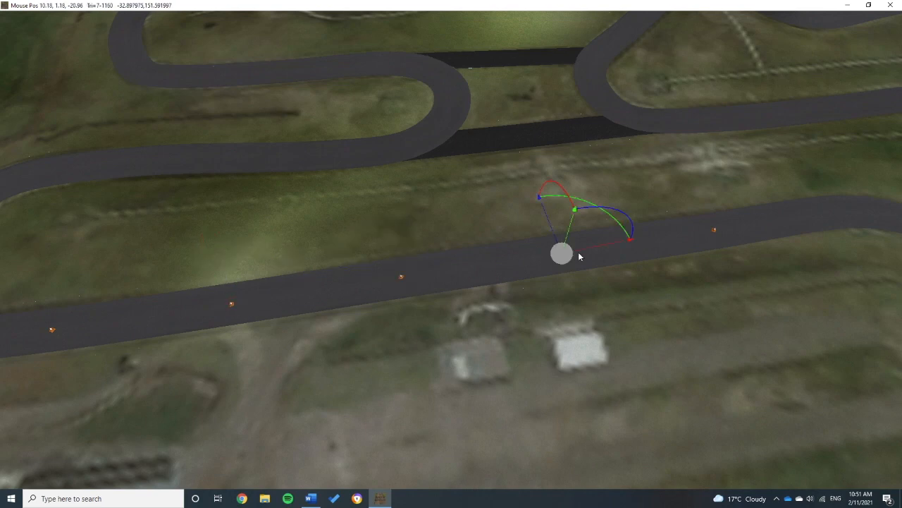
Select the first cone of the line close up and try out its axis handles.
scroll(579, 254, "up", 4)
scroll(673, 184, "down", 2)
scroll(673, 186, "down", 3)
scroll(376, 255, "up", 5)
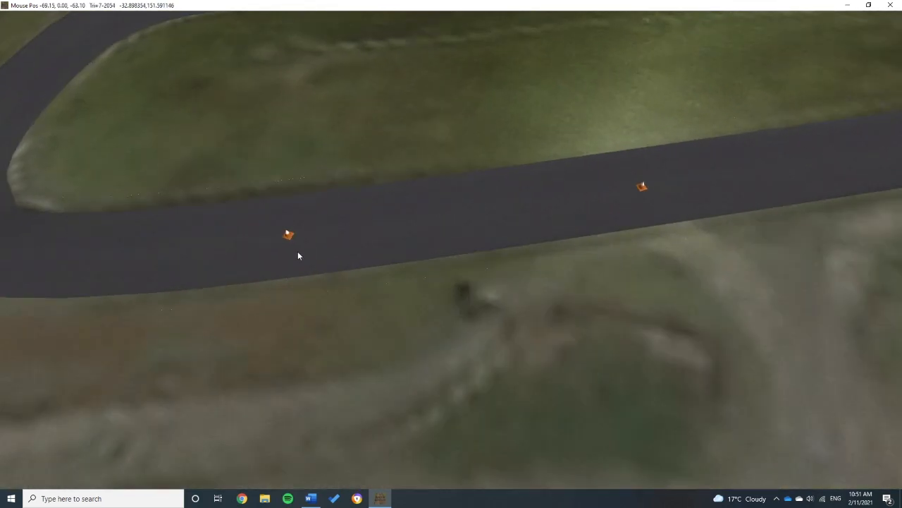
middle_click_drag(298, 255, 435, 277)
scroll(356, 232, "up", 3)
left_click(356, 227)
middle_click_drag(421, 195, 348, 190)
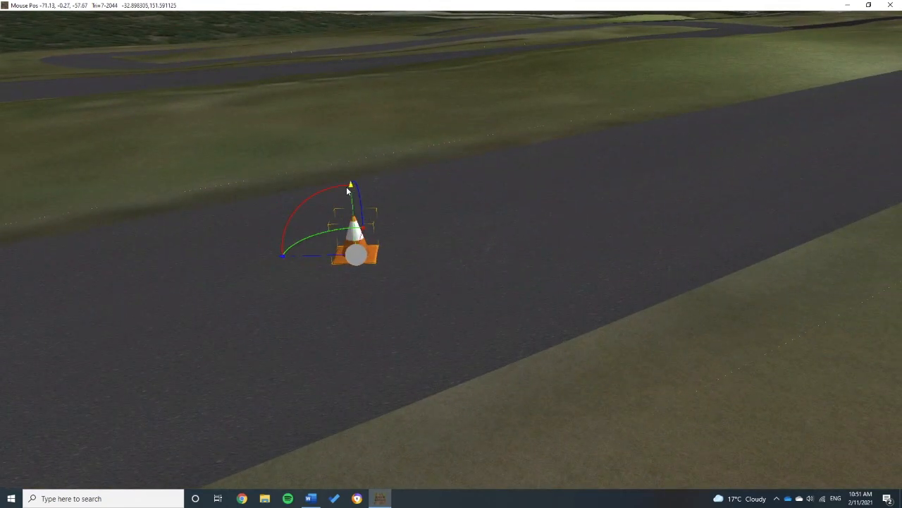
mouse_move(351, 188)
left_mouse_down()
mouse_move(352, 177)
mouse_move(352, 189)
left_mouse_up()
mouse_move(282, 258)
left_mouse_down()
mouse_move(275, 255)
mouse_move(285, 255)
left_mouse_up()
middle_click_drag(410, 250, 440, 256)
mouse_move(440, 248)
left_mouse_down()
mouse_move(430, 252)
mouse_move(445, 244)
mouse_move(447, 258)
left_mouse_up()
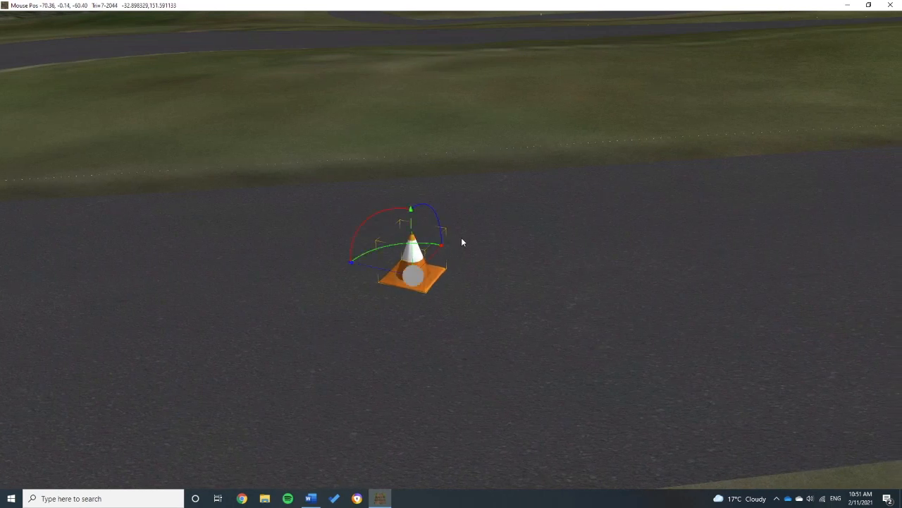
Shift the first cone slightly, try further handle adjustments on it, and undo the trial transformations.
left_click_drag(386, 270, 368, 270)
left_click_drag(420, 256, 396, 240)
left_click_drag(407, 208, 574, 336)
key("ctrl+z")
key("ctrl+z")
key("ctrl+z")
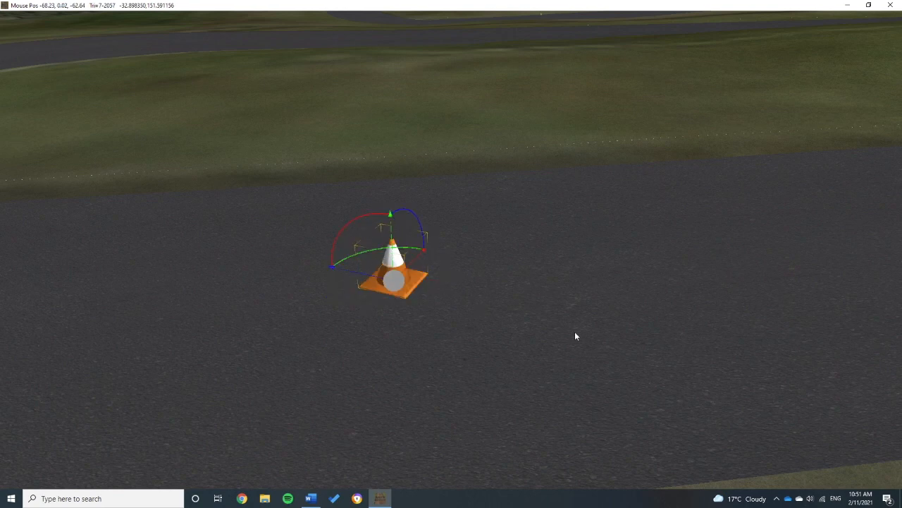
Rotate the first cone about its vertical axis to square it with the direction of the straight.
scroll(510, 295, "down", 4)
right_click_drag(510, 294, 685, 277)
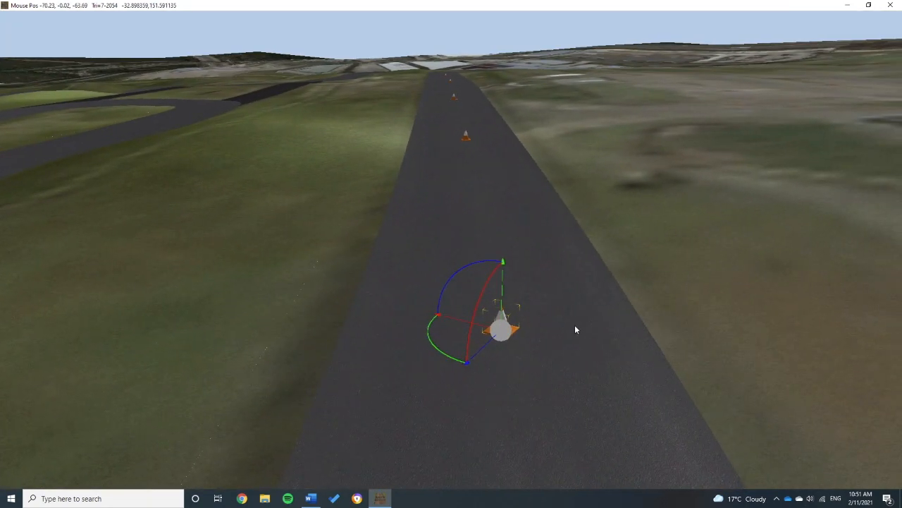
left_click_drag(441, 357, 483, 361)
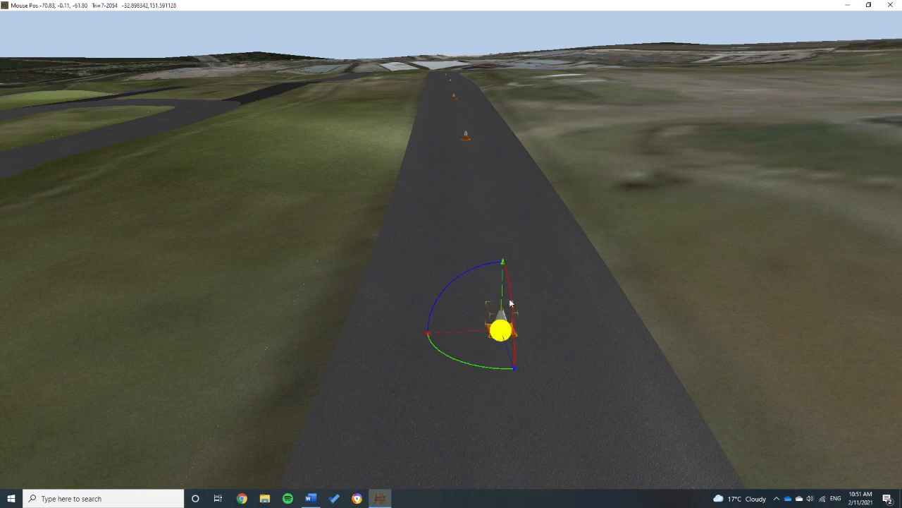
Examine the line of cones along the main straight from above and behind the first cone.
scroll(521, 181, "down", 3)
right_click_drag(520, 181, 479, 242)
scroll(530, 204, "up", 5)
scroll(513, 238, "down", 5)
scroll(479, 246, "down", 1)
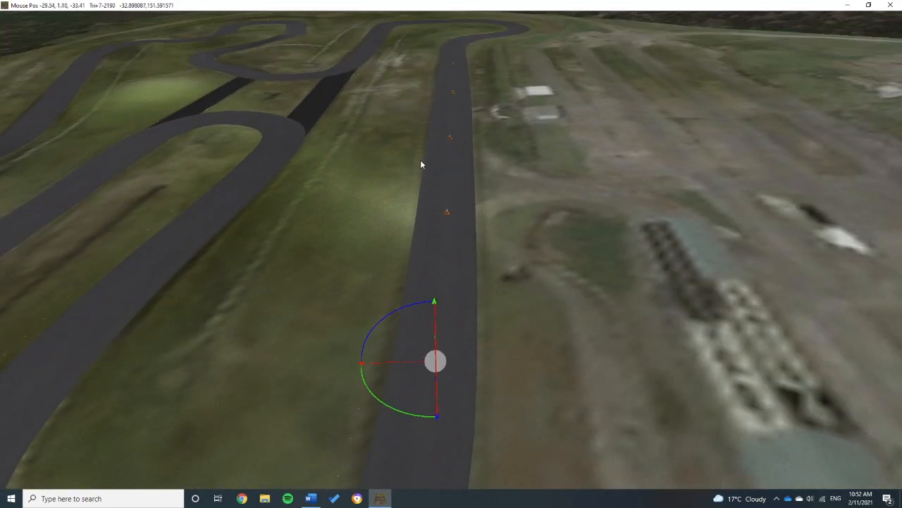
middle_click_drag(431, 150, 423, 167)
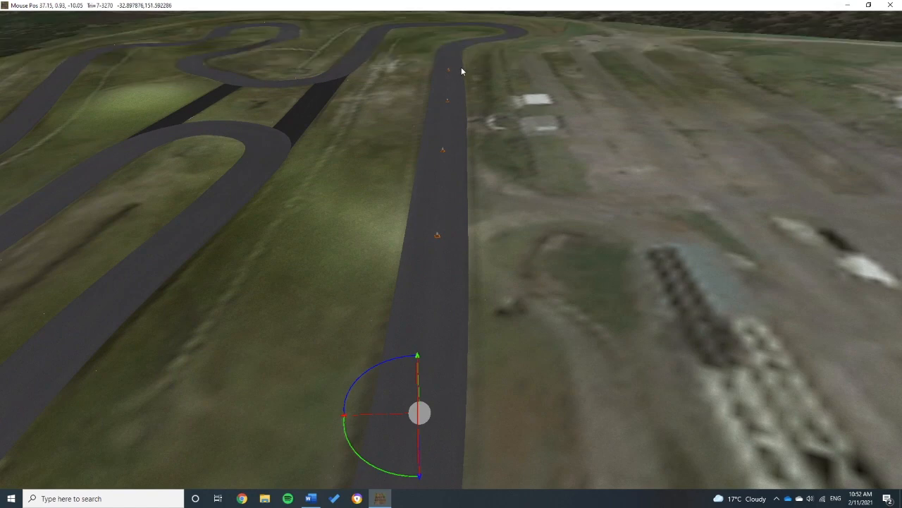
Select the middle cone of the line on the main straight and bring it into close view.
left_click(418, 77)
left_click(442, 150)
scroll(477, 168, "up", 2)
middle_click_drag(453, 193, 436, 276)
right_click_drag(437, 275, 499, 194)
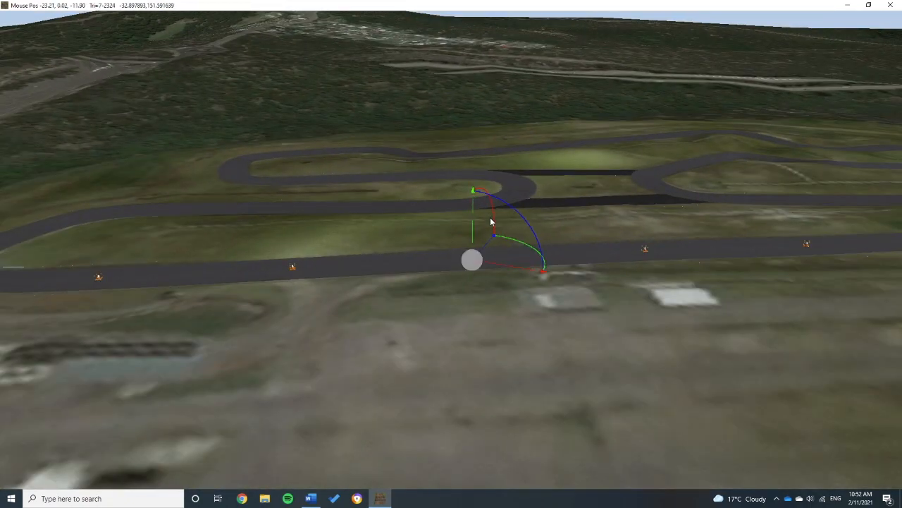
scroll(474, 212, "up", 3)
middle_click_drag(505, 339, 502, 291)
right_click_drag(501, 291, 535, 301)
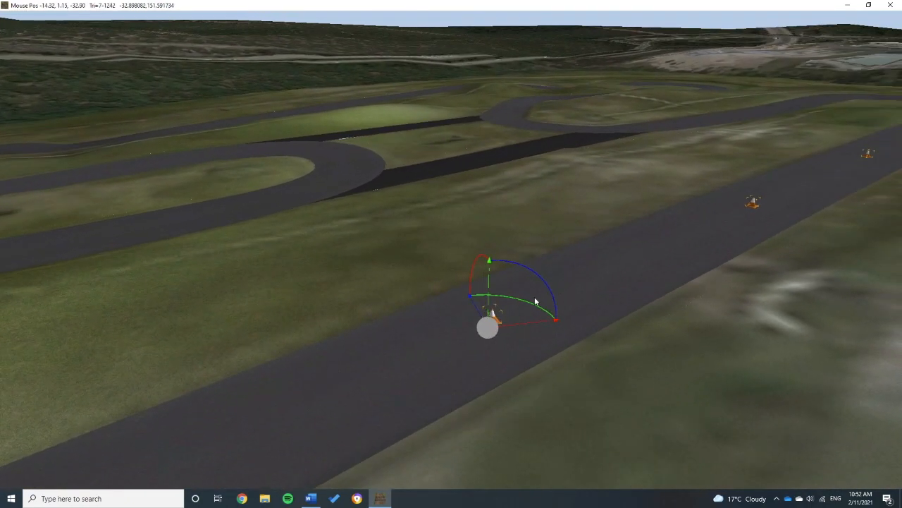
scroll(495, 303, "up", 2)
Try out small adjustments of the selected cones with the vertical and horizontal axis handles.
left_click(484, 282)
left_click_drag(485, 282, 484, 290)
left_click_drag(549, 335, 546, 335)
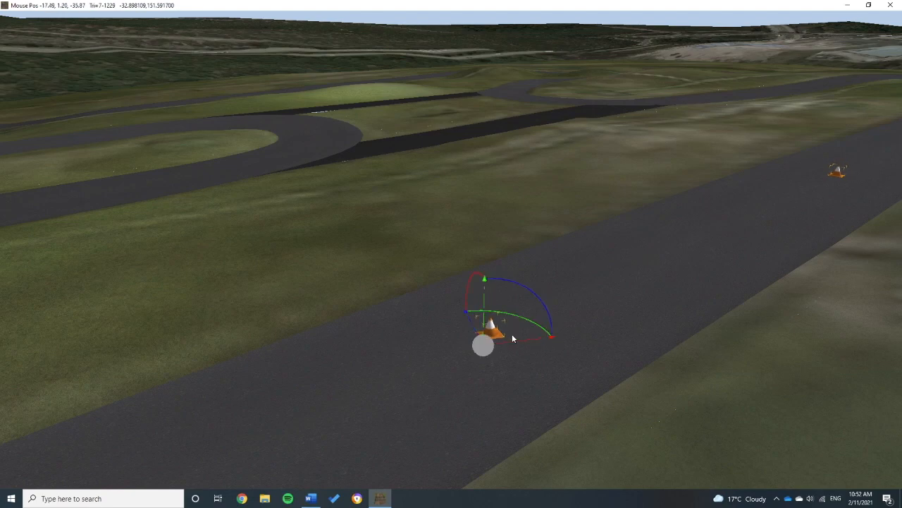
left_click_drag(465, 314, 467, 323)
left_click_drag(549, 335, 540, 335)
left_click_drag(487, 283, 487, 286)
left_click_drag(553, 336, 548, 338)
left_click_drag(465, 311, 465, 314)
Open the object properties of the selected cones and examine their available options.
mouse_move(583, 5)
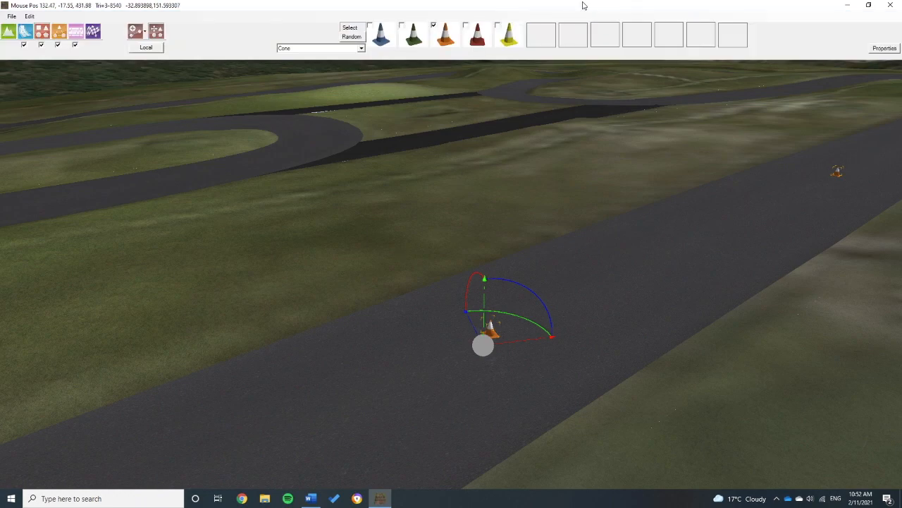
left_click(883, 50)
left_click(816, 64)
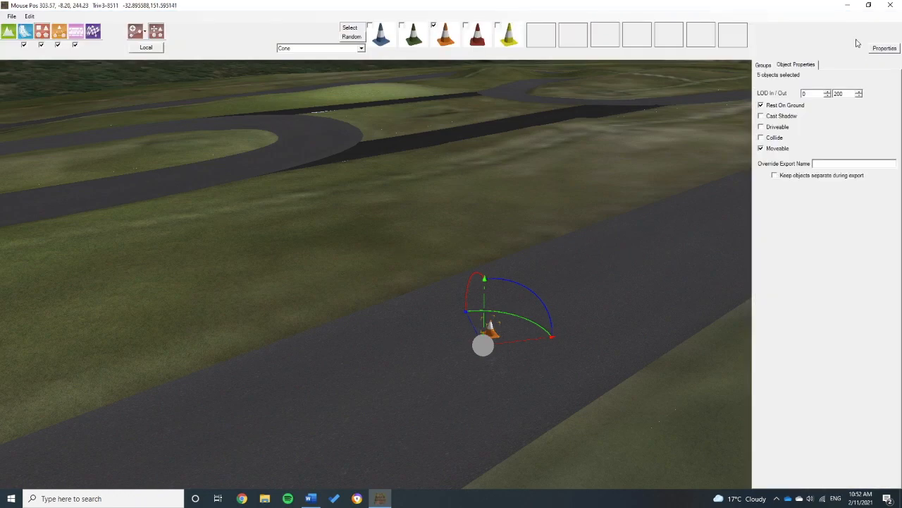
scroll(628, 172, "down", 3)
right_click_drag(629, 172, 633, 213)
scroll(633, 214, "down", 2)
scroll(629, 210, "up", 3)
mouse_move(770, 7)
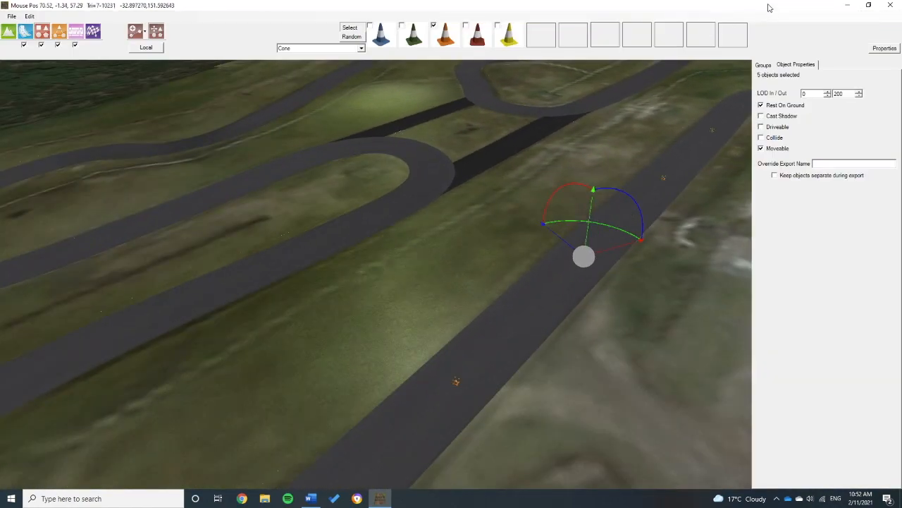
left_click(881, 50)
left_click(882, 49)
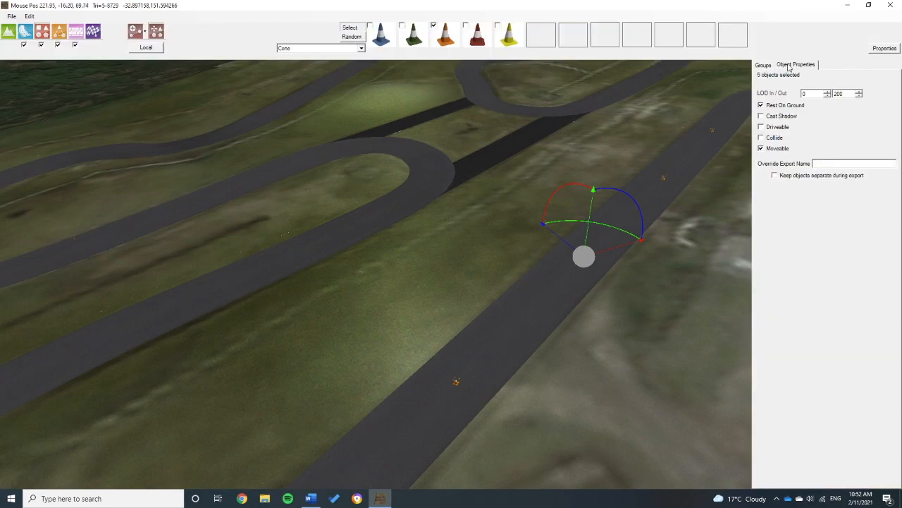
Turn on Cast Shadow and Driveable and turn off Moveable for the selected cones.
left_click(762, 117)
right_click(745, 146)
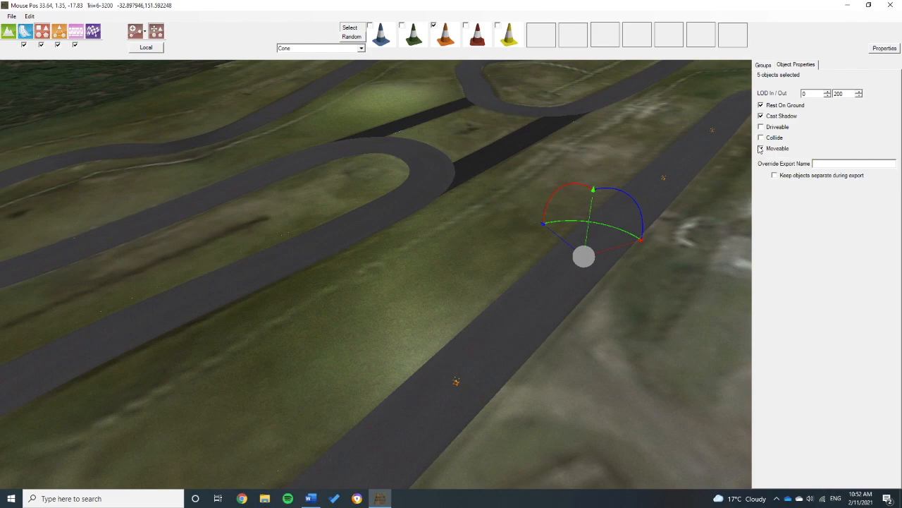
left_click(760, 149)
key("space")
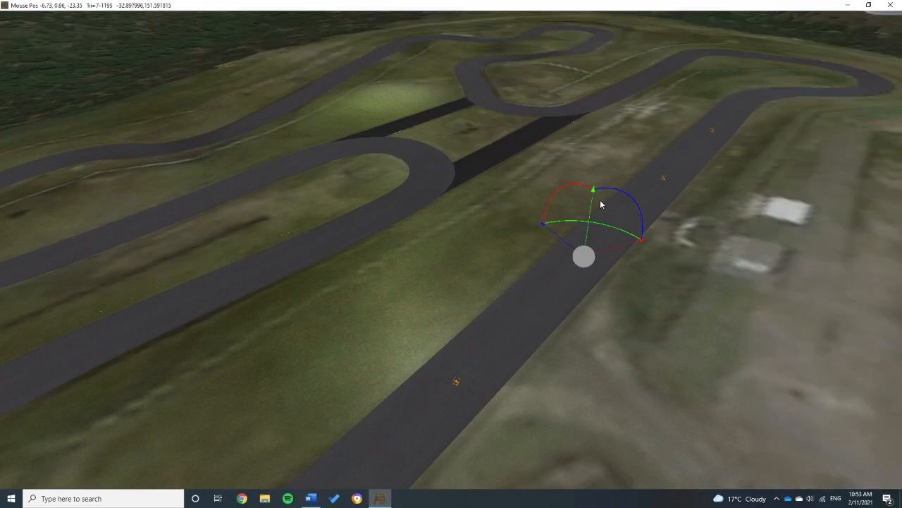
View the straight from its opposite end and switch the add-object tool to placing single objects.
right_click_drag(655, 220, 613, 235)
middle_click_drag(613, 235, 498, 228)
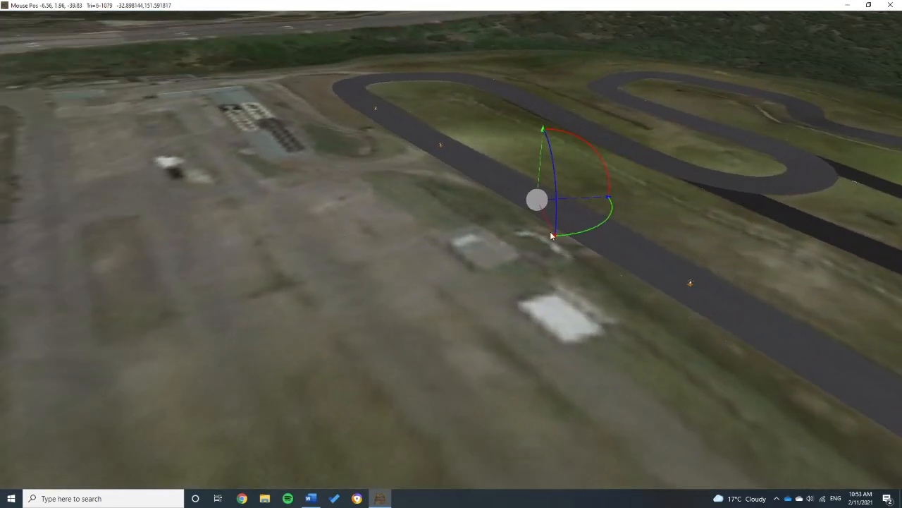
scroll(590, 232, "up", 2)
right_click_drag(645, 255, 523, 248)
middle_click_drag(524, 252, 466, 225)
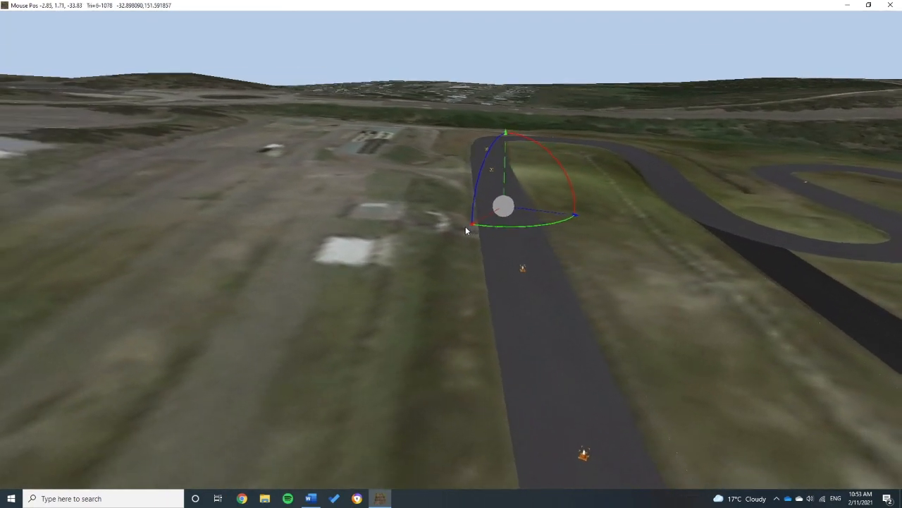
key("space")
left_click(145, 31)
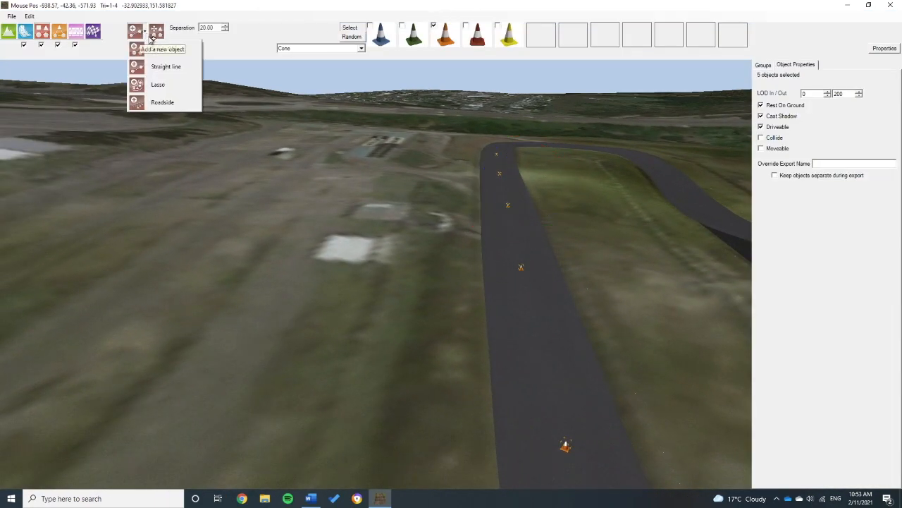
left_click(148, 48)
Place individual orange cones one by one along the main straight, beside the existing line.
key("space")
right_click_drag(484, 292, 445, 295)
scroll(495, 253, "up", 5)
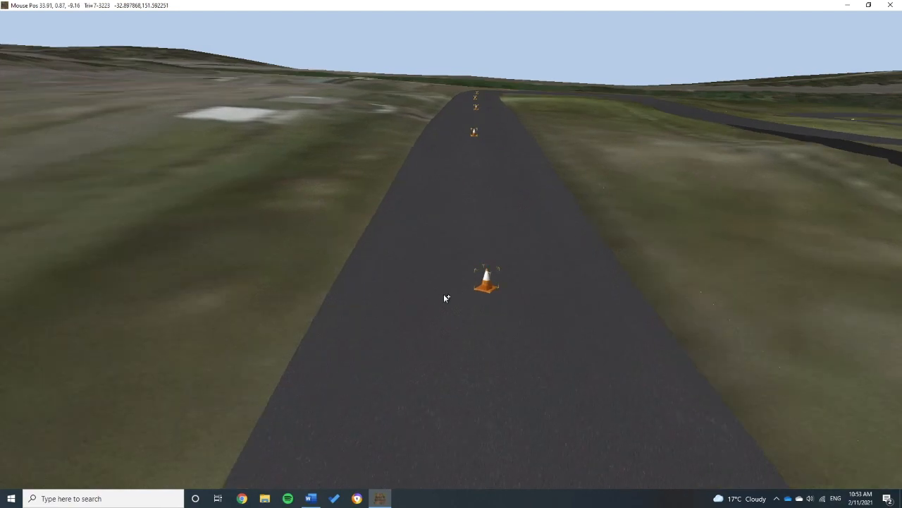
scroll(444, 295, "up", 2)
left_click(451, 292)
scroll(503, 140, "down", 2)
right_click_drag(501, 141, 462, 345)
left_click(450, 181)
right_click_drag(471, 148, 479, 296)
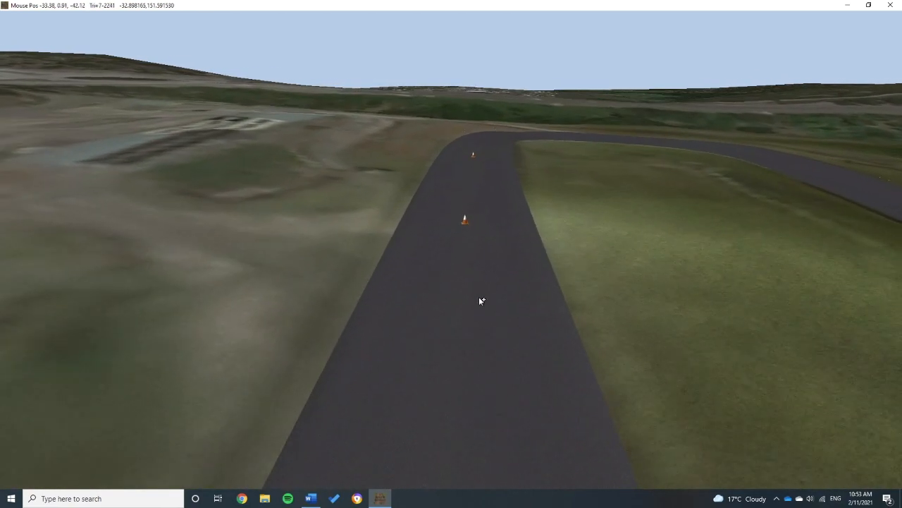
Place a second orange cone beside each of the two existing cones nearest the far bend of the straight.
left_click(480, 224)
left_click(463, 156)
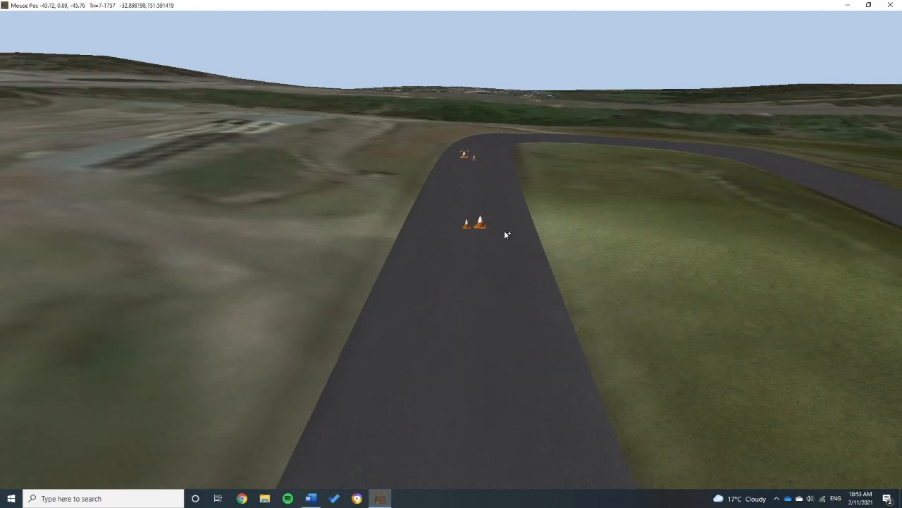
right_click_drag(499, 288, 501, 200)
scroll(498, 219, "up", 2)
Switch from placing objects to editing them and select the left cone of the nearest pair on the straight.
key("space")
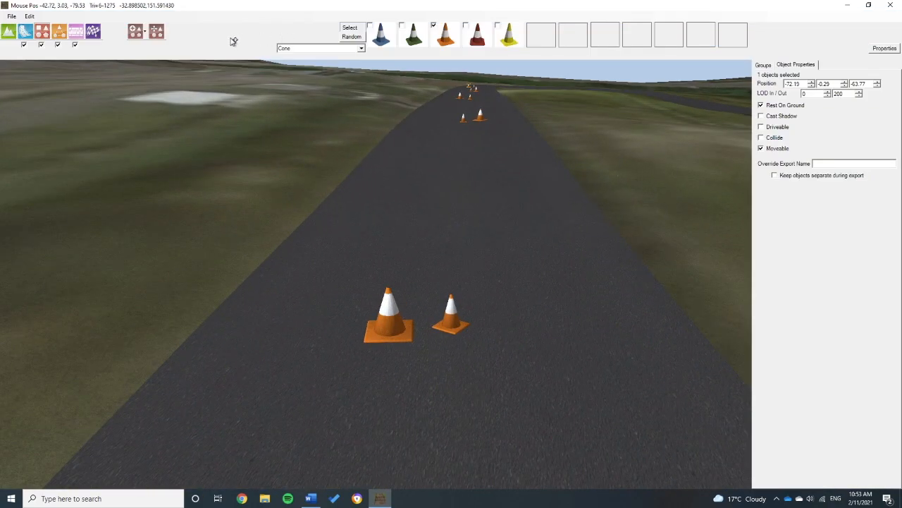
left_click(155, 34)
key("space")
left_click(394, 309)
right_click_drag(404, 307, 445, 284)
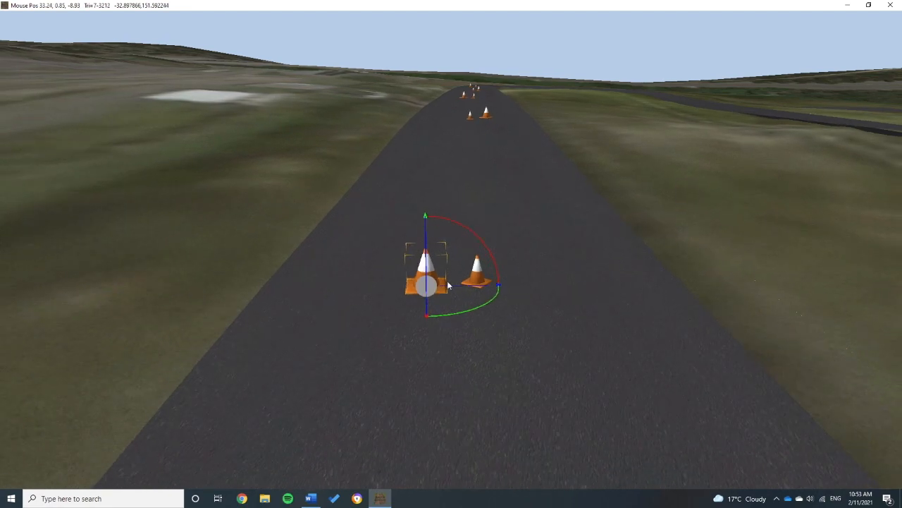
scroll(438, 268, "up", 3)
scroll(438, 268, "down", 3)
middle_click_drag(448, 250, 471, 268)
scroll(471, 267, "down", 2)
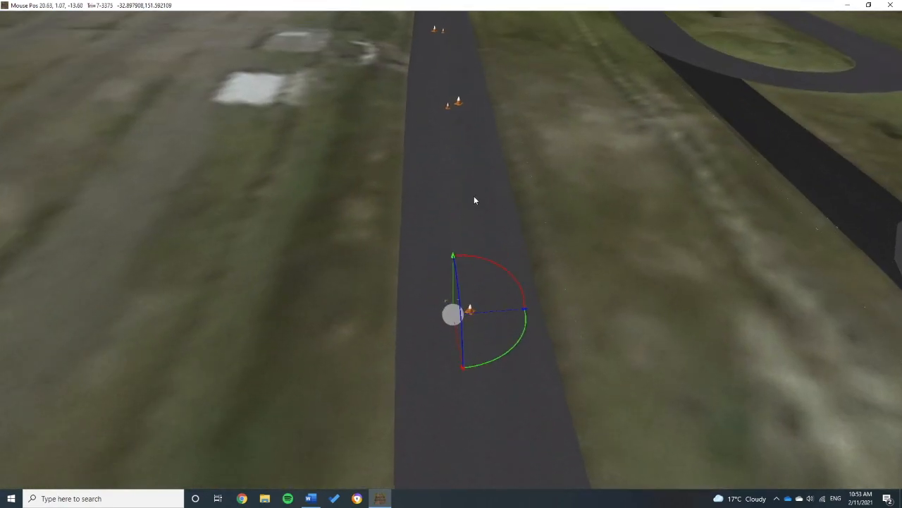
Add one cone from each of the remaining pairs along the straight to the selection.
right_click_drag(473, 194, 481, 222)
scroll(481, 221, "down", 2)
left_click(471, 185)
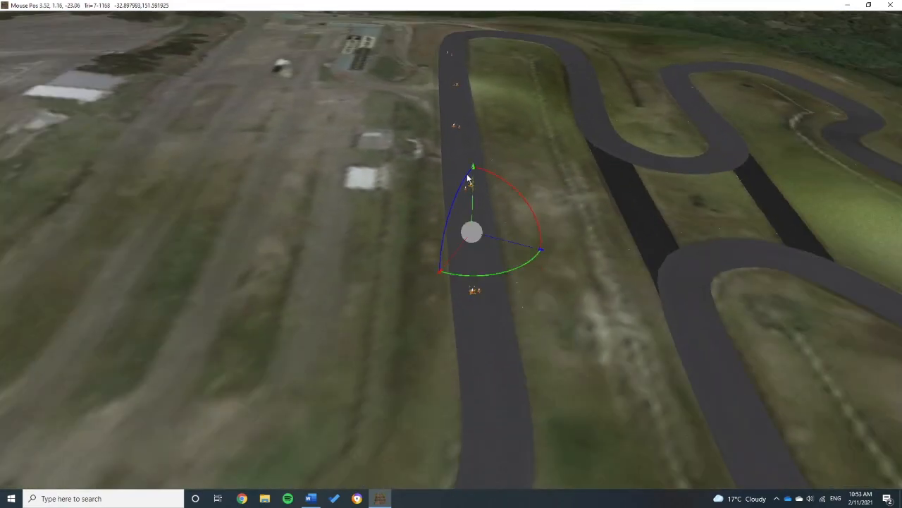
left_click(457, 83, "ctrl")
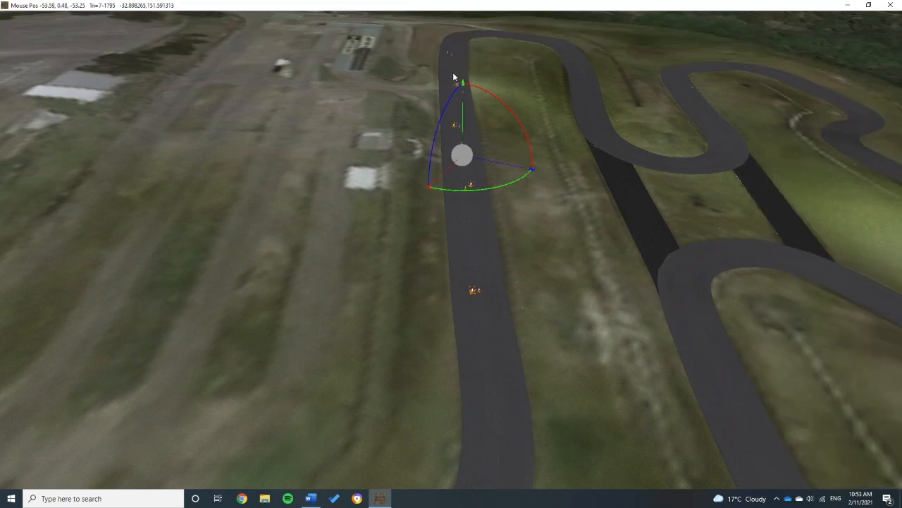
right_click_drag(453, 72, 452, 80)
left_click(449, 74, "ctrl")
scroll(484, 108, "up", 4)
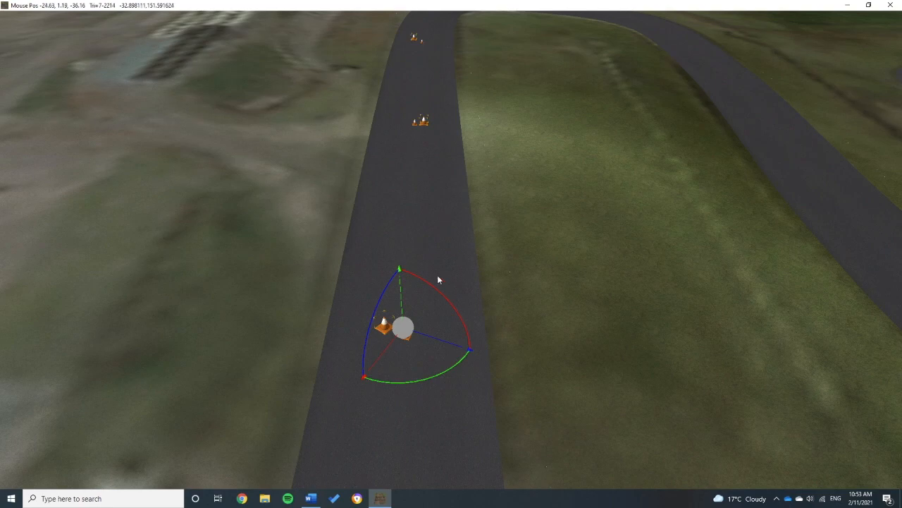
Try to rotate the selected cones together with the rotation gizmo.
middle_click_drag(437, 275, 580, 237)
scroll(402, 324, "up", 4)
left_click_drag(363, 295, 363, 312)
left_click_drag(410, 389, 393, 383)
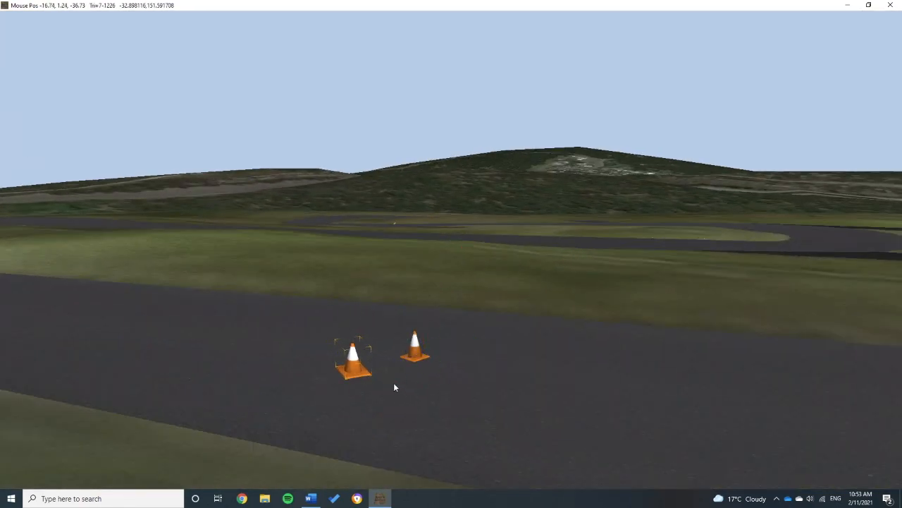
middle_click_drag(400, 382, 441, 392)
left_click_drag(433, 336, 416, 336)
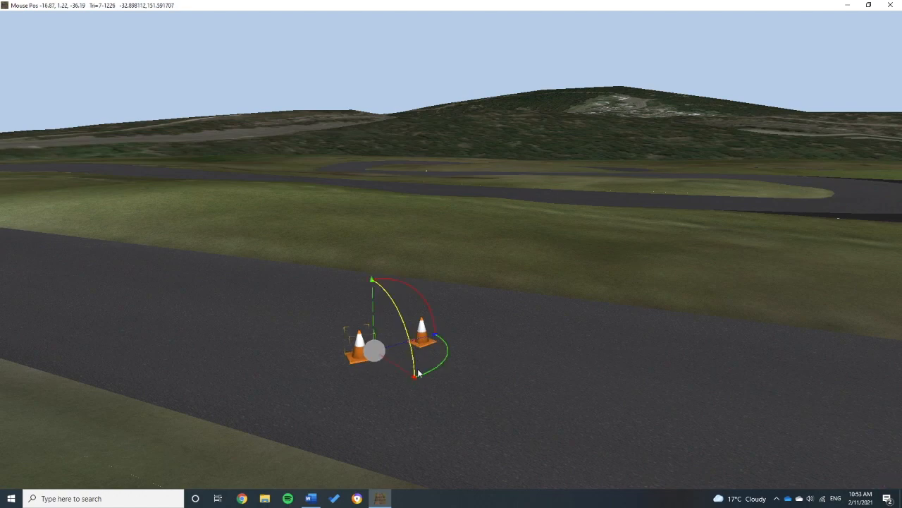
left_click_drag(413, 377, 406, 372)
middle_click_drag(406, 372, 401, 310)
scroll(345, 356, "down", 5)
scroll(425, 411, "up", 3)
middle_click_drag(424, 414, 406, 377)
Select only the left cone of the nearest pair and rotate it onto its side.
left_click(404, 401)
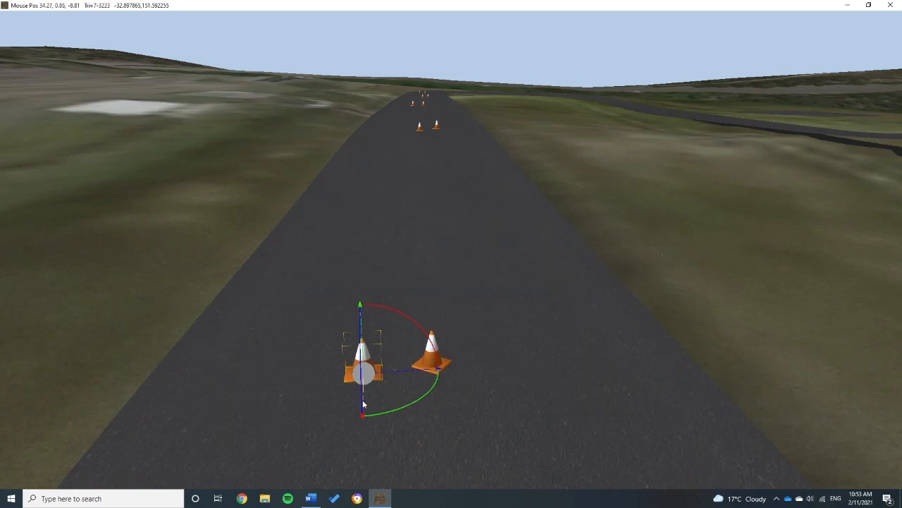
left_click_drag(350, 378, 366, 367)
left_click_drag(414, 305, 487, 440)
scroll(408, 402, "up", 3)
right_click_drag(425, 392, 440, 383)
middle_click_drag(440, 384, 365, 381)
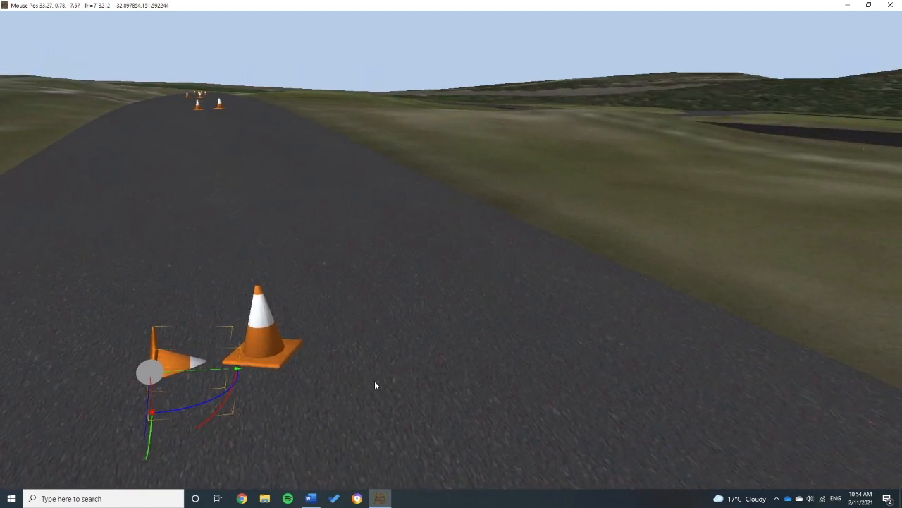
Adjust the lying cone's position and tilt so its tip slopes down onto the road beside the upright cone.
right_click_drag(364, 382, 380, 367)
left_click_drag(360, 364, 368, 333)
left_click_drag(406, 306, 387, 305)
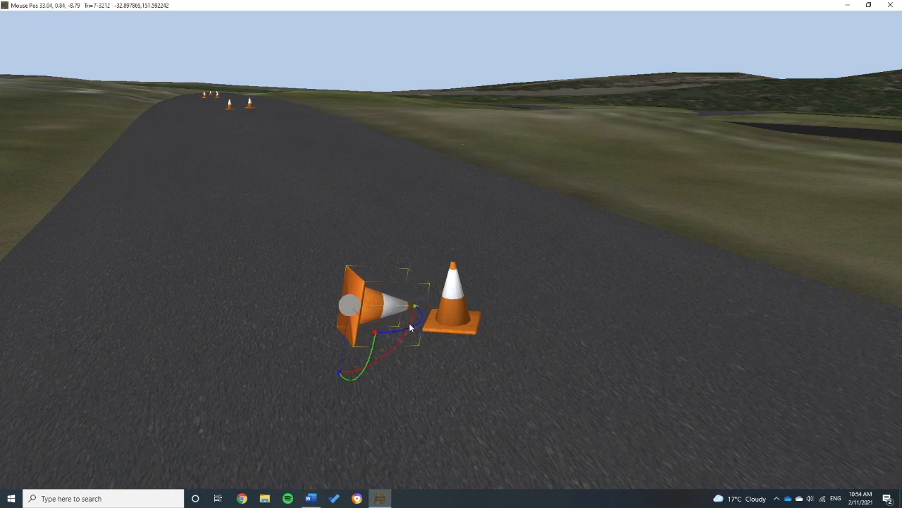
left_click_drag(401, 339, 396, 343)
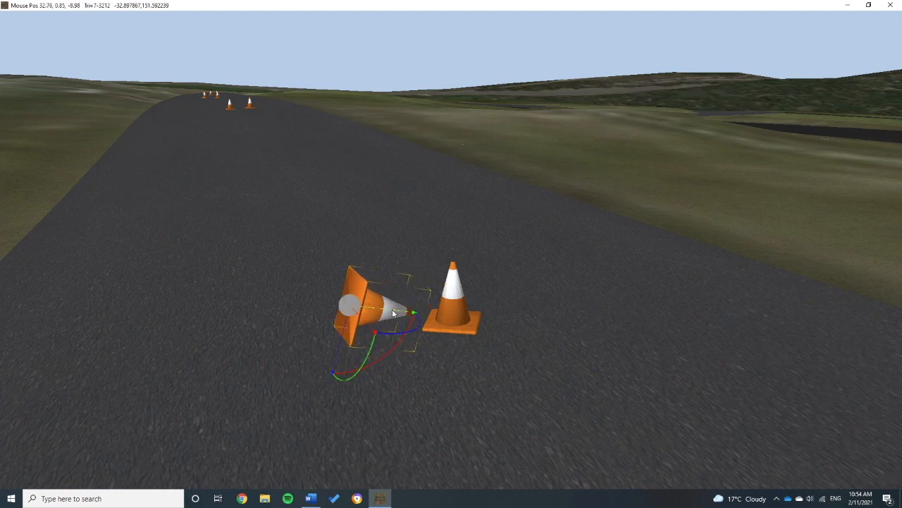
left_click_drag(340, 351, 391, 360)
left_click_drag(369, 329, 381, 326)
Turn the upright cone of the nearest pair slightly about its vertical axis.
scroll(404, 351, "up", 5)
right_click_drag(404, 350, 377, 347)
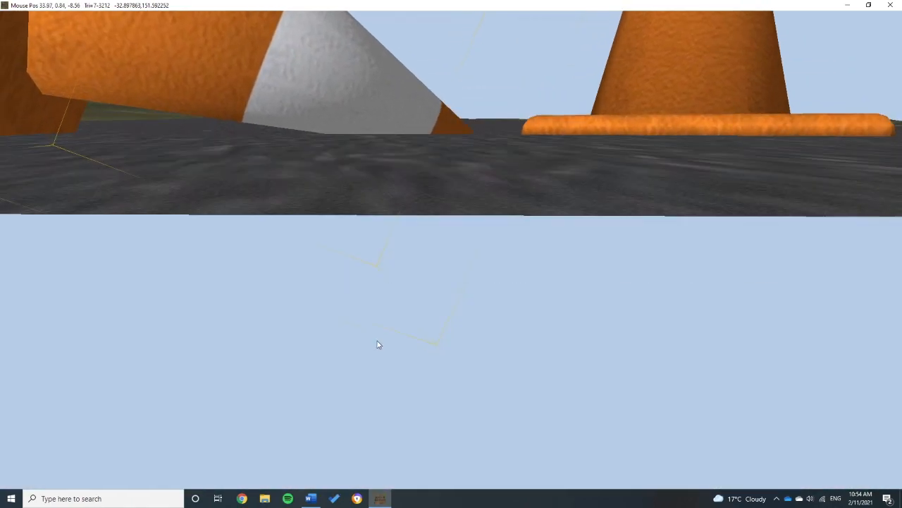
scroll(377, 347, "down", 5)
scroll(378, 347, "up", 5)
scroll(377, 347, "down", 5)
scroll(379, 350, "down", 3)
left_click(432, 310)
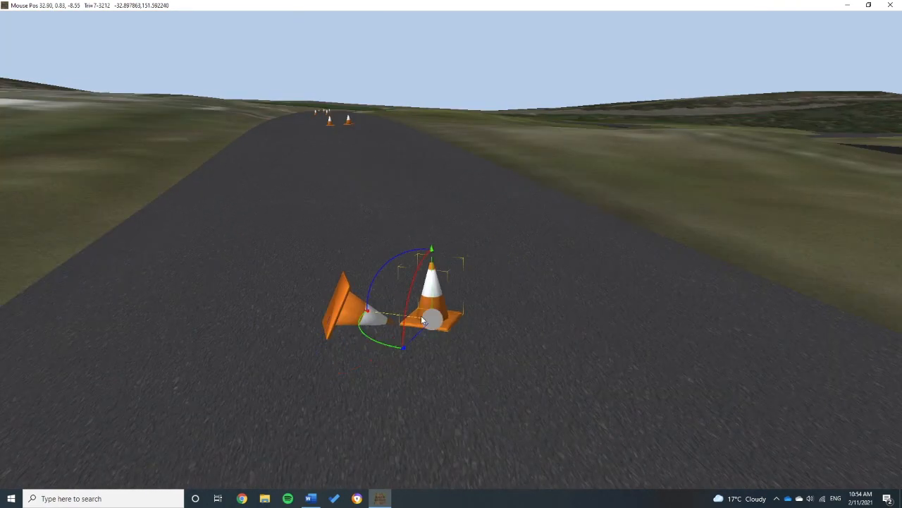
left_click_drag(379, 339, 420, 350)
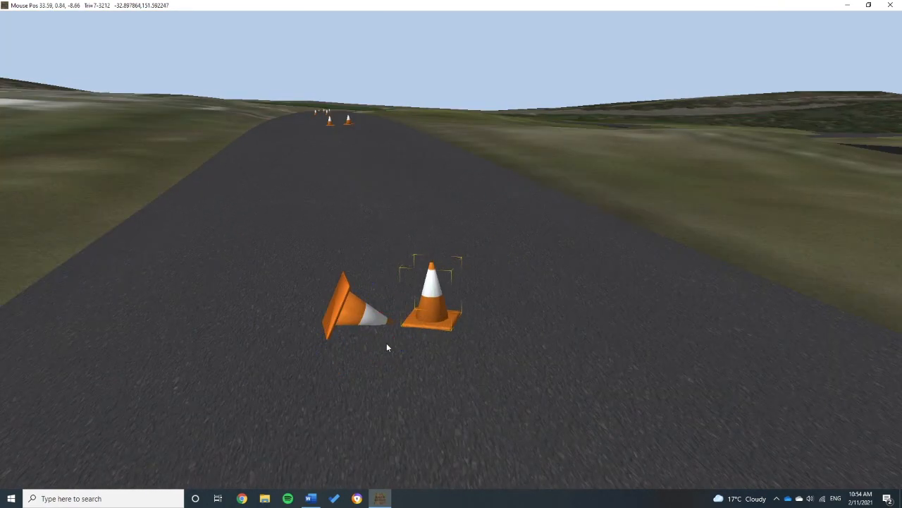
Tip the right cone of the second pair over so it lies on the road.
scroll(424, 288, "down", 3)
middle_click_drag(362, 177, 358, 279)
scroll(358, 279, "down", 3)
right_click_drag(358, 279, 345, 329)
scroll(346, 328, "down", 3)
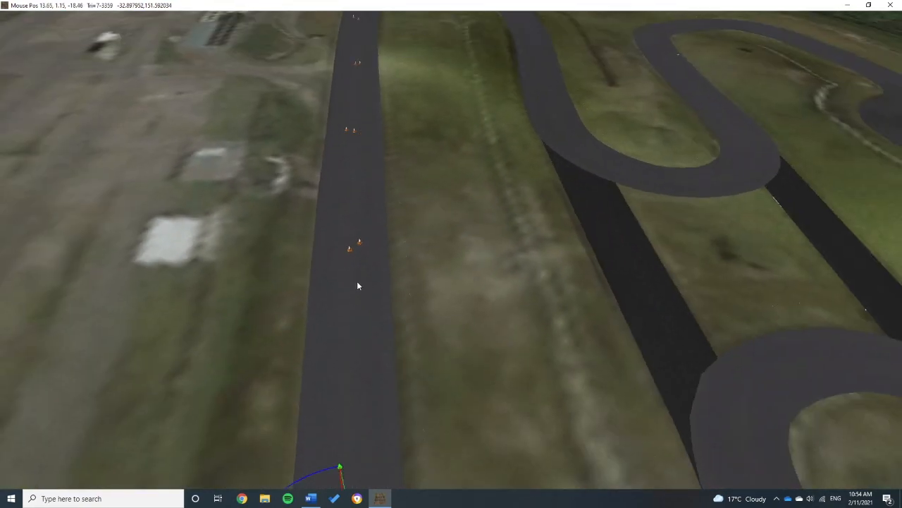
middle_click_drag(354, 289, 358, 254)
scroll(369, 212, "up", 5)
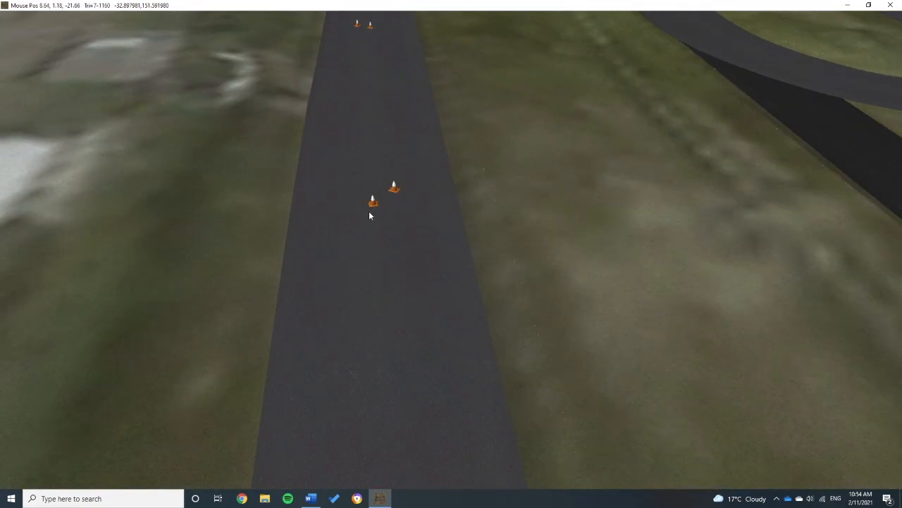
scroll(369, 212, "up", 4)
scroll(408, 193, "up", 3)
left_click(406, 200)
left_click_drag(364, 186, 345, 224)
Tip the left cone of the third pair over so it lies on the road.
scroll(357, 141, "down", 5)
middle_click_drag(357, 67, 360, 211)
scroll(370, 274, "up", 5)
left_click(372, 282)
left_click_drag(435, 317, 406, 315)
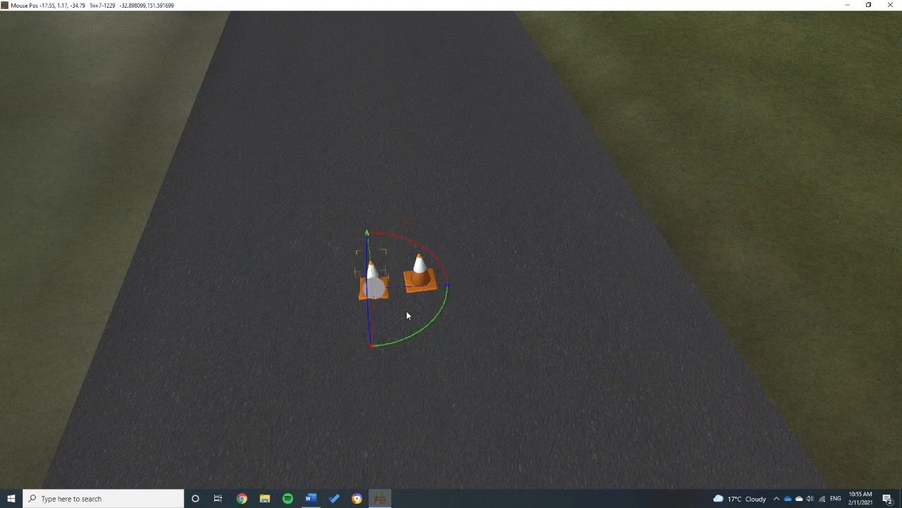
scroll(407, 314, "up", 4)
left_click_drag(388, 243, 406, 270)
Tip over one cone in each of the last two pairs near the far end of the straight.
scroll(487, 177, "down", 5)
scroll(487, 178, "up", 5)
left_click(534, 234)
scroll(487, 239, "down", 8)
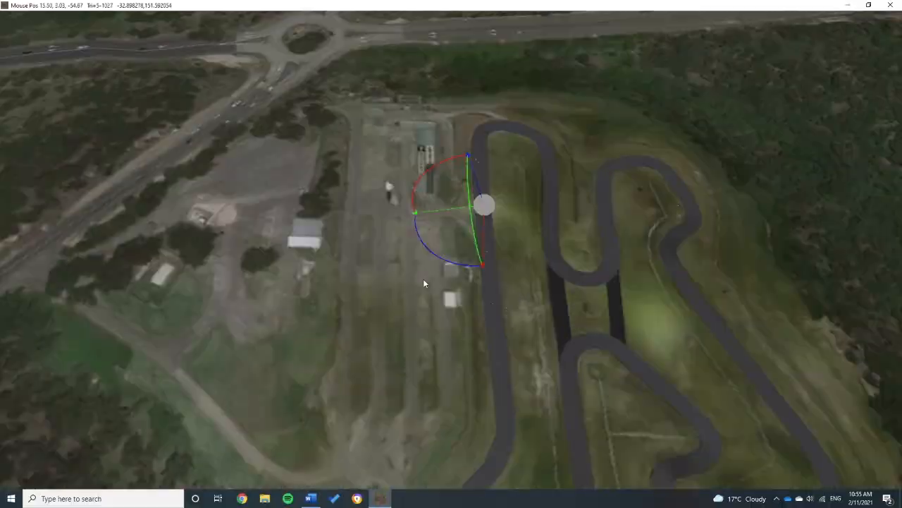
scroll(423, 278, "up", 8)
scroll(477, 223, "up", 4)
scroll(499, 225, "down", 6)
left_click_drag(475, 280, 589, 341)
left_click_drag(606, 423, 523, 333)
scroll(557, 339, "up", 5)
left_click_drag(451, 296, 339, 253)
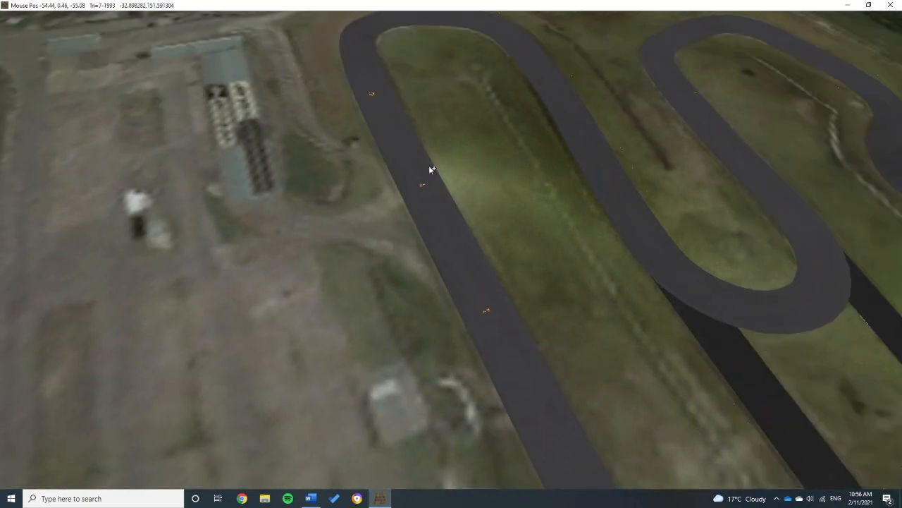
Examine the pairs of upright and lying cones along the straight from above and from track level.
left_click_drag(428, 167, 711, 329)
scroll(660, 300, "down", 4)
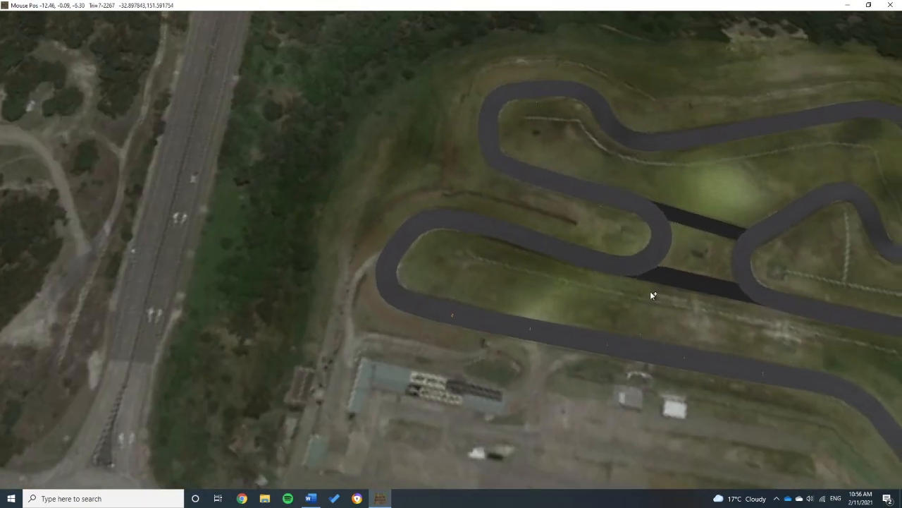
scroll(620, 345, "up", 5)
middle_click_drag(619, 352, 525, 331)
right_click_drag(526, 332, 466, 224)
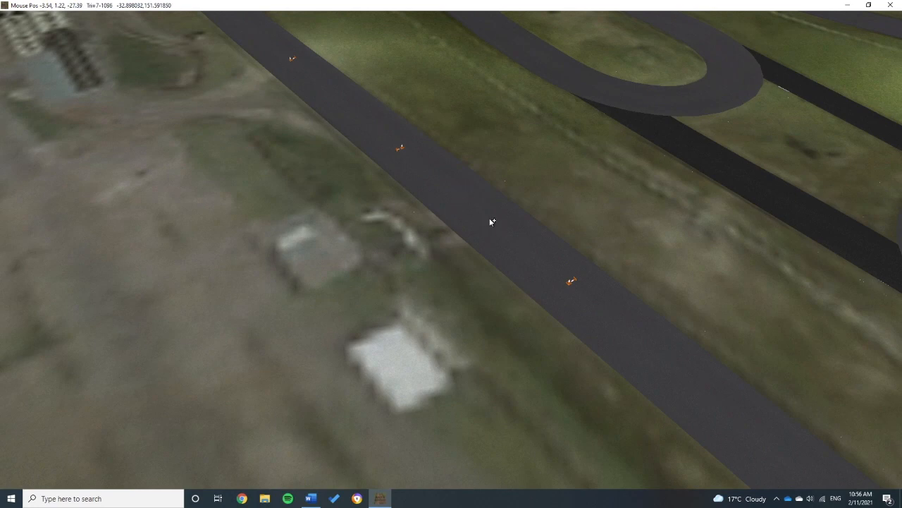
scroll(490, 220, "down", 3)
right_click_drag(582, 284, 451, 207)
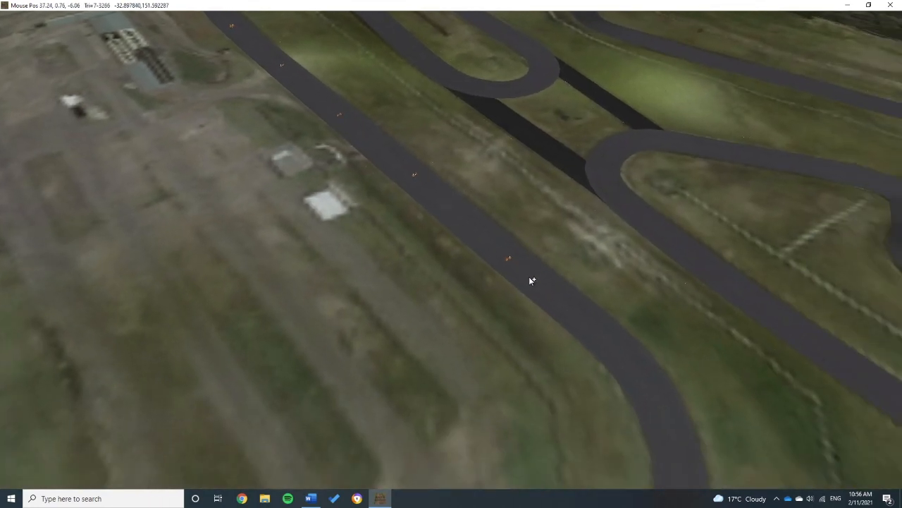
scroll(529, 276, "up", 6)
middle_click_drag(501, 244, 396, 168)
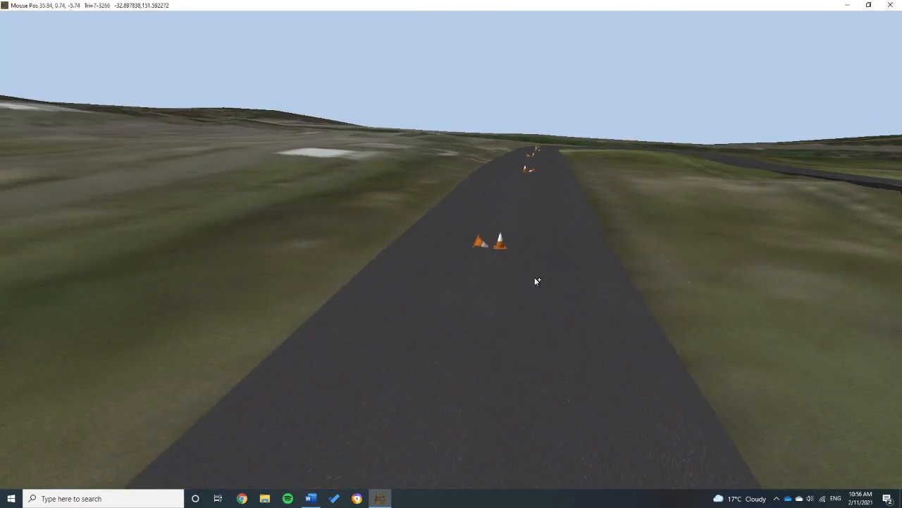
scroll(548, 153, "down", 3)
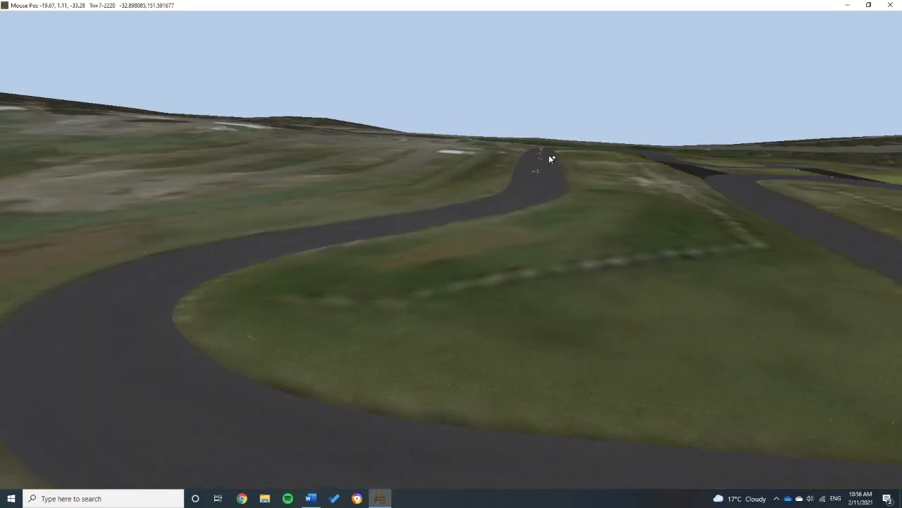
right_click_drag(548, 155, 552, 248)
middle_click_drag(552, 248, 568, 273)
scroll(567, 274, "down", 3)
right_click_drag(556, 272, 557, 359)
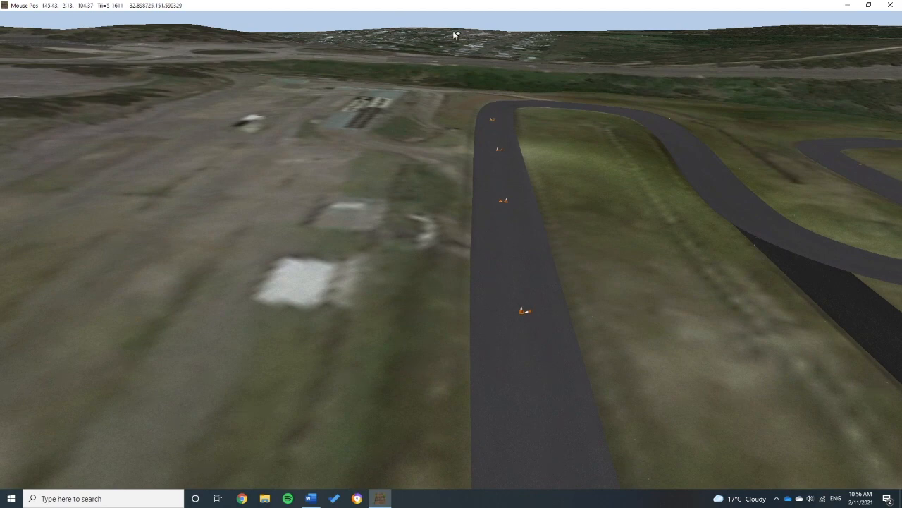
Show the selected cone's object properties and examine its position fields.
key("Tab")
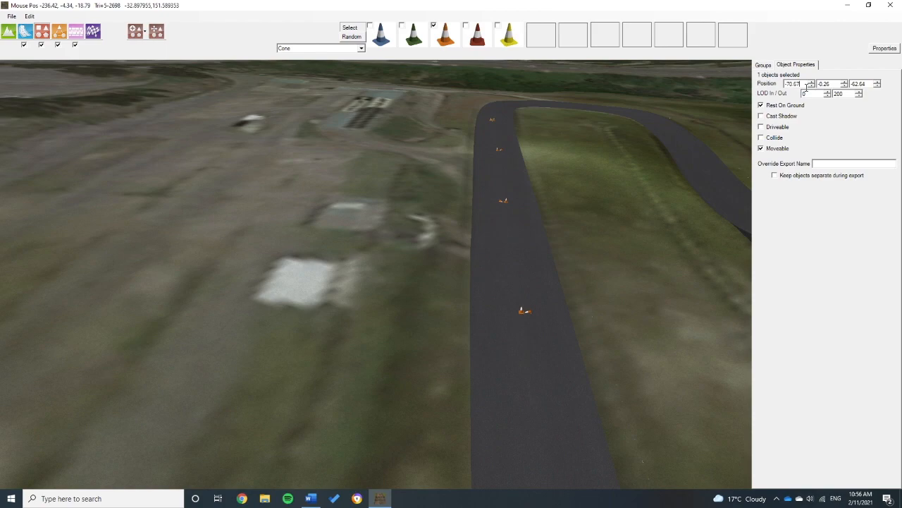
type("-")
left_click(845, 82)
left_click(845, 81)
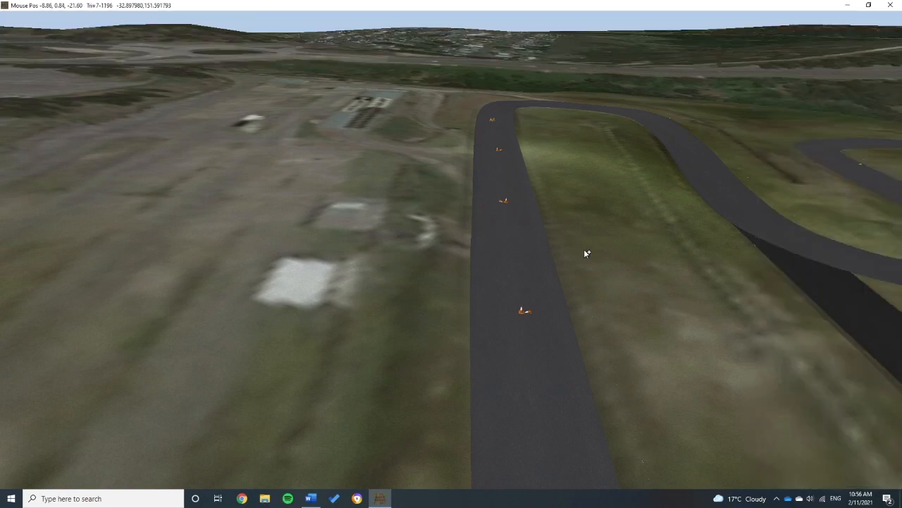
Change the object library category from Cone to Tree and choose the bright green leafy tree.
scroll(585, 250, "down", 2)
right_click_drag(585, 249, 544, 198)
scroll(536, 196, "down", 2)
middle_click_drag(535, 195, 676, 286)
middle_click_drag(675, 238, 564, 264)
scroll(725, 282, "down", 2)
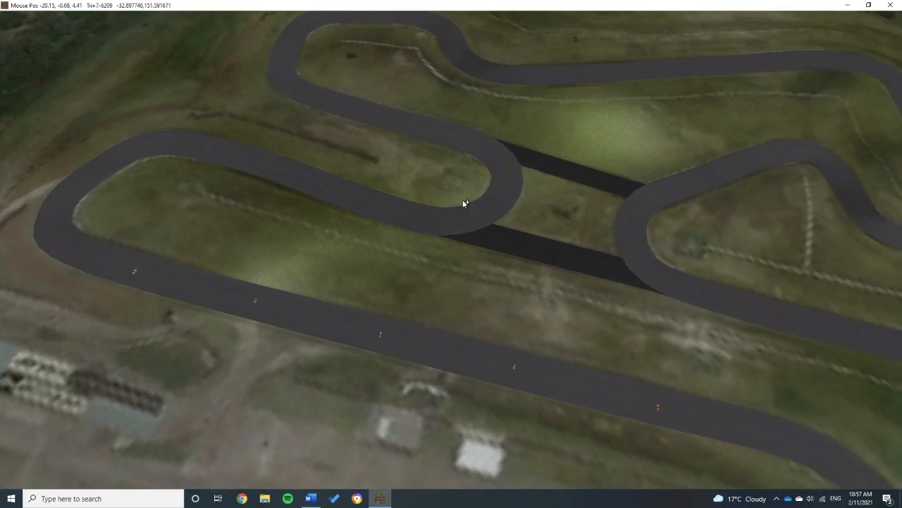
key("space")
left_click(315, 50)
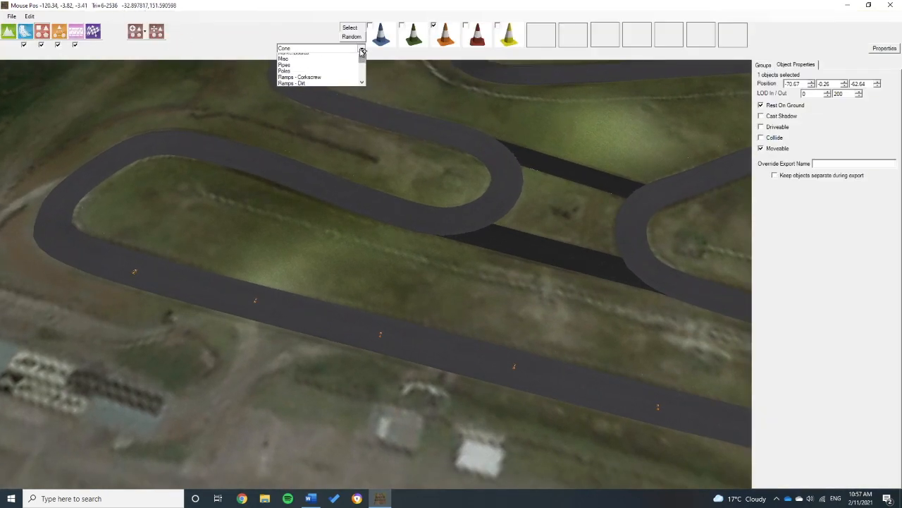
scroll(310, 78, "down", 5)
scroll(308, 83, "down", 1)
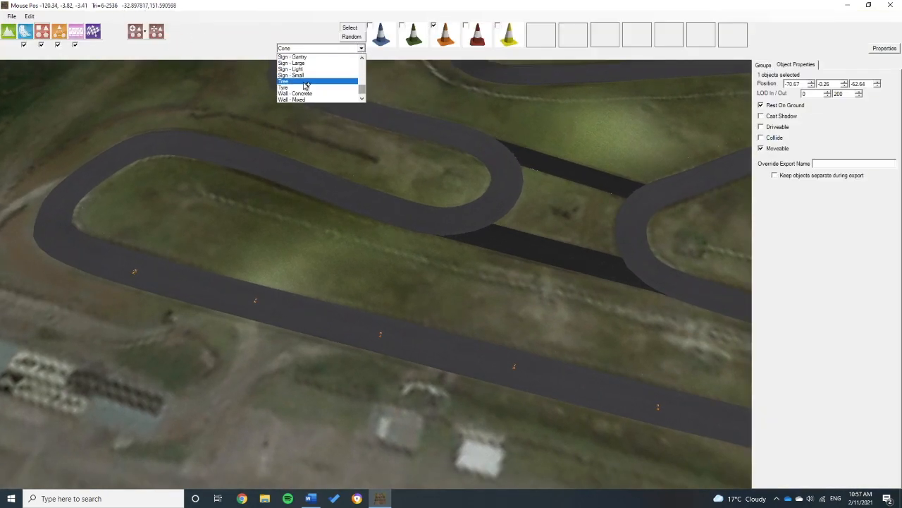
left_click(306, 85)
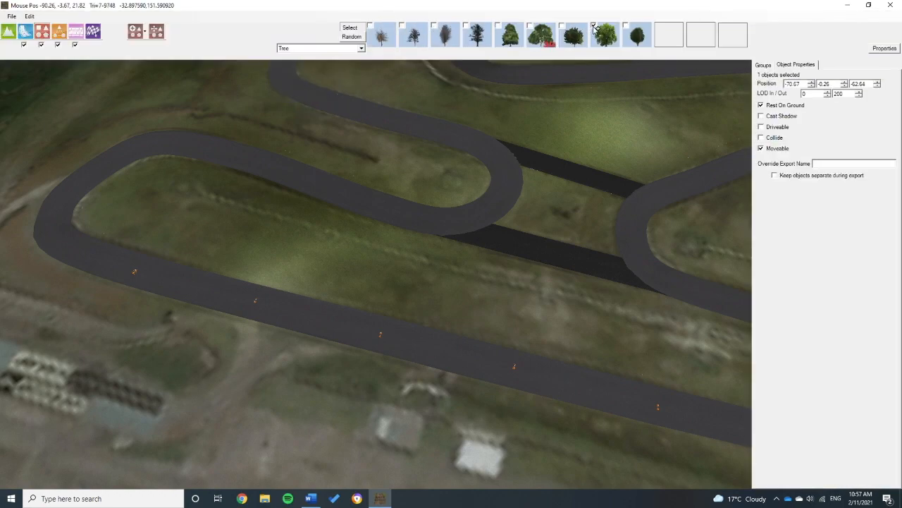
Fill the wooded area behind and beside the circuit with the chosen tree at density 25, keeping the trees off the road.
scroll(597, 121, "down", 8)
middle_click_drag(557, 198, 557, 220)
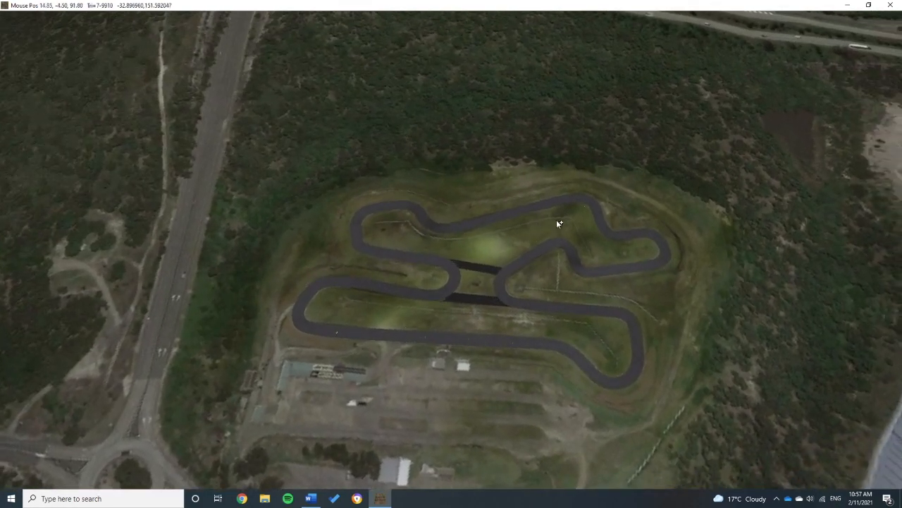
middle_click_drag(572, 179, 480, 209)
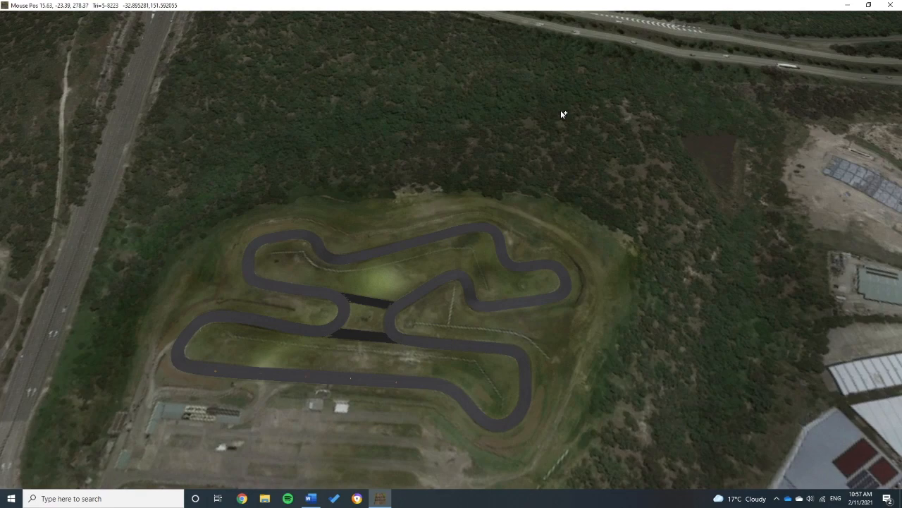
mouse_move(558, 10)
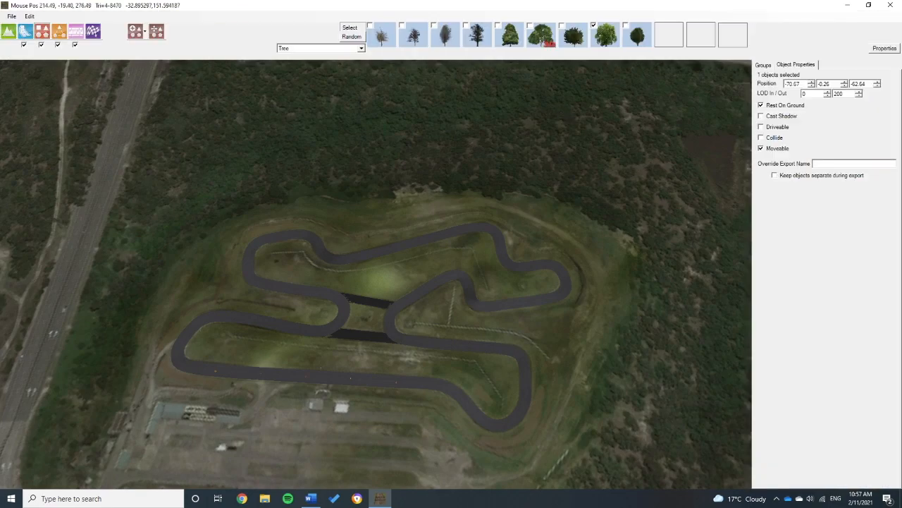
left_click(129, 34)
left_click(155, 83)
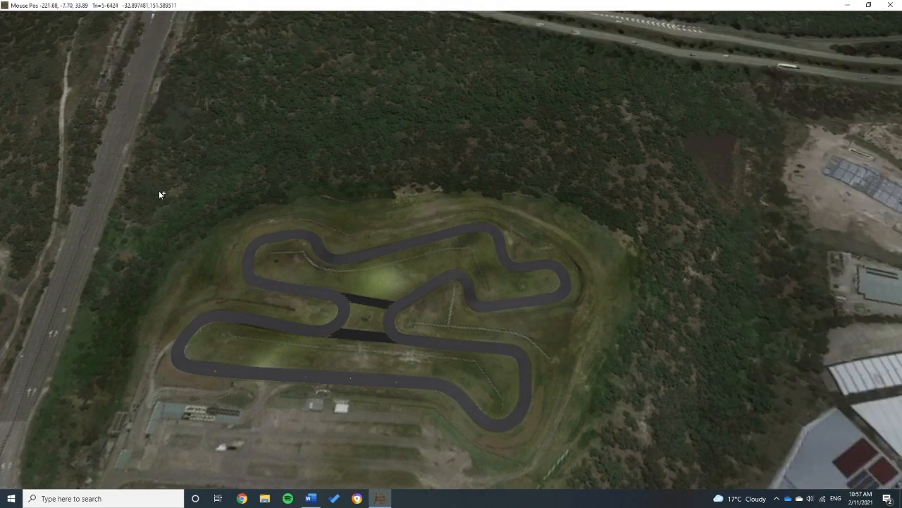
mouse_move(229, 51)
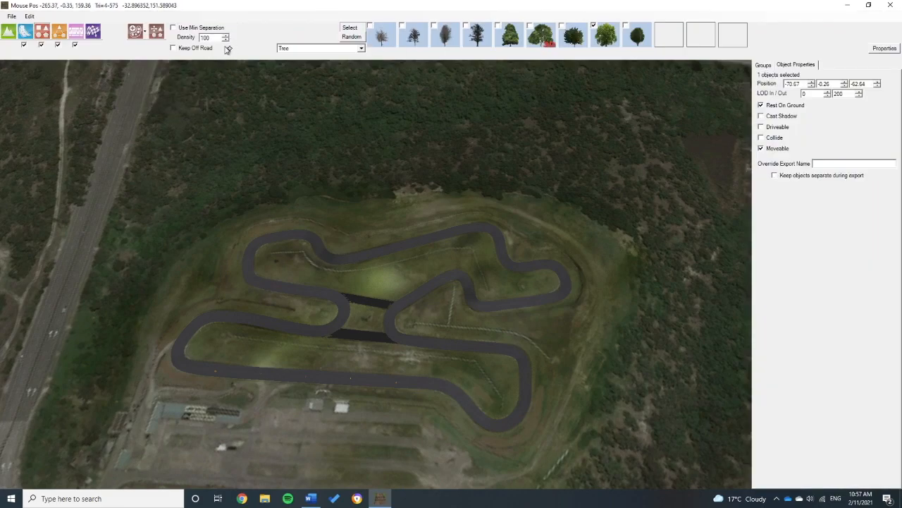
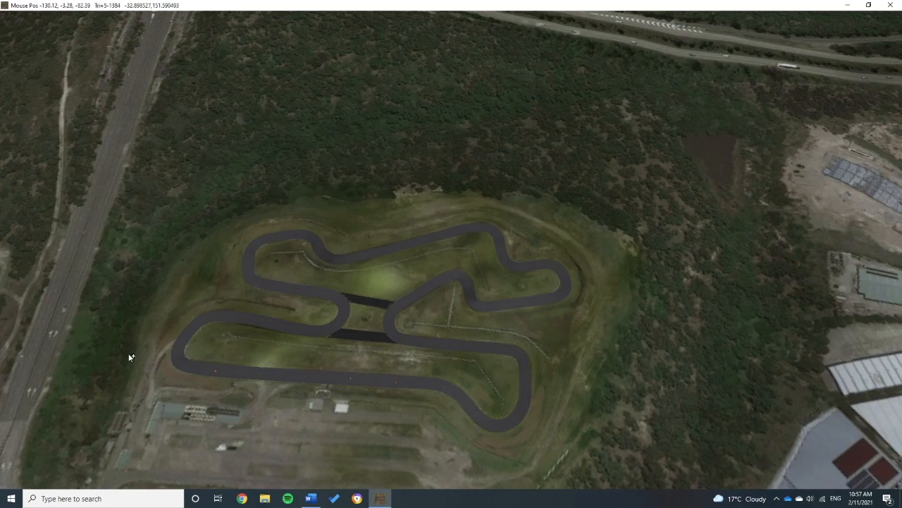
scroll(407, 204, "up", 3)
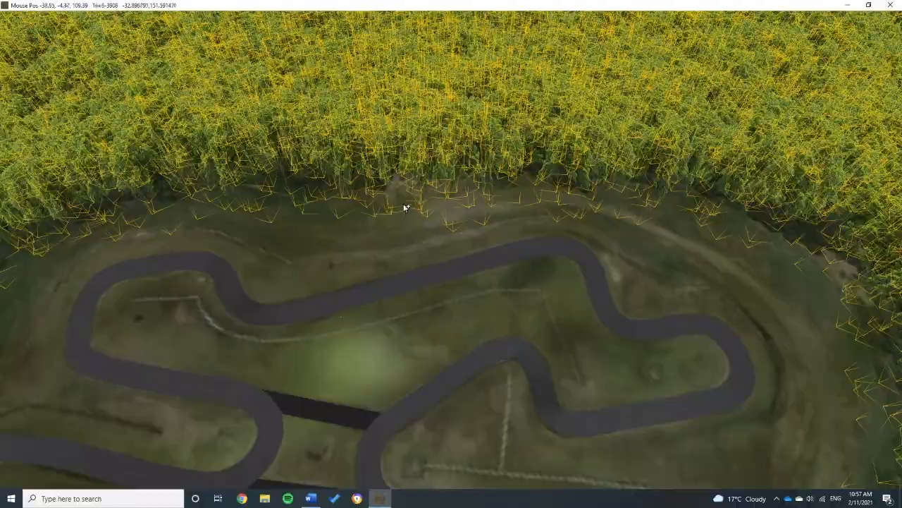
Examine the newly planted belt of trees around the circuit from several angles and distances.
middle_click_drag(406, 205, 514, 147)
scroll(514, 147, "down", 5)
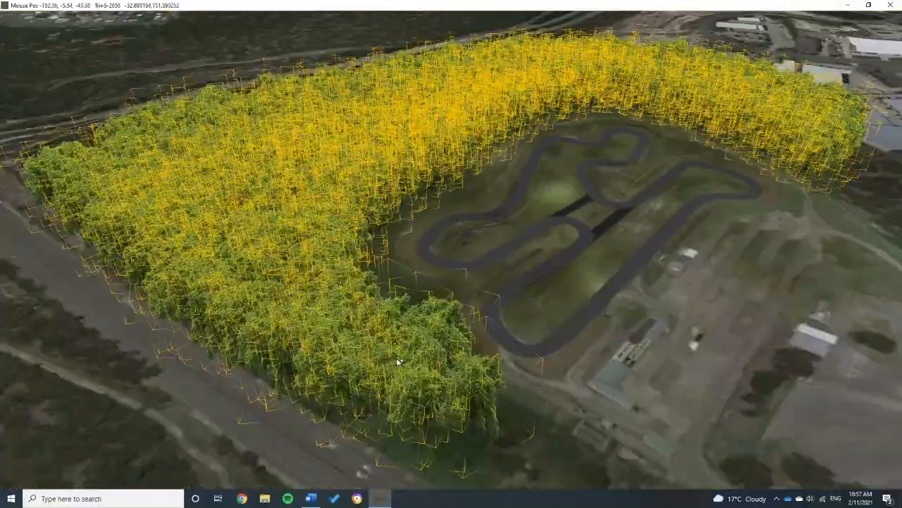
scroll(394, 380, "up", 5)
scroll(394, 383, "down", 5)
middle_click_drag(393, 383, 226, 323)
scroll(473, 290, "down", 6)
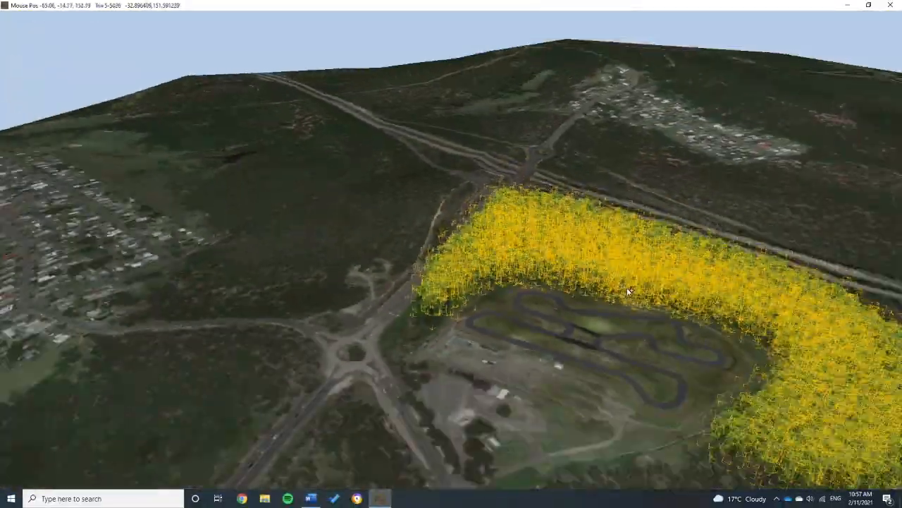
scroll(635, 297, "up", 4)
key("space")
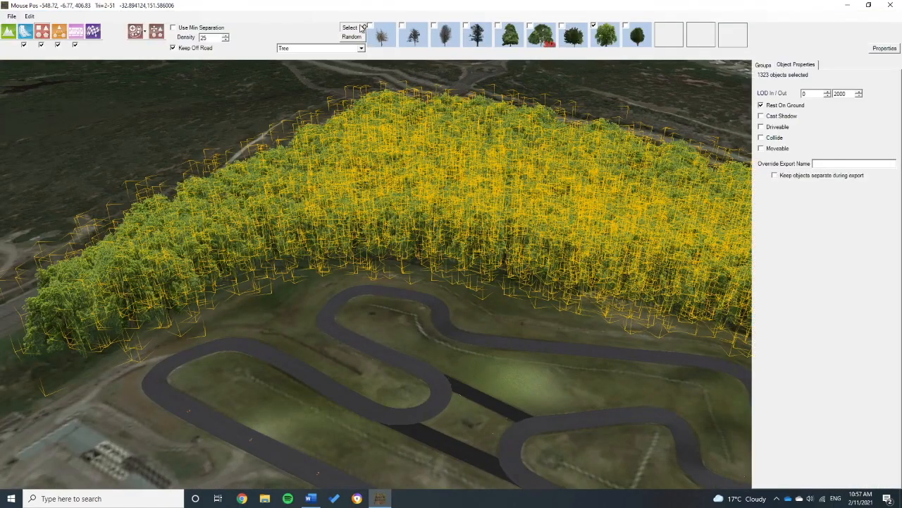
Scale down the height and width of all the selected trees around the circuit, and end the group selection.
left_click(155, 31)
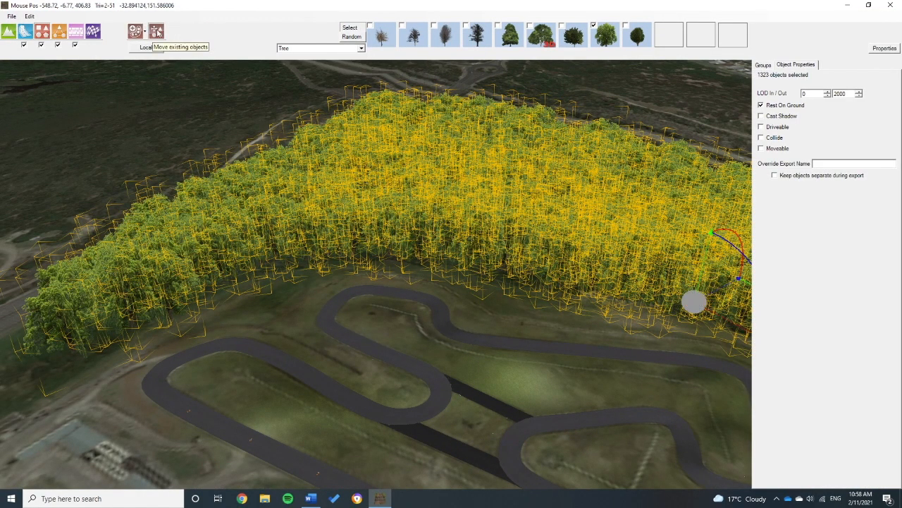
key("space")
scroll(645, 259, "up", 5)
middle_click_drag(652, 258, 657, 212)
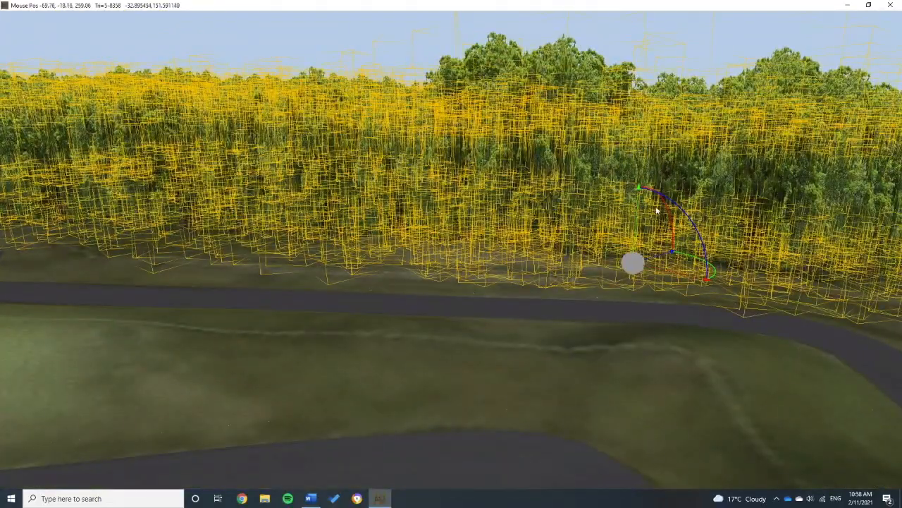
left_click_drag(639, 193, 654, 256)
left_click_drag(706, 280, 683, 275)
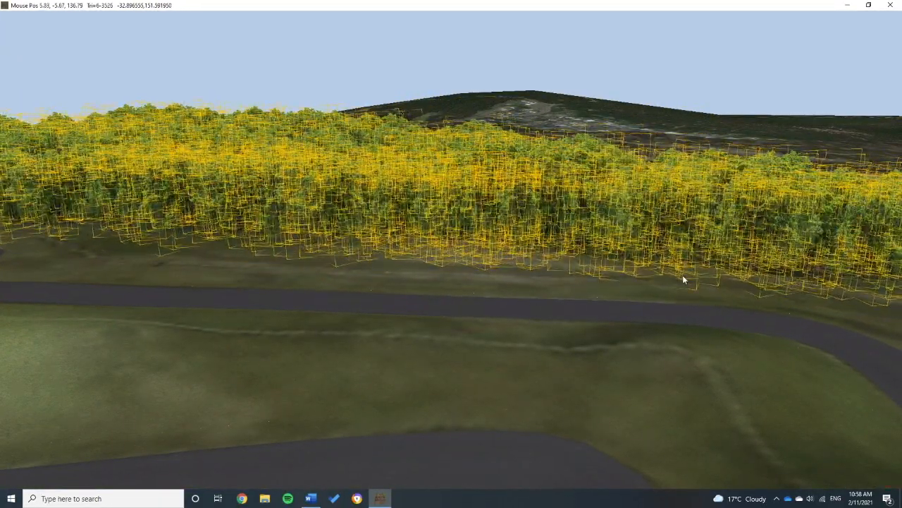
middle_click_drag(585, 227, 531, 289)
mouse_move(533, 295)
left_mouse_down()
mouse_move(530, 315)
mouse_move(535, 303)
left_mouse_up()
scroll(557, 296, "down", 3)
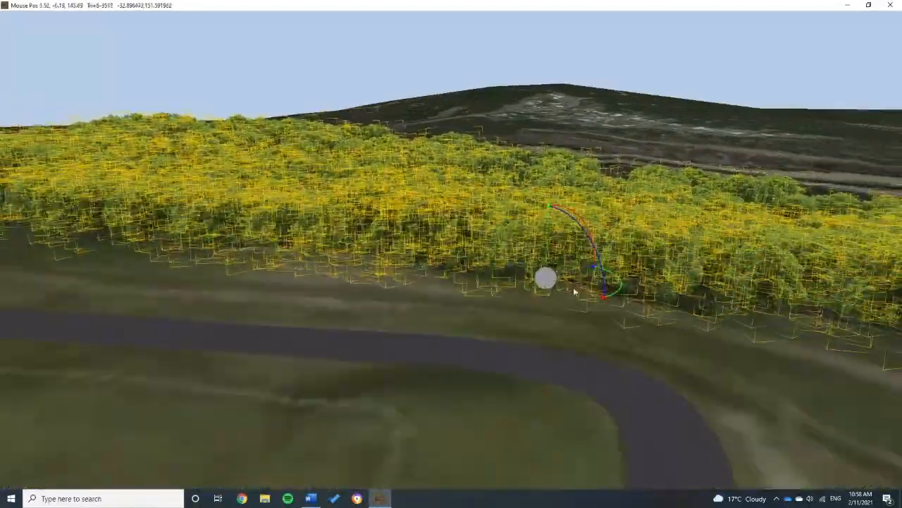
left_click_drag(604, 298, 583, 273)
left_click(402, 263)
Examine how the resized tree belt sits in the surrounding landscape from far away.
middle_click_drag(510, 305, 815, 331)
scroll(390, 329, "down", 6)
scroll(654, 340, "down", 3)
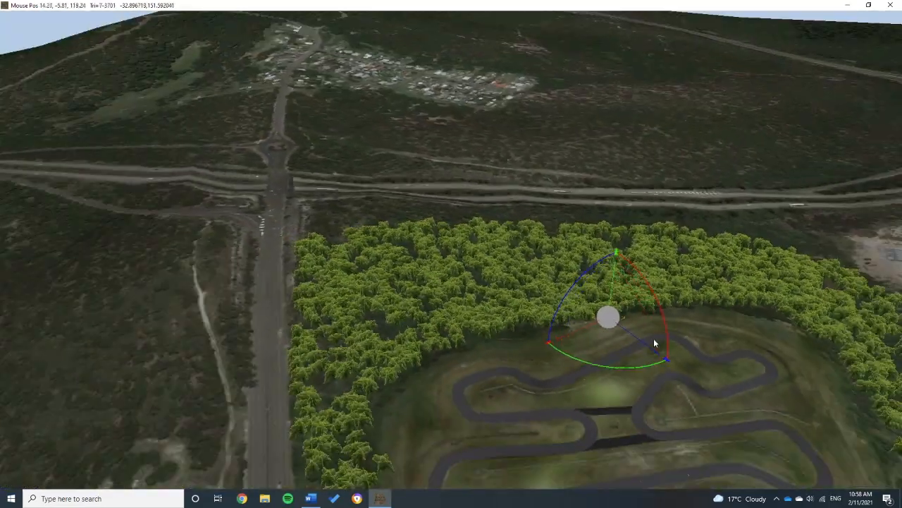
scroll(653, 340, "down", 3)
middle_click_drag(653, 340, 504, 245)
scroll(536, 252, "up", 5)
scroll(622, 287, "down", 10)
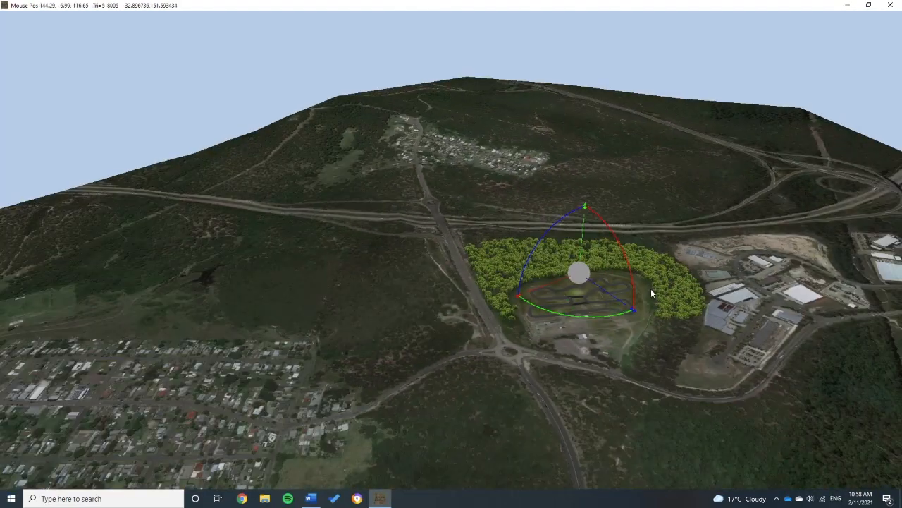
scroll(651, 289, "down", 3)
middle_click_drag(807, 293, 626, 225)
scroll(626, 225, "down", 2)
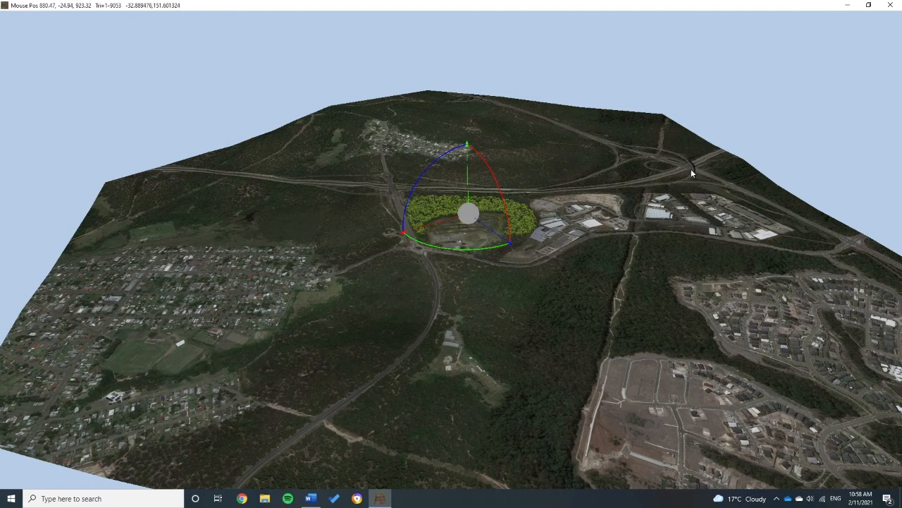
scroll(456, 219, "up", 5)
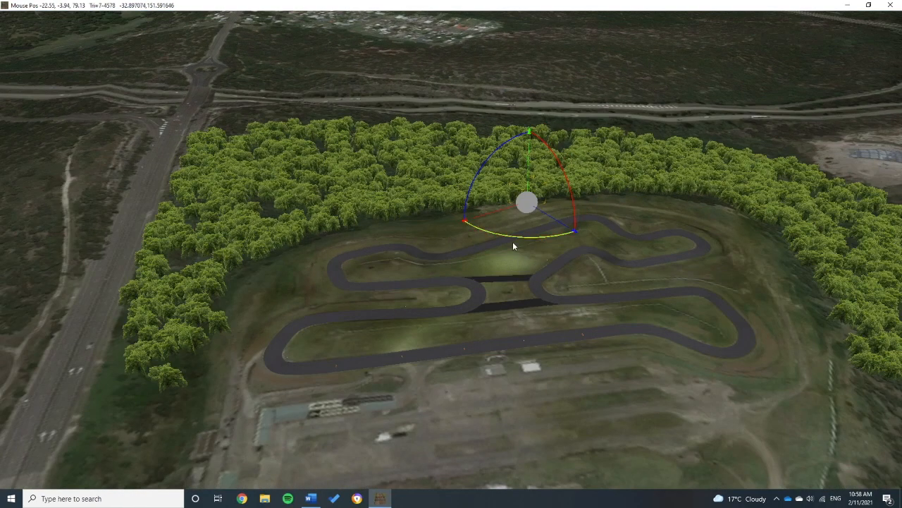
Examine the circuit and its tree belt from a high overhead view.
key("space")
key("space")
scroll(648, 233, "down", 3)
middle_click_drag(648, 233, 449, 184)
right_click_drag(586, 226, 596, 288)
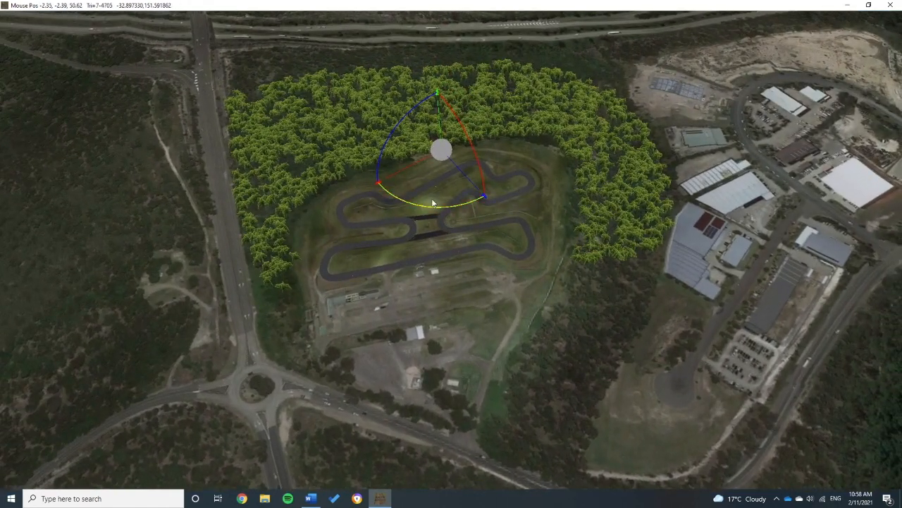
scroll(436, 204, "up", 4)
key("space")
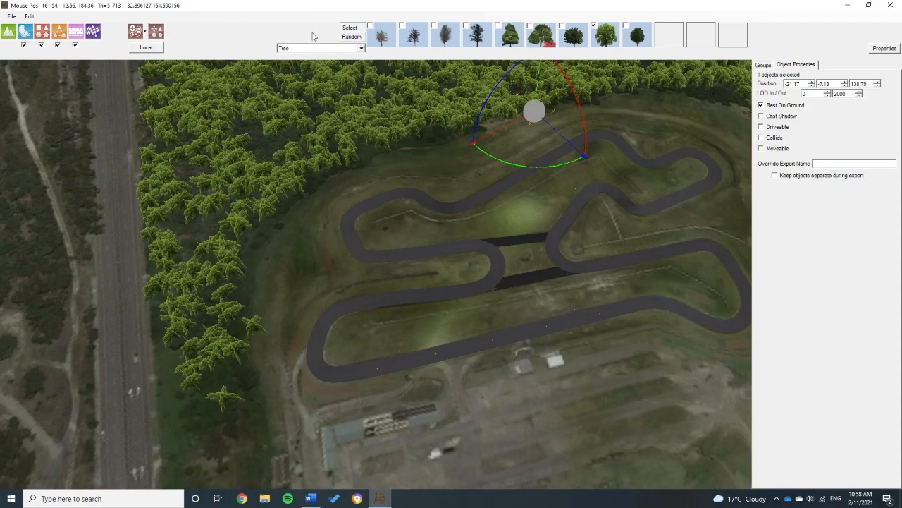
key("space")
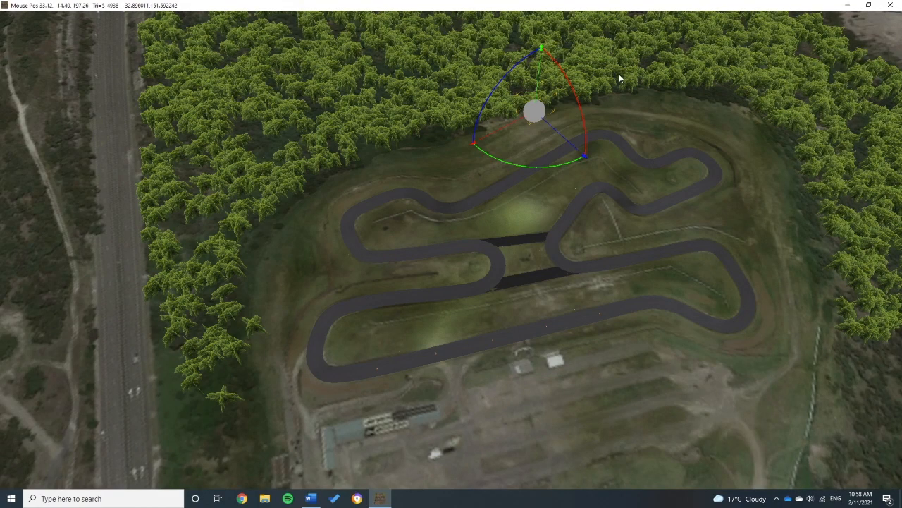
key("space")
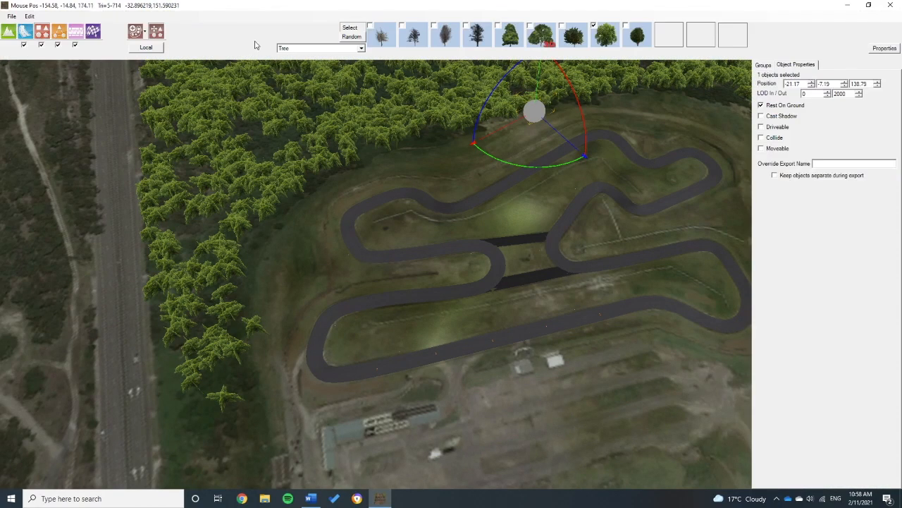
left_click(360, 49)
scroll(334, 91, "up", 10)
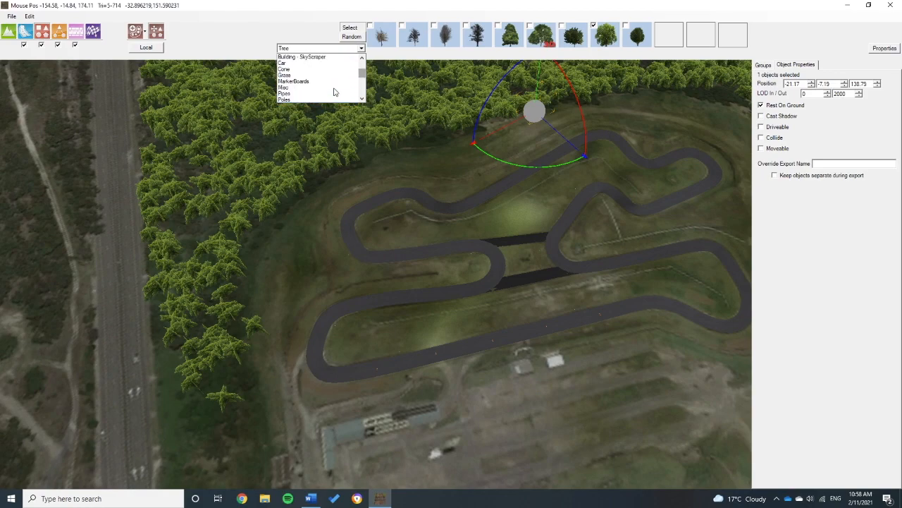
scroll(334, 91, "down", 6)
scroll(334, 91, "up", 4)
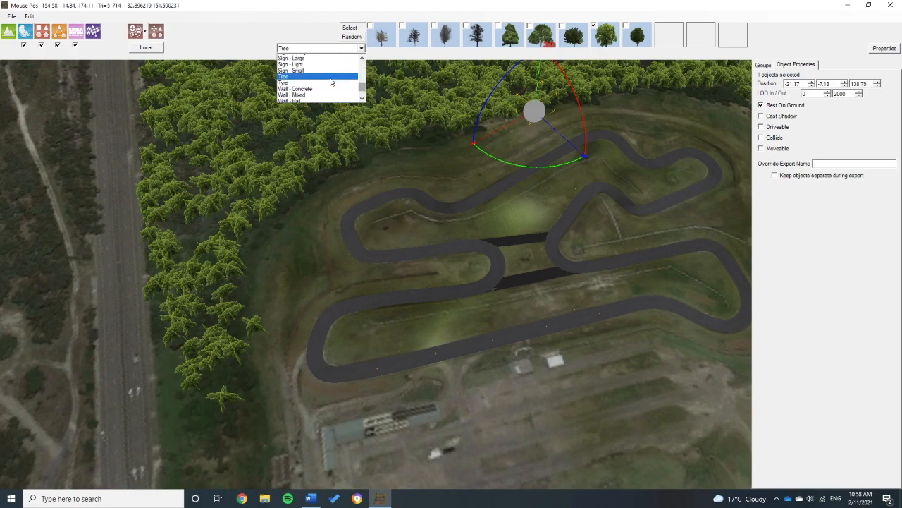
scroll(306, 97, "down", 1)
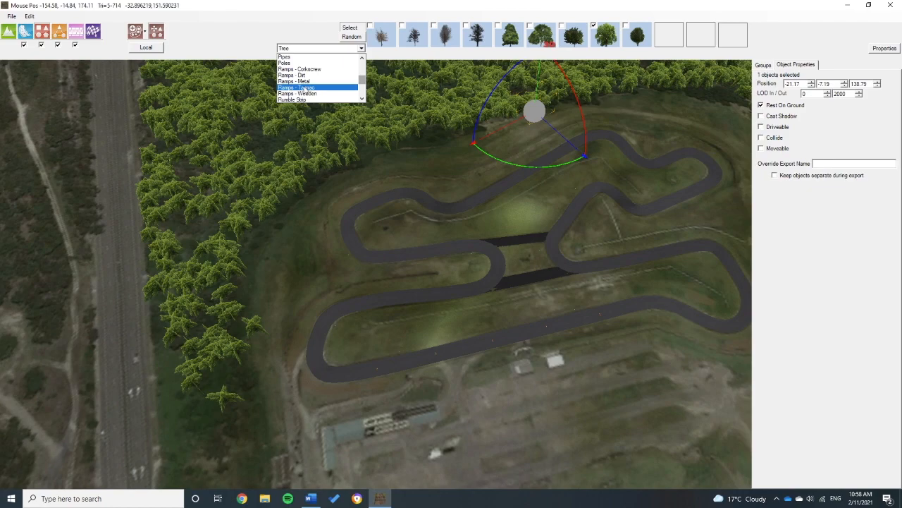
left_click(300, 99)
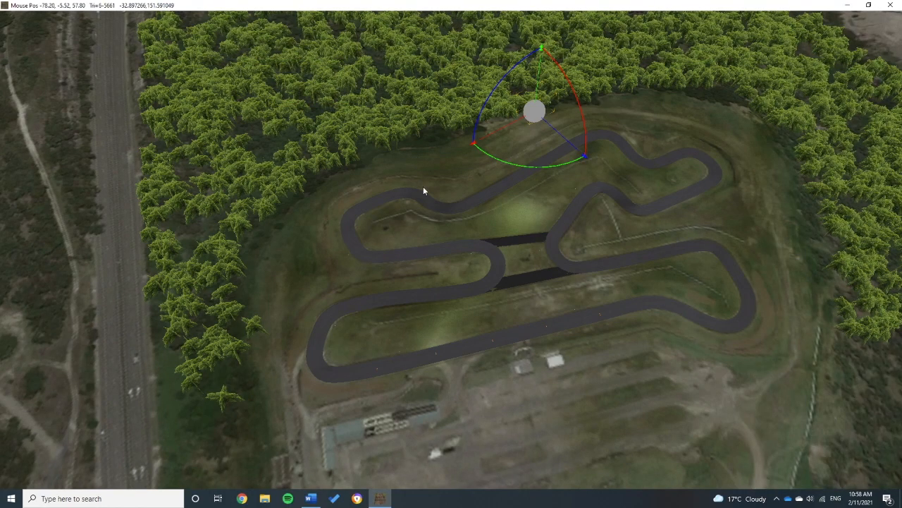
left_click(143, 32)
left_click(148, 66)
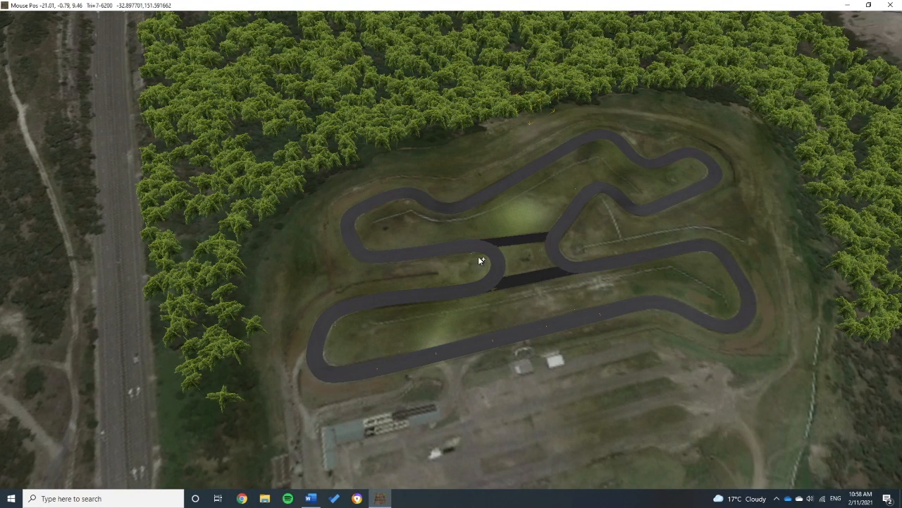
scroll(530, 260, "up", 5)
key("Escape")
Switch from single objects to string objects and set the library category to Tyre.
left_click(62, 32)
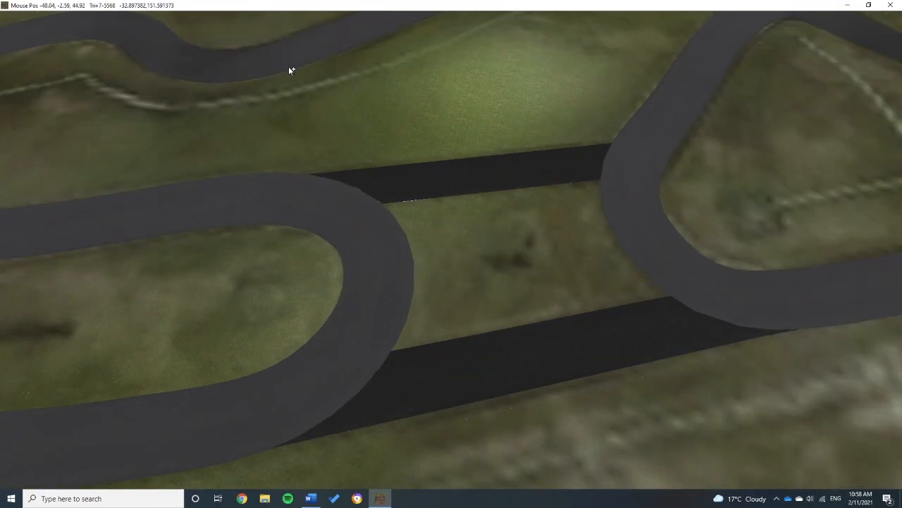
mouse_move(132, 25)
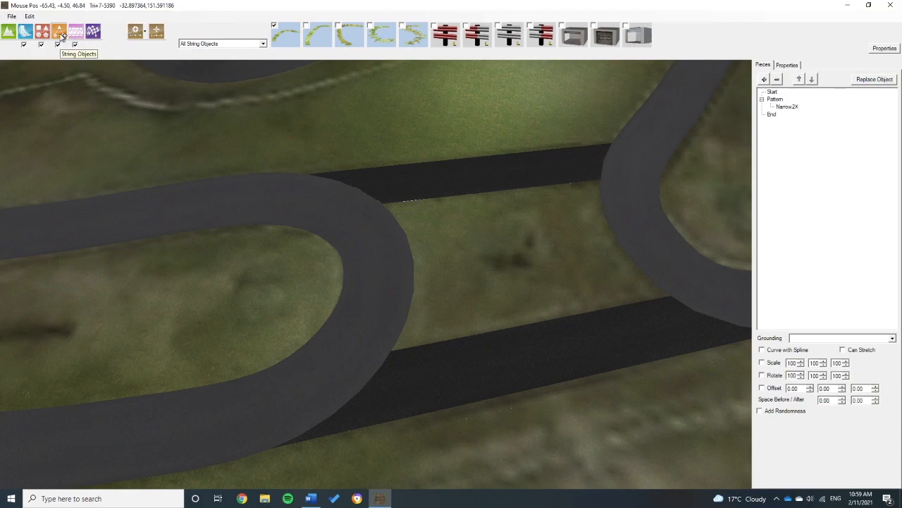
left_click(264, 46)
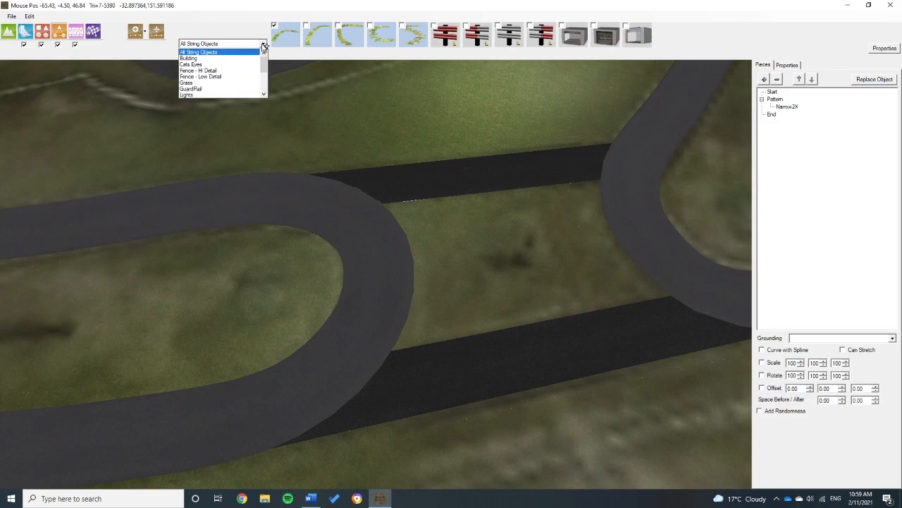
scroll(212, 76, "down", 3)
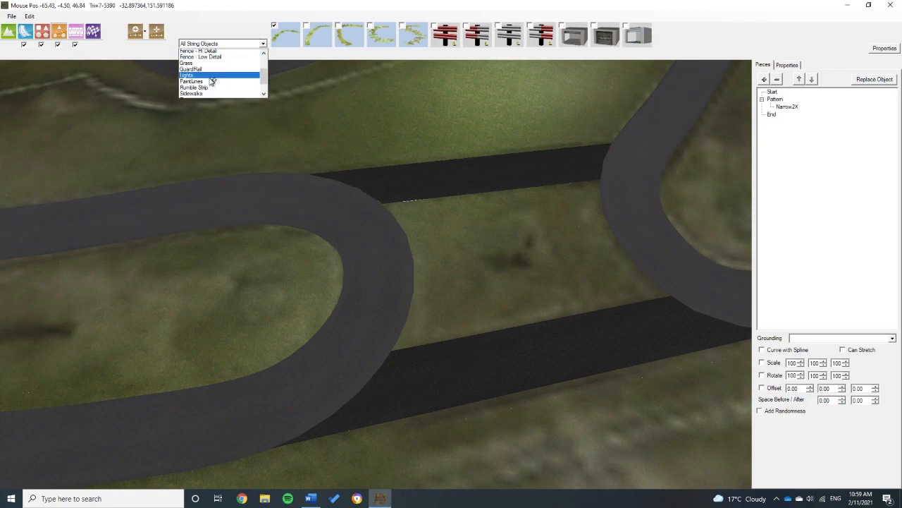
scroll(210, 74, "up", 1)
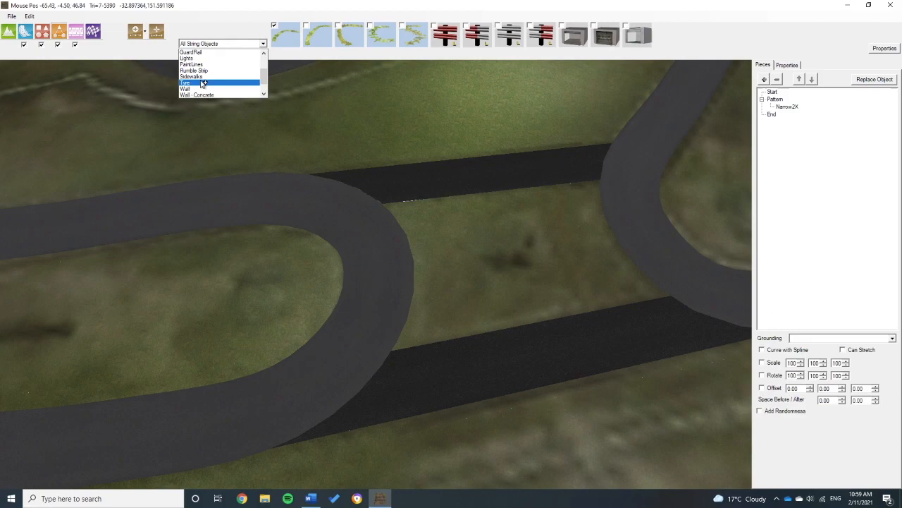
left_click(203, 83)
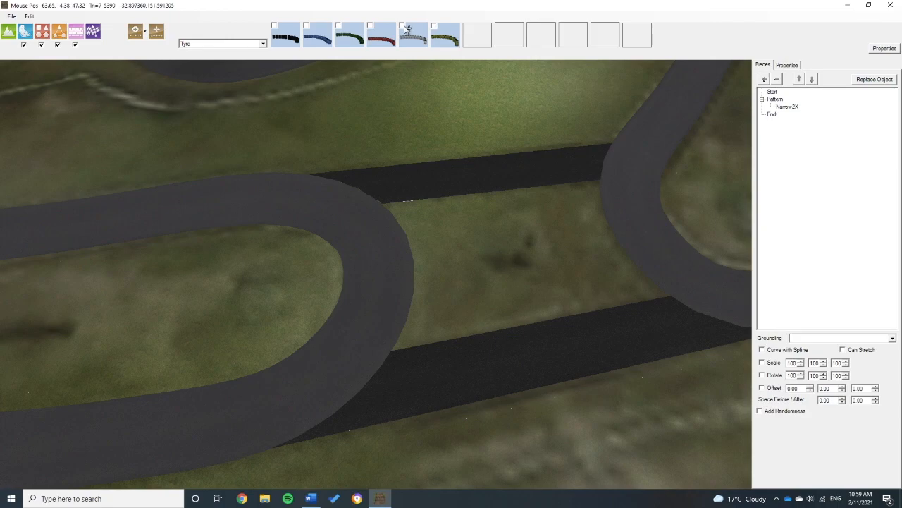
Draw a straight-line string of white tyres along the imagery's barrier mark inside the main straight, bending at its end toward the hairpin.
scroll(460, 126, "down", 5)
middle_click_drag(458, 122, 513, 204)
scroll(470, 258, "up", 3)
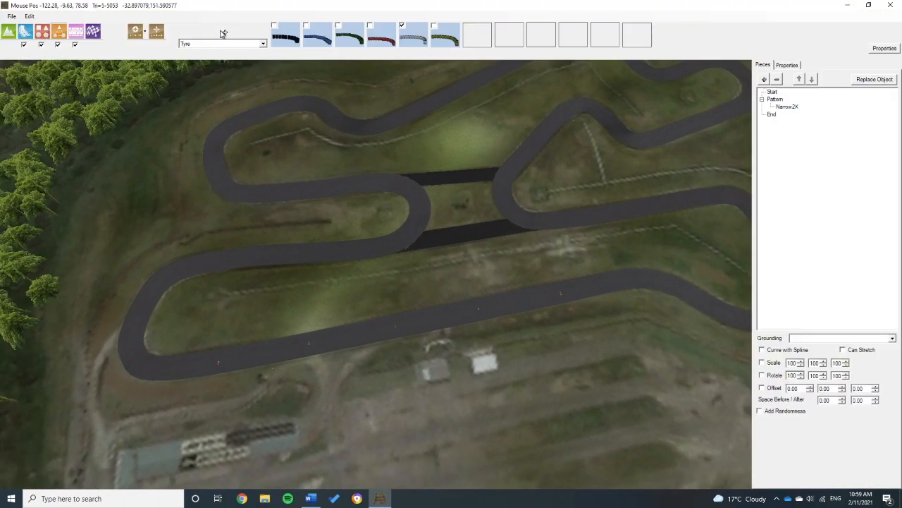
left_click(137, 31)
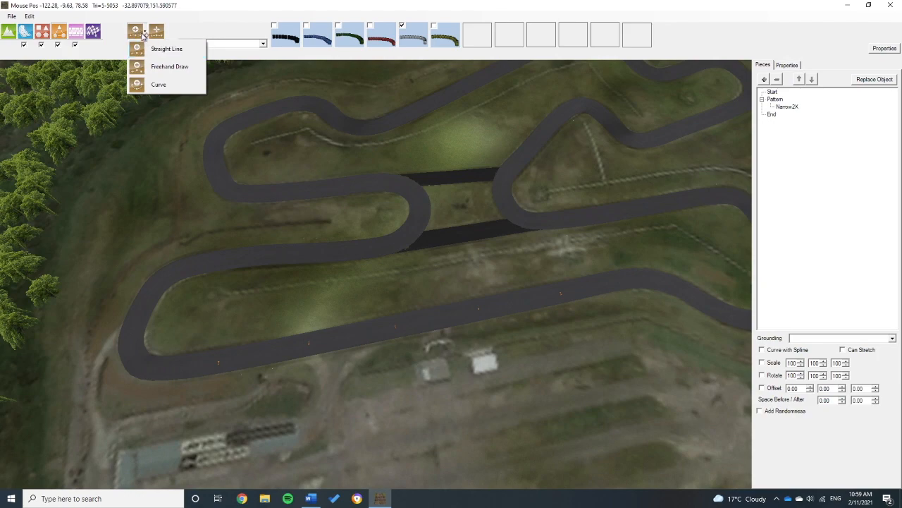
left_click(139, 33)
left_click(138, 33)
left_click(156, 47)
left_click(138, 33)
left_click(145, 50)
middle_click_drag(294, 263, 181, 243)
left_click_drag(177, 249, 649, 202)
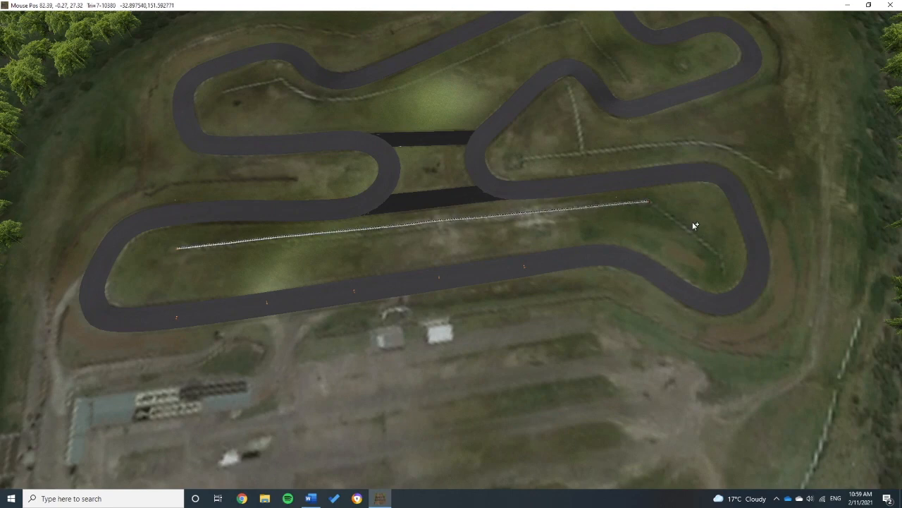
left_click(722, 257)
left_click(725, 276)
Draw a straight-line white tyre string along the next infield barrier mark and a short branch string from it toward the neighbouring bend.
mouse_move(240, 3)
left_click(141, 33)
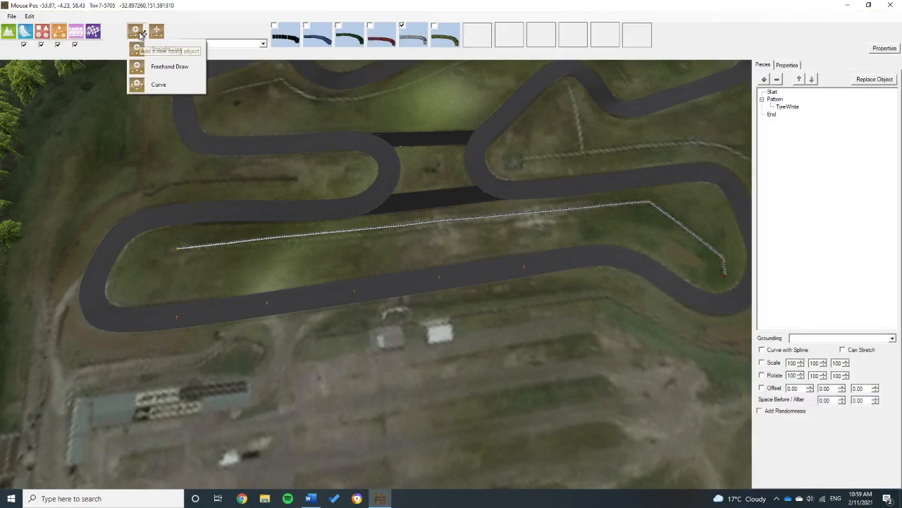
left_click(144, 49)
middle_click_drag(486, 171, 329, 263)
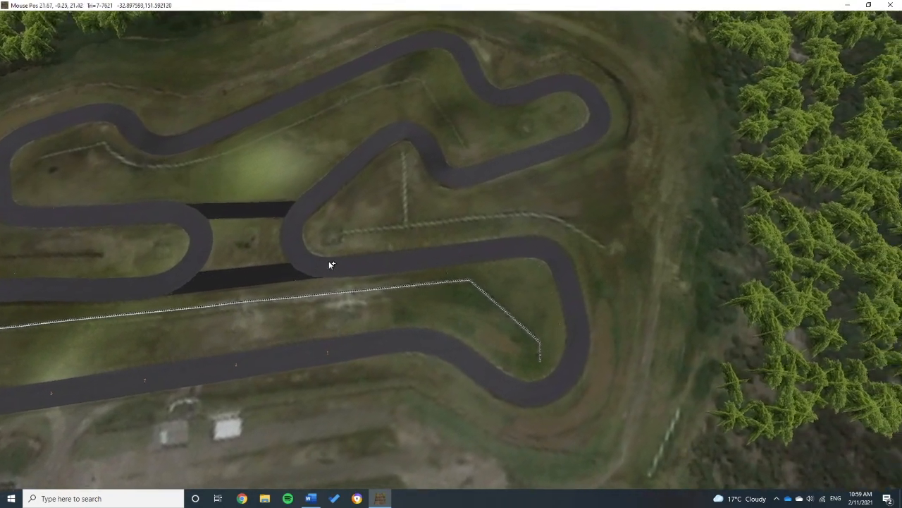
left_click(329, 236)
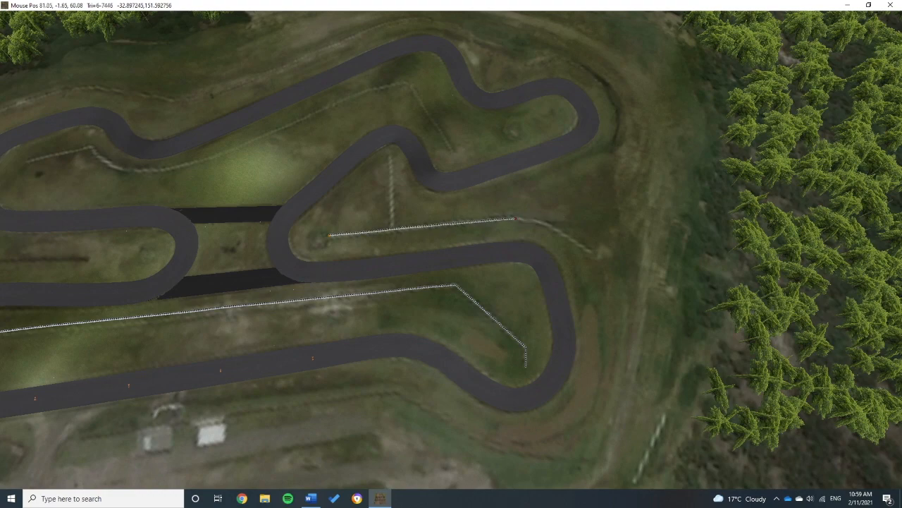
left_click(522, 219)
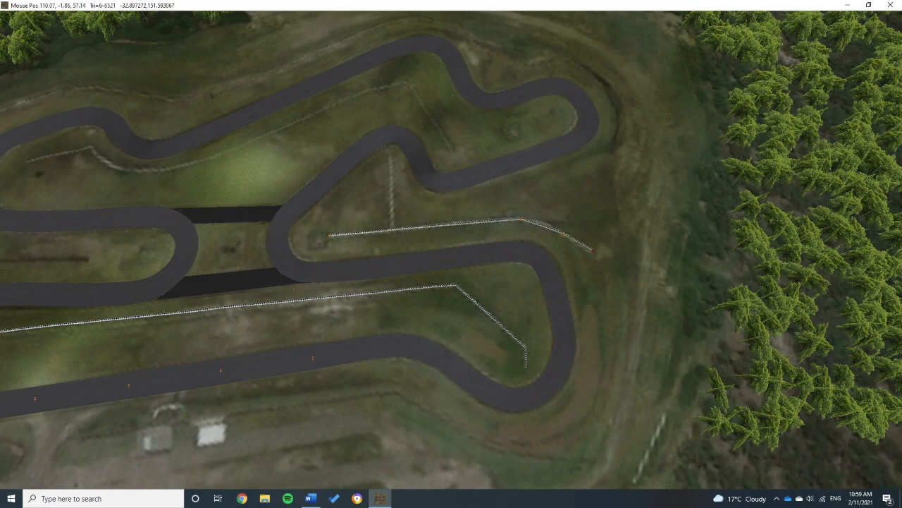
right_click(591, 251)
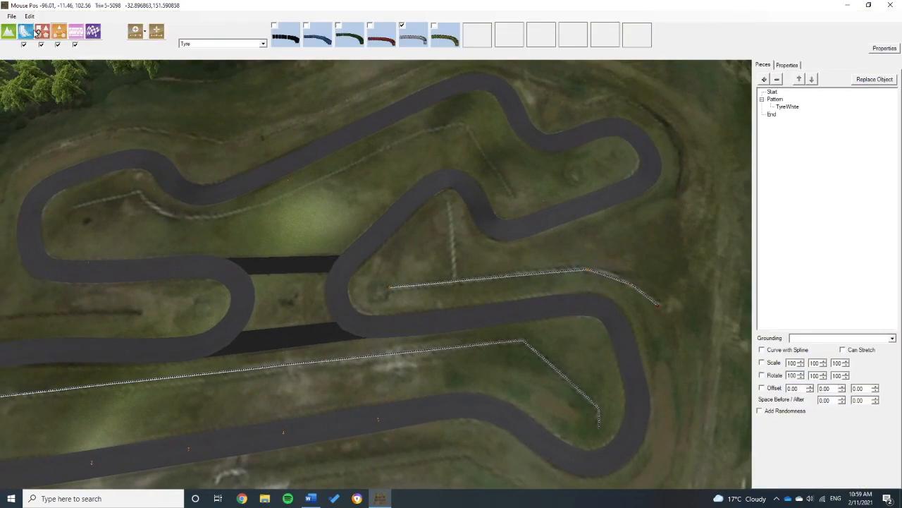
left_click(137, 31)
left_click(180, 45)
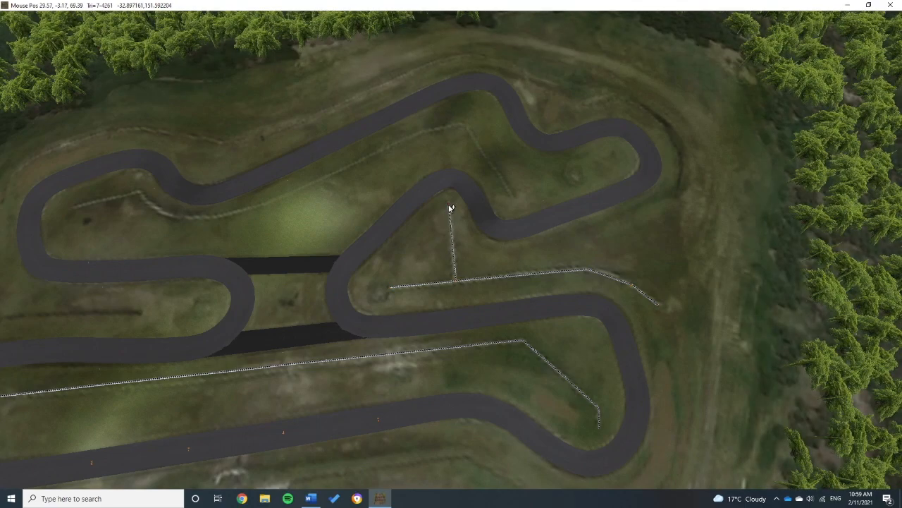
Draw a freehand white tyre string along the diagonal barrier mark in the infield beyond the neighbouring bend.
scroll(467, 223, "up", 5)
middle_click_drag(467, 223, 466, 265)
mouse_move(242, 33)
left_click(137, 28)
left_click(159, 64)
left_click_drag(569, 279, 449, 94)
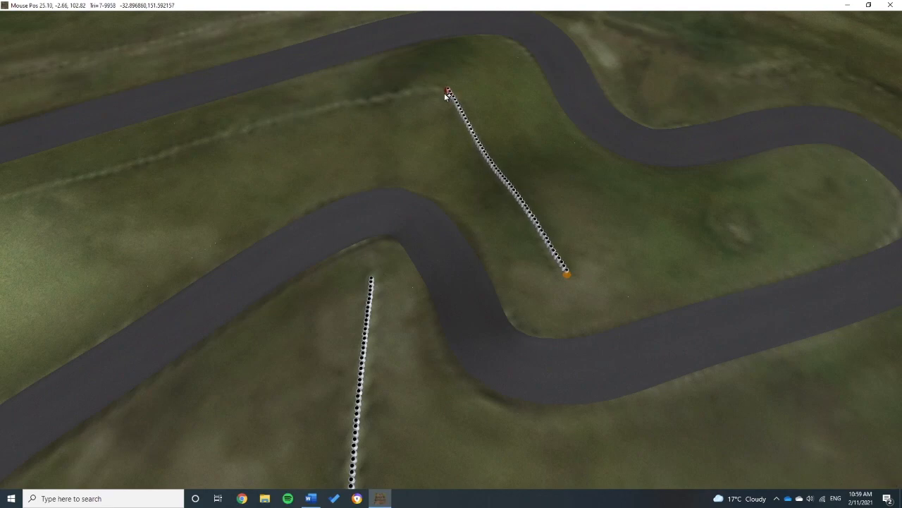
Draw a short freehand tyre string from the far end of the diagonal barrier, following the long mark beside the track.
right_click_drag(448, 94, 548, 123)
scroll(548, 123, "down", 6)
scroll(451, 158, "up", 3)
mouse_move(62, 37)
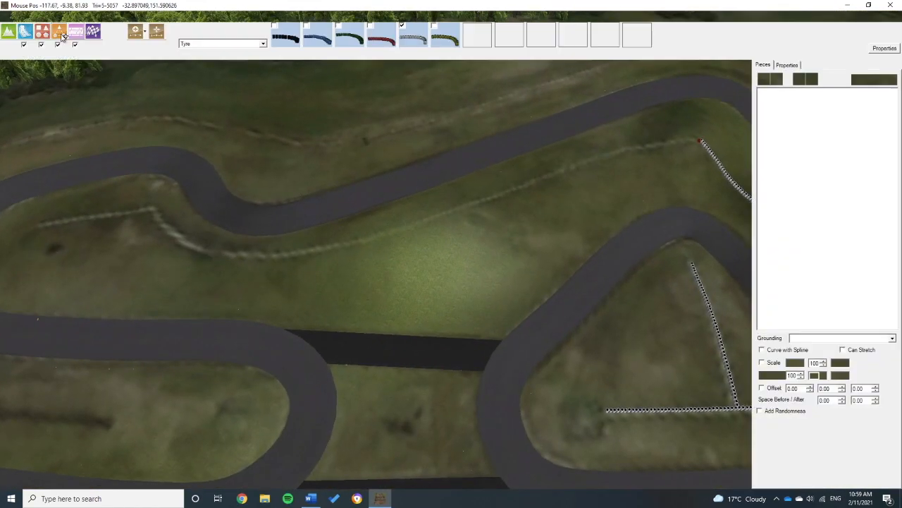
left_click(137, 31)
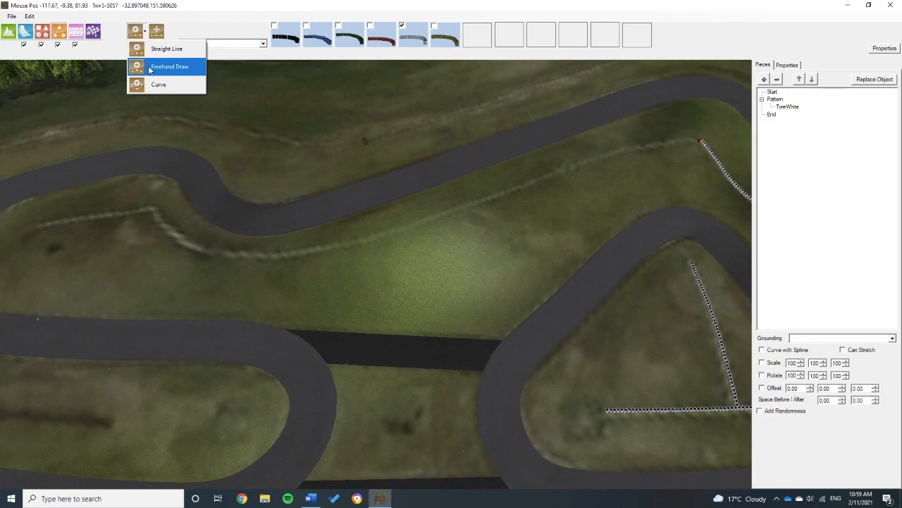
left_click(149, 67)
left_click_drag(703, 141, 634, 151)
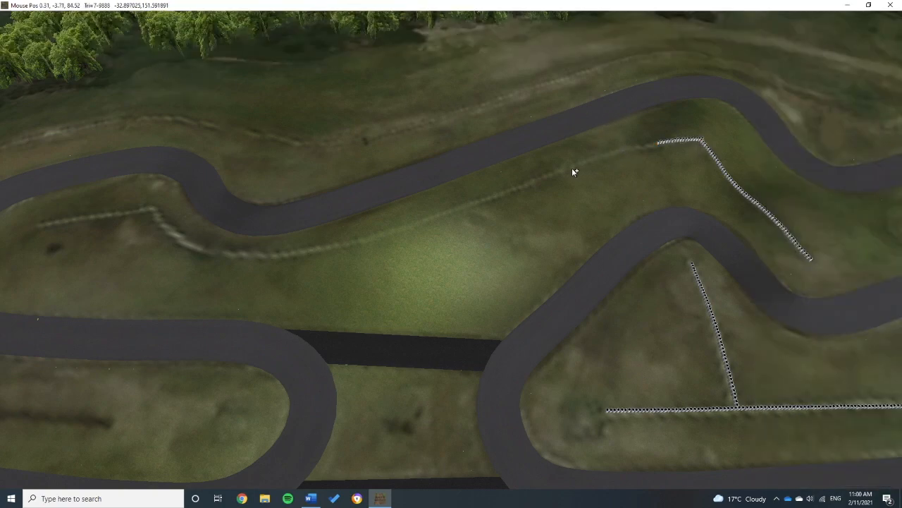
Continue the tyre barrier with a curve string along the long sweeping mark to the corner where the mark changes direction.
mouse_move(564, 169)
right_mouse_down()
mouse_move(566, 210)
mouse_move(599, 217)
mouse_move(555, 277)
right_mouse_up()
mouse_move(121, 47)
left_click(145, 32)
left_click(164, 48)
left_click(144, 32)
left_click(152, 85)
left_click(145, 33)
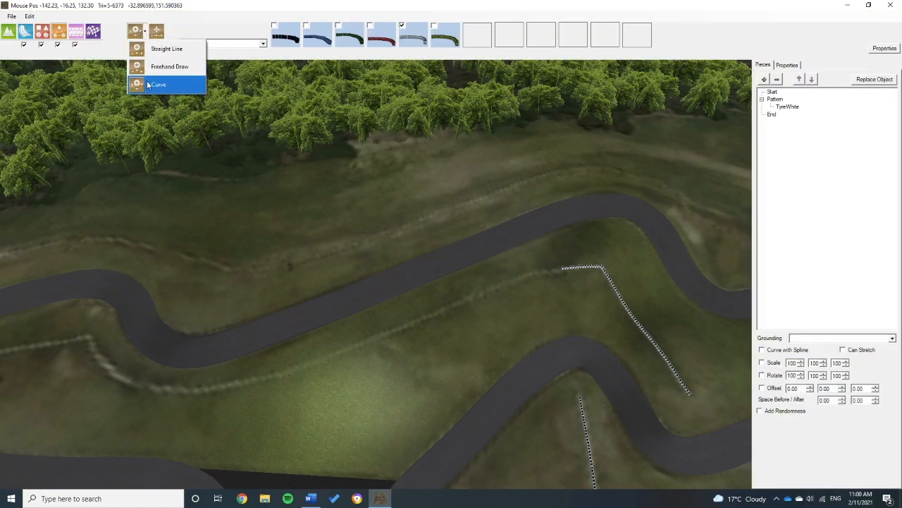
left_click(157, 84)
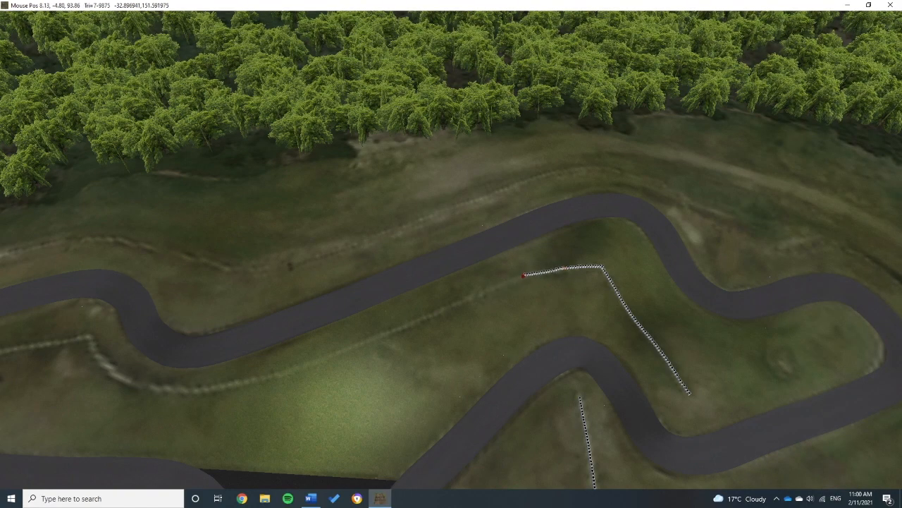
left_click_drag(397, 334, 367, 339)
right_click_drag(417, 329, 570, 287)
left_click(414, 331)
left_click(351, 341)
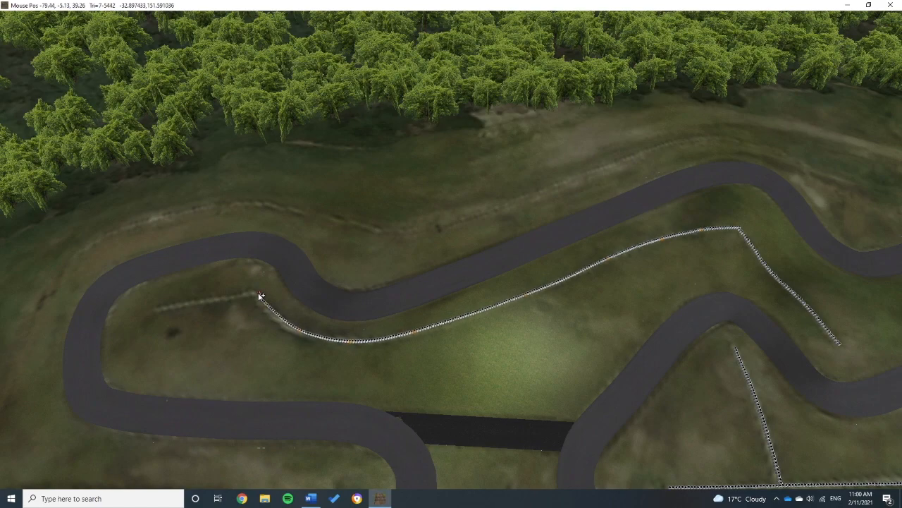
key("Escape")
left_click(132, 32)
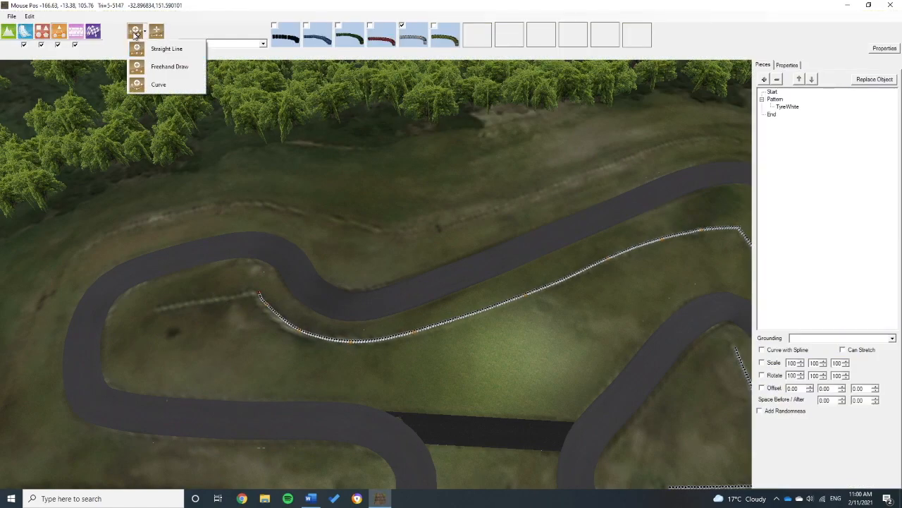
left_click(148, 47)
scroll(258, 293, "up", 4)
right_click_drag(258, 294, 434, 227)
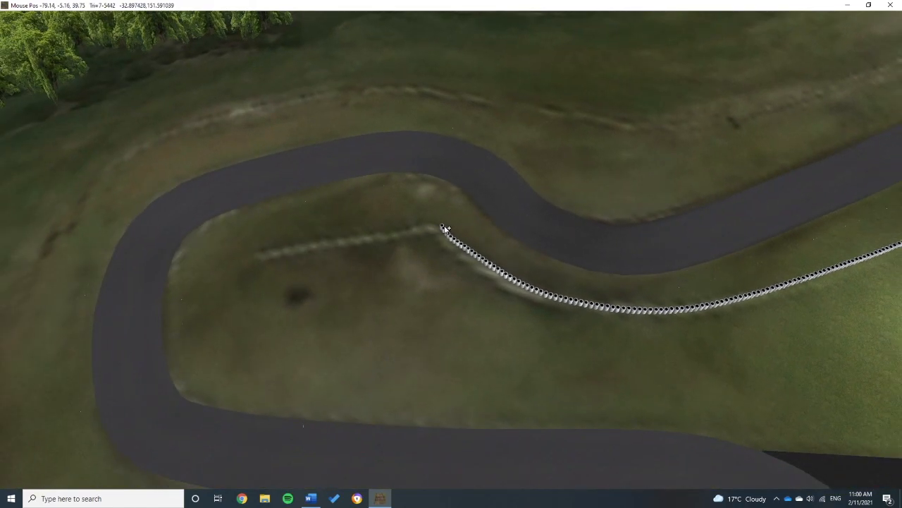
key("Escape")
Try to draw the last infield barrier stretch as a curve string starting from the end of the sweeping barrier.
left_click(136, 31)
left_click(153, 92)
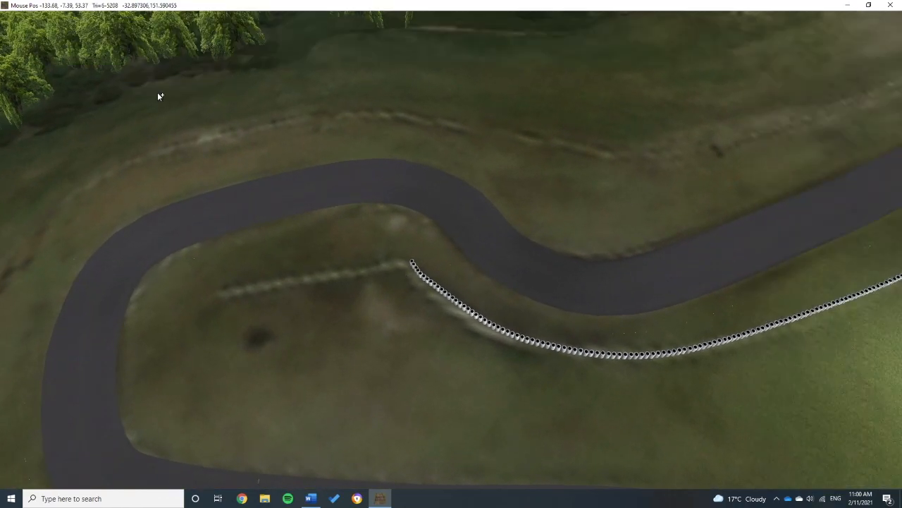
mouse_move(529, 341)
left_mouse_down()
mouse_move(468, 317)
mouse_move(411, 264)
mouse_move(357, 261)
mouse_move(221, 294)
left_mouse_up()
scroll(413, 263, "up", 6)
scroll(436, 248, "down", 6)
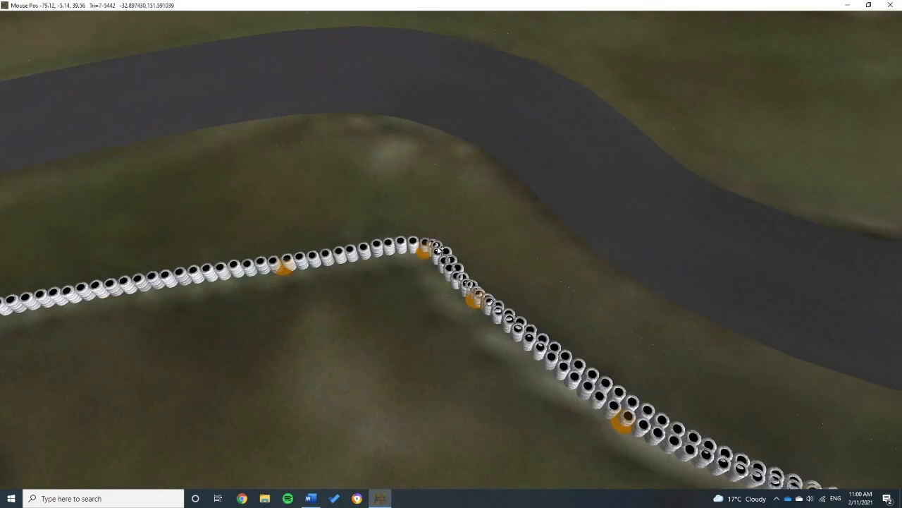
Undo the curve string points added for the last infield barrier stretch.
key("ctrl+z")
key("ctrl+z")
key("ctrl+z")
key("ctrl+z")
key("ctrl+z")
key("ctrl+z")
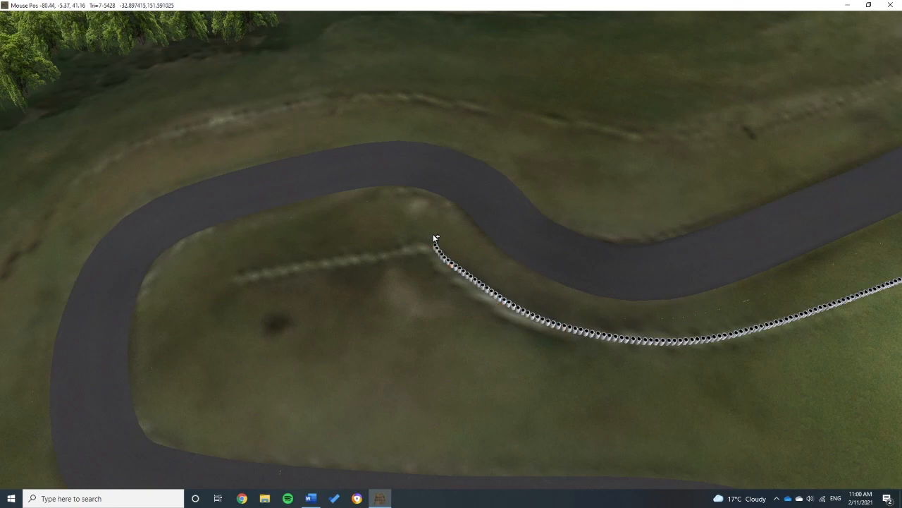
Draw the last infield tyre barrier freehand from the end of the sweeping barrier along the remaining mark.
left_click(144, 31)
left_click(145, 66)
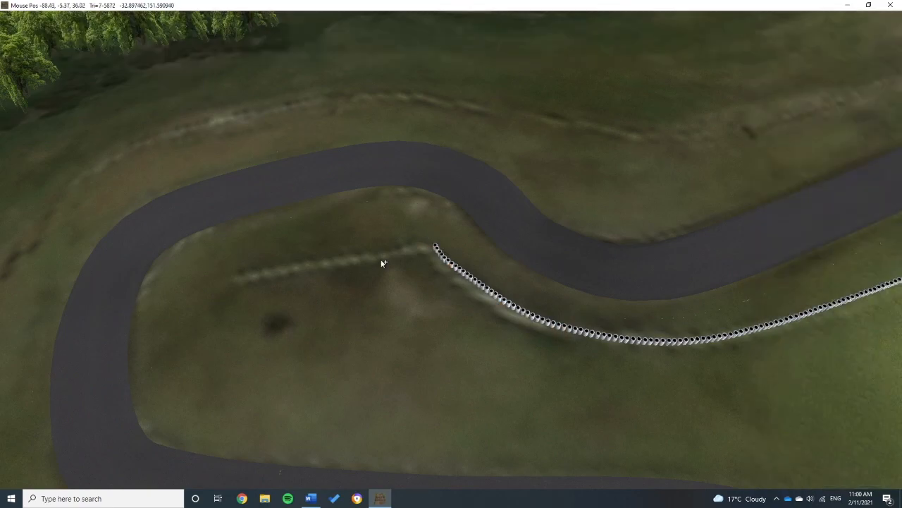
left_click(435, 246)
scroll(273, 277, "down", 5)
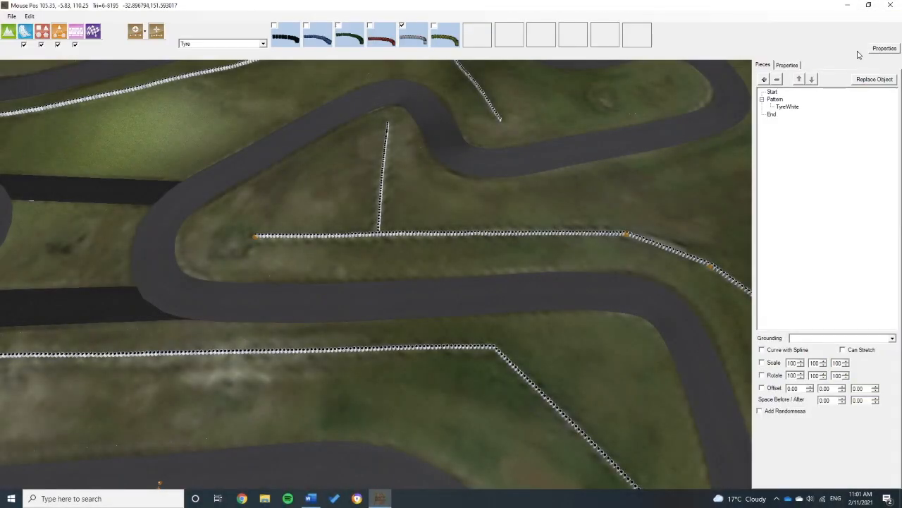
Open the general properties of the selected central tyre string and inspect its tyres up close.
left_click(788, 64)
left_click(884, 48)
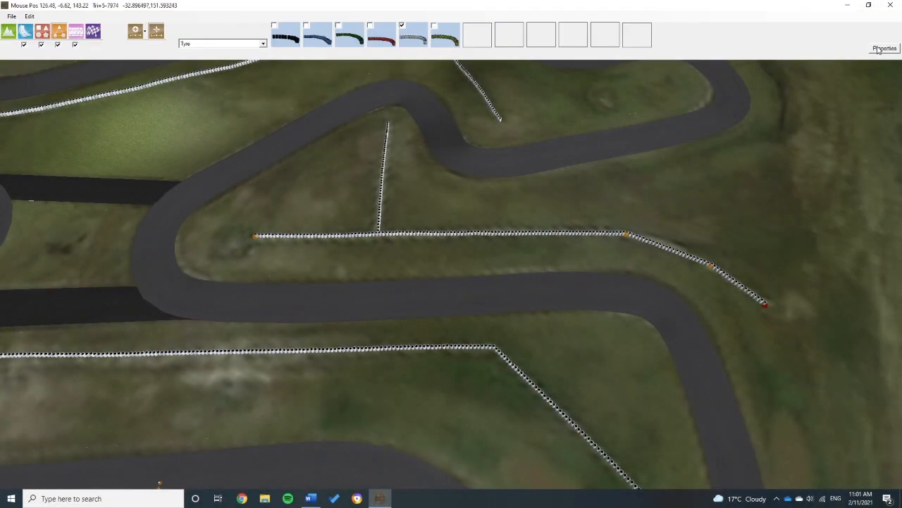
left_click(879, 48)
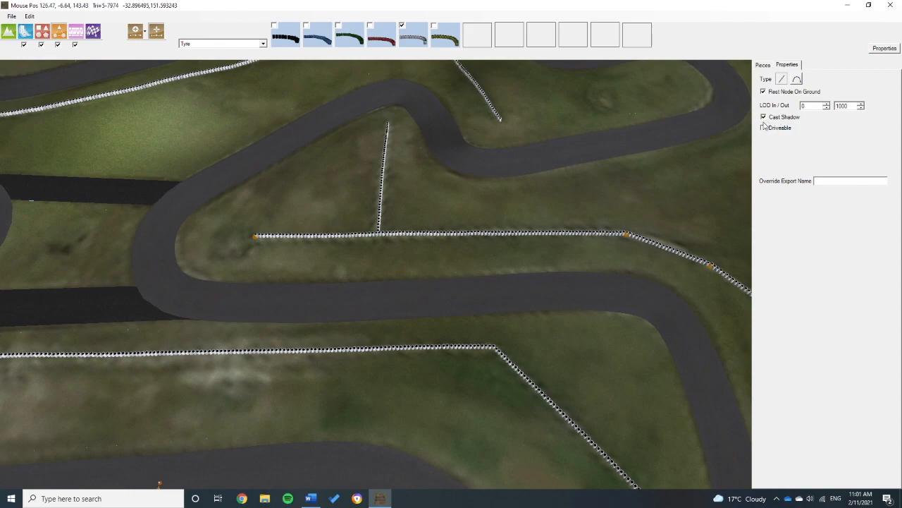
key("space")
scroll(562, 220, "up", 3)
middle_click_drag(537, 217, 463, 176)
key("space")
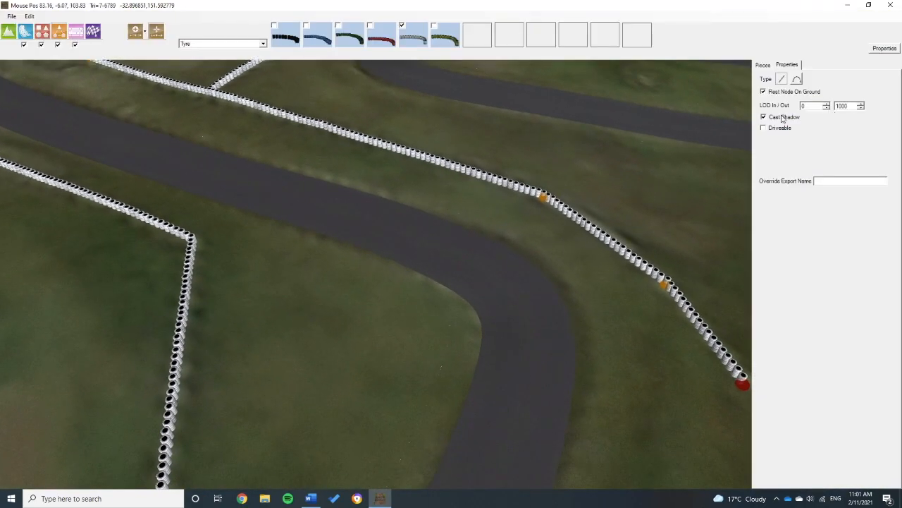
Try out the Driveable option on the selected tyre string and switch it off again.
left_click(763, 129)
key("space")
key("space")
key("space")
key("space")
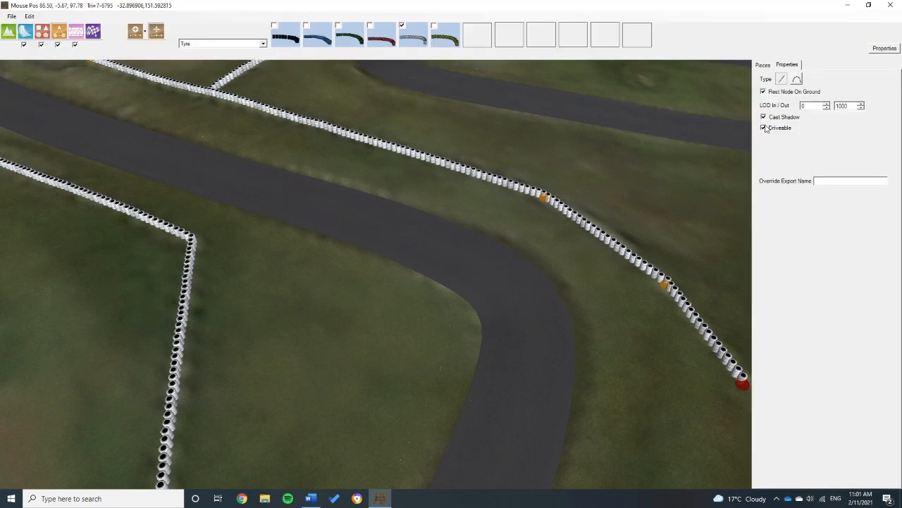
left_click(765, 130)
Try to change the scale of the selected tyre string without selecting a piece of its pattern.
left_click(768, 68)
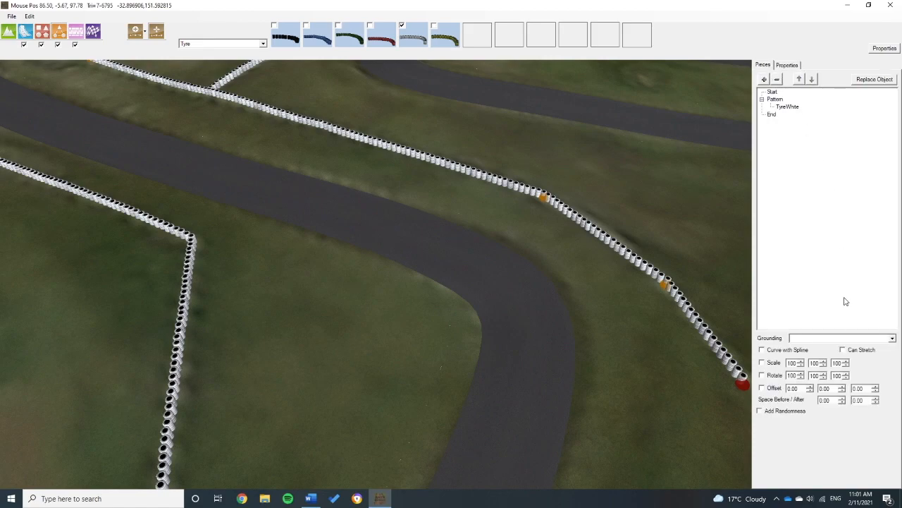
right_click_drag(681, 357, 528, 289)
scroll(528, 289, "up", 3)
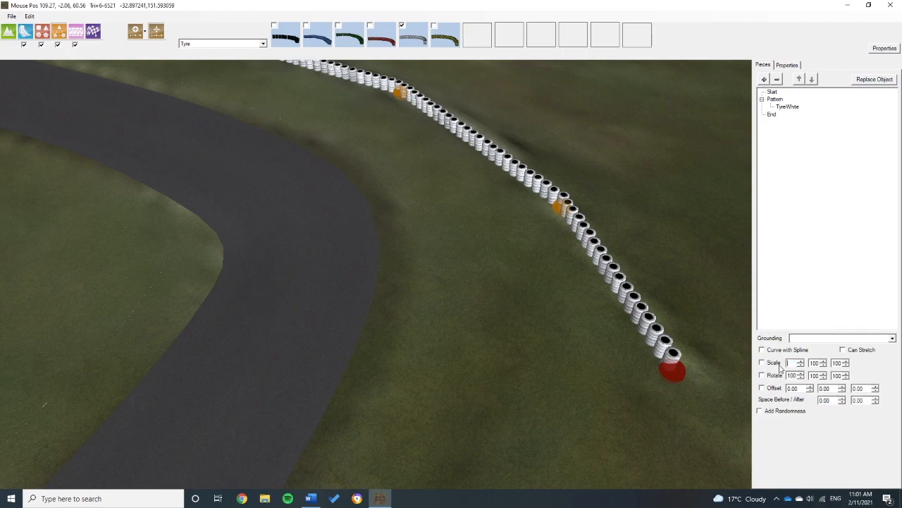
type("0")
key("space")
scroll(694, 322, "down", 6)
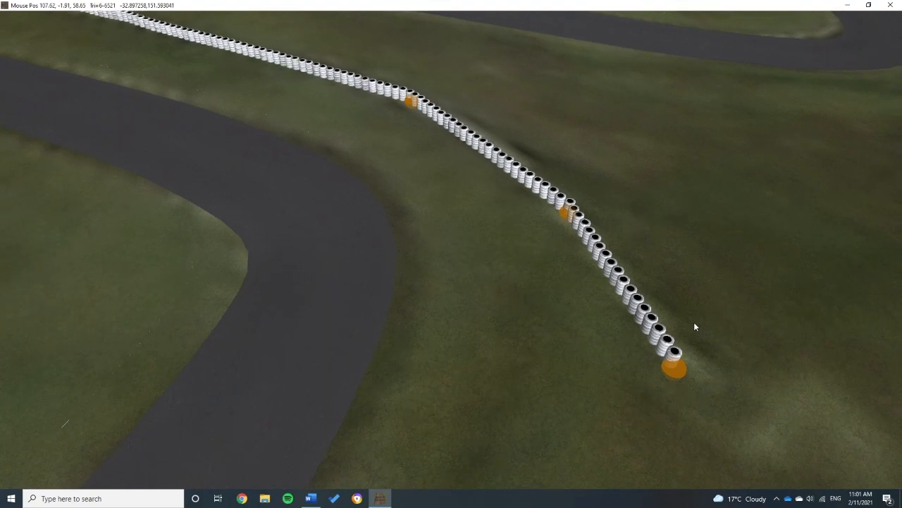
right_click_drag(663, 324, 595, 333)
scroll(606, 333, "up", 5)
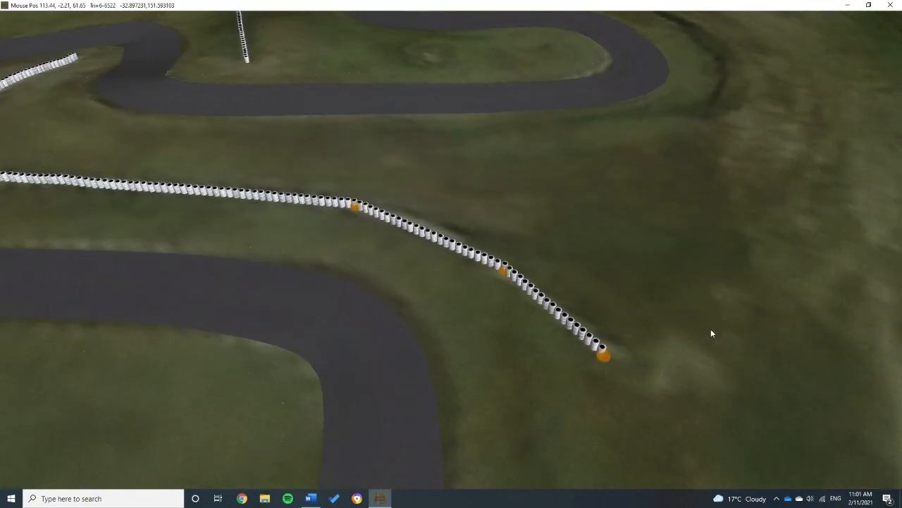
key("space")
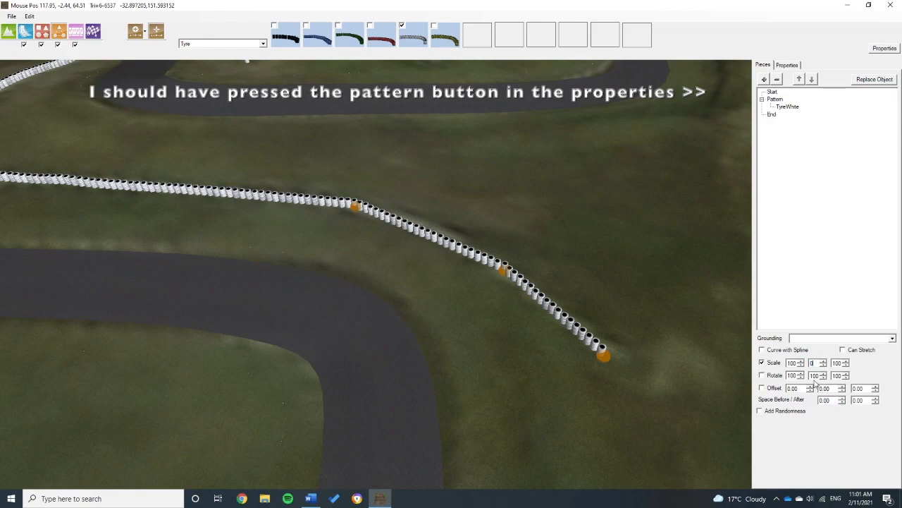
Toggle the Offset and Scale options of the tyre string and turn both off.
left_click(763, 387)
left_click(762, 388)
left_click(762, 363)
left_click(762, 363)
left_click(761, 363)
left_click(762, 363)
left_click(762, 363)
left_click(760, 363)
left_click(760, 364)
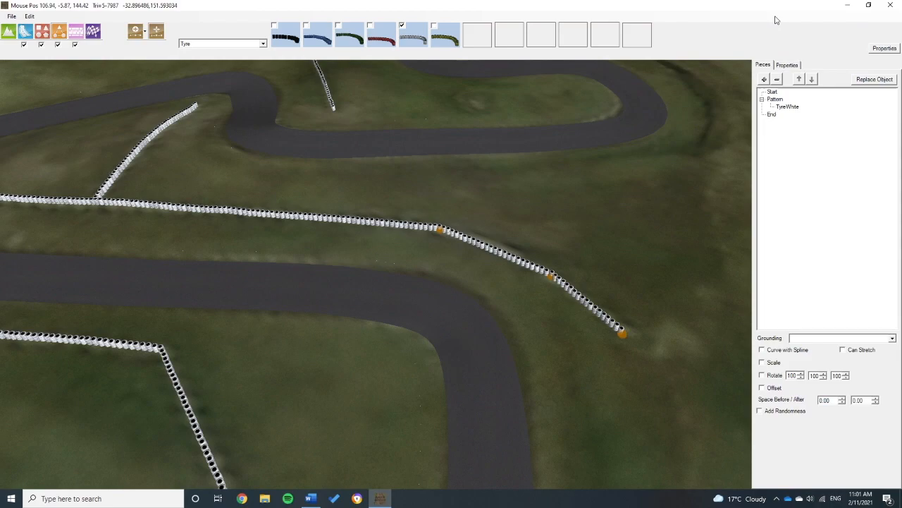
Try out a scale of 50 on the TyreWhite piece of the selected tyre string, then undo the scaling.
left_click(788, 106)
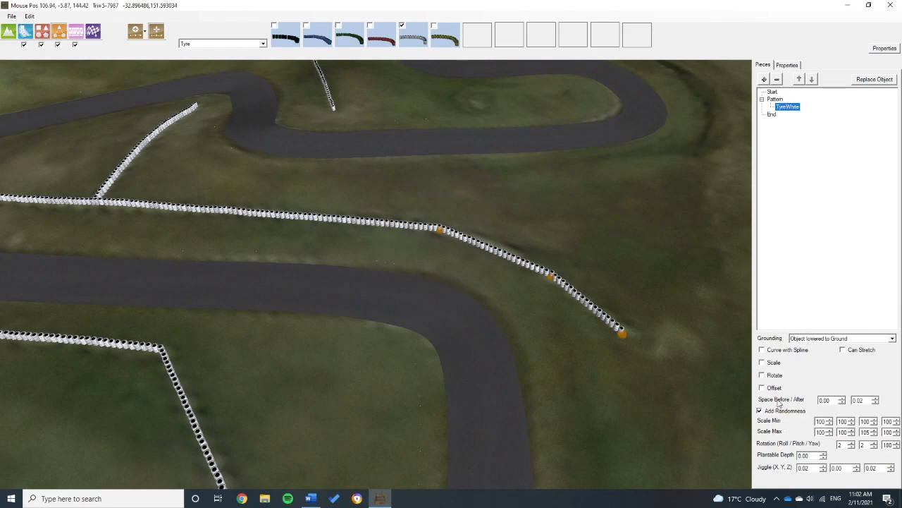
left_click(762, 362)
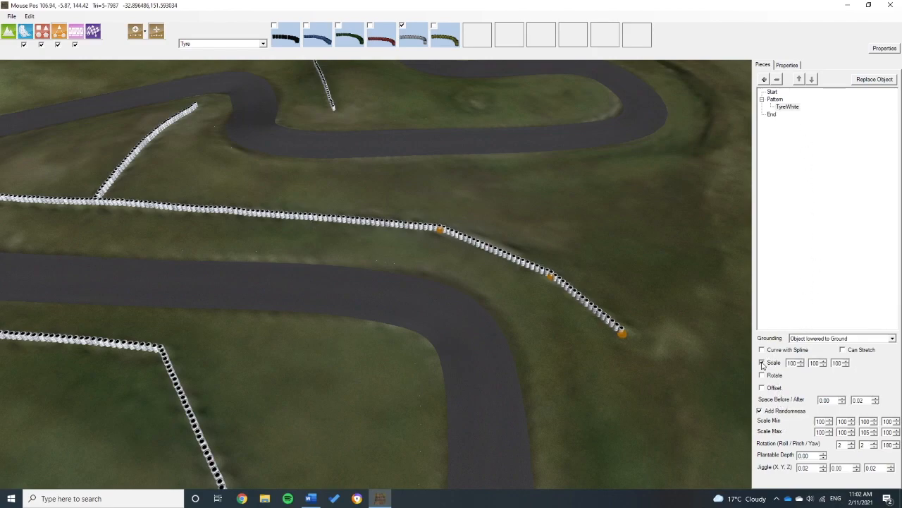
double_click(818, 364)
type("50")
scroll(518, 406, "up", 5)
right_click_drag(627, 343, 582, 287)
key("ctrl+z")
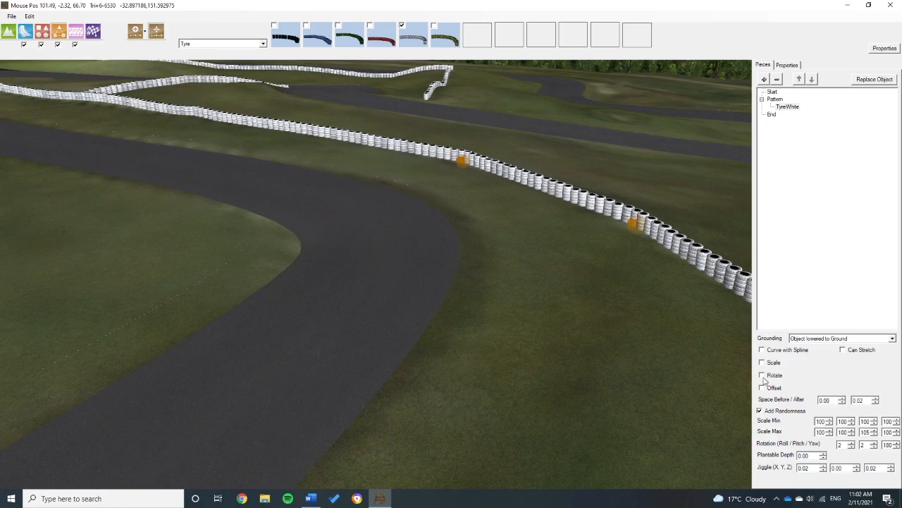
Choose the red-and-yellow left-hand sawtooth kerb from the Rumble Strip category of string objects.
scroll(643, 323, "down", 8)
right_click_drag(567, 305, 684, 362)
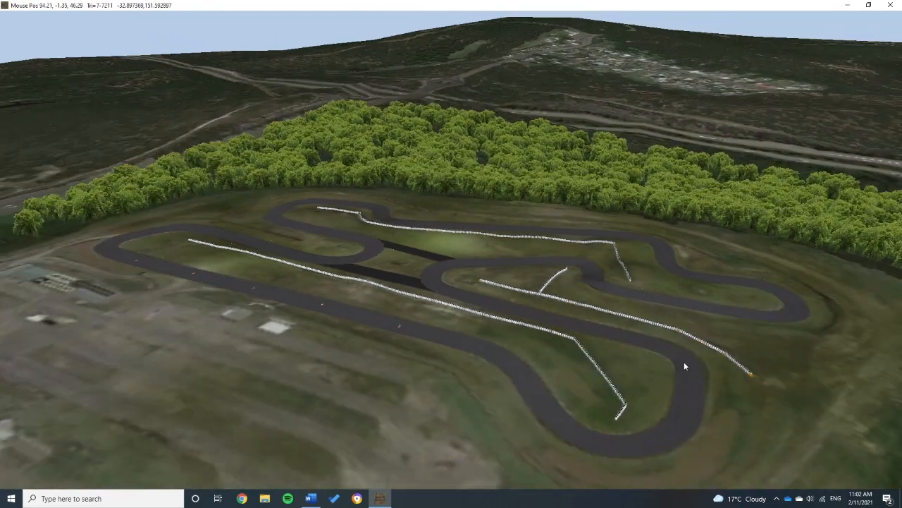
middle_click_drag(684, 362, 675, 390)
right_click_drag(592, 342, 746, 329)
middle_click_drag(746, 329, 718, 344)
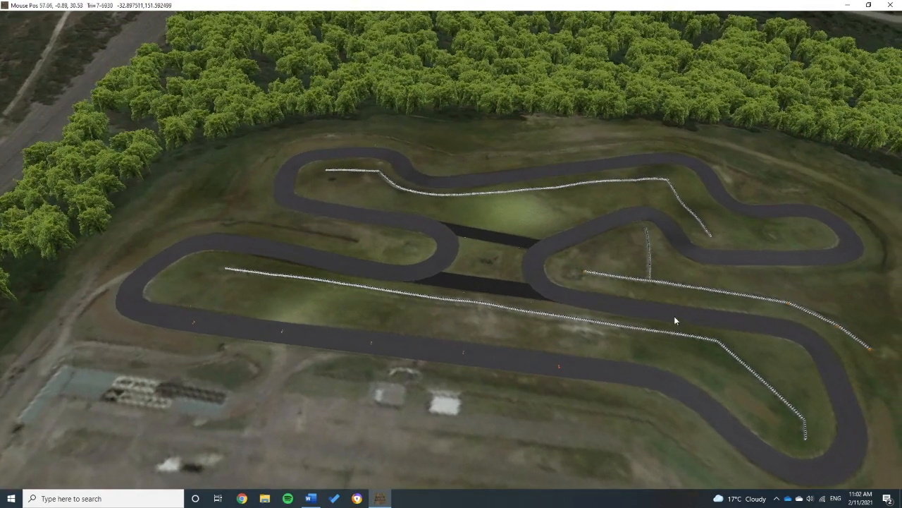
left_click(259, 45)
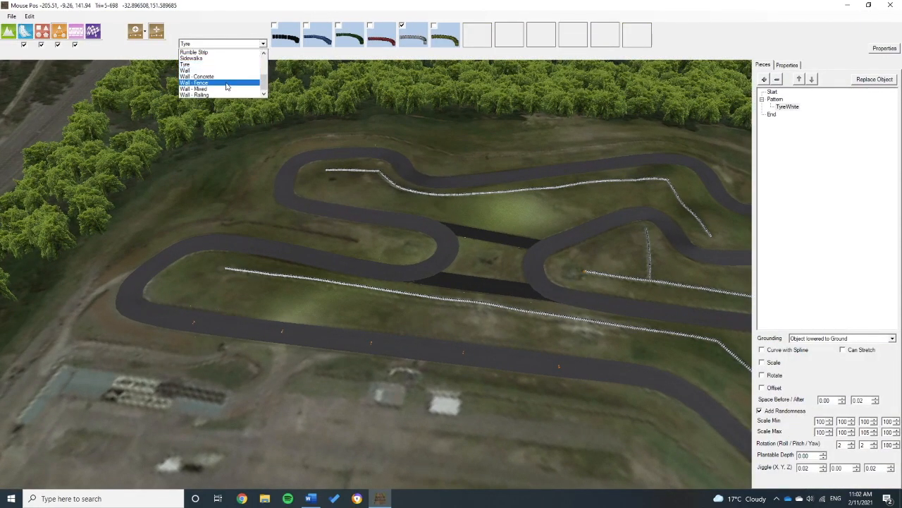
left_click(192, 52)
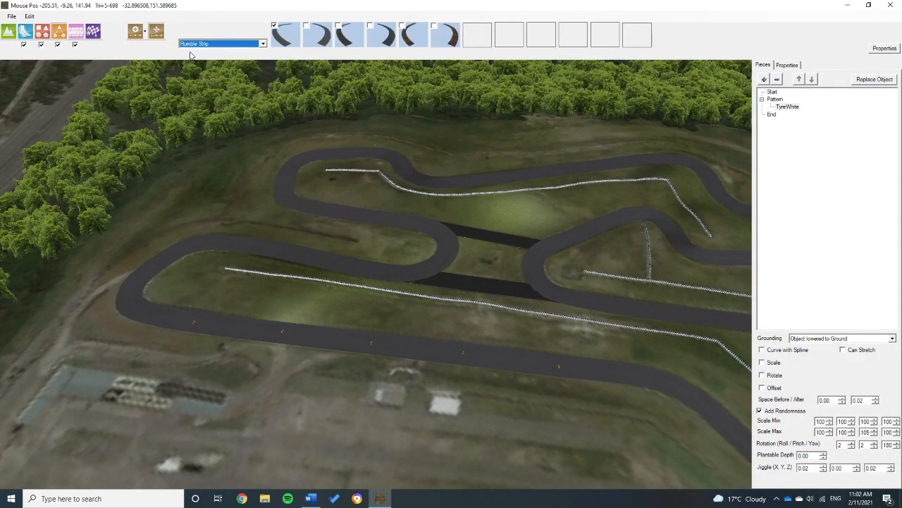
left_click(275, 26)
key("space")
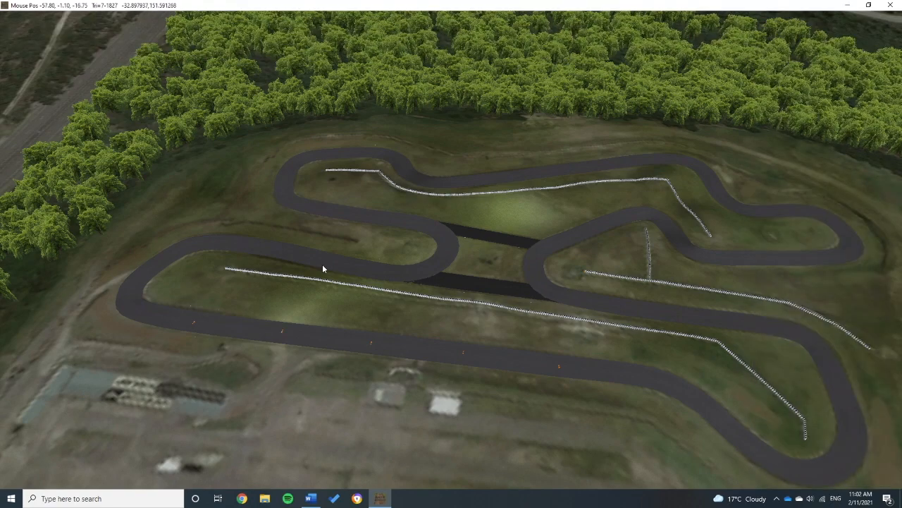
Draw a curved rumble strip around the inside of the hairpin beside the long tyre barrier's bent end, aligning its end points with the asphalt edge.
scroll(323, 260, "up", 3)
middle_click_drag(636, 359, 522, 233)
middle_click_drag(822, 358, 540, 342)
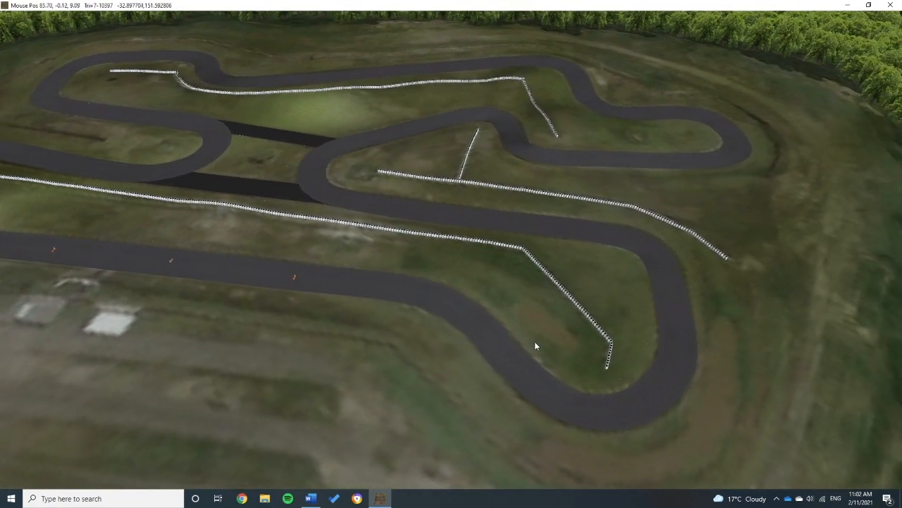
scroll(593, 425, "up", 4)
key("space")
left_click(143, 32)
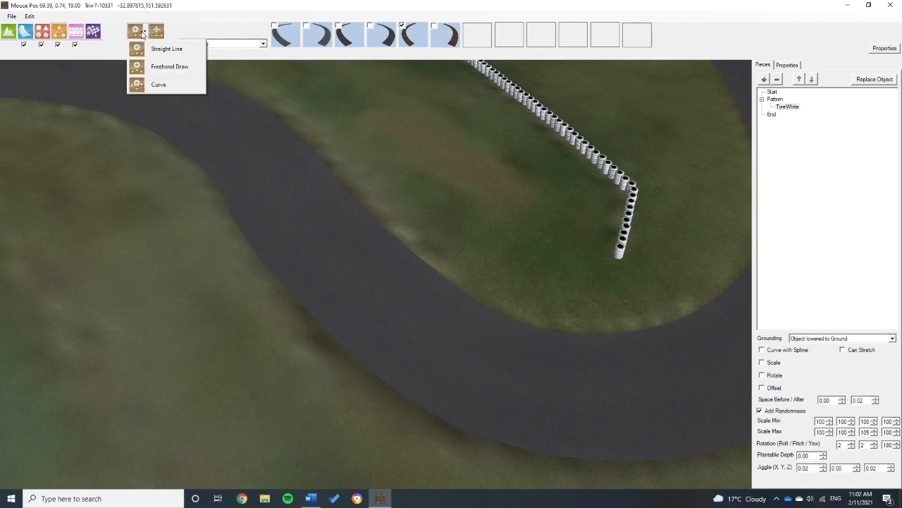
left_click(156, 84)
mouse_move(302, 202)
left_mouse_down()
mouse_move(405, 294)
mouse_move(453, 319)
mouse_move(494, 330)
mouse_move(580, 328)
left_mouse_up()
middle_click_drag(612, 324, 518, 382)
left_click_drag(571, 358, 577, 343)
left_click_drag(634, 285, 637, 281)
left_click_drag(655, 236, 657, 233)
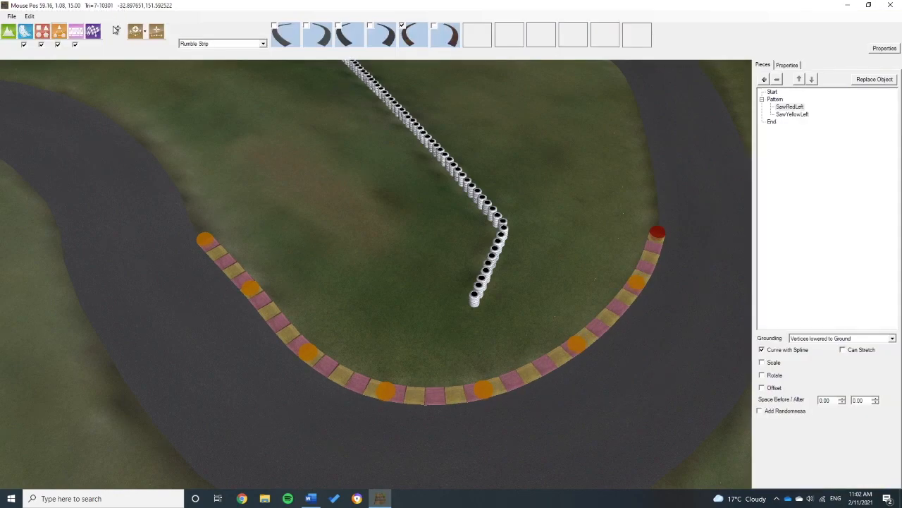
left_click_drag(205, 239, 205, 230)
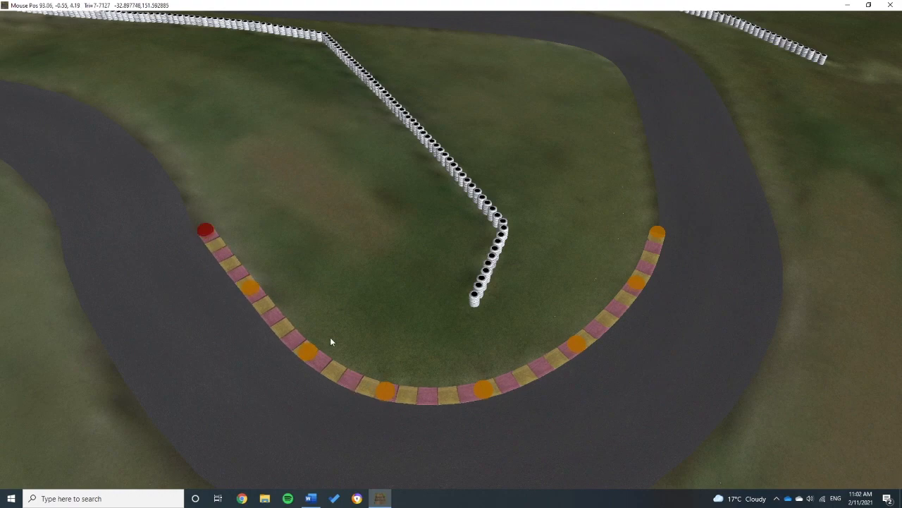
Enable Scale for the rumble strip's whole pattern and set the first and third scale values to 70.
mouse_move(710, 64)
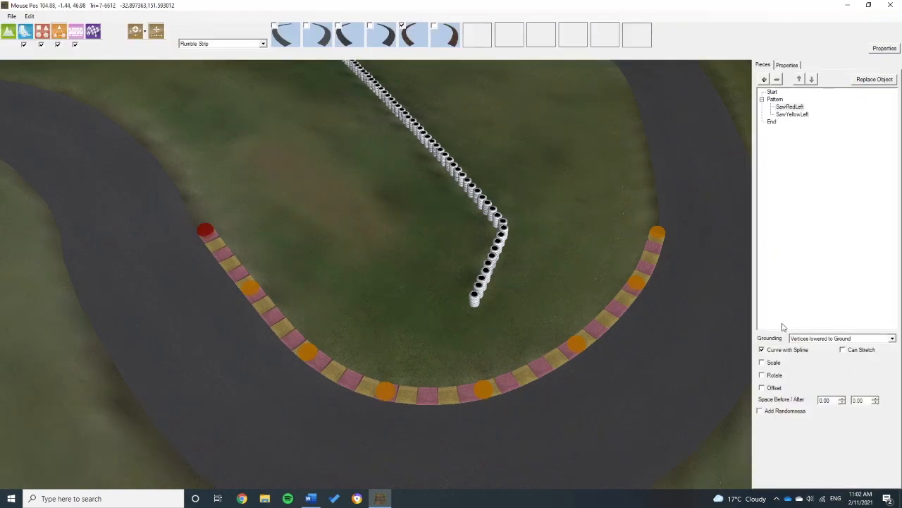
left_click(792, 107)
left_click(791, 114)
left_click(775, 101)
left_click(789, 116)
left_click(775, 99)
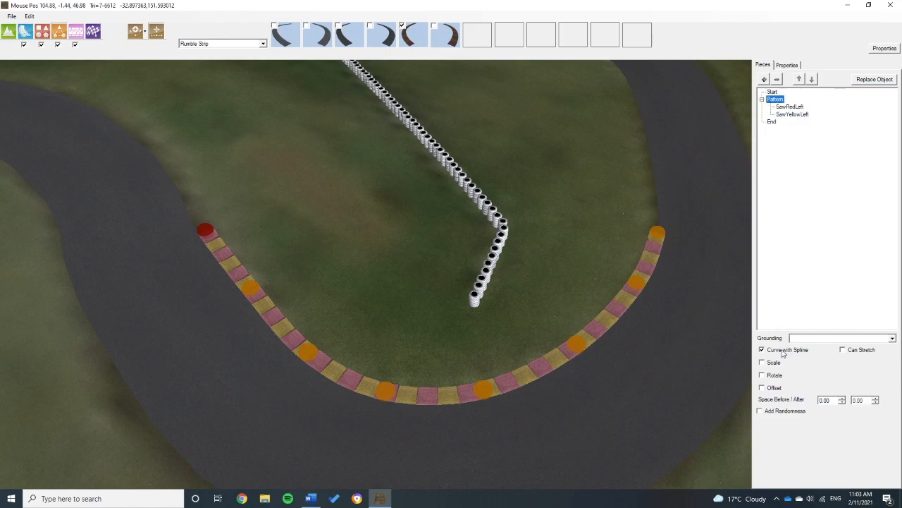
left_click(762, 375)
left_click(763, 363)
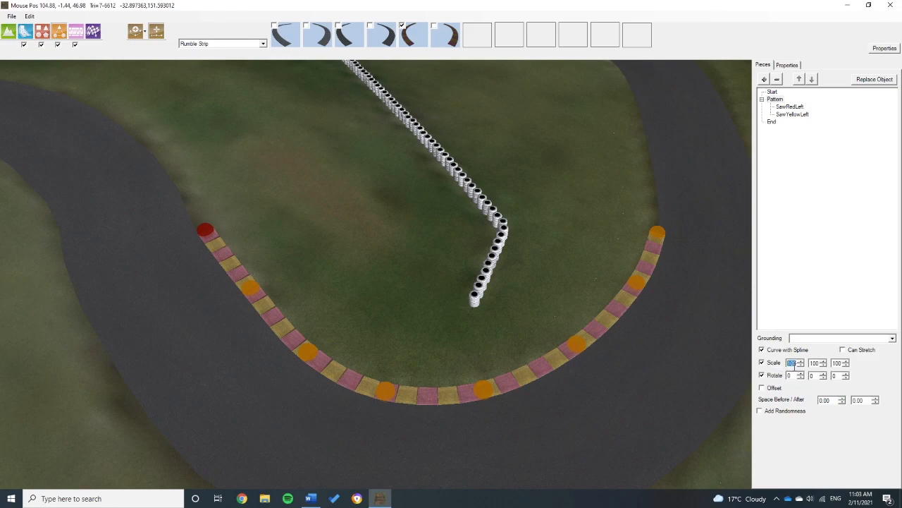
key("Return")
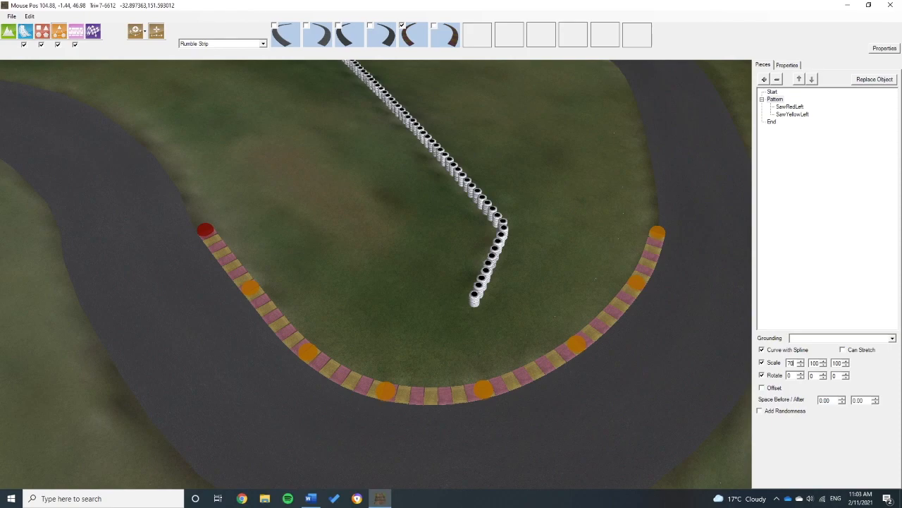
double_click(841, 365)
key("Return")
Inspect the scaled kerb up close and check the settings of SawRedLeft, SawYellowLeft and the whole Pattern.
scroll(598, 398, "up", 3)
middle_click_drag(598, 398, 687, 344)
left_click(790, 107)
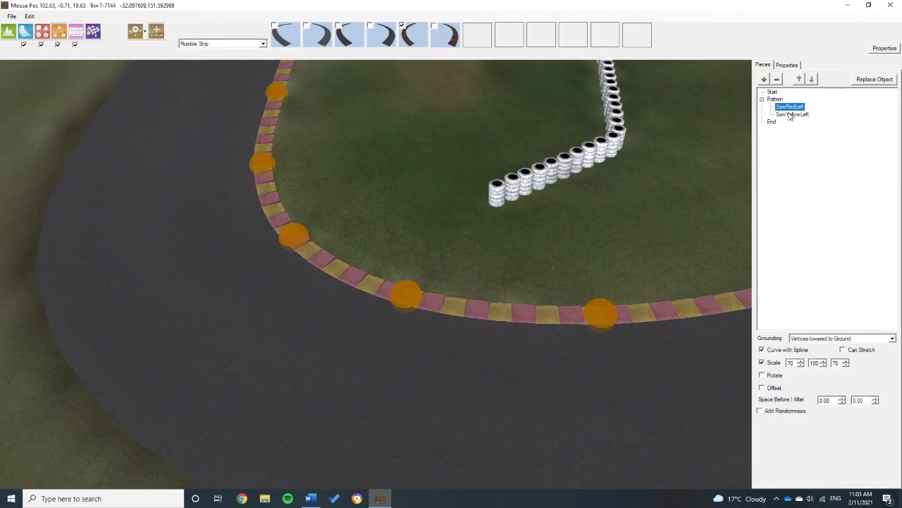
left_click(791, 115)
left_click(788, 107)
left_click(779, 100)
middle_click_drag(756, 253, 745, 138)
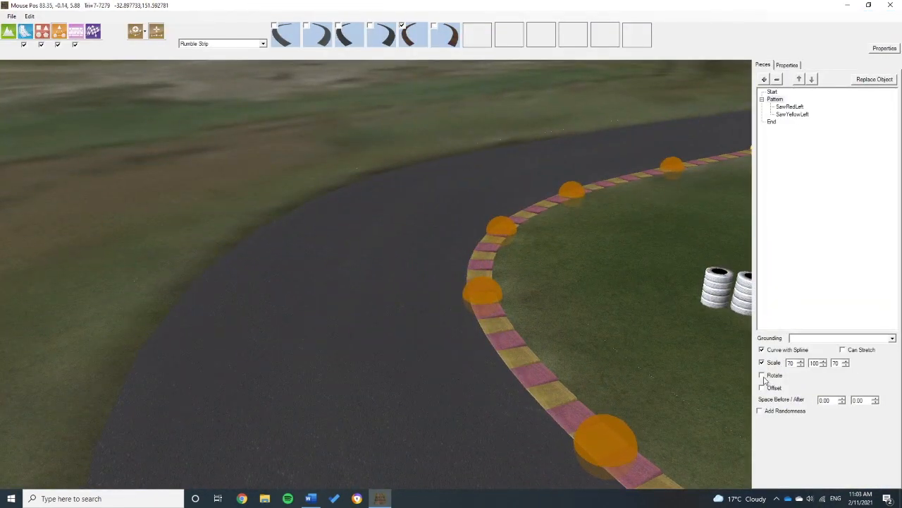
Try out the first Rotate value on the kerb's pattern in both directions and return it to 0.
left_click(762, 376)
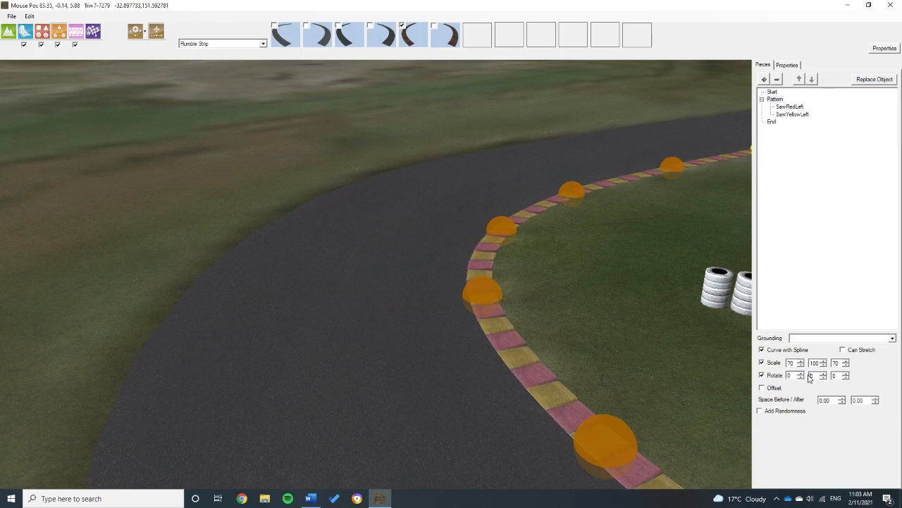
right_click_drag(589, 389, 598, 309)
left_click(801, 378)
left_click(802, 378)
left_click(801, 378)
left_click(801, 378)
left_click(802, 377)
left_click(802, 377)
left_click(801, 378)
left_click(801, 378)
left_click(801, 377)
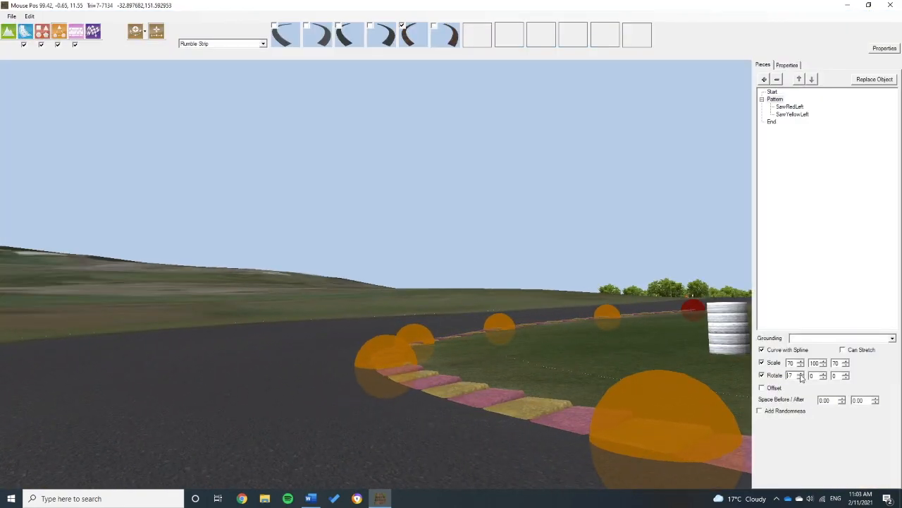
left_click(800, 373)
left_click(801, 373)
left_click(800, 373)
left_click(801, 373)
left_click(801, 373)
left_click(801, 373)
left_click(801, 373)
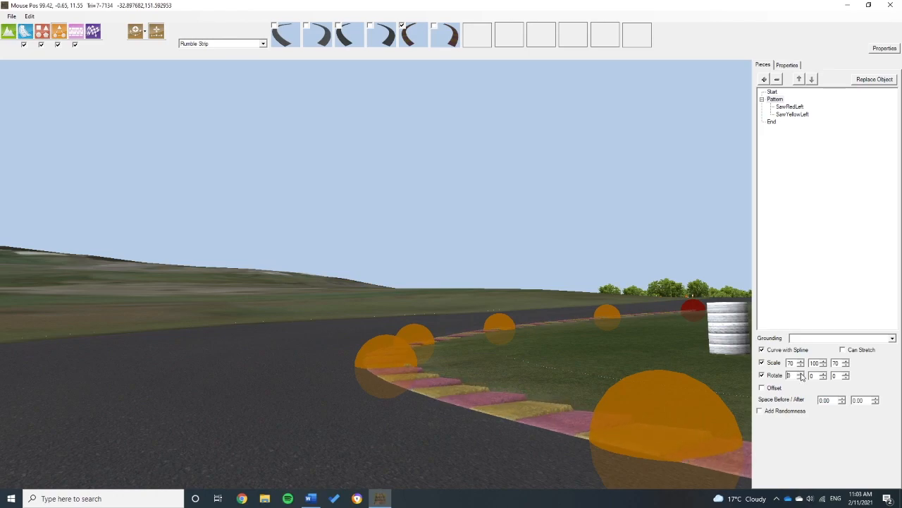
Draw a curved rumble strip along the inside of the adjoining corner, between the two long tyre barriers.
scroll(659, 359, "down", 5)
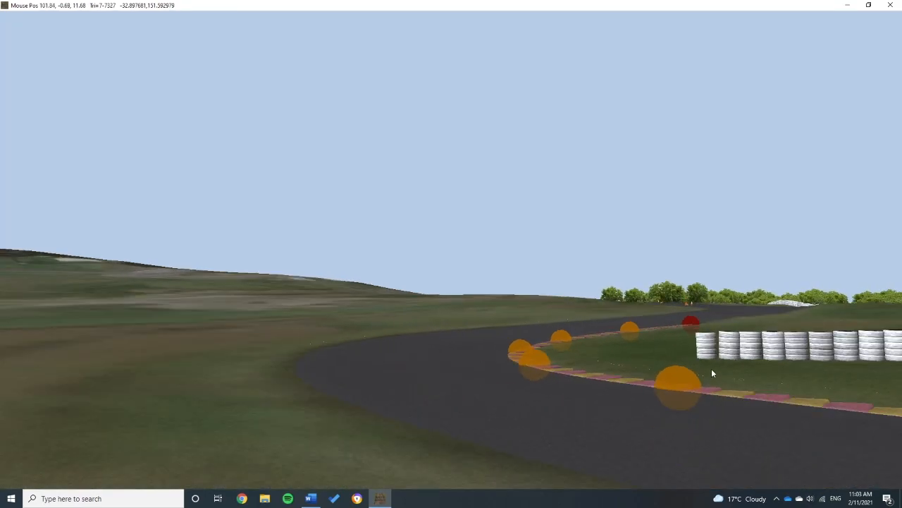
middle_click_drag(709, 371, 844, 453)
right_click_drag(635, 358, 494, 331)
scroll(566, 282, "down", 4)
right_click_drag(566, 244, 487, 349)
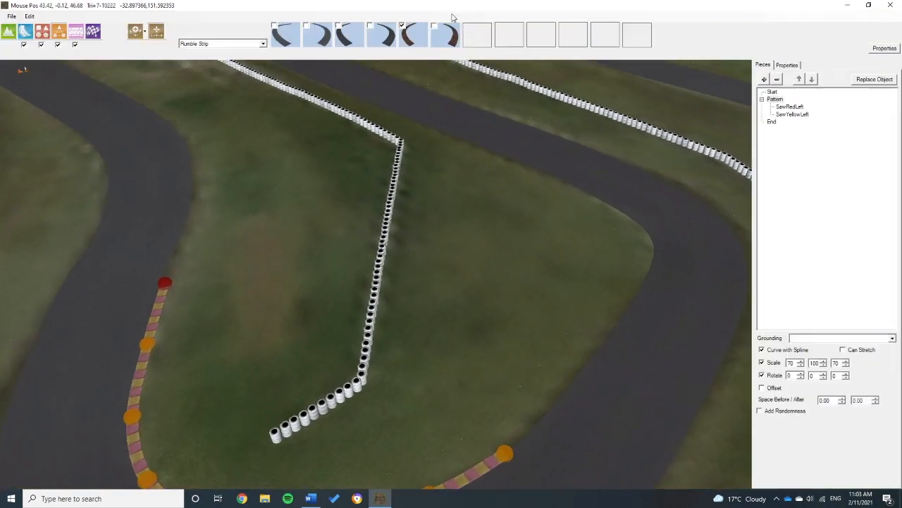
left_click(136, 28)
left_click(160, 87)
left_click(141, 34)
left_click(156, 81)
middle_click_drag(597, 237, 650, 368)
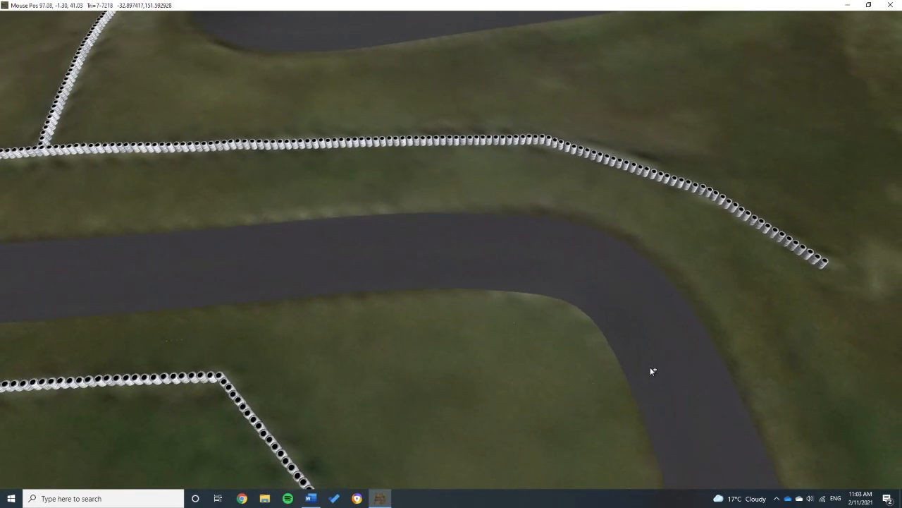
right_click_drag(650, 368, 628, 341)
left_click(601, 371)
left_click(457, 256)
left_click(365, 258)
Draw rumble strips around the inside of the central infield loop and along the neighbouring infield bends.
right_click_drag(363, 258, 627, 384)
left_click(450, 336)
right_click_drag(156, 282, 544, 263)
left_click(421, 302)
left_click(416, 211)
right_click_drag(666, 78, 452, 249)
left_click(404, 242)
left_click(464, 243)
Draw a curved rumble strip around the inside of the far hairpin beyond the infield tyre barriers.
left_click(136, 29)
left_click(159, 84)
left_click(440, 280)
left_click(548, 318)
left_click(887, 498)
Draw a short curved rumble strip on the inside of the outer bend just past the far hairpin.
left_click(136, 28)
scroll(599, 383, "up", 2)
left_click(484, 362)
left_click(472, 208)
right_click_drag(441, 211, 629, 308)
left_click(426, 261)
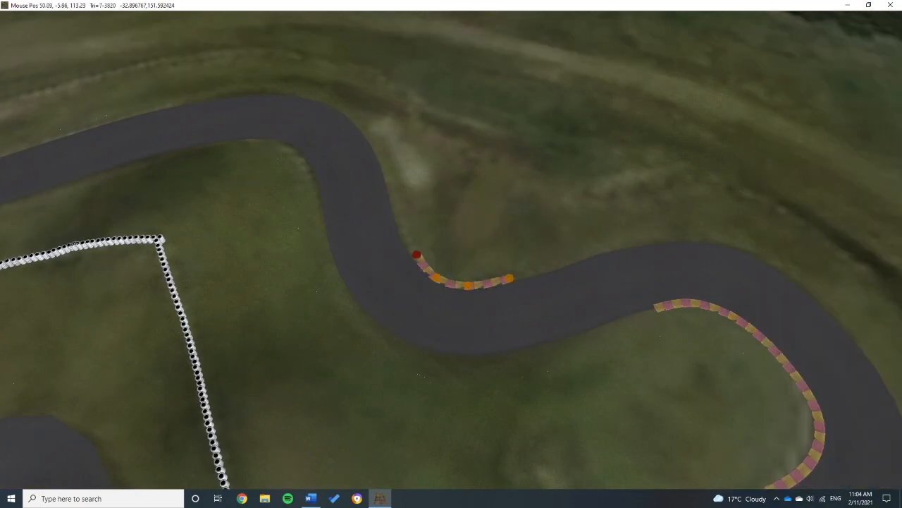
Draw rumble strips along the track edges at the bend near the corner of the back tyre barrier.
right_click_drag(426, 262, 557, 374)
left_click(300, 235)
left_click(380, 236)
Draw rumble strips on the inside of both bends of the S-section at the far end of the back straight.
right_click_drag(316, 268, 776, 141)
left_click(552, 268)
left_click(415, 245)
left_click(253, 220)
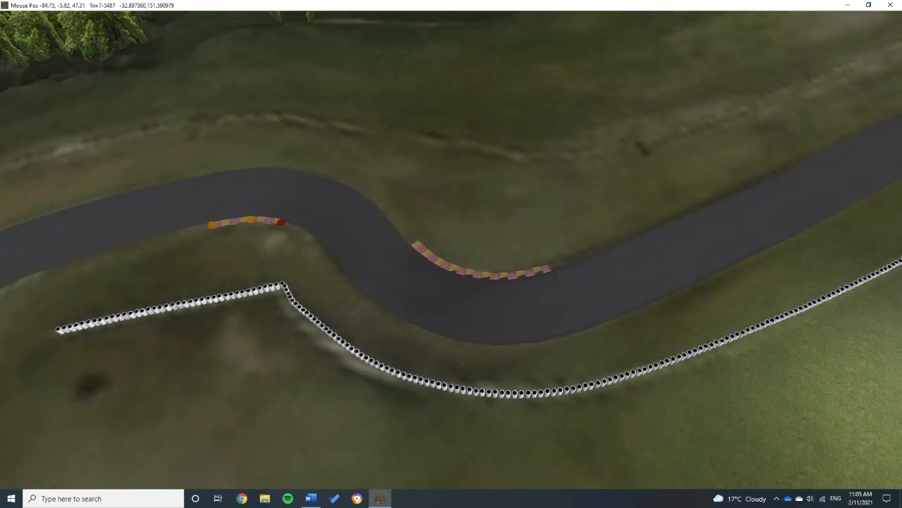
Draw two short rumble strips on the inside of the wide corner behind the back tyre barrier's end.
right_click_drag(255, 220, 493, 112)
left_click(299, 167)
left_click(248, 316)
left_click(269, 354)
Draw a curved rumble strip around the inside of the hairpin next to the dark connecting roads.
right_click_drag(705, 395, 282, 212)
left_click(453, 217)
left_click(526, 237)
left_click(427, 432)
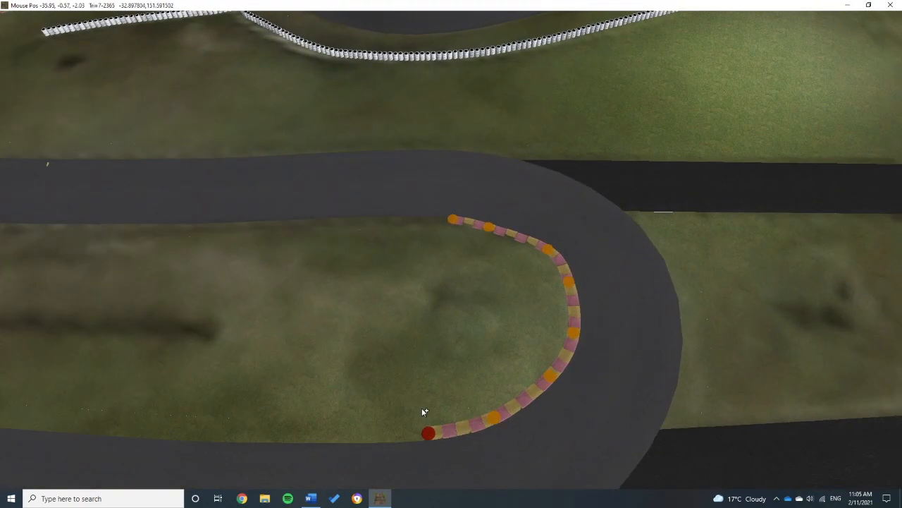
Draw rumble strips on the inside of the wide corner leading onto the straight with the cones.
right_click_drag(282, 282, 705, 282)
left_click(496, 218)
left_click(370, 245)
right_click_drag(367, 325, 395, 208)
left_click(352, 242)
left_click(441, 324)
Draw a straight-line rumble strip along the outer edge of the coned straight near the wide corner.
left_click(155, 31)
left_click(164, 51)
left_click(598, 422)
Examine the rumble strips around the whole circuit from above and select the strip inside the central infield loop.
scroll(320, 220, "down", 5)
right_click_drag(320, 218, 444, 254)
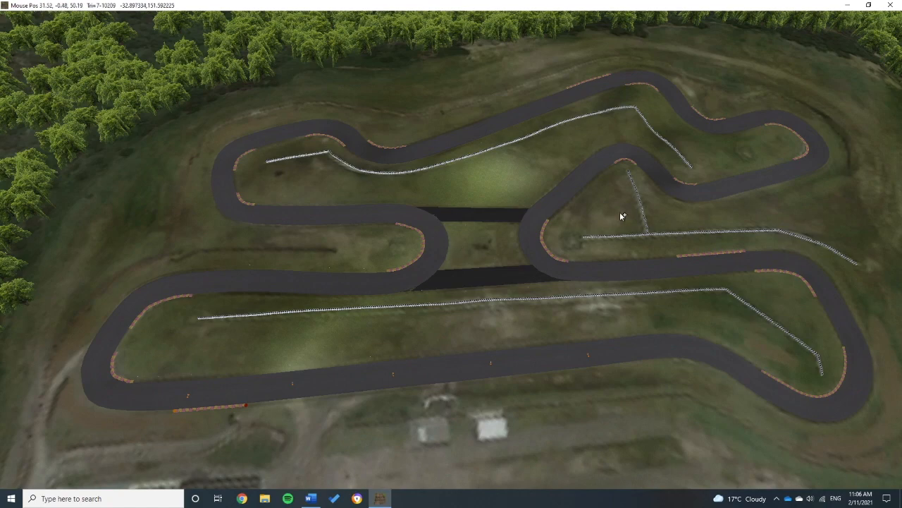
scroll(562, 254, "up", 10)
middle_click_drag(550, 253, 558, 229)
scroll(487, 219, "down", 10)
mouse_move(533, 2)
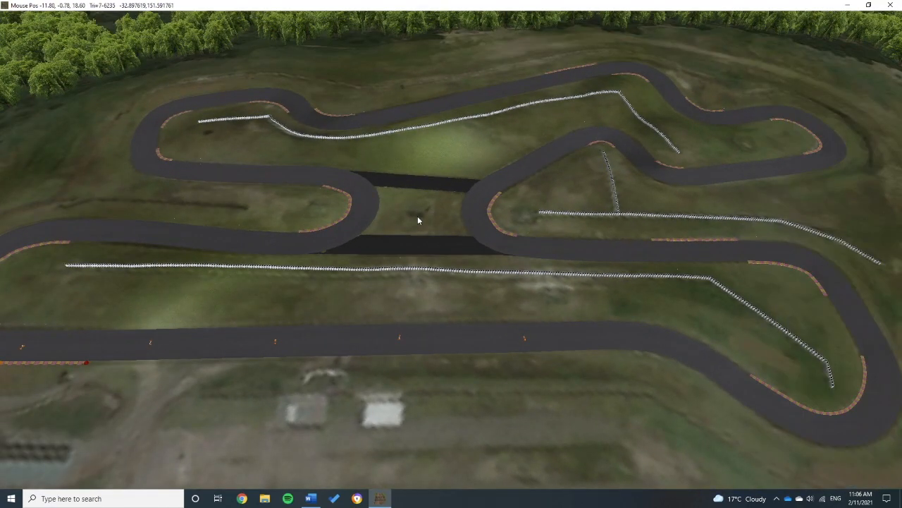
left_click(492, 221)
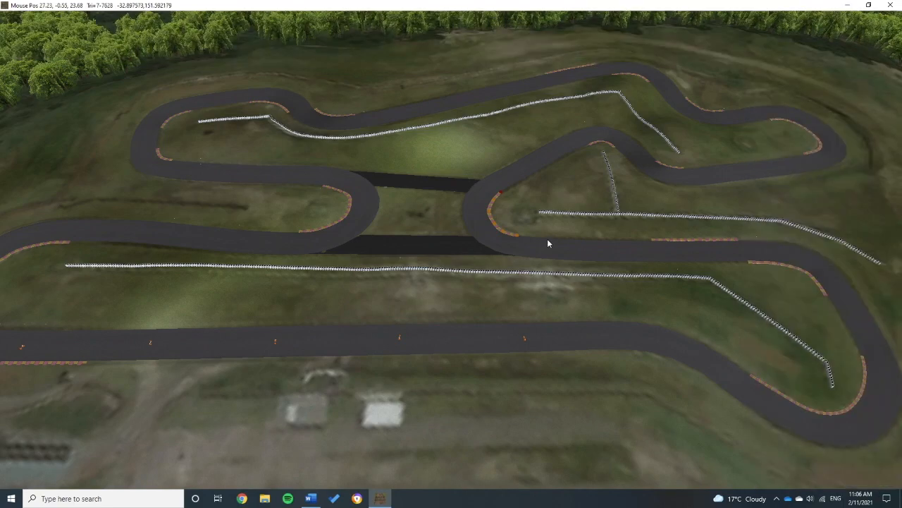
scroll(539, 242, "down", 5)
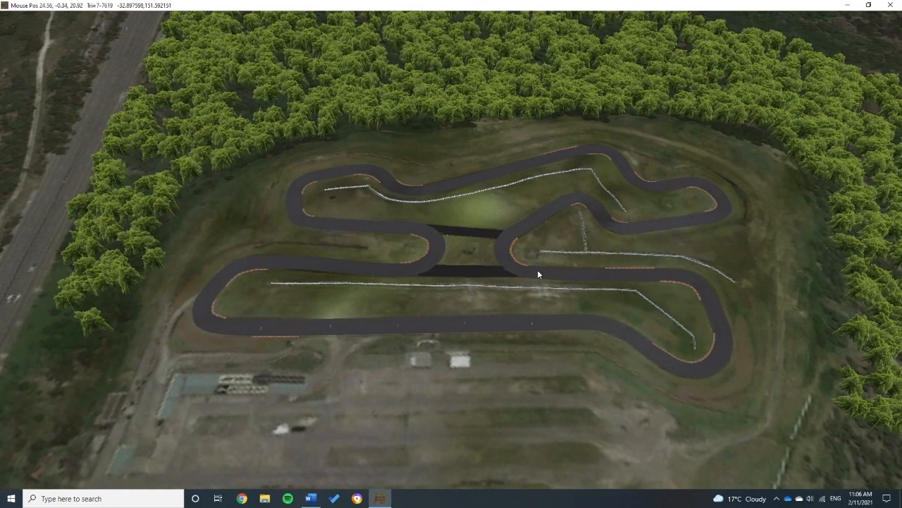
right_click_drag(549, 259, 593, 236)
scroll(561, 251, "up", 4)
scroll(594, 236, "down", 3)
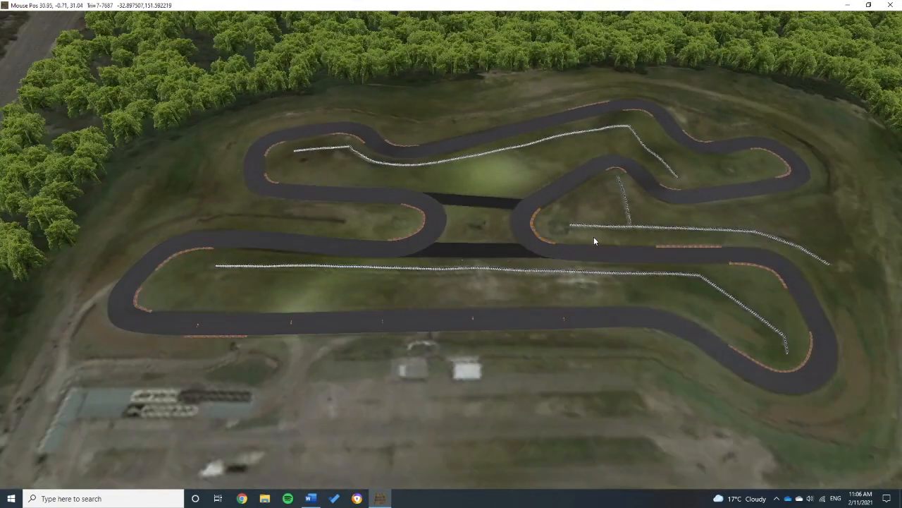
middle_click_drag(622, 250, 595, 291)
right_click_drag(596, 224, 577, 292)
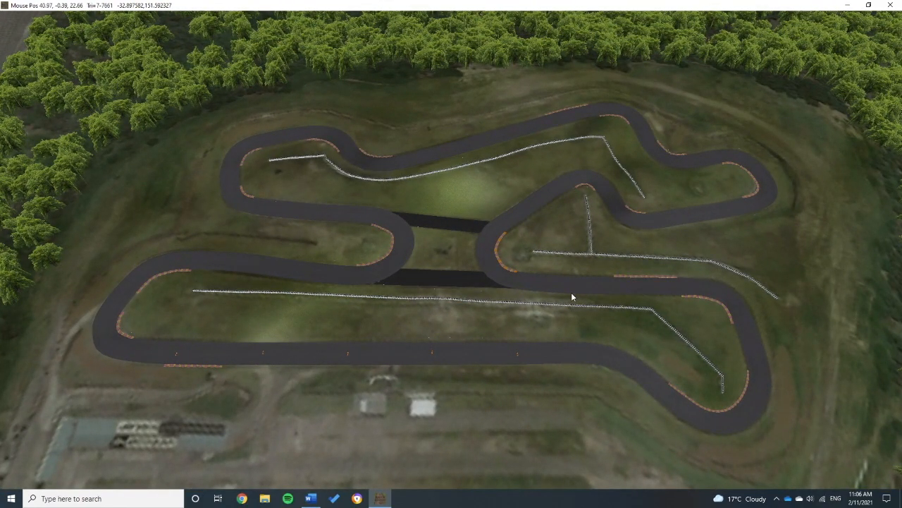
mouse_move(553, 184)
right_mouse_down()
mouse_move(545, 197)
mouse_move(568, 150)
mouse_move(569, 175)
right_mouse_up()
scroll(591, 193, "up", 3)
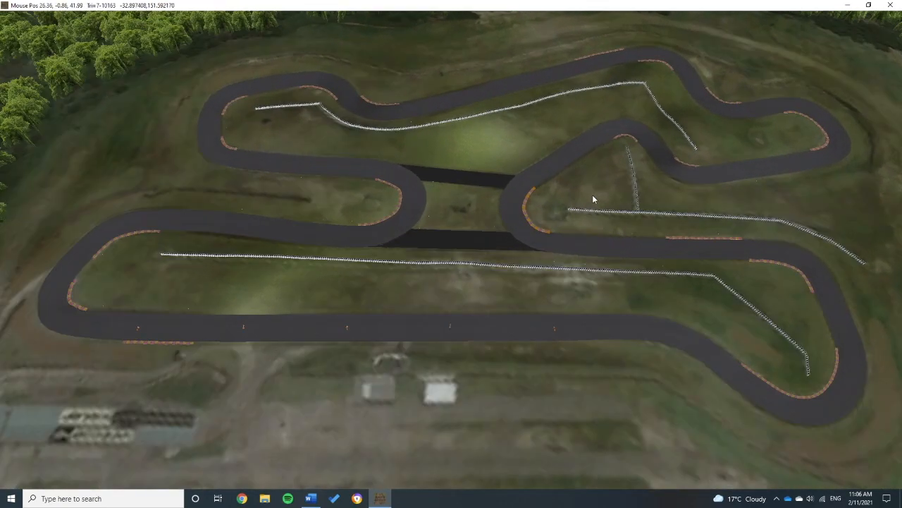
scroll(595, 194, "down", 3)
middle_click_drag(596, 197, 628, 191)
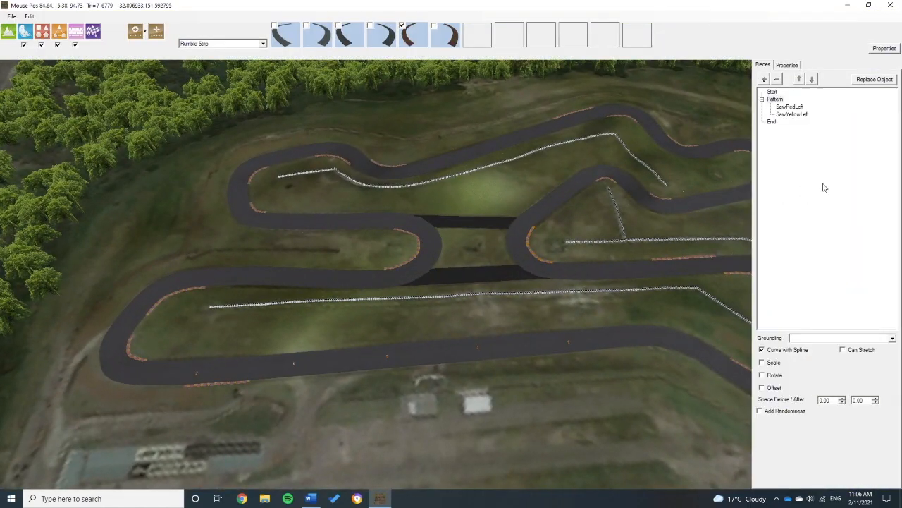
Switch the string object library from Rumble Strip to the PaintLines category.
key("F11")
key("F11")
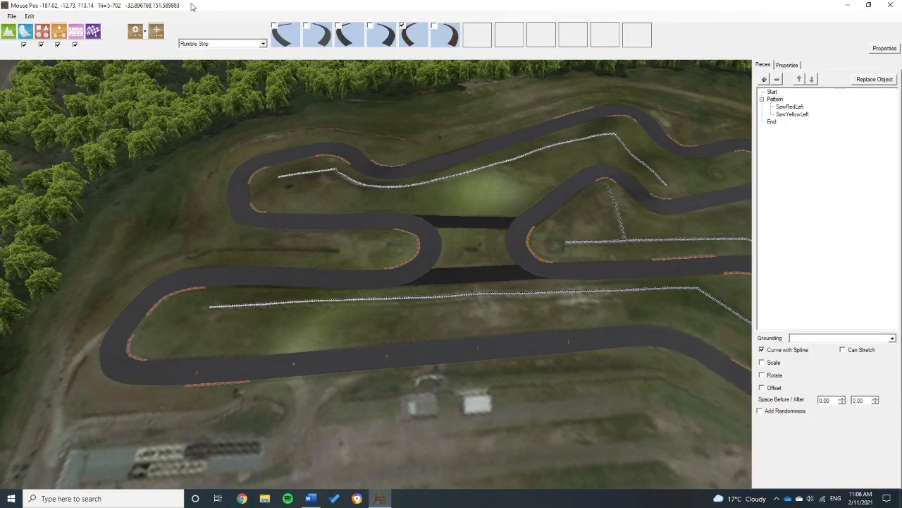
left_click(262, 45)
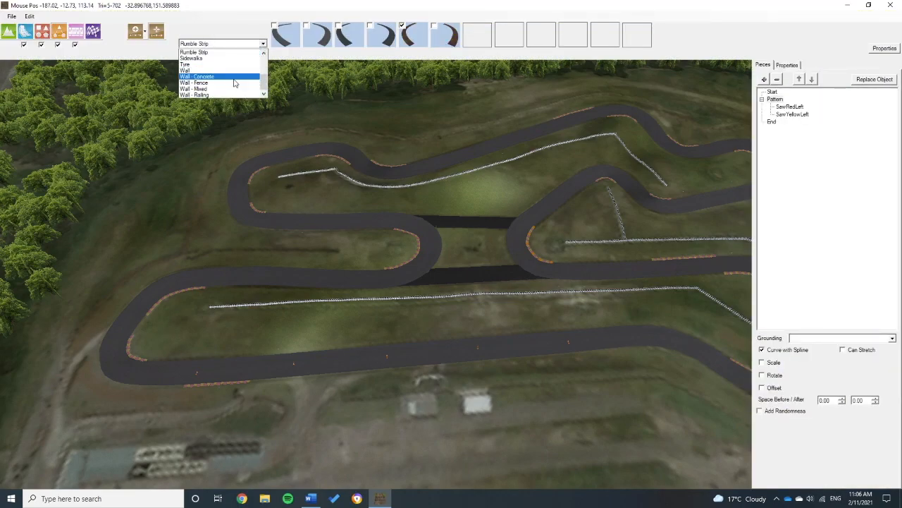
scroll(235, 83, "up", 3)
scroll(235, 83, "down", 1)
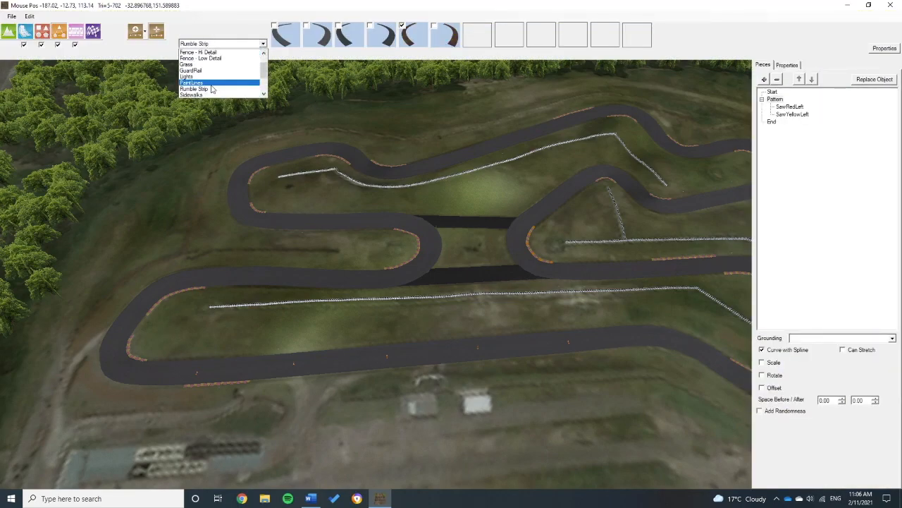
key("F11")
scroll(386, 332, "up", 3)
key("F11")
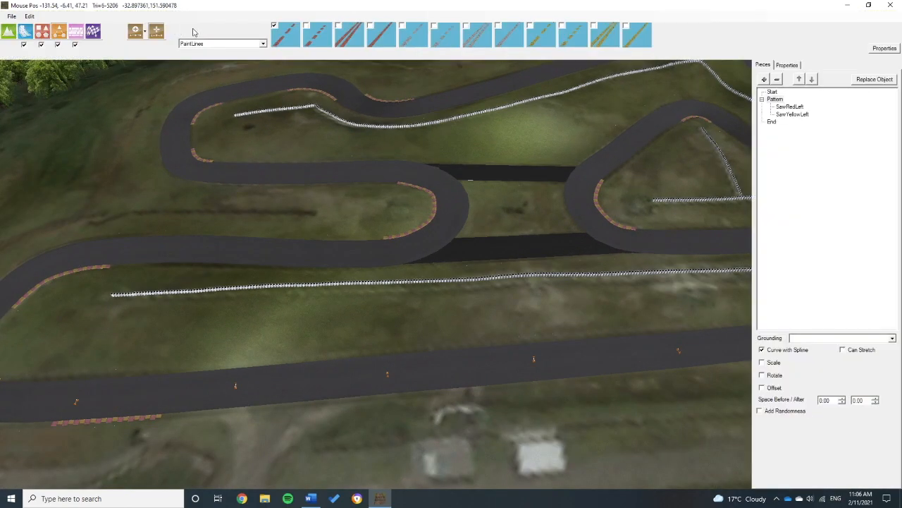
Start a new string object with the single solid white paint line on the infield-side edge of the coned straight.
key("F11")
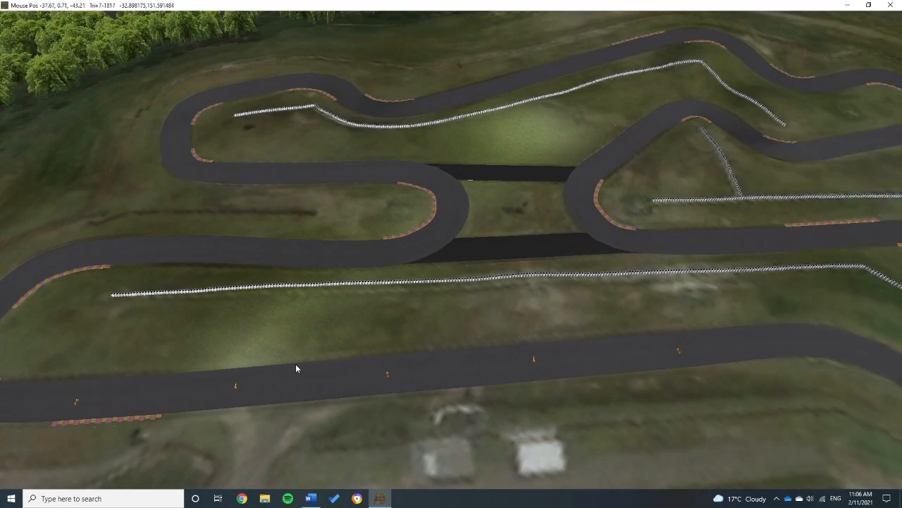
scroll(309, 378, "up", 3)
middle_click_drag(308, 378, 310, 414)
key("F11")
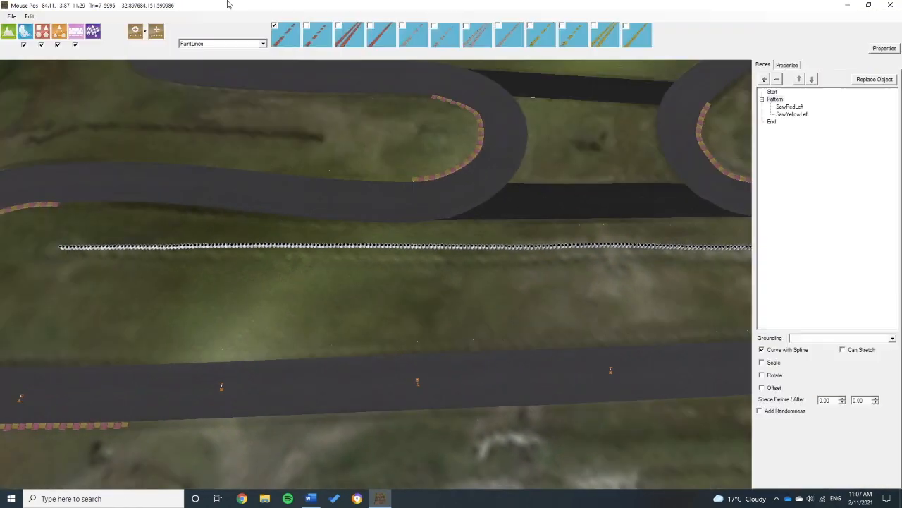
left_click(144, 33)
left_click(153, 85)
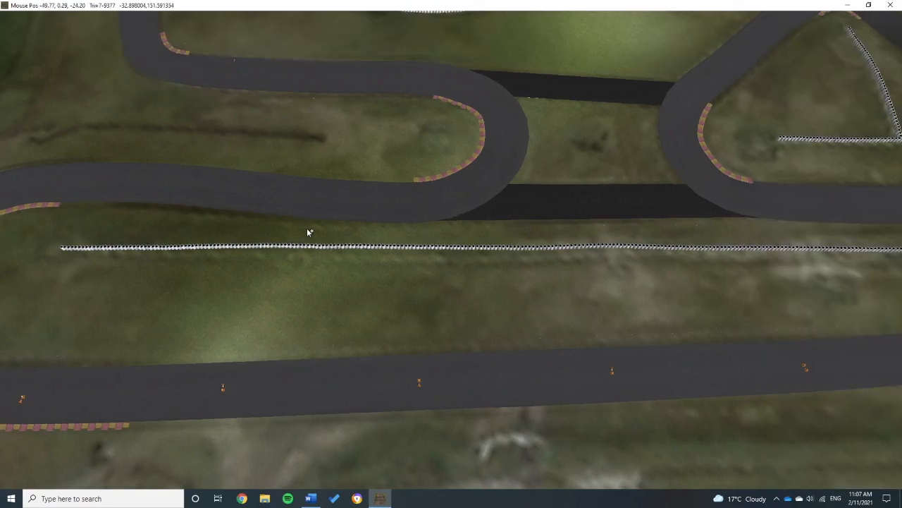
right_click_drag(359, 364, 559, 272)
middle_click_drag(575, 268, 560, 328)
scroll(561, 329, "up", 4)
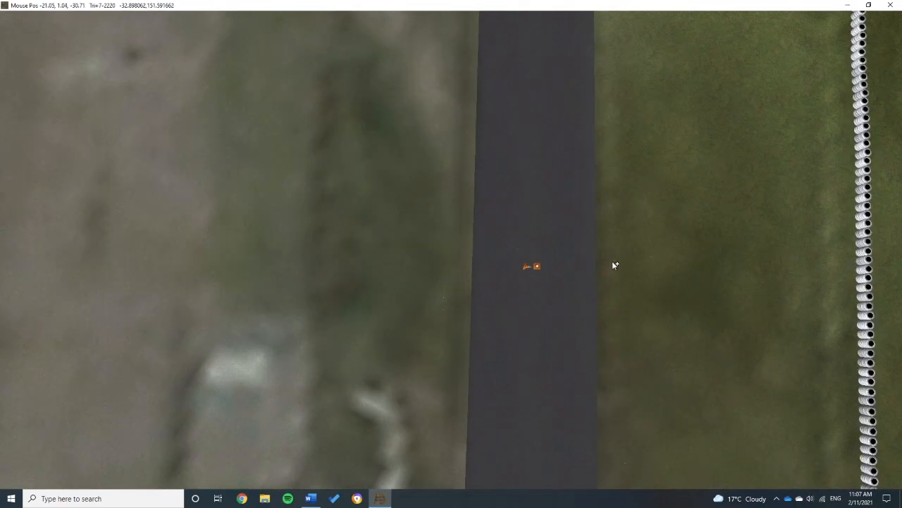
middle_click_drag(611, 263, 596, 272)
left_click(595, 272)
left_click_drag(595, 273, 551, 39)
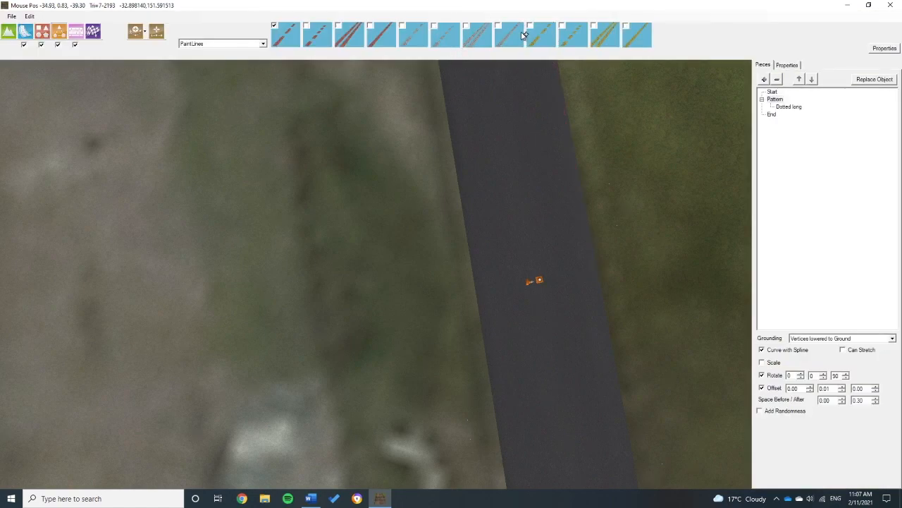
left_click(499, 27)
mouse_move(603, 322)
left_mouse_down()
mouse_move(577, 231)
mouse_move(550, 48)
left_mouse_up()
scroll(557, 75, "down", 3)
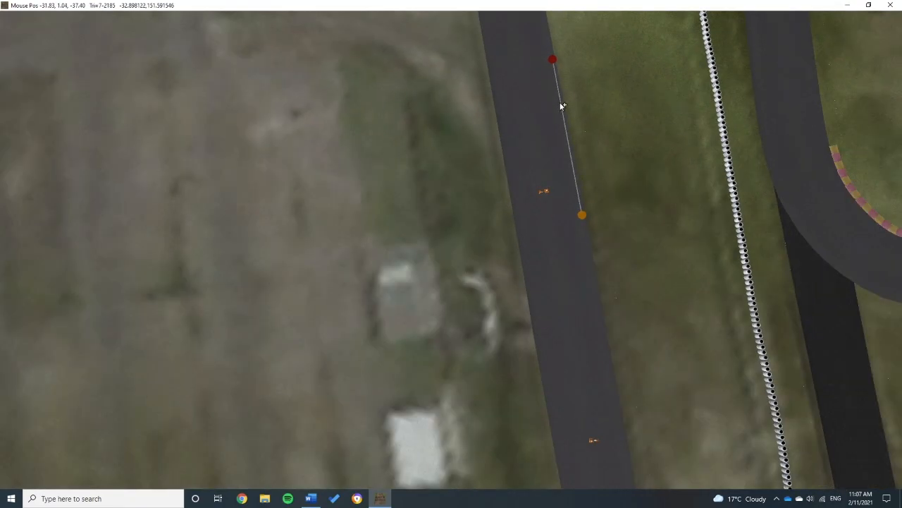
Extend the white line past the cones along the infield-side edge of the straight towards the wide corner.
middle_click_drag(553, 53, 521, 275)
scroll(521, 275, "up", 2)
scroll(521, 275, "up", 1)
left_click_drag(505, 151, 489, 75)
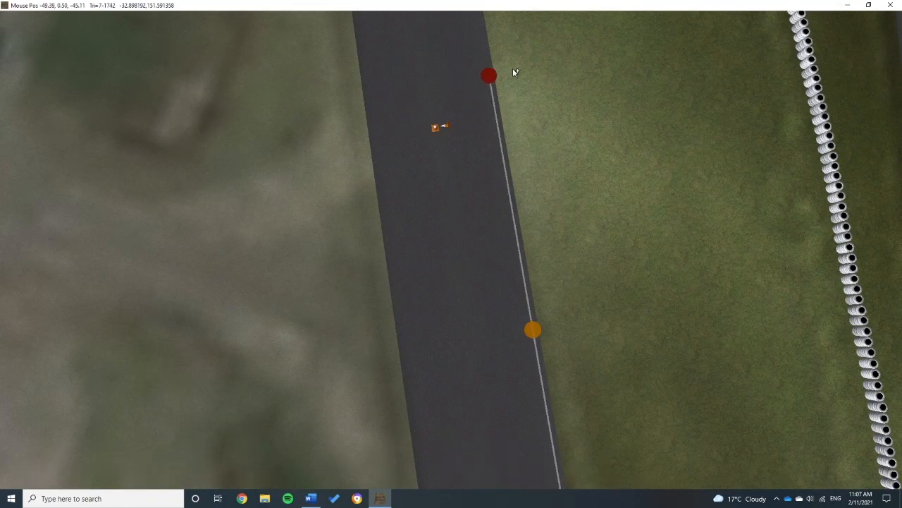
scroll(512, 69, "down", 3)
middle_click_drag(502, 67, 471, 247)
scroll(471, 247, "up", 3)
left_click_drag(470, 247, 465, 193)
middle_click_drag(465, 193, 514, 409)
left_click_drag(453, 197, 454, 180)
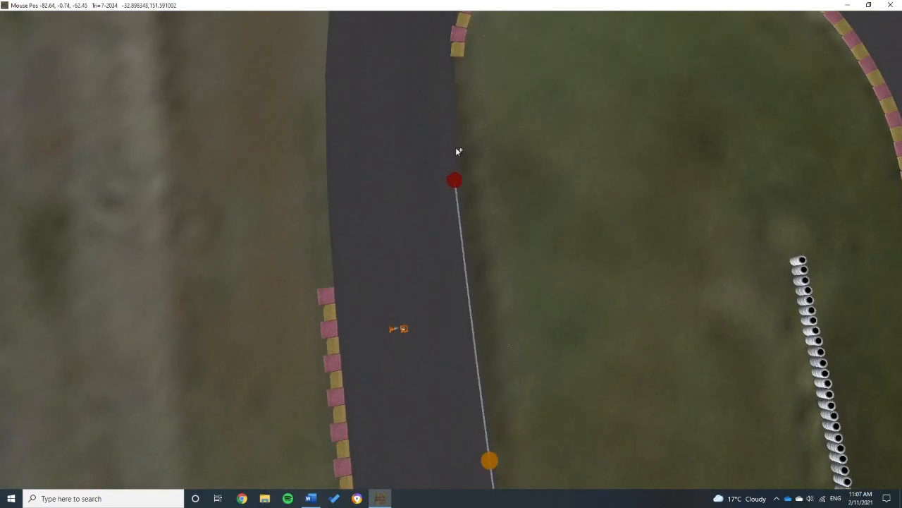
Continue the white line around the inside of the wide corner, following its rumble strips onto the next section.
middle_click_drag(449, 79, 472, 253)
left_click_drag(473, 257, 473, 223)
left_click_drag(481, 158, 487, 145)
middle_click_drag(509, 134, 453, 267)
left_click(468, 228)
left_click(515, 215)
left_click_drag(515, 215, 534, 209)
middle_click_drag(656, 233, 432, 218)
left_click(431, 208)
left_click(582, 260)
middle_click_drag(662, 458, 472, 78)
left_click(522, 312)
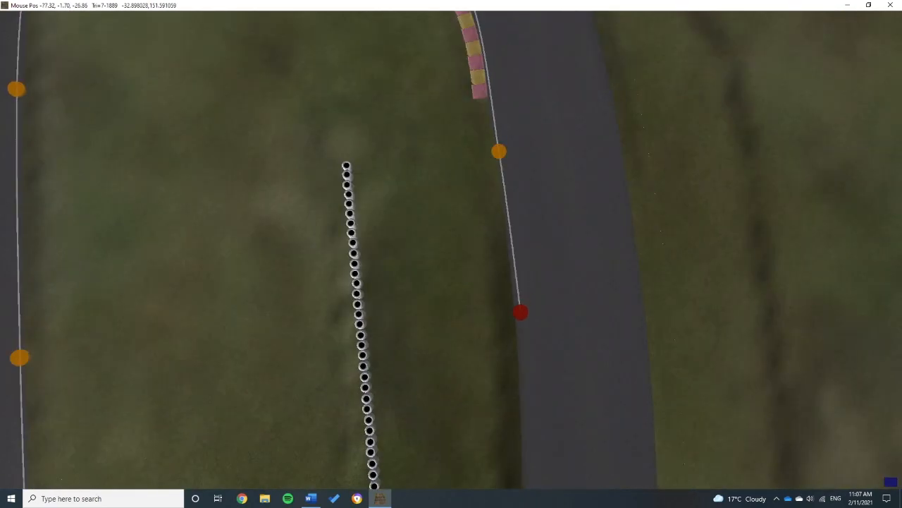
Run the white line along the next section and around the outside of the hairpin beside the dark connecting roads.
middle_click_drag(525, 395, 486, 141)
left_click(480, 233)
middle_click_drag(530, 277, 417, 159)
left_click(399, 205)
left_click(621, 251)
middle_click_drag(635, 212, 423, 394)
left_click(594, 169)
left_click(705, 218)
Carry the white line around the far loop and along the long straight to the rumble strip at its end corner.
middle_click_drag(705, 218, 364, 105)
left_click(545, 278)
middle_click_drag(545, 408, 526, 279)
left_click(519, 278)
left_click(472, 326)
middle_click_drag(486, 451, 437, 92)
middle_click_drag(555, 288, 395, 85)
left_click(566, 224)
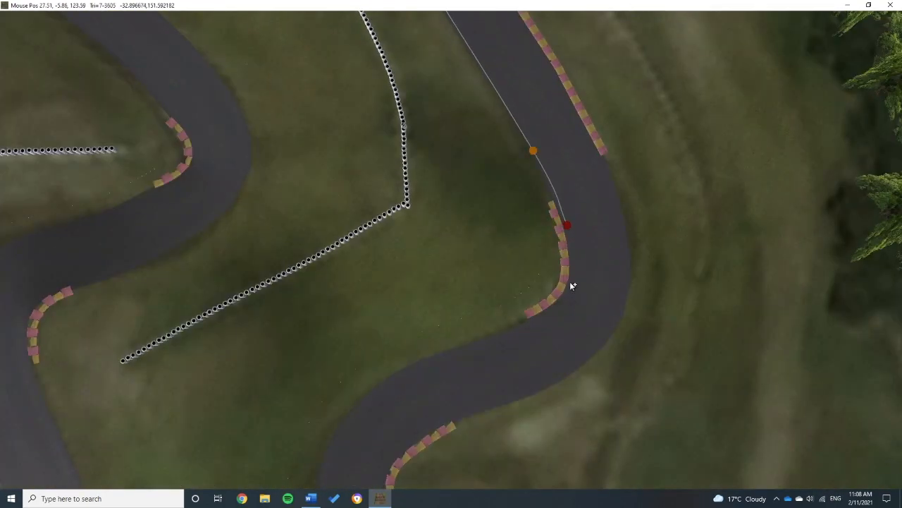
Trace the white line around the small end hairpin and back to the outside of the central infield loop's tight corner.
middle_click_drag(437, 395, 567, 281)
left_click(509, 270)
middle_click_drag(508, 438, 542, 130)
left_click(568, 300)
middle_click_drag(303, 85, 483, 410)
left_click(493, 477)
middle_click_drag(487, 141, 489, 329)
left_click(588, 179)
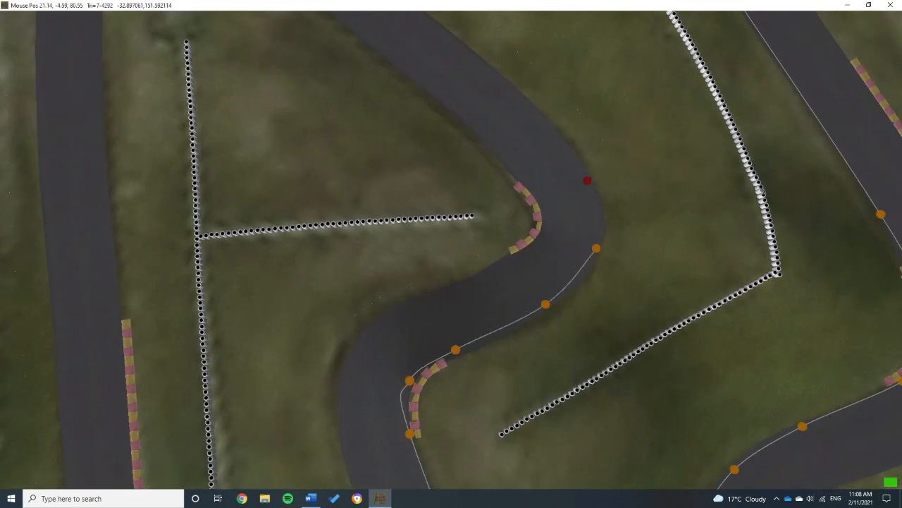
Continue the white line past the second connecting-road bend and around the inside of the final corners' rumble strips.
middle_click_drag(423, 70, 646, 419)
left_click(481, 198)
left_click(401, 185)
middle_click_drag(451, 437, 456, 221)
middle_click_drag(493, 465, 456, 43)
left_click(459, 236)
left_click(367, 271)
Complete the white line along the last bend so it reaches the coned straight, covering the full lap.
middle_click_drag(211, 43, 383, 278)
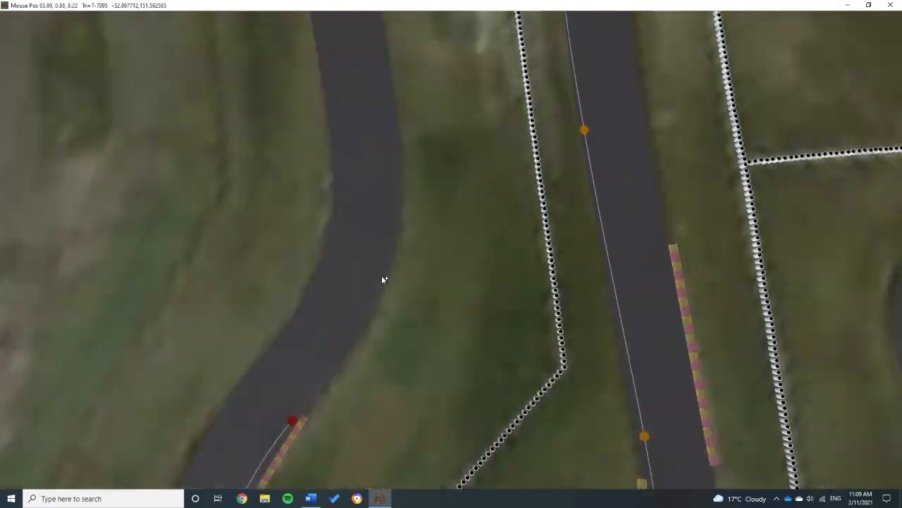
middle_click_drag(367, 70, 401, 395)
left_click(404, 401)
left_click(385, 253)
scroll(395, 286, "down", 7)
right_click_drag(395, 285, 655, 316)
scroll(626, 261, "up", 1)
scroll(627, 262, "up", 1)
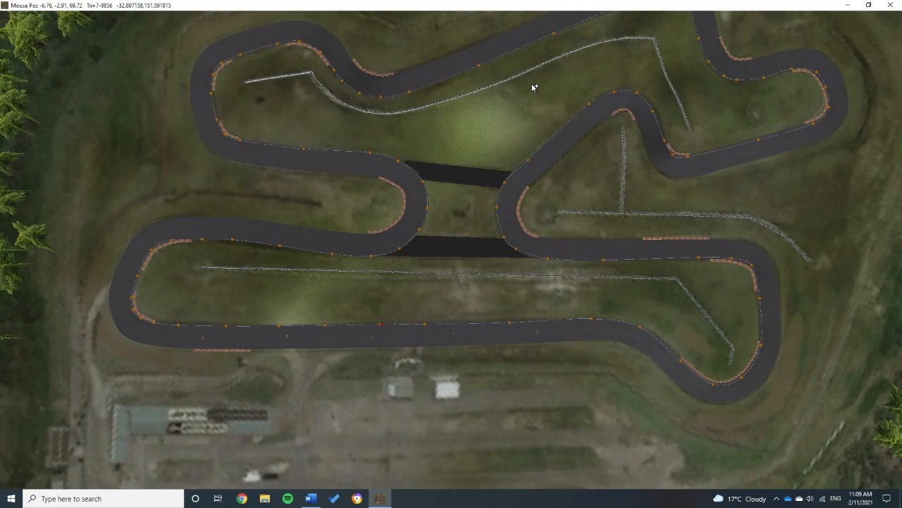
key("space")
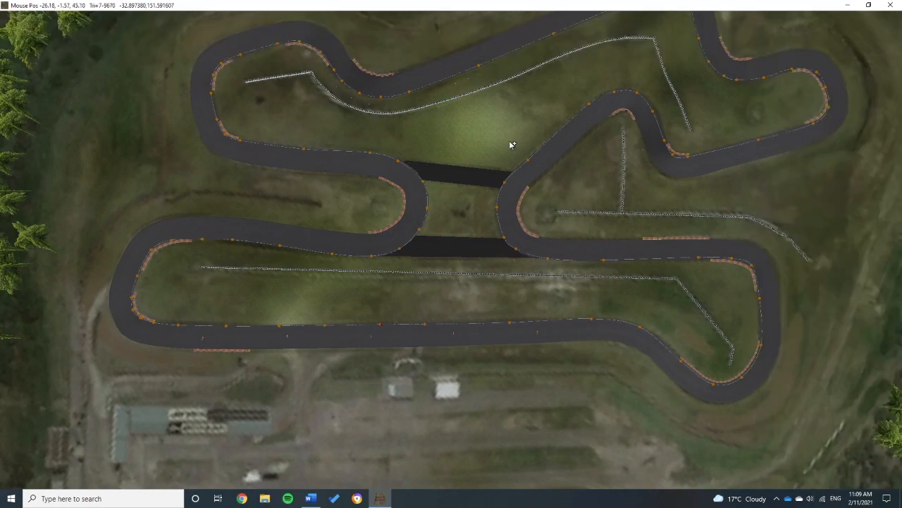
Try to add a point to the white line on the short straight between the infield S-bend and the small hairpin.
scroll(511, 144, "up", 5)
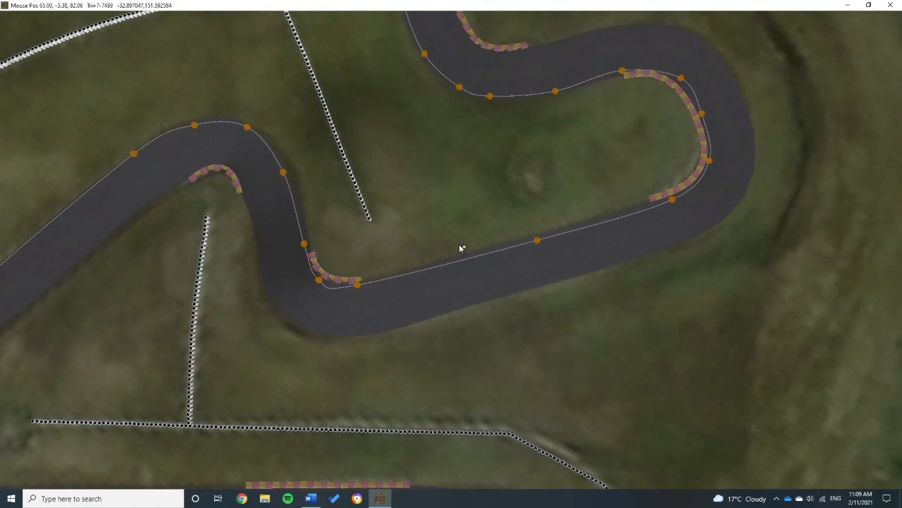
scroll(463, 248, "up", 3)
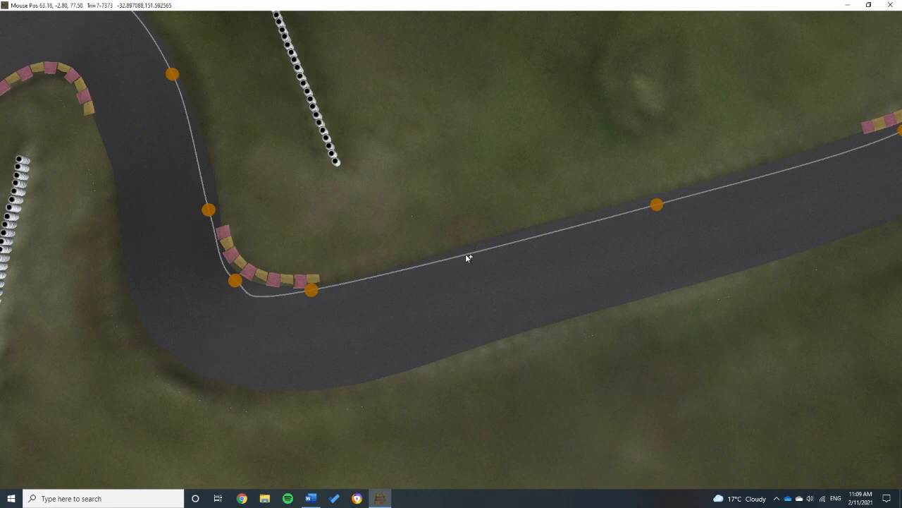
left_click(469, 254)
key("ctrl+z")
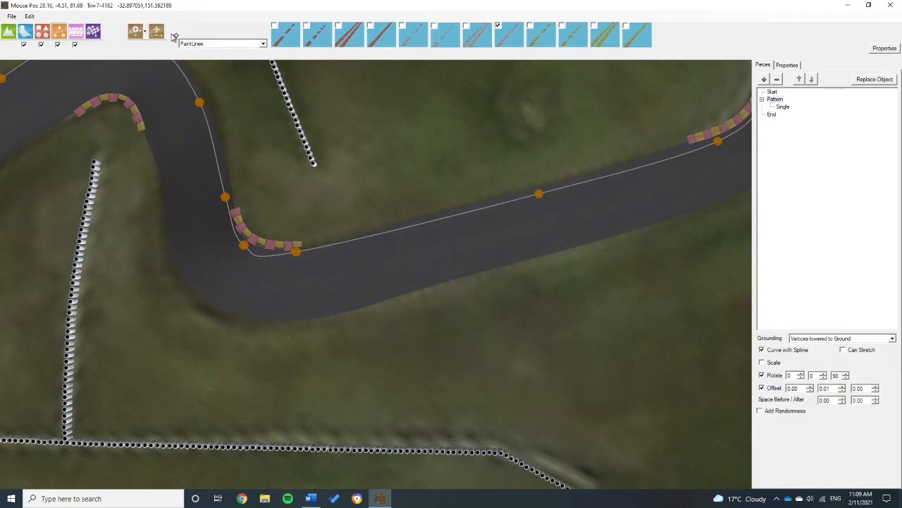
Insert a point in the white line on the short straight and move the neighbouring points closer to the S-bend's rumble strip.
left_click(157, 33)
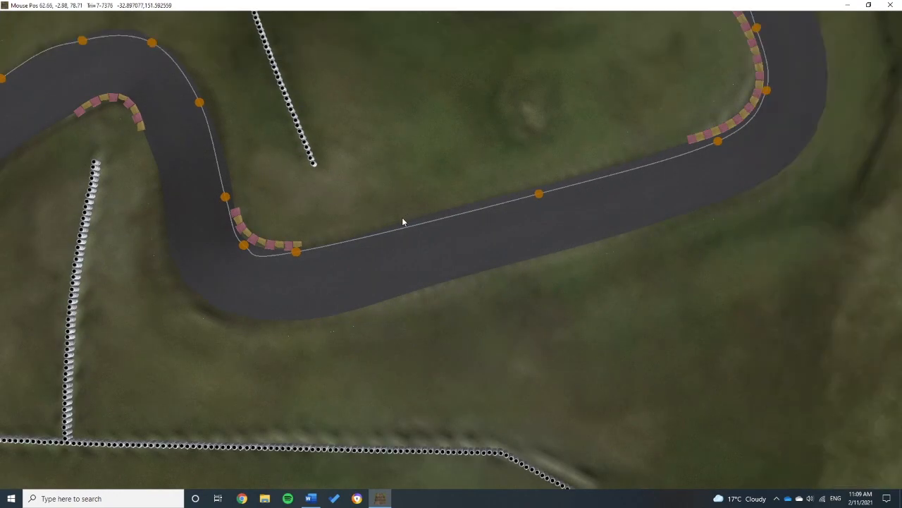
left_click(406, 227)
scroll(411, 223, "up", 2)
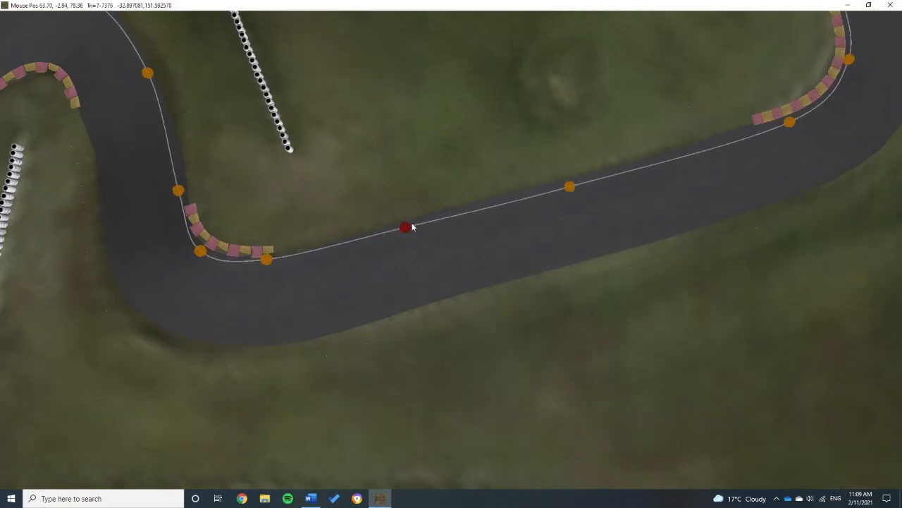
middle_click_drag(239, 254, 374, 296)
scroll(293, 299, "up", 2)
left_click_drag(273, 304, 285, 305)
left_click_drag(403, 321, 412, 313)
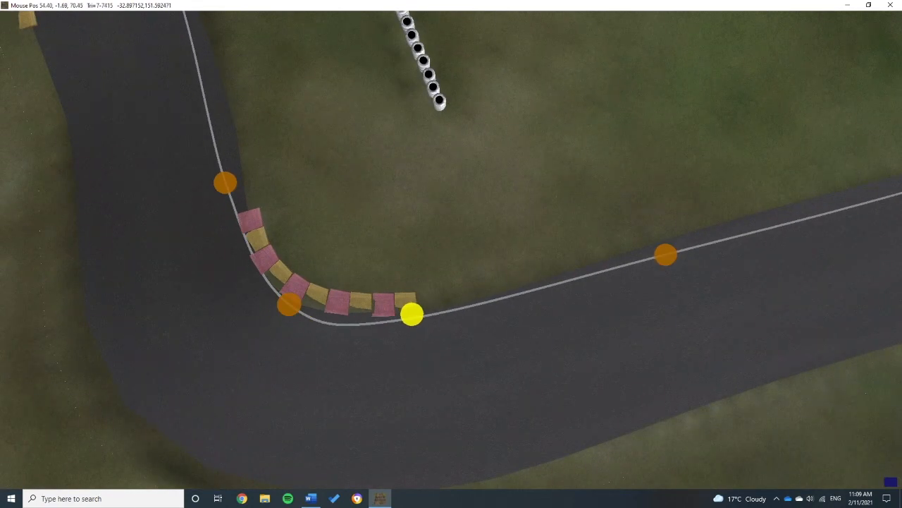
Examine the white edge line around the whole circuit from above, including the area by the dark connecting roads.
scroll(414, 317, "down", 8)
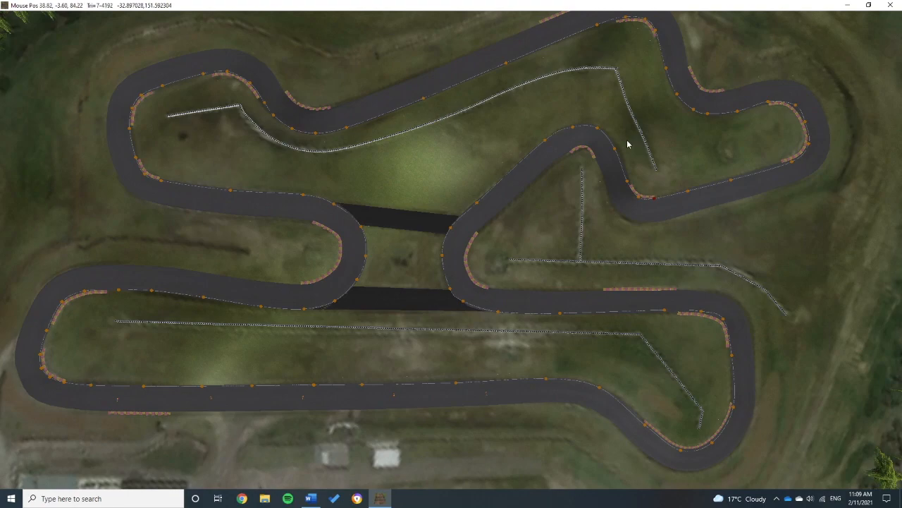
key("Tab")
key("Tab")
middle_click_drag(522, 258, 497, 248)
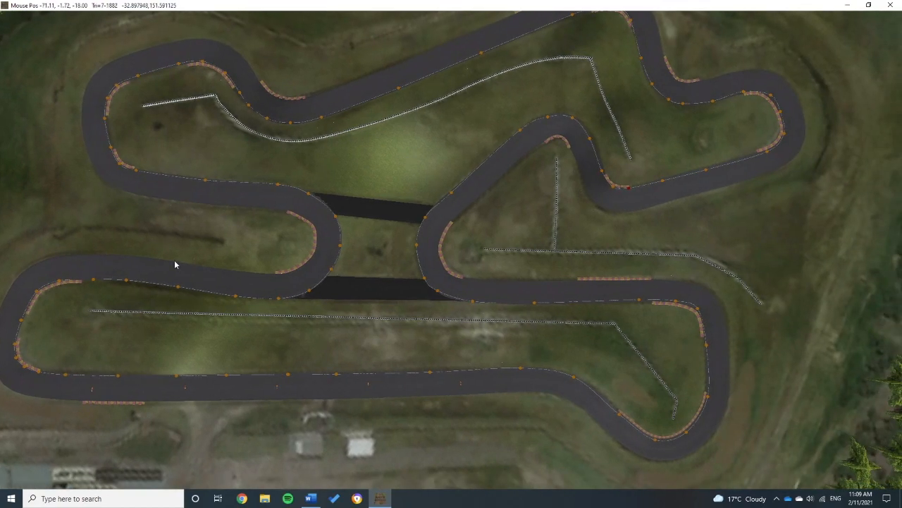
scroll(496, 149, "down", 2)
middle_click_drag(479, 146, 518, 163)
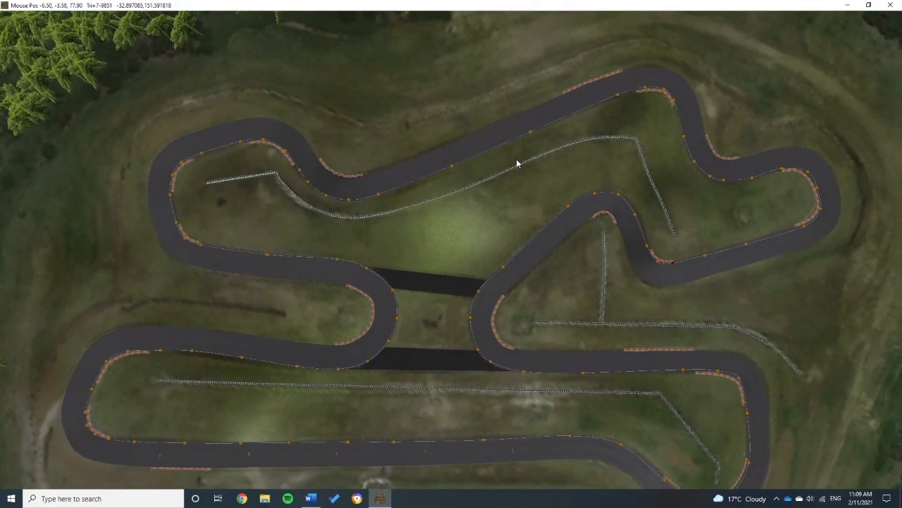
middle_click_drag(532, 317, 514, 275)
scroll(513, 274, "up", 2)
scroll(485, 338, "up", 4)
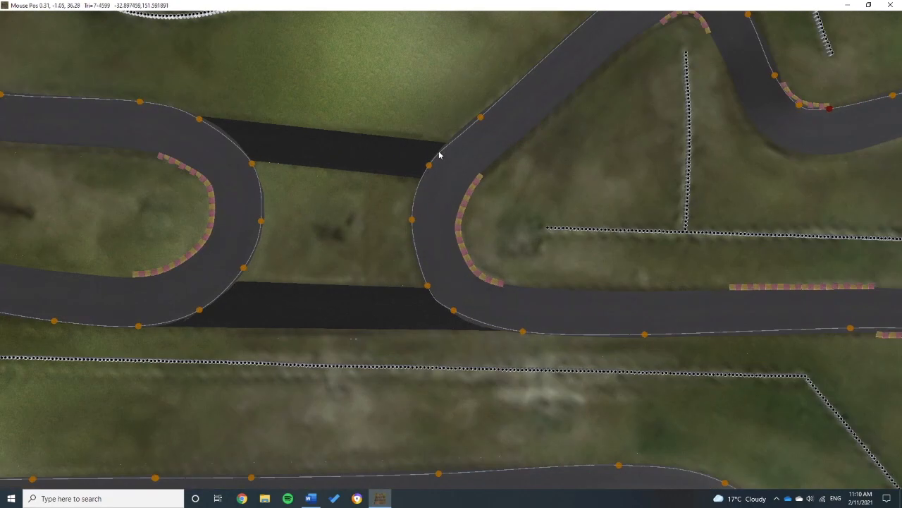
scroll(439, 155, "down", 3)
middle_click_drag(440, 153, 517, 153)
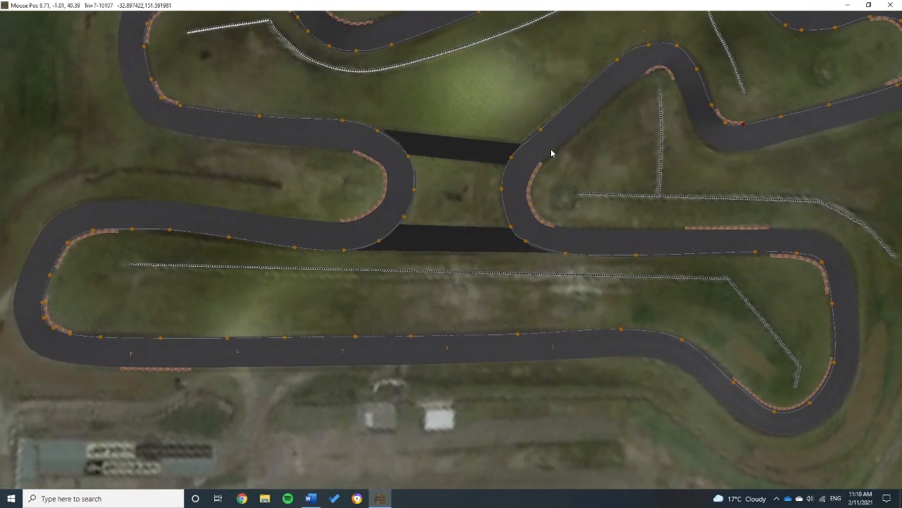
scroll(466, 228, "down", 5)
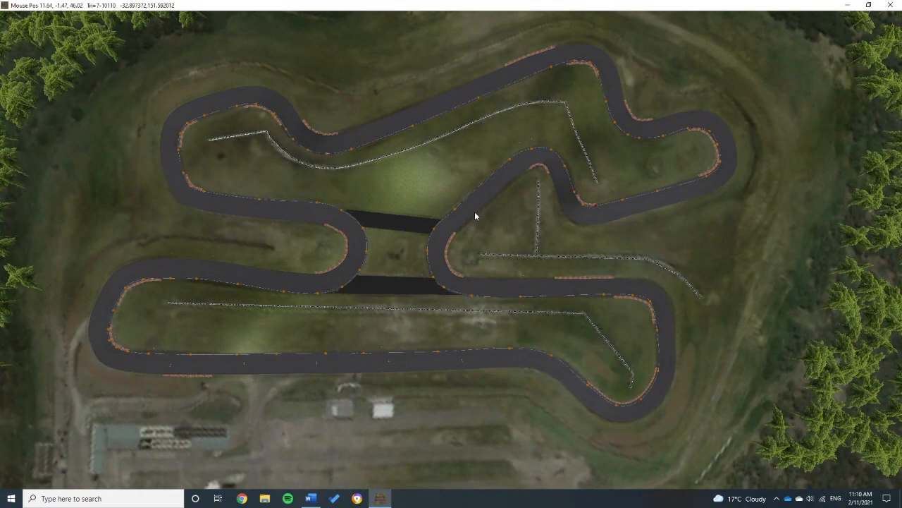
middle_click_drag(475, 216, 514, 233)
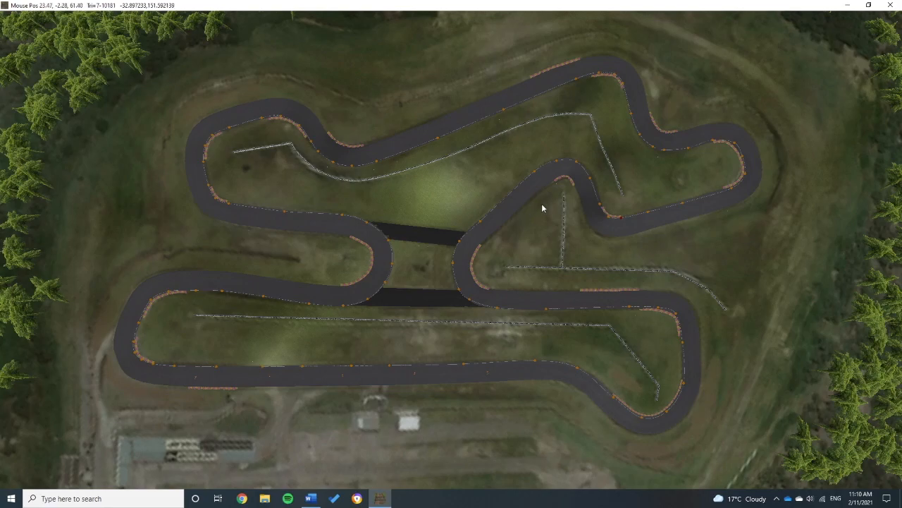
scroll(545, 221, "up", 4)
scroll(544, 221, "down", 3)
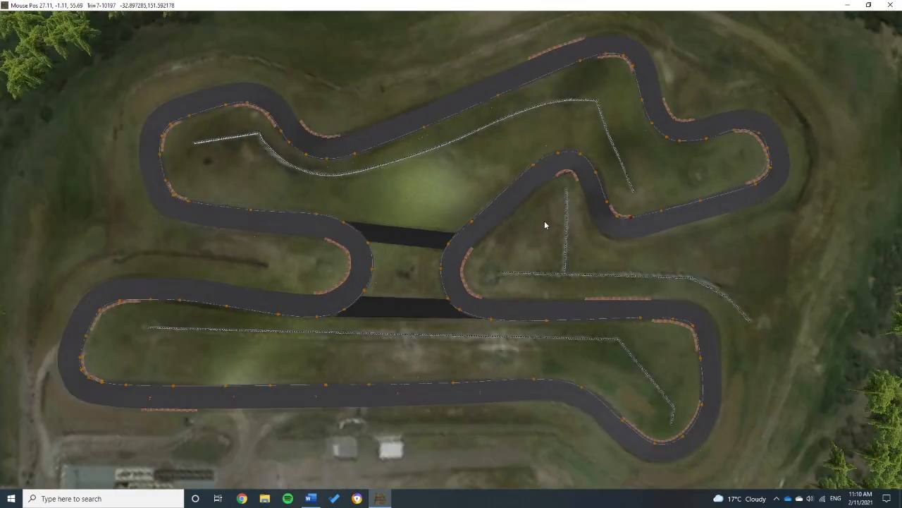
middle_click_drag(552, 209, 544, 174)
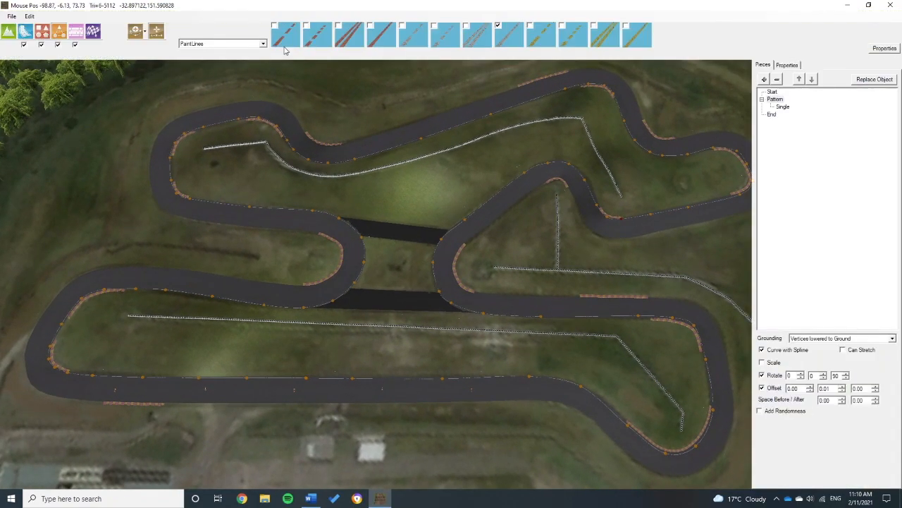
left_click(262, 44)
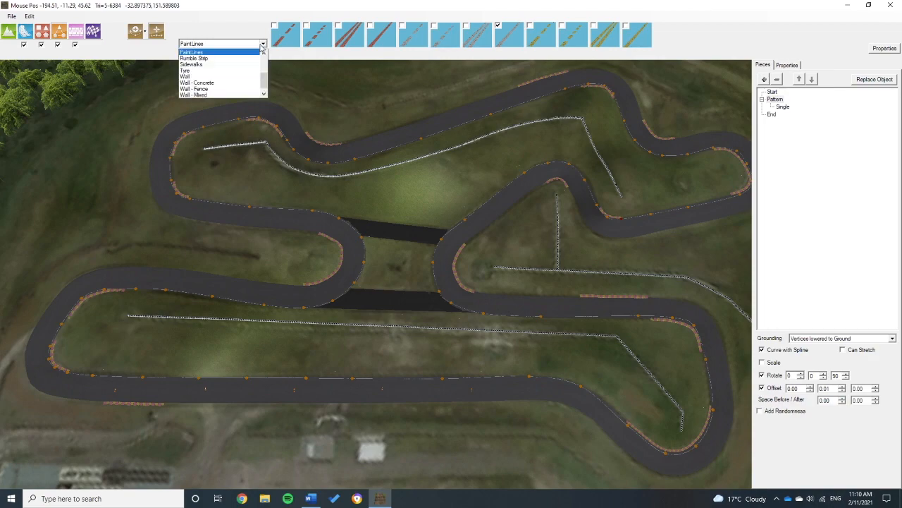
left_click(253, 53)
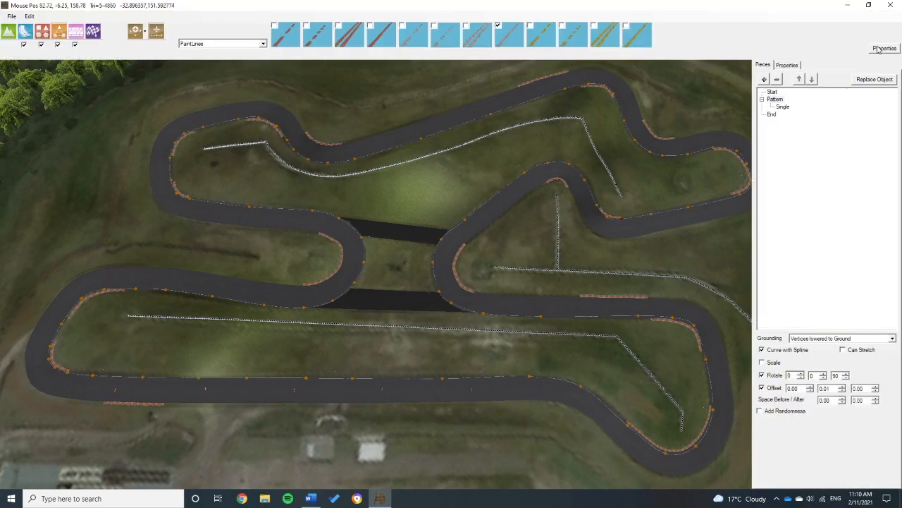
left_click(789, 64)
left_click(762, 64)
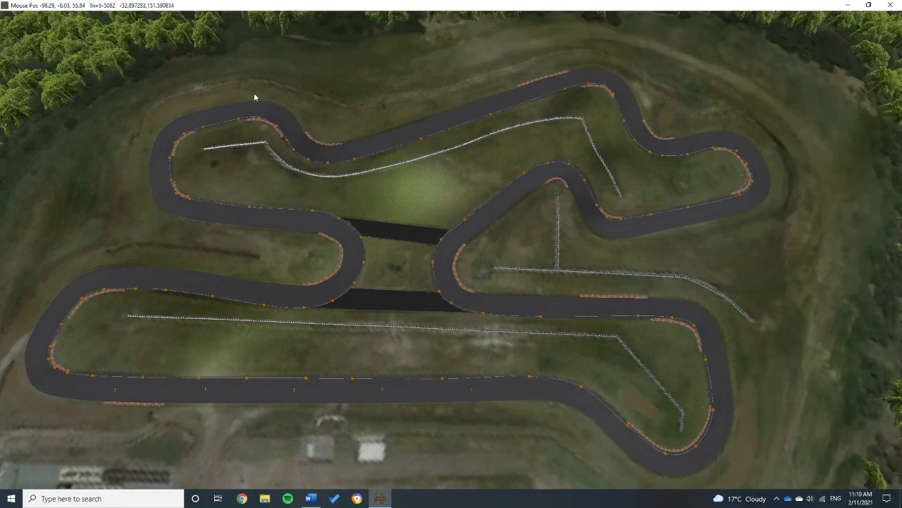
Draw a straight Fence-type wall along the pale dashed marking on the grass between the circuit's outer bend and the dark scrub.
mouse_move(95, 33)
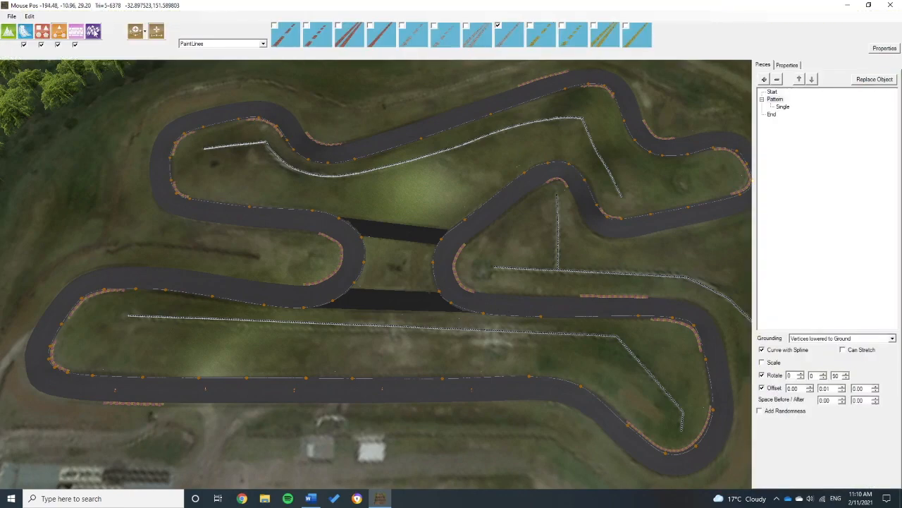
left_click(77, 32)
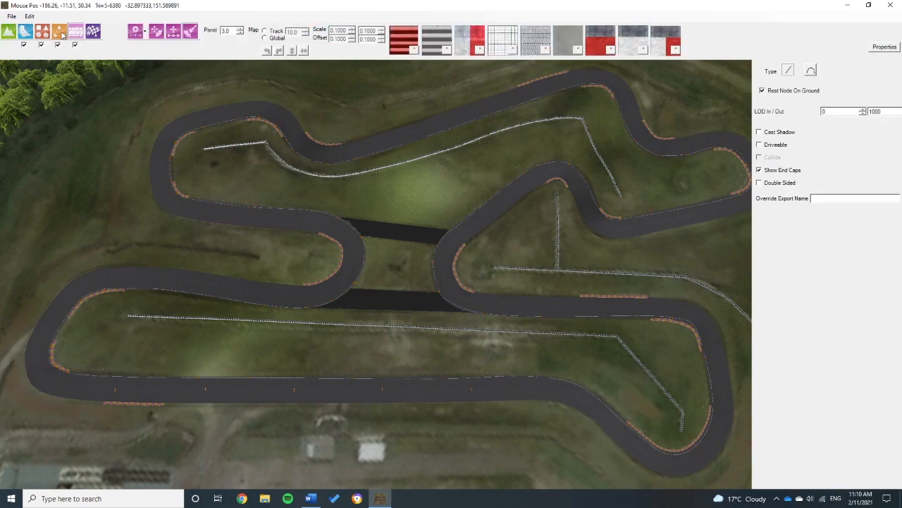
left_click(145, 34)
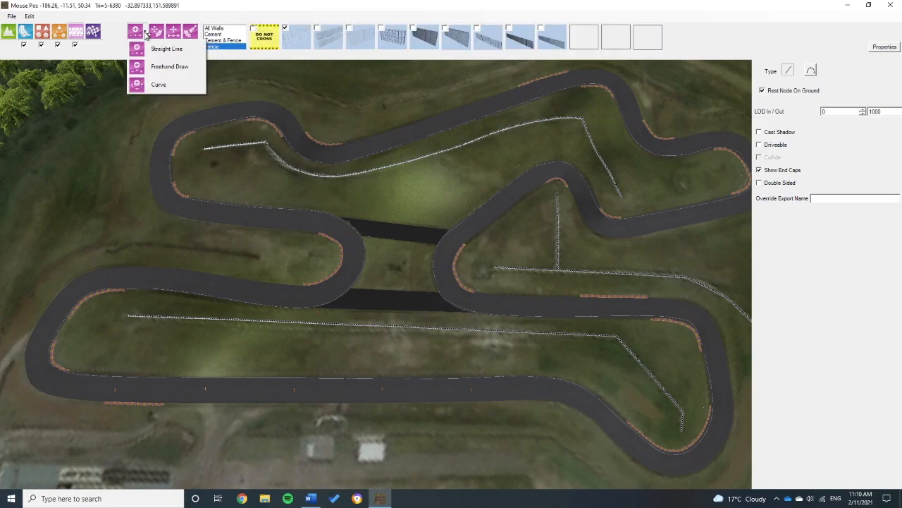
left_click(173, 51)
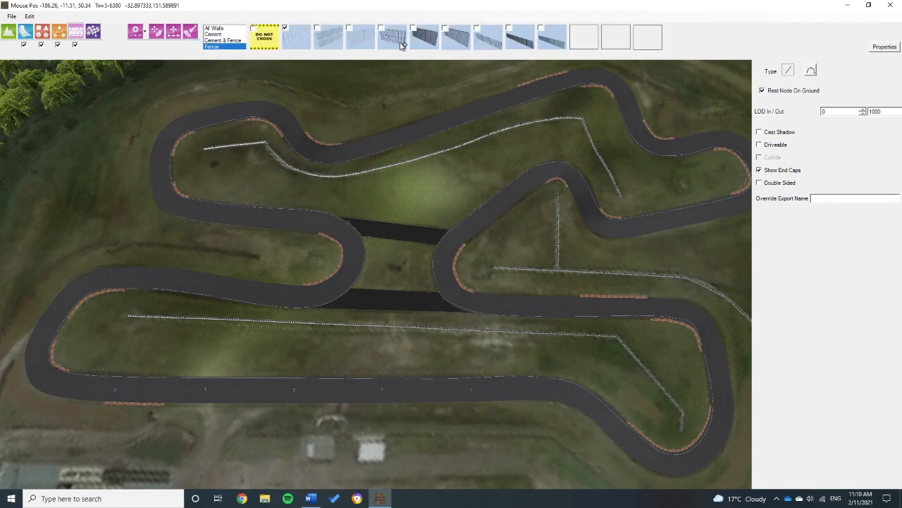
right_click_drag(634, 308, 422, 186)
middle_click_drag(431, 337, 288, 156)
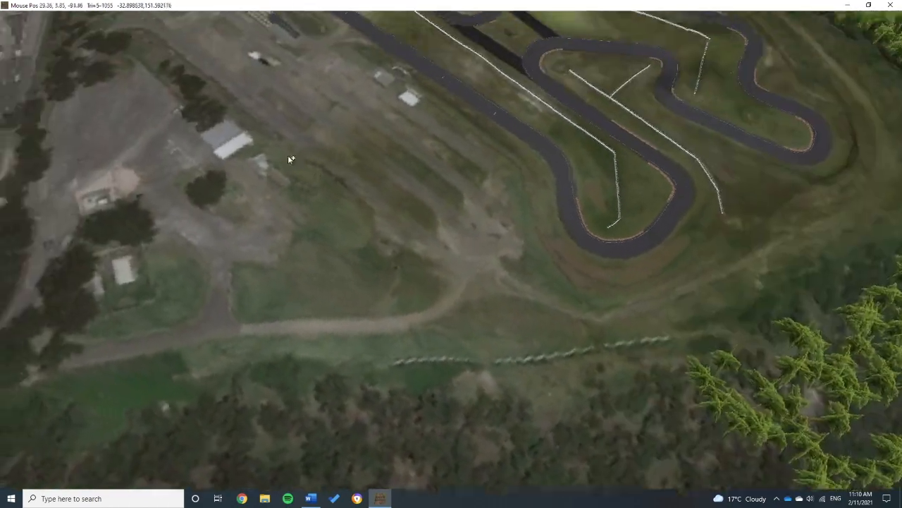
right_click_drag(540, 322, 470, 293)
scroll(486, 338, "up", 5)
middle_click_drag(487, 339, 359, 192)
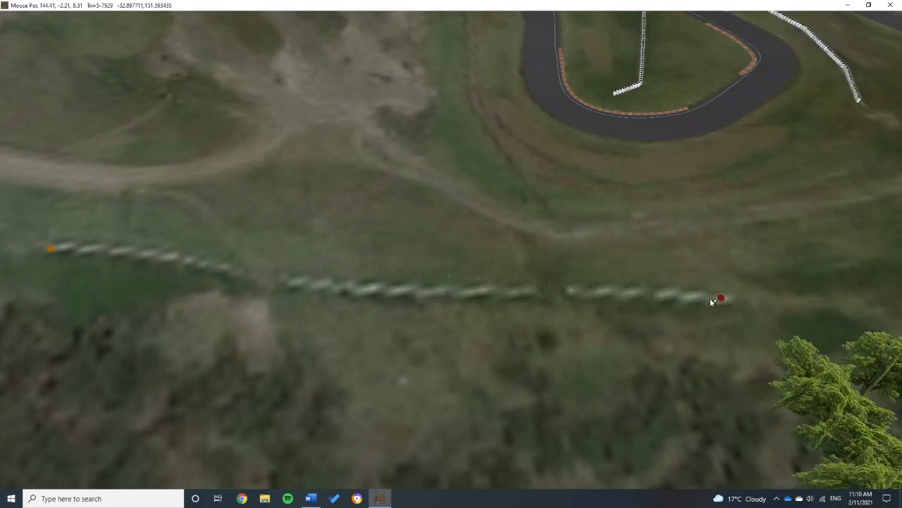
Make the new fence double-sided and check it from both sides along its length.
scroll(499, 277, "up", 4)
middle_click_drag(500, 277, 584, 332)
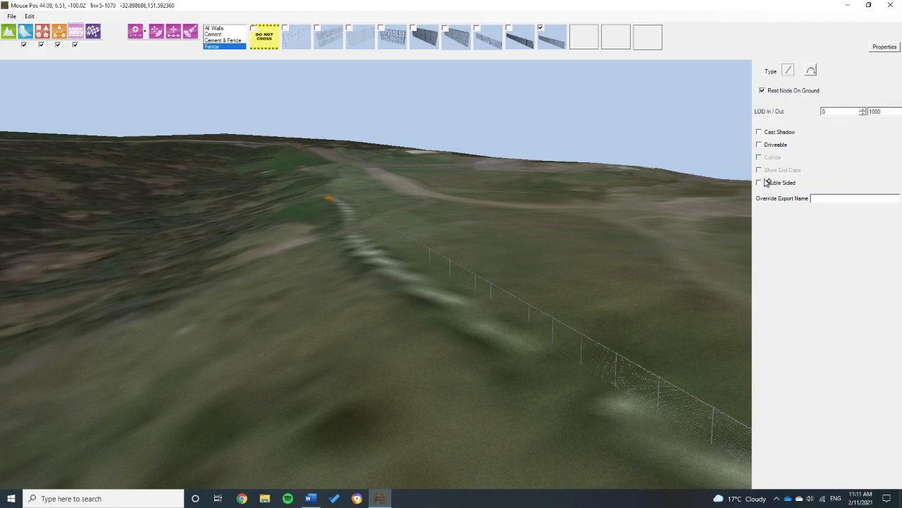
left_click(759, 184)
middle_click_drag(662, 292, 390, 258)
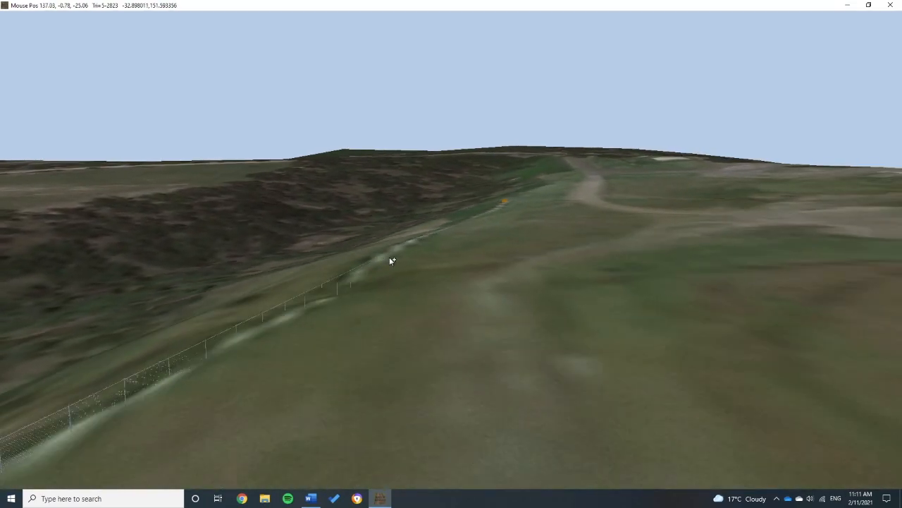
middle_click_drag(326, 297, 464, 310)
mouse_move(862, 71)
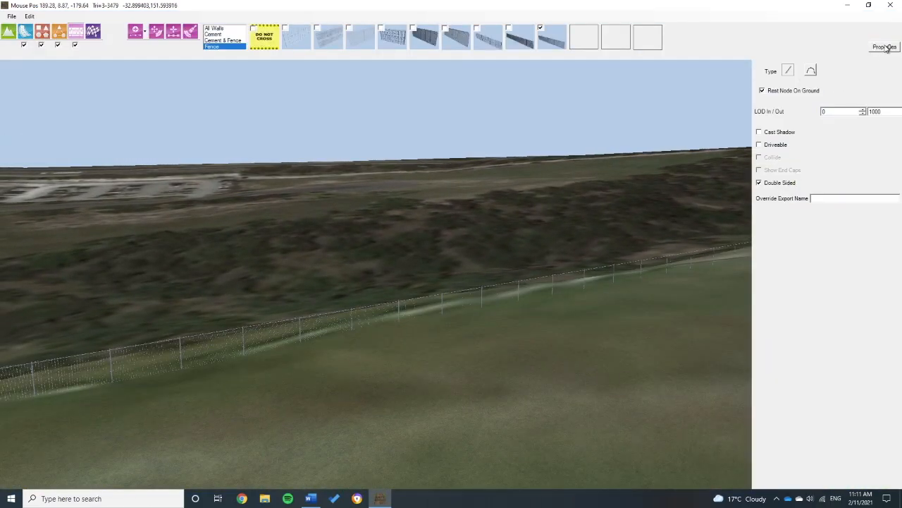
middle_click_drag(659, 265, 442, 270)
middle_click_drag(540, 301, 536, 329)
mouse_move(512, 2)
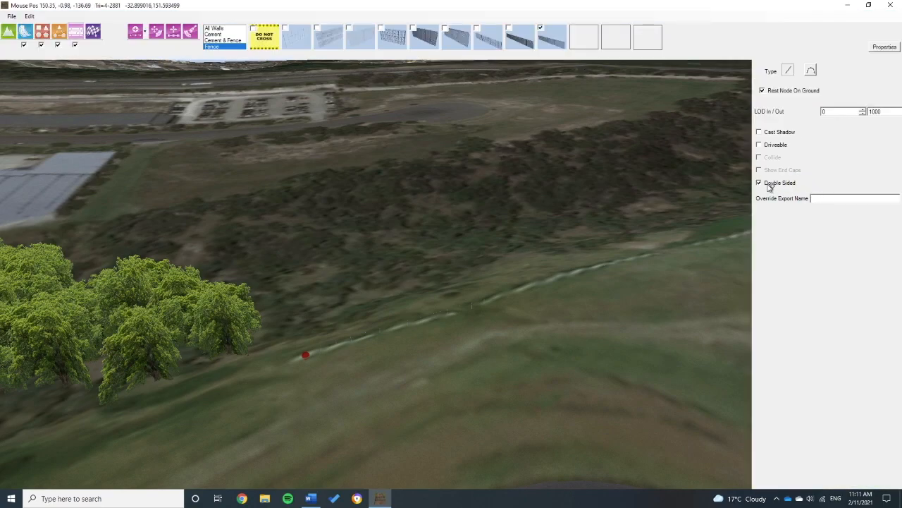
Lower the top point of the cross-section at the fence's end by the trees to a height of about 0.59.
middle_click_drag(677, 262, 618, 264)
scroll(612, 263, "down", 3)
scroll(476, 285, "up", 3)
mouse_move(468, 301)
middle_mouse_down()
mouse_move(415, 330)
mouse_move(299, 332)
mouse_move(360, 322)
middle_mouse_up()
scroll(441, 329, "up", 4)
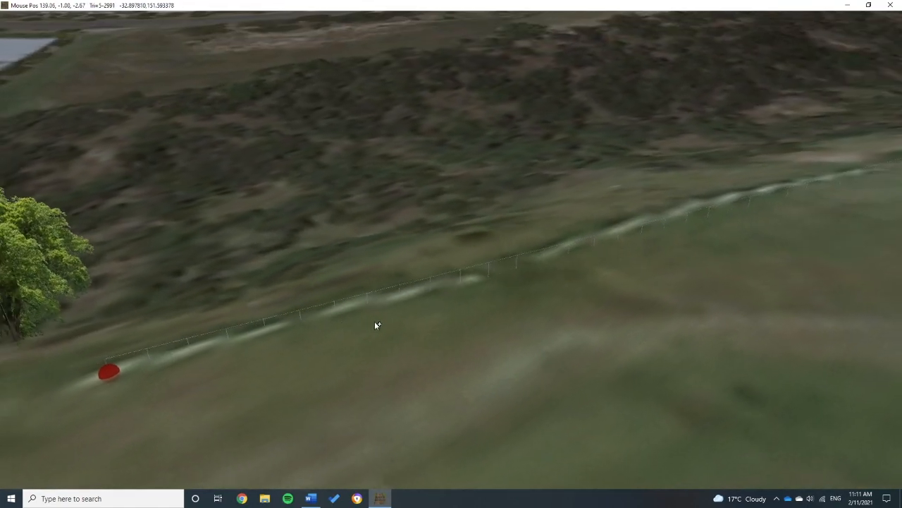
scroll(361, 346, "up", 3)
mouse_move(239, 26)
left_click(175, 34)
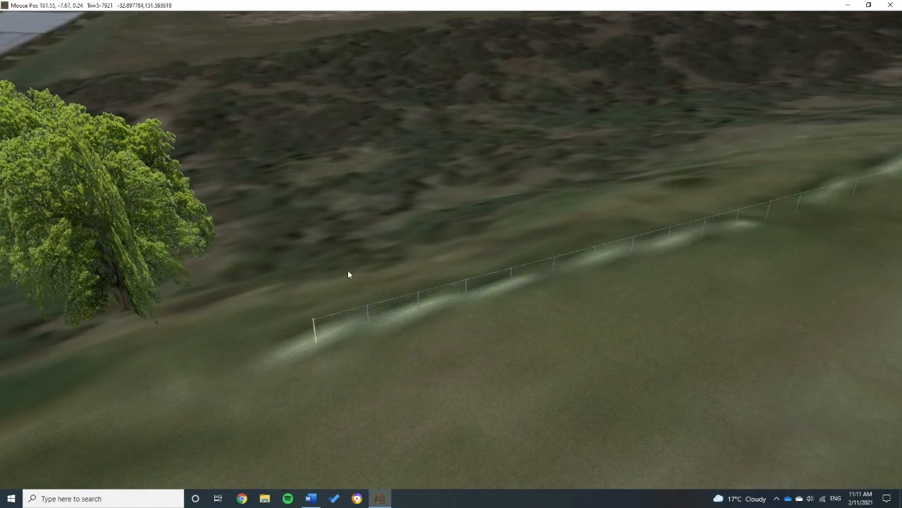
scroll(323, 342, "up", 4)
mouse_move(302, 322)
middle_mouse_down()
mouse_move(305, 285)
mouse_move(281, 275)
mouse_move(301, 282)
middle_mouse_up()
left_click(280, 274)
scroll(309, 287, "down", 1)
scroll(251, 290, "up", 2)
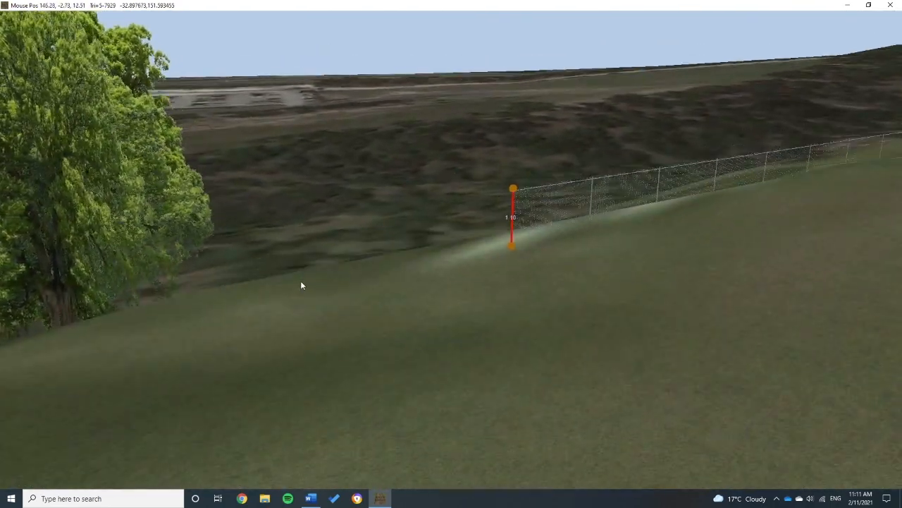
left_click_drag(512, 192, 513, 215)
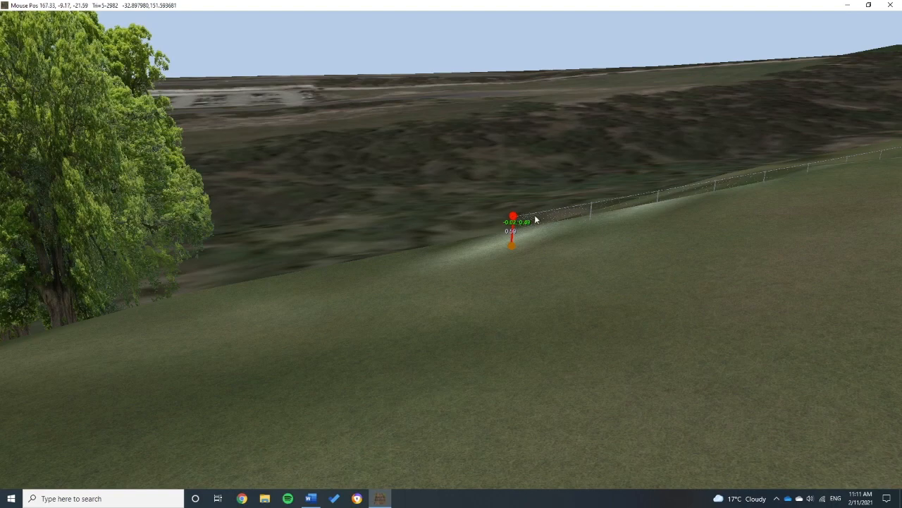
Draw a short Cement-type wall in a straight line along the white curved mark between the coned straight and the small buildings.
scroll(535, 219, "down", 3)
middle_click_drag(600, 219, 639, 217)
middle_click_drag(636, 291, 277, 335)
scroll(402, 298, "down", 4)
key("space")
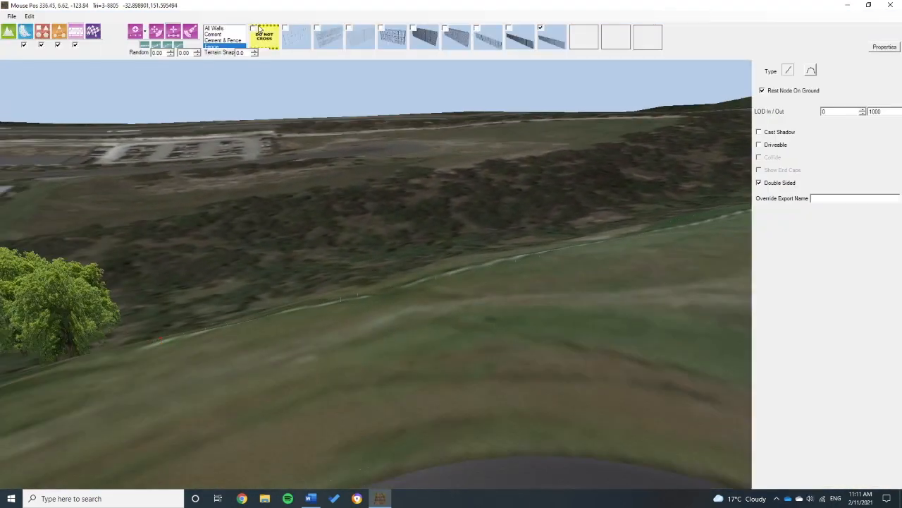
left_click(219, 35)
key("space")
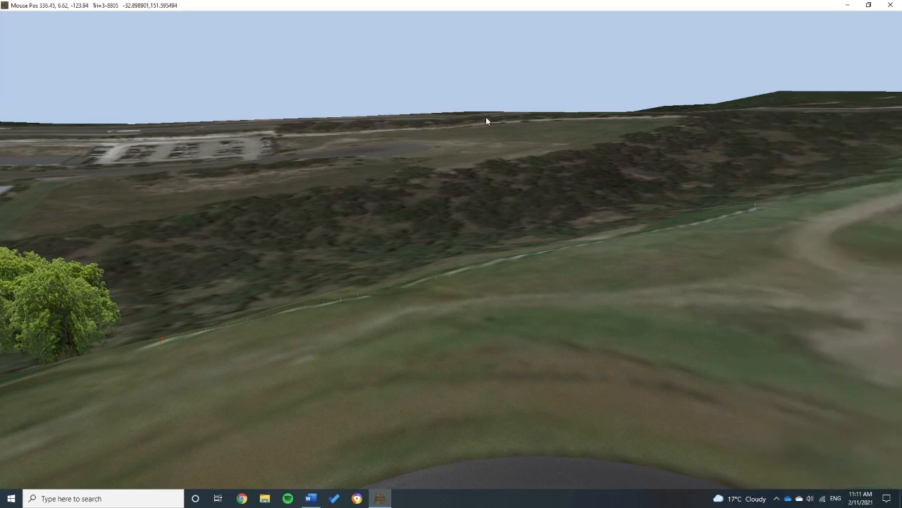
scroll(602, 270, "down", 5)
middle_click_drag(602, 271, 675, 302)
scroll(675, 304, "up", 5)
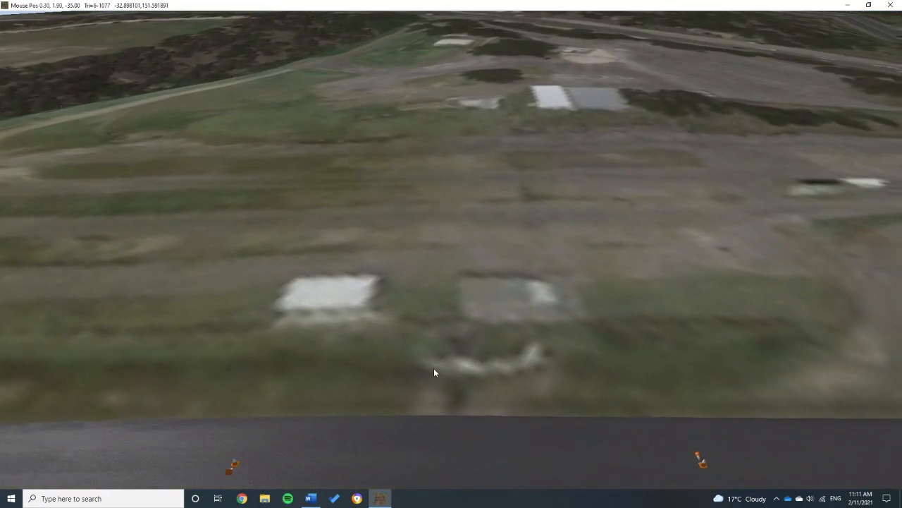
key("space")
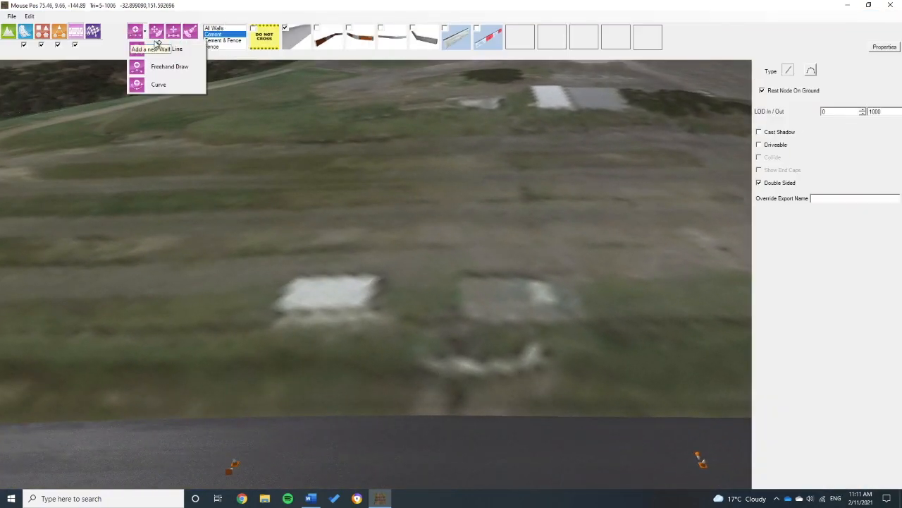
key("space")
left_click_drag(432, 366, 543, 365)
Lower both top corners of the cement wall's near end cross-section to a side length of about 1.0.
scroll(544, 365, "up", 3)
middle_click_drag(584, 366, 342, 334)
key("space")
left_click(173, 33)
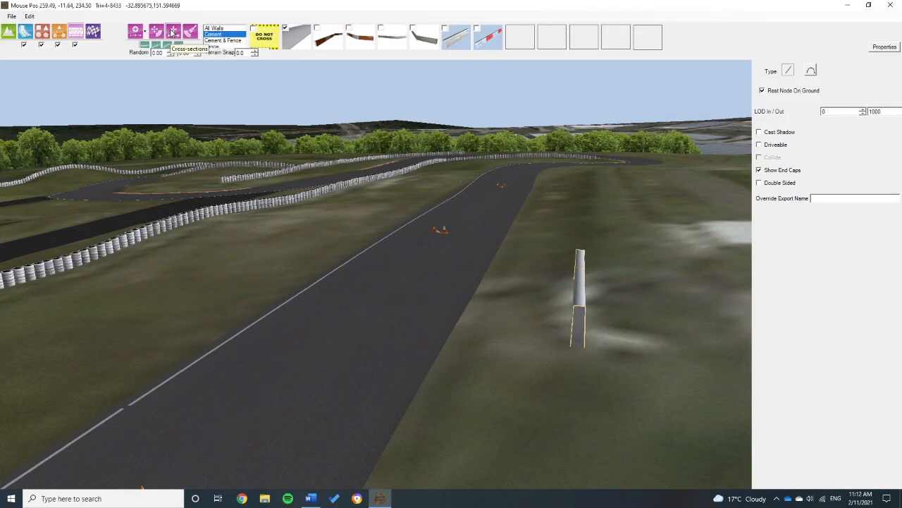
key("space")
scroll(575, 298, "up", 4)
left_click(589, 318)
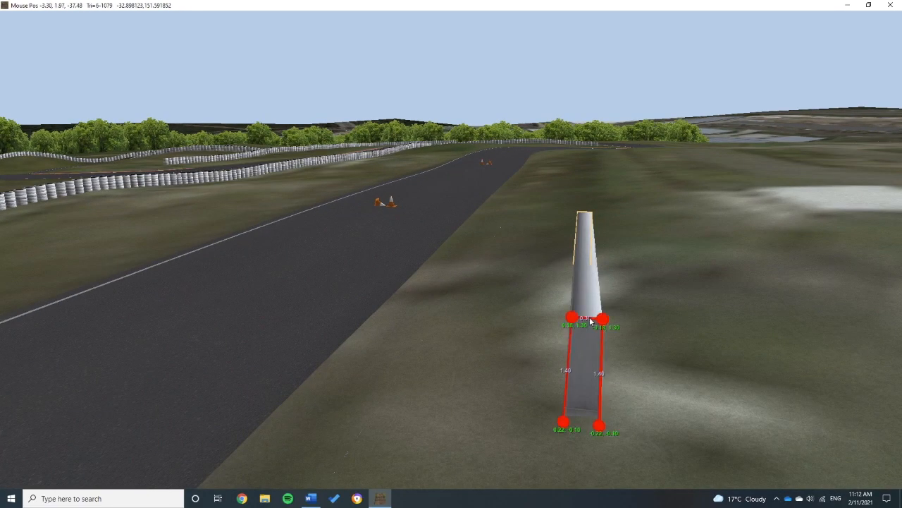
scroll(659, 317, "up", 1)
middle_click_drag(659, 320, 637, 293)
left_click_drag(540, 235, 541, 276)
mouse_move(227, 6)
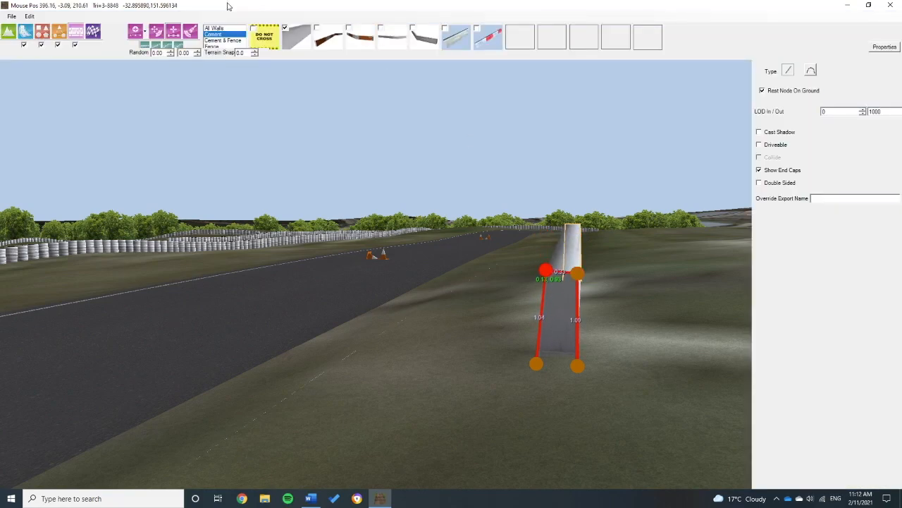
Place a short string of ConcreteBlock01 objects from the Wall - Concrete category on the grass beside the cement wall.
left_click(58, 31)
left_click(263, 45)
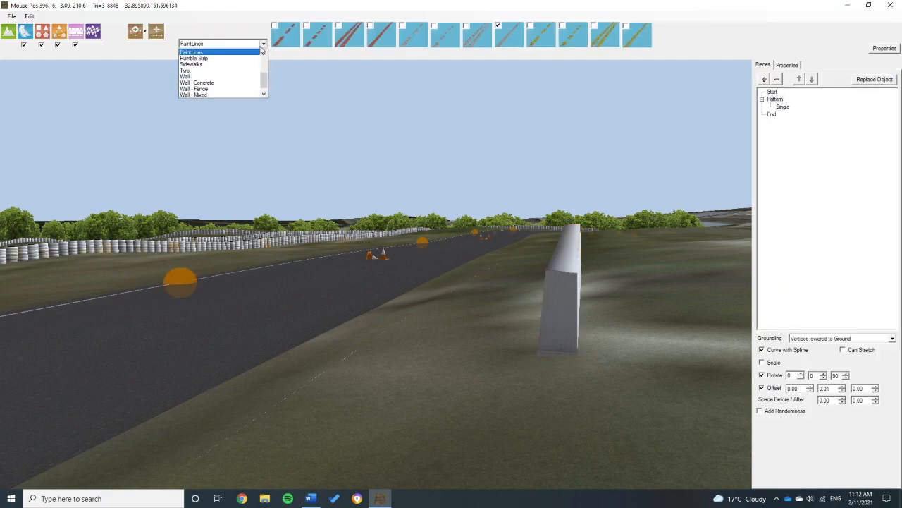
left_click(211, 82)
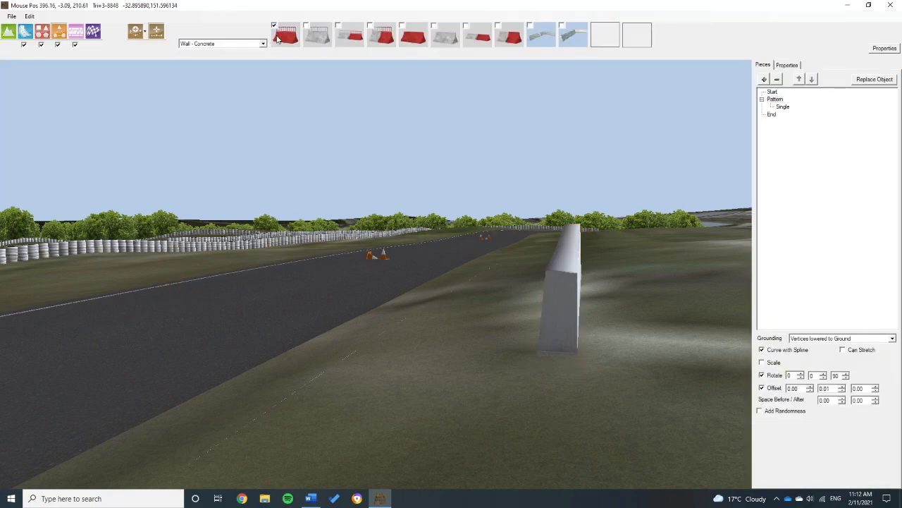
left_click(137, 31)
left_click(158, 50)
scroll(607, 172, "down", 3)
right_click_drag(607, 172, 554, 284)
left_click(512, 375)
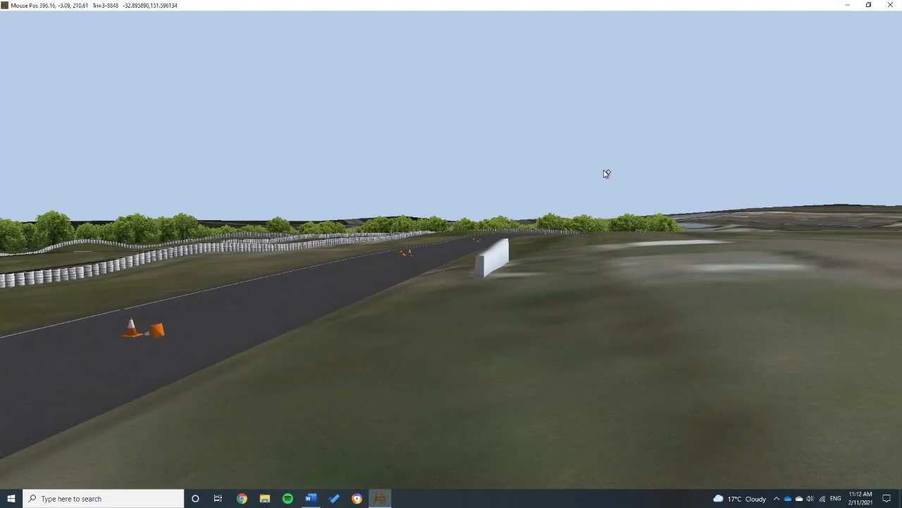
left_click_drag(512, 376, 596, 343)
scroll(576, 371, "up", 3)
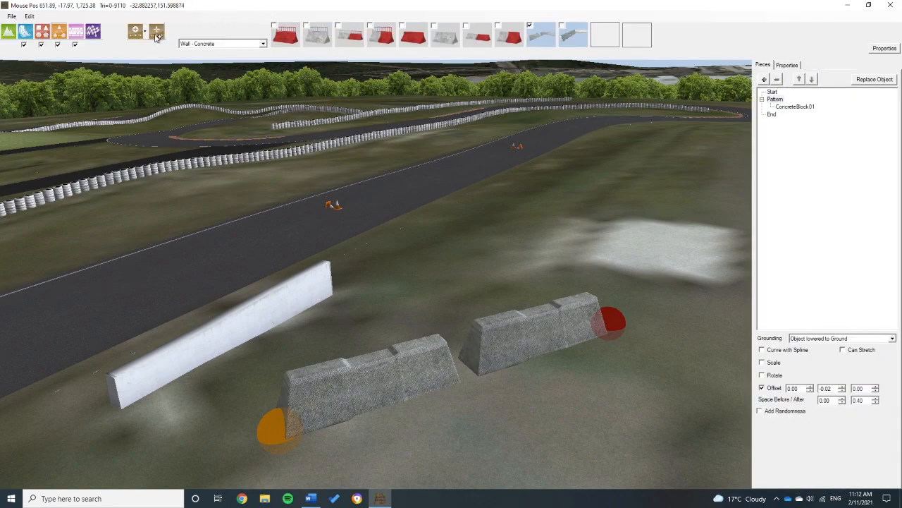
Delete the string of concrete blocks beside the cement wall.
left_click(375, 403)
right_click_drag(348, 395, 506, 334)
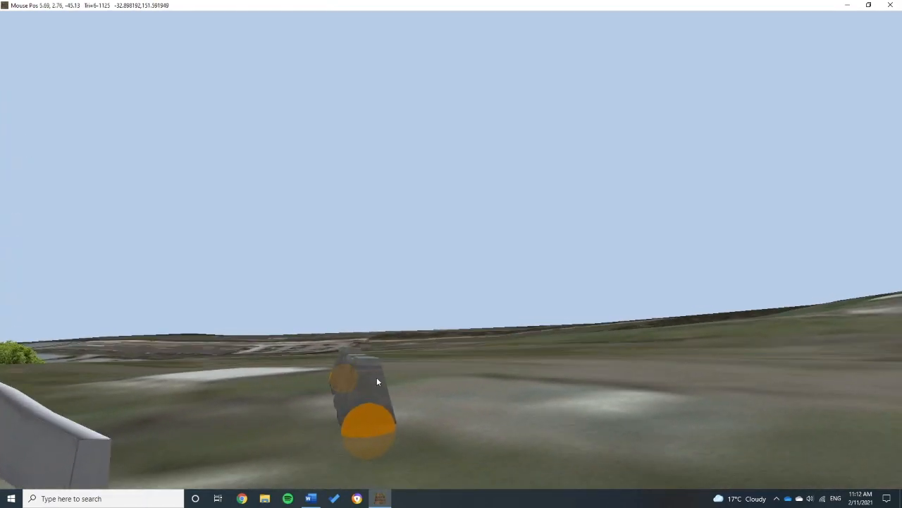
key("Delete")
scroll(388, 380, "down", 3)
Examine the cement wall beside the coned straight and the whole circuit with its tree belt from a distance.
right_click_drag(389, 380, 300, 407)
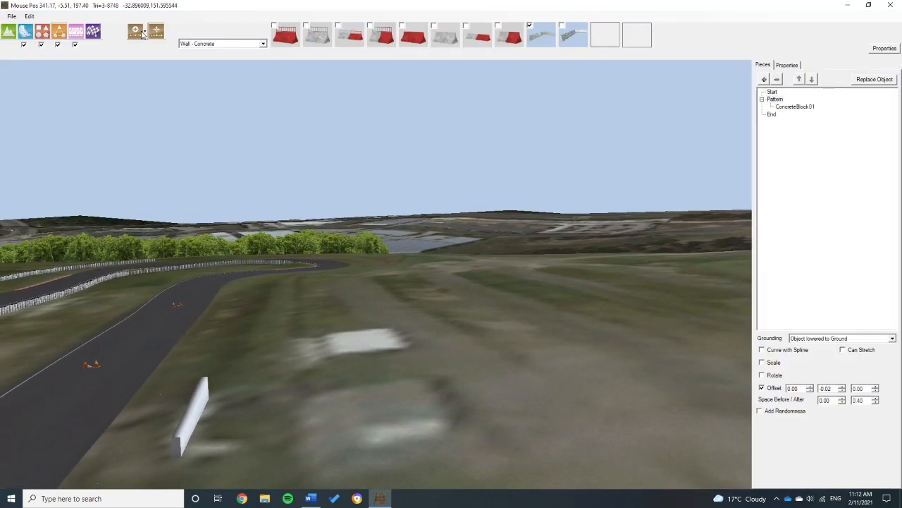
right_click_drag(336, 337, 474, 386)
scroll(391, 389, "up", 3)
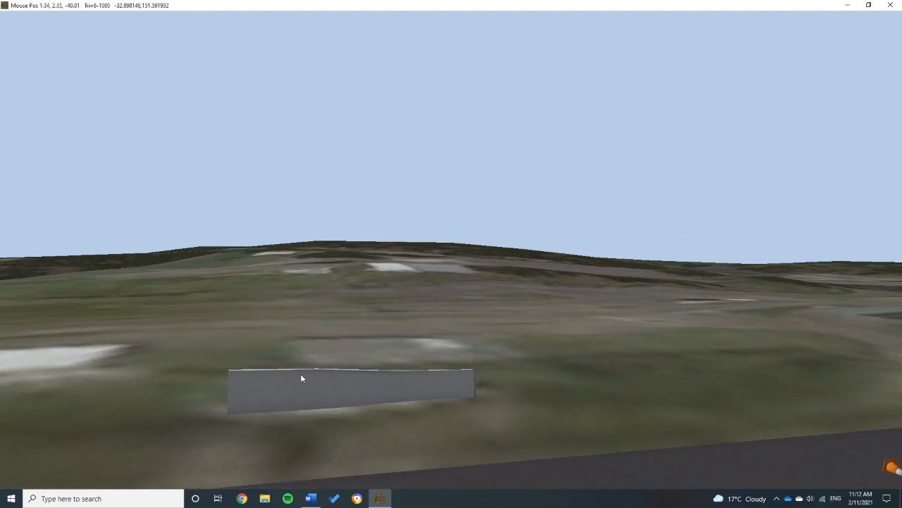
scroll(400, 345, "down", 3)
right_click_drag(429, 338, 462, 356)
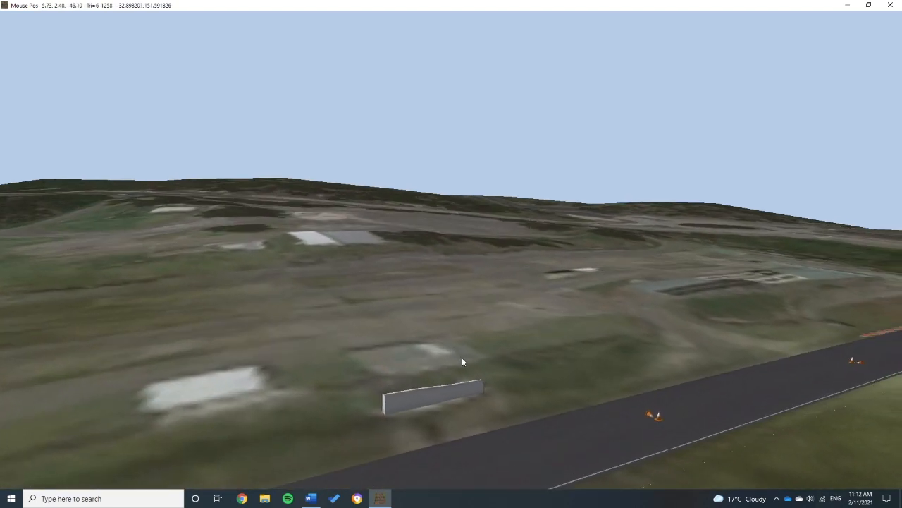
scroll(505, 335, "down", 3)
right_click_drag(514, 315, 517, 340)
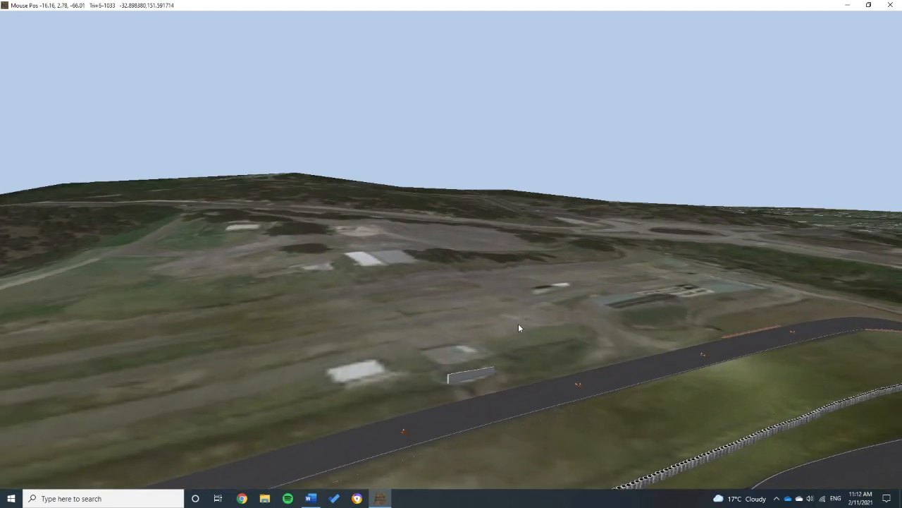
scroll(517, 340, "down", 8)
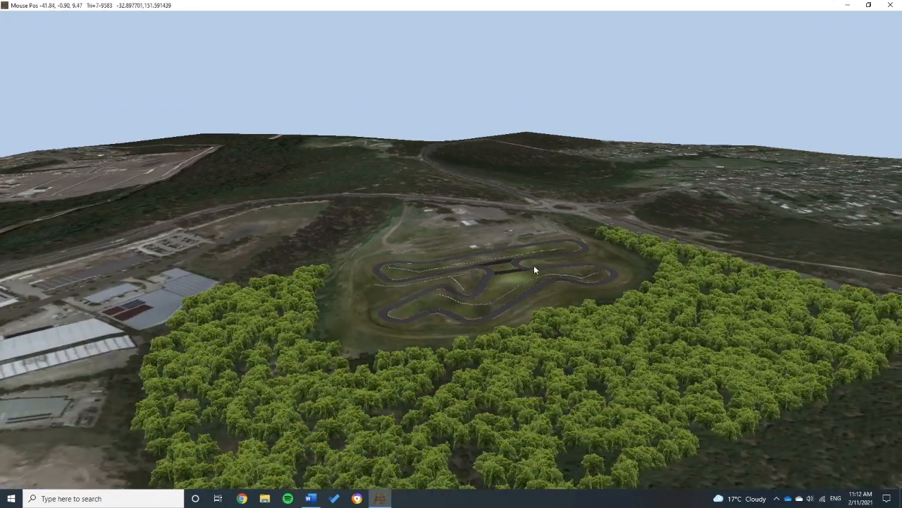
scroll(533, 265, "up", 2)
right_click_drag(491, 305, 485, 324)
left_click(11, 17)
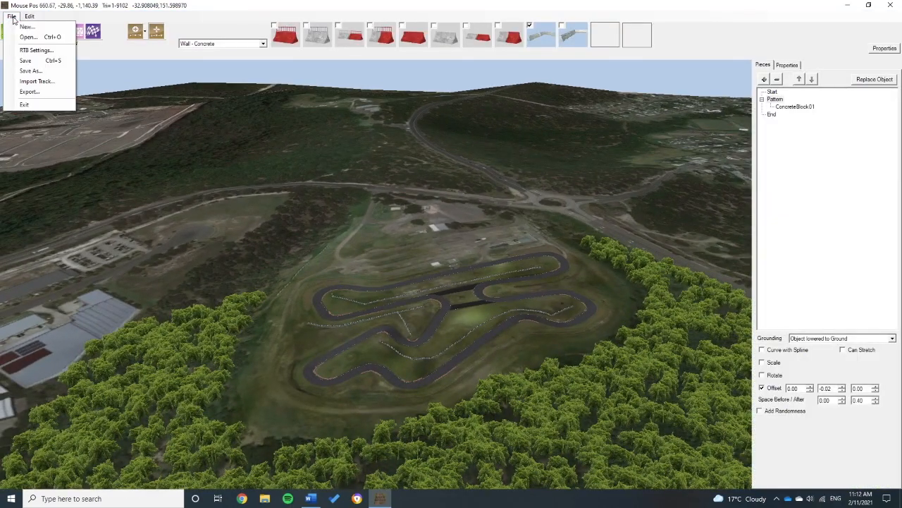
left_click(37, 50)
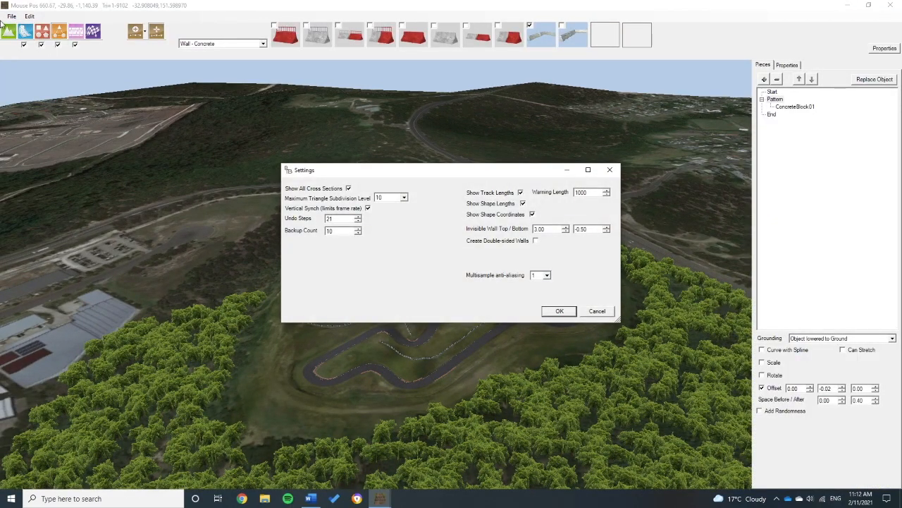
left_click(610, 170)
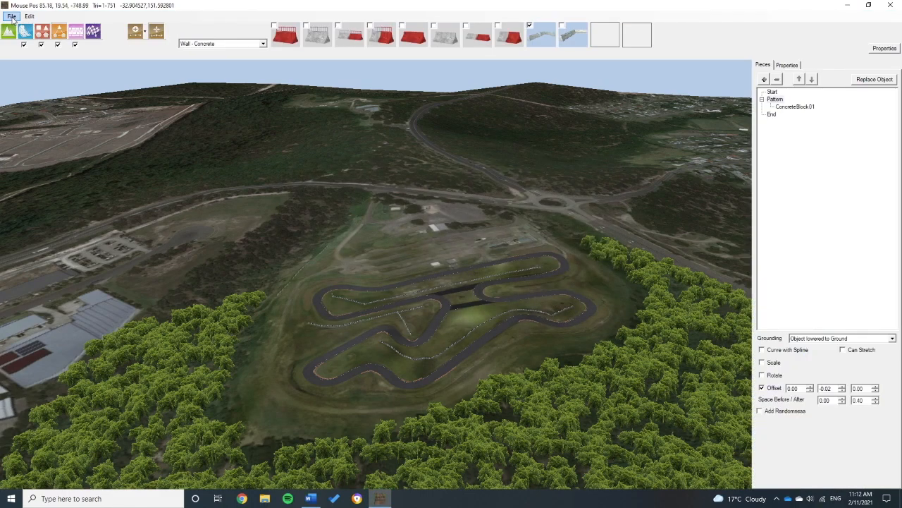
Review the maximum triangle subdivision level choices in the RTB settings, pick 10 and leave the settings without applying.
left_click(11, 16)
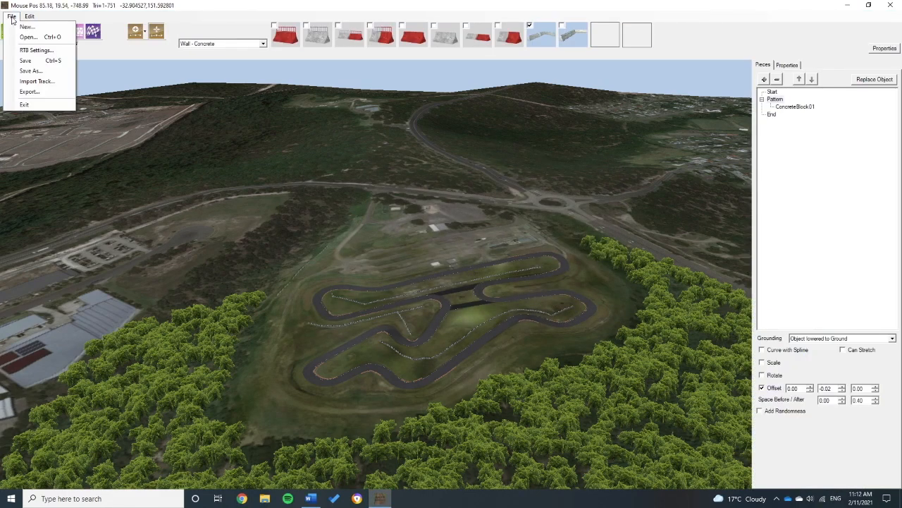
left_click(35, 51)
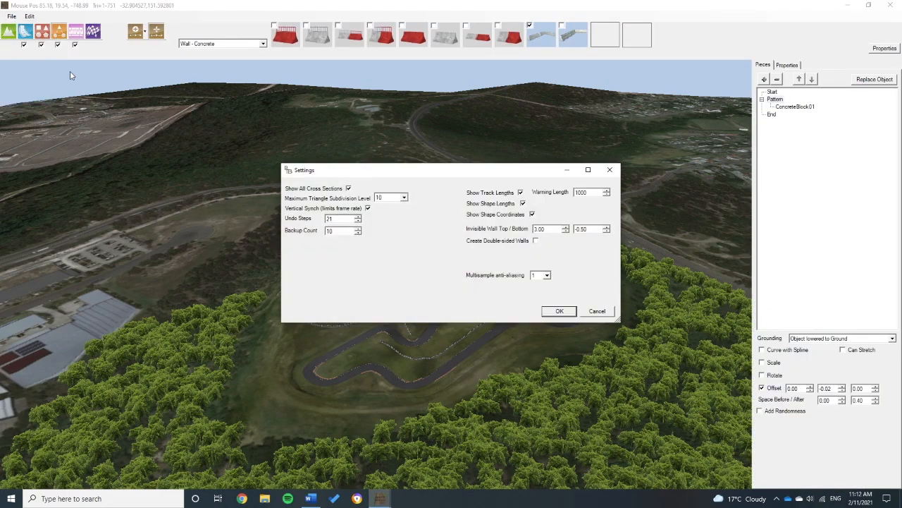
left_click(404, 198)
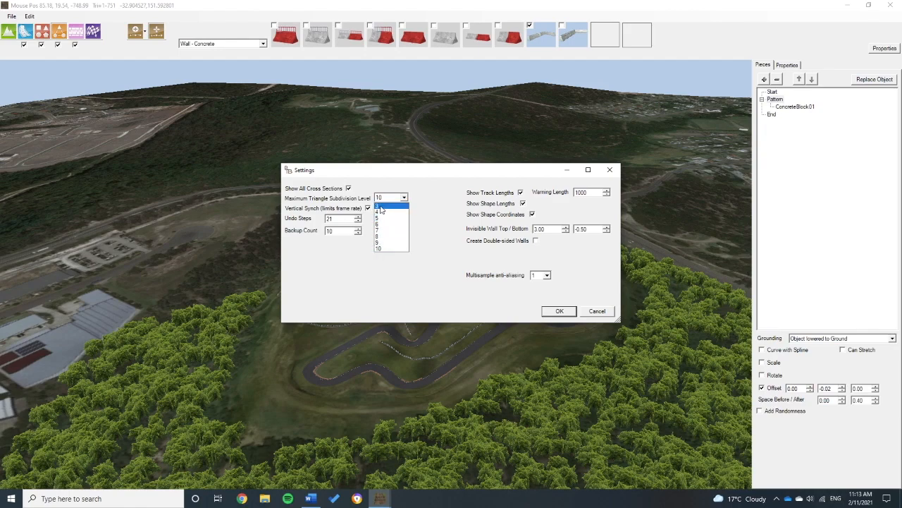
left_click(383, 249)
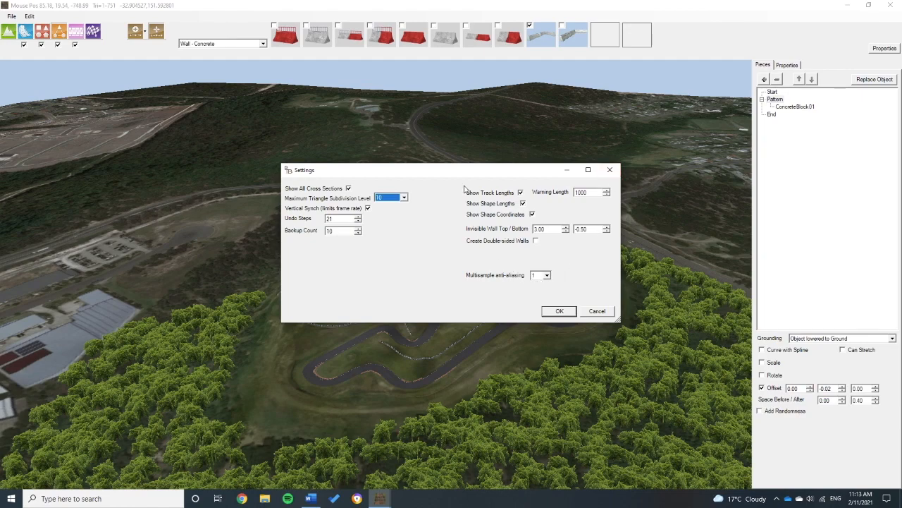
left_click(611, 170)
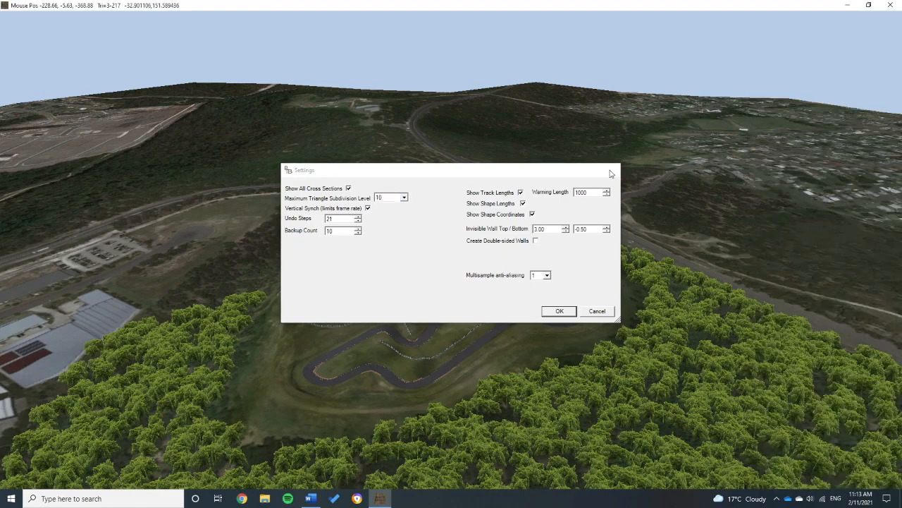
Save the kart circuit project and export the track.
right_click_drag(615, 194, 496, 305)
scroll(467, 290, "up", 3)
scroll(463, 309, "up", 3)
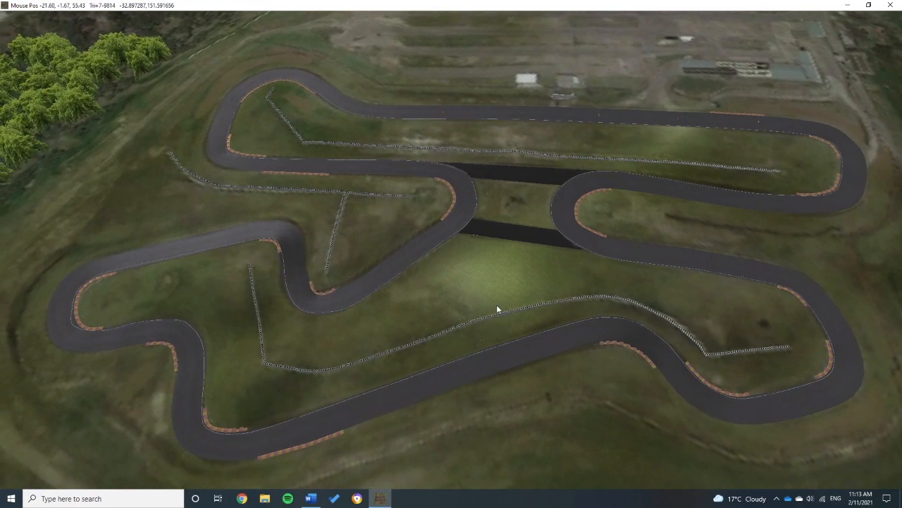
scroll(496, 305, "down", 2)
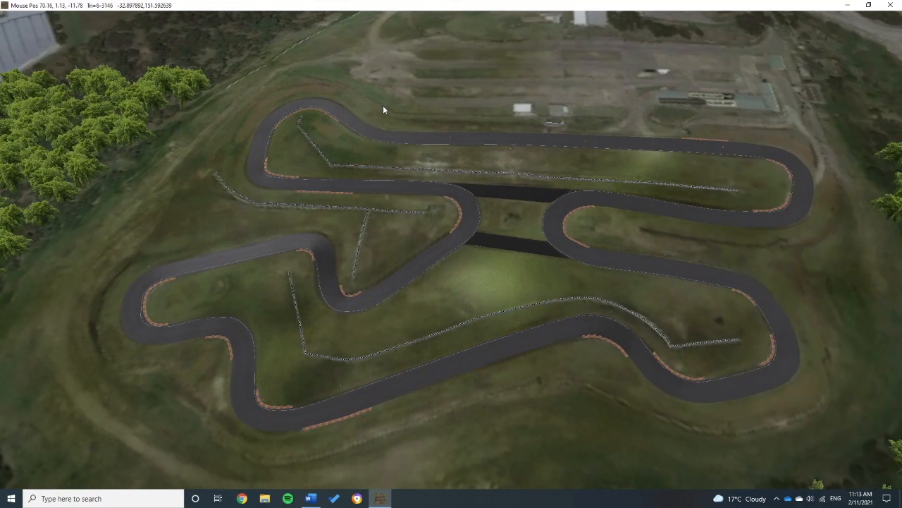
key("Tab")
left_click(12, 20)
left_click(25, 60)
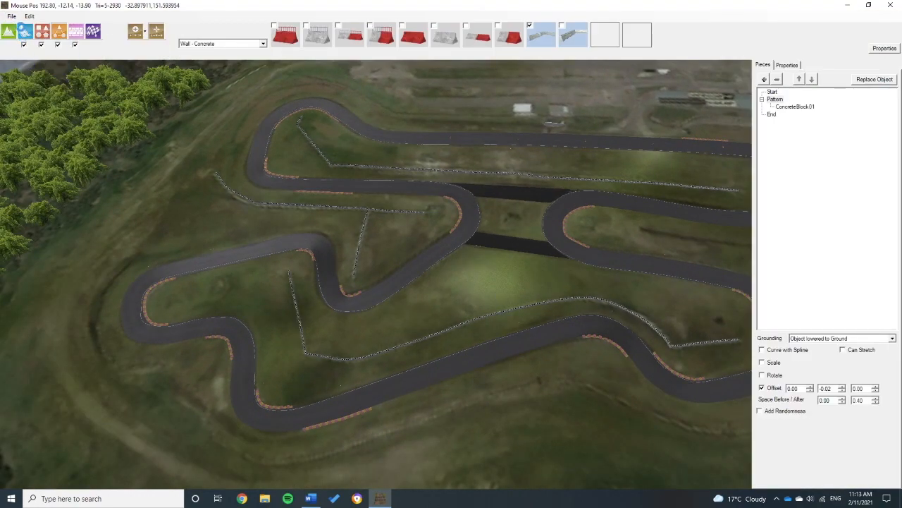
left_click(11, 16)
left_click(29, 91)
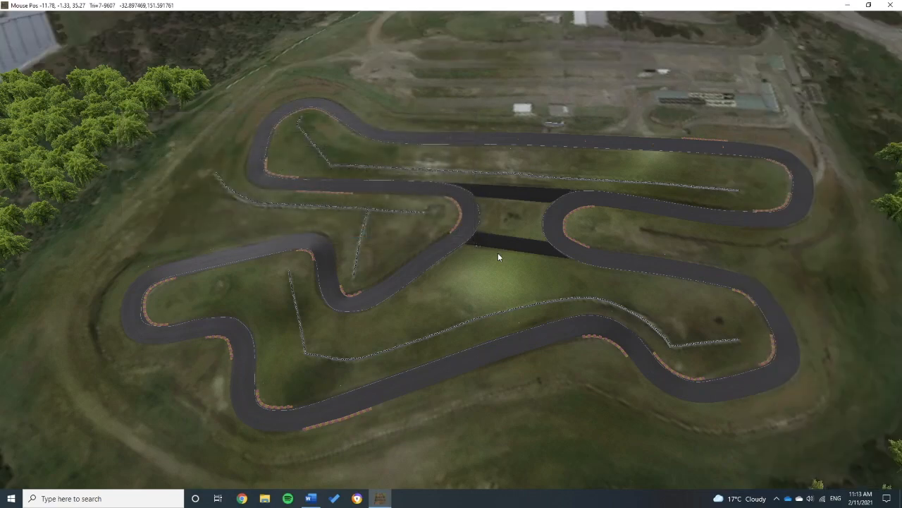
Switch to File Explorer and show the KsEditorAt folder side by side with the newcastle_kart folder in Assetto Corsa's tracks directory.
double_click(437, 254)
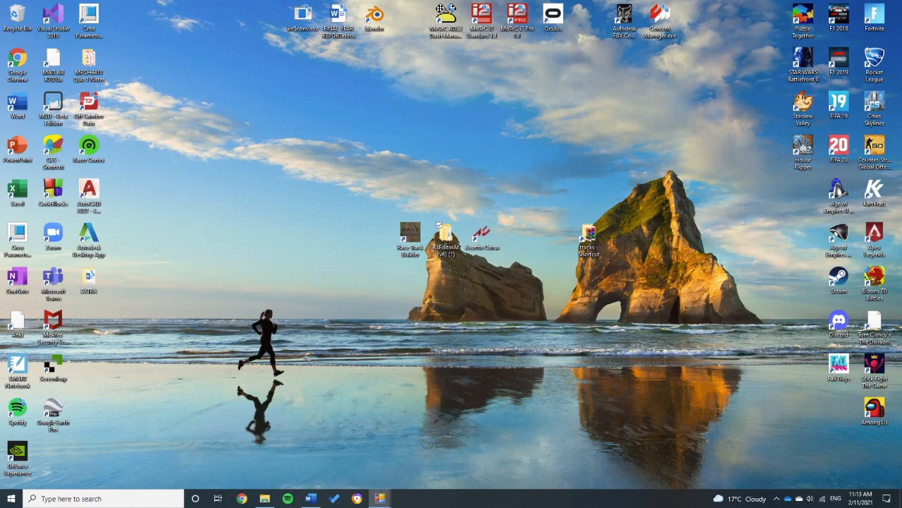
left_click(266, 499)
left_click_drag(452, 77, 1, 61)
double_click(589, 237)
left_click_drag(493, 71, 901, 77)
scroll(698, 282, "down", 1)
double_click(695, 392)
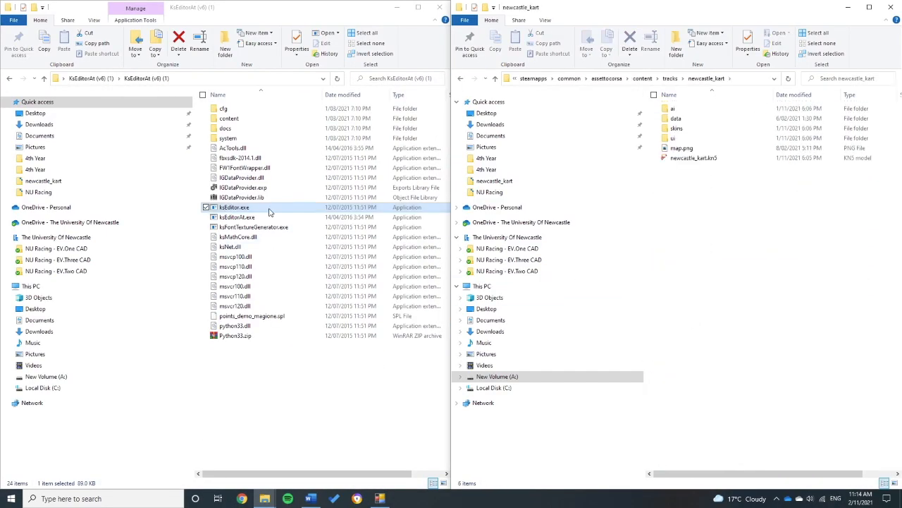
Browse from the KsEditorAt folder to Documents > Race Track Builder > Newcastle Kart > Export > newcastle_kart and select newcastle_kart.kn5.
left_click(39, 135)
scroll(241, 165, "down", 5)
double_click(244, 167)
double_click(245, 140)
double_click(240, 118)
double_click(242, 110)
left_click(251, 140)
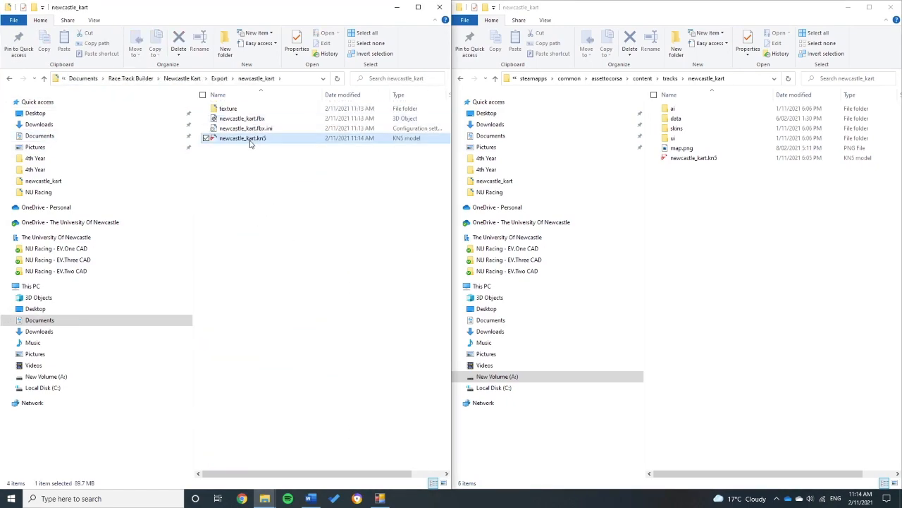
Replace newcastle_kart.kn5 in the Assetto Corsa track folder with a copy of the exported one, and close both folder windows.
left_click(690, 158)
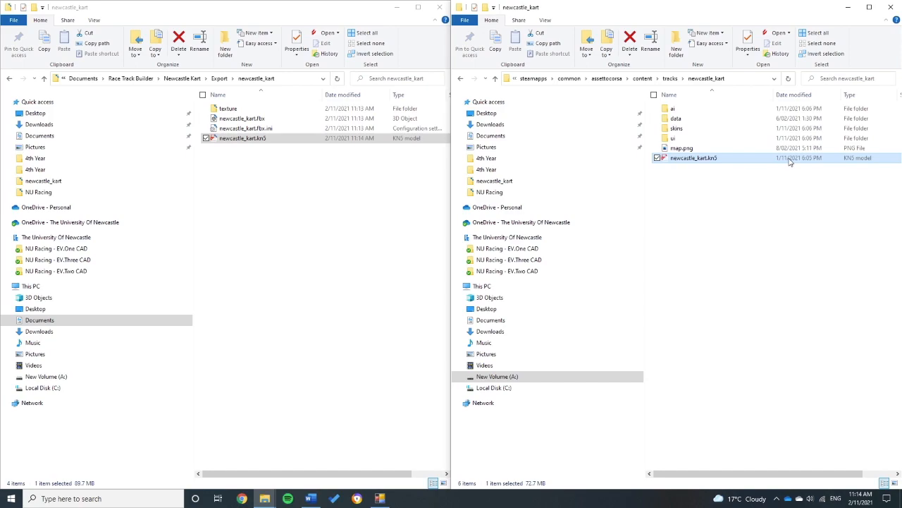
key("Delete")
left_click(280, 141)
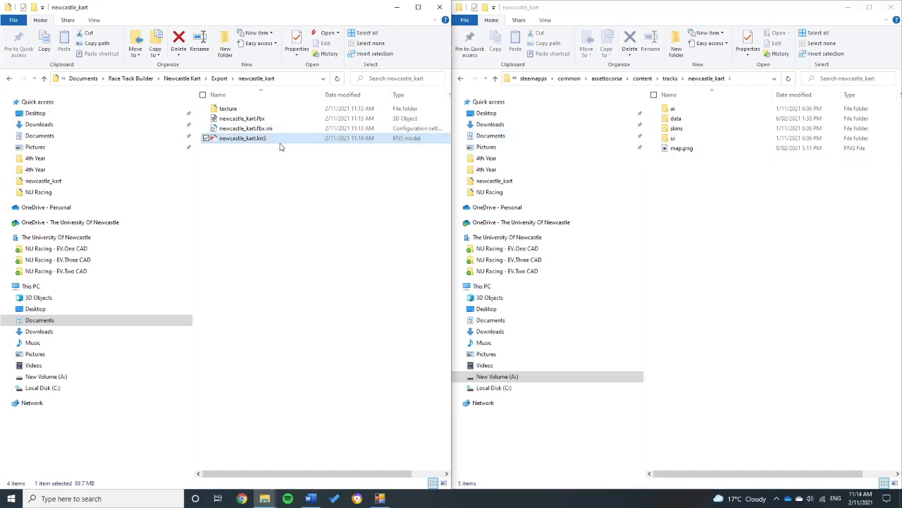
key("ctrl+c")
left_click(712, 190)
key("ctrl+v")
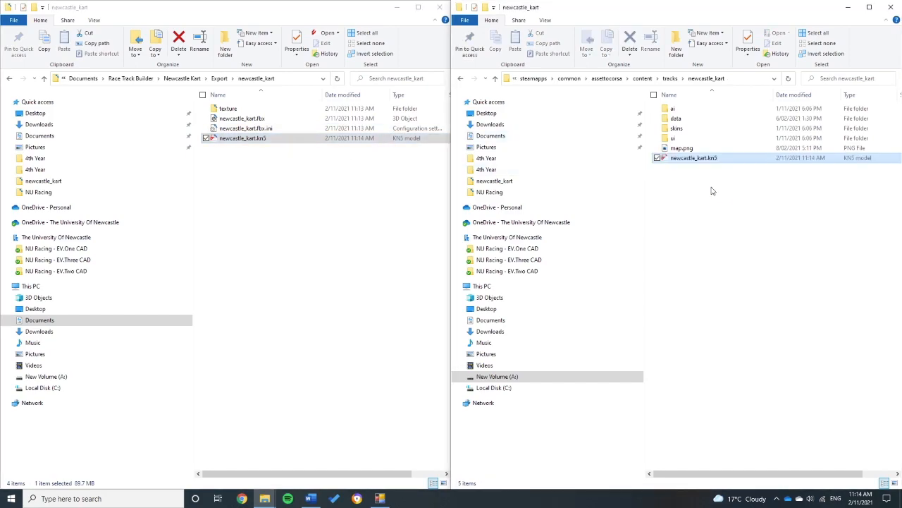
left_click(891, 7)
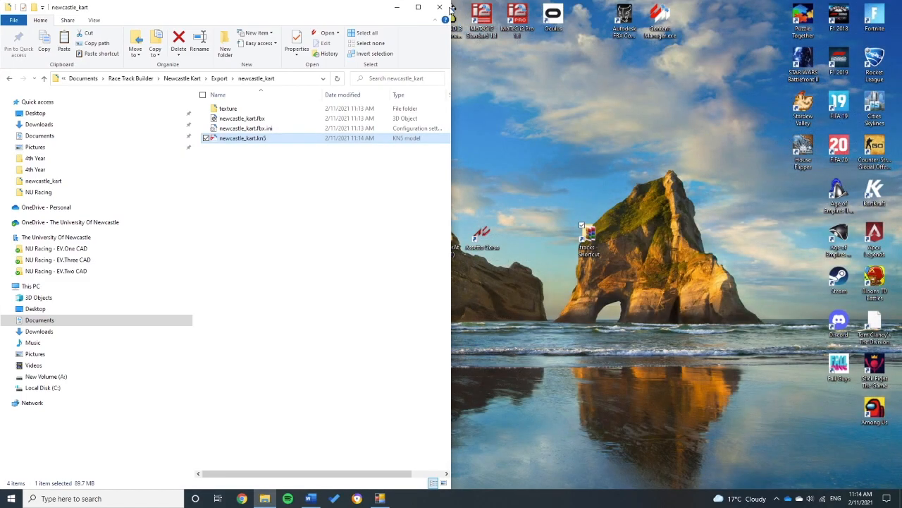
left_click(447, 8)
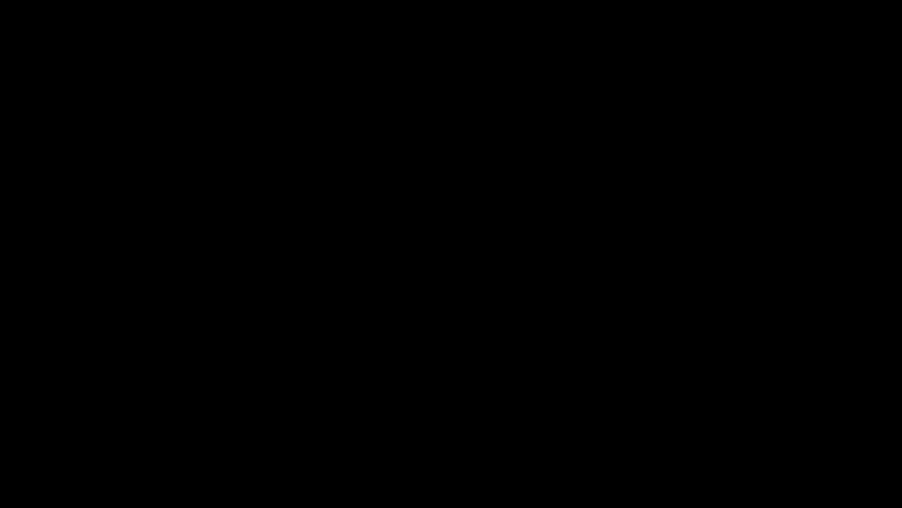